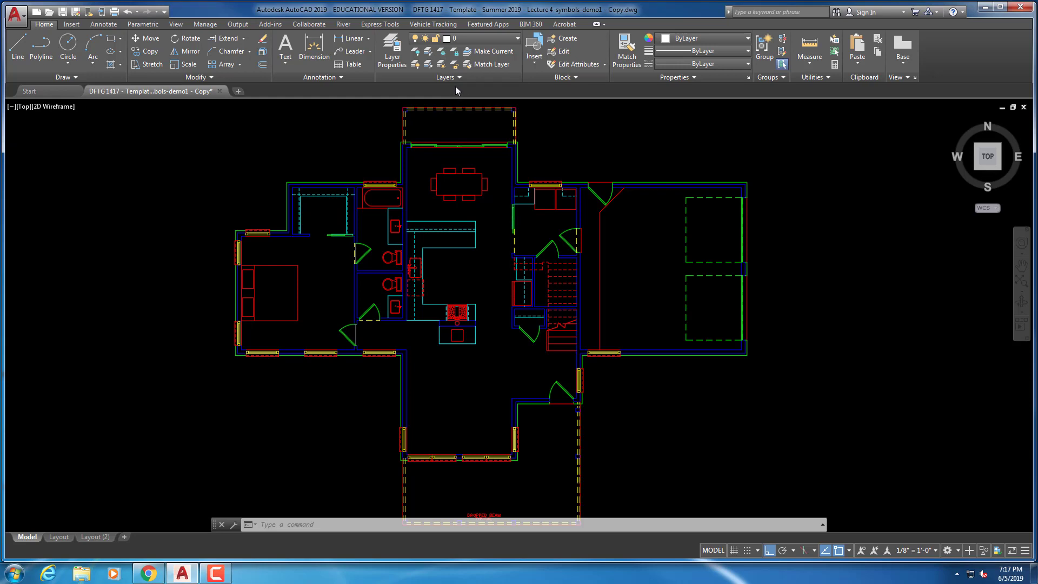
Restore the Second Floor Plan layer state
click(455, 78)
click(449, 91)
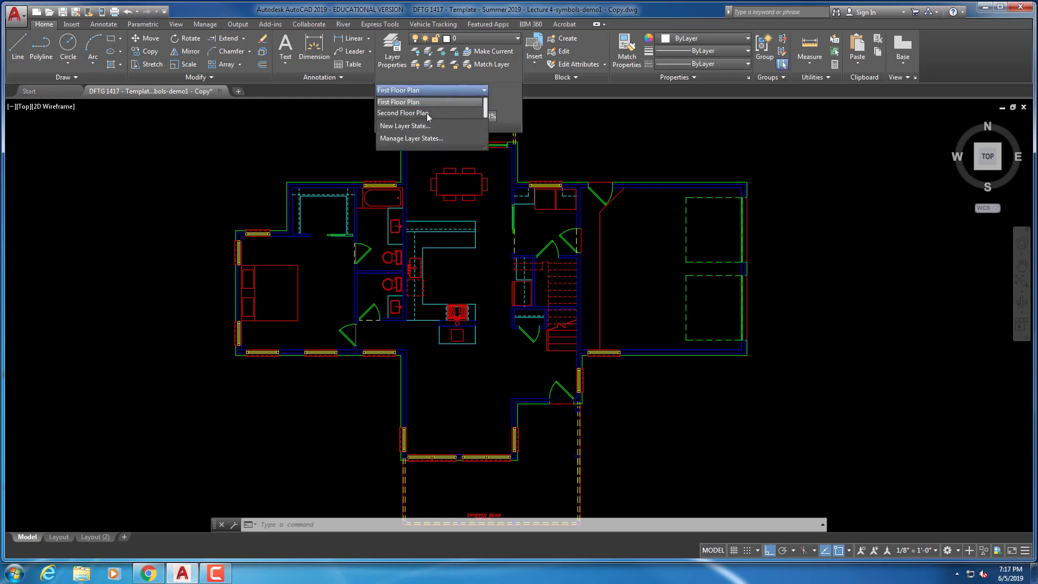
key(Escape)
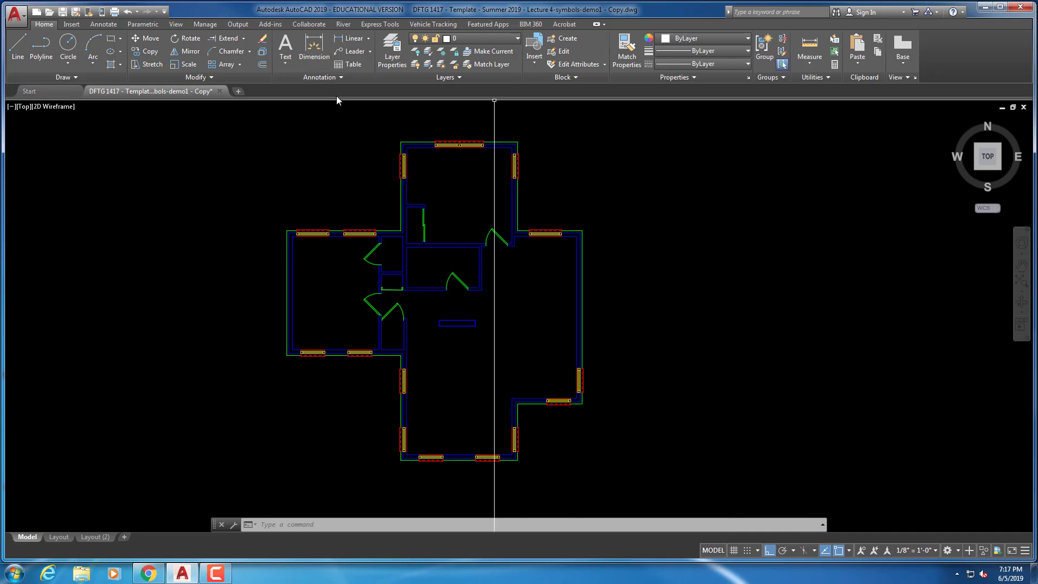
Make A-2-FLOR-STRS the current layer and close the layer manager
click(387, 64)
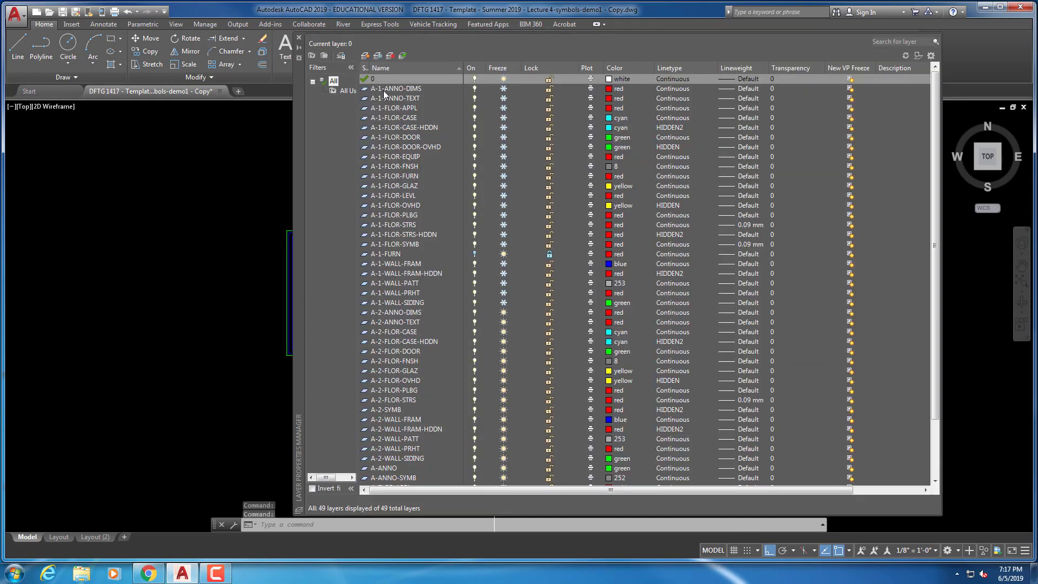
click(388, 400)
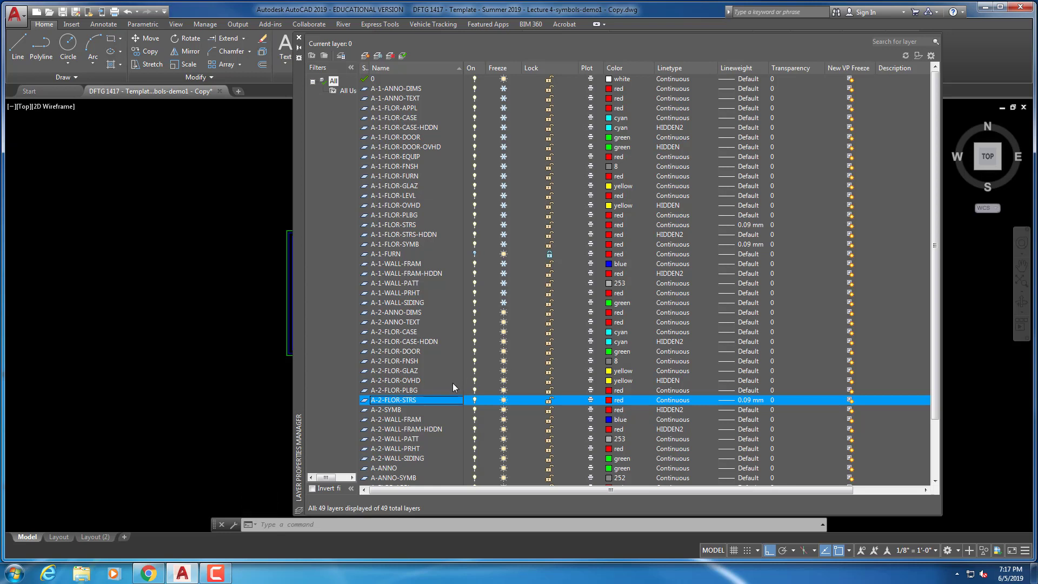
double_click(400, 402)
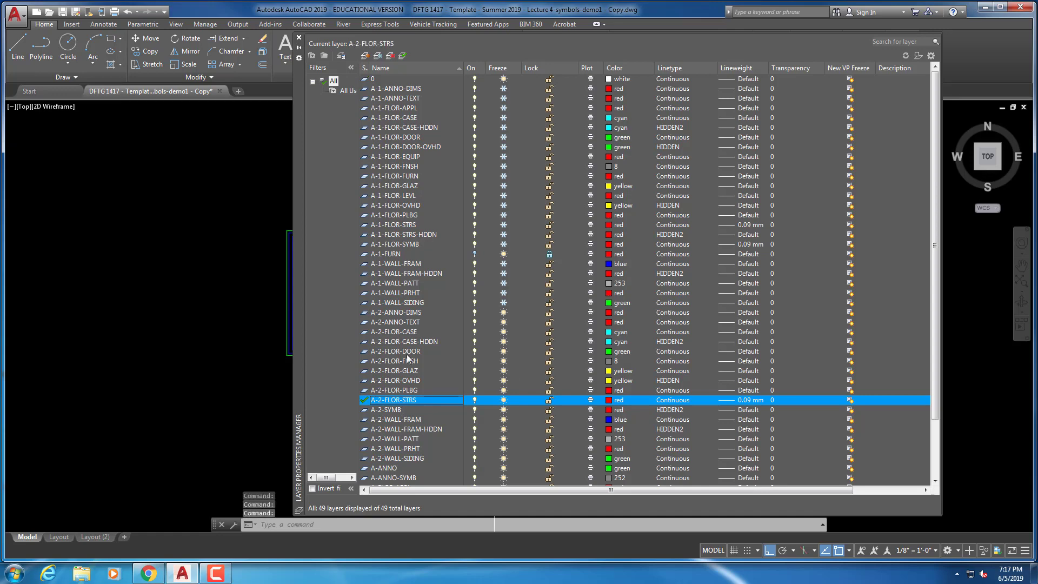
click(300, 37)
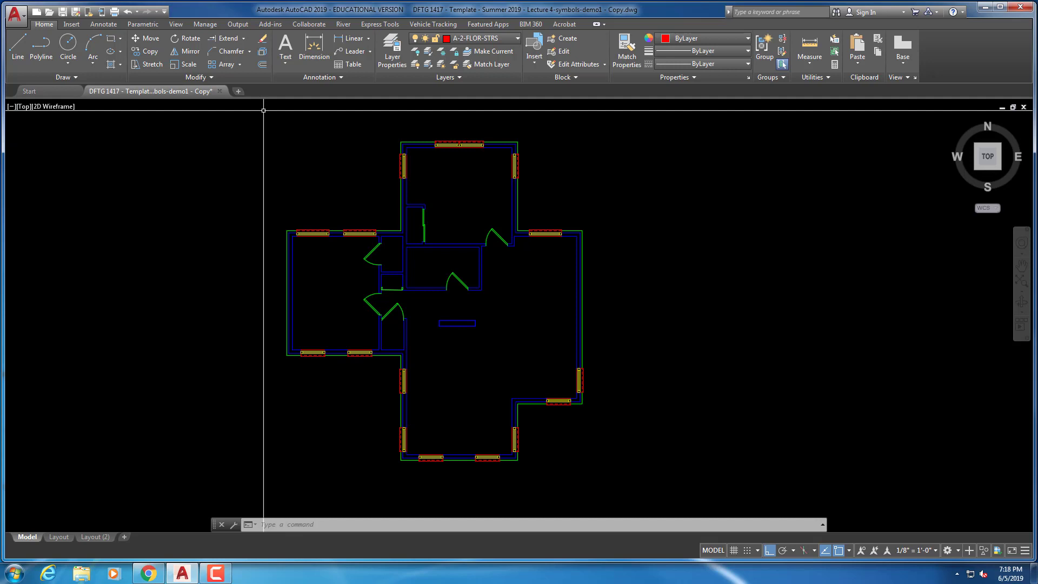
Start a block insertion and choose A-2-Plan-stair level 2.dwg from the 2nd Floor Plan - Symbols folder in Second Floor Plan Blocks
click(72, 24)
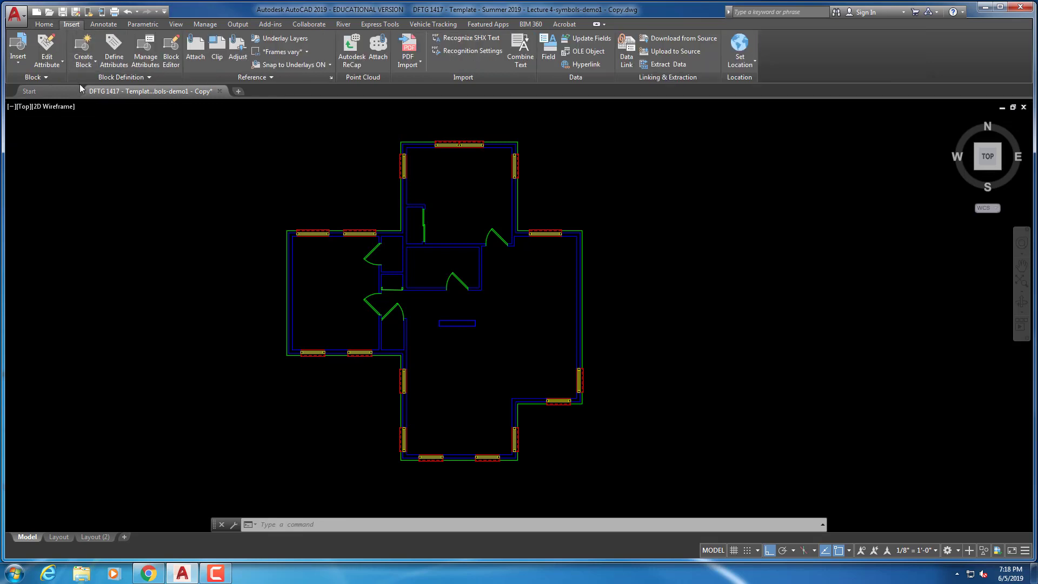
click(17, 60)
click(47, 183)
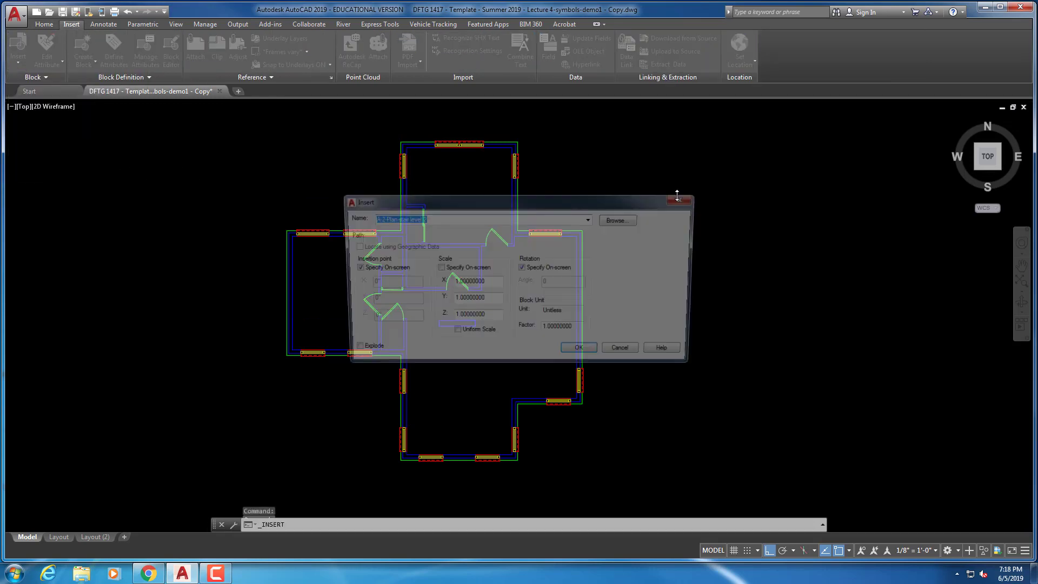
click(621, 219)
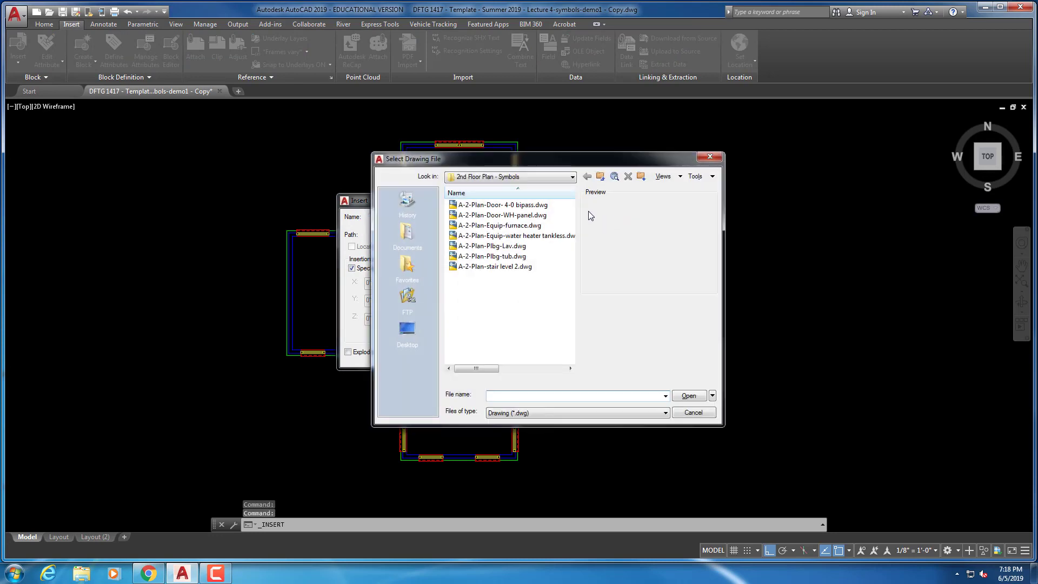
click(572, 177)
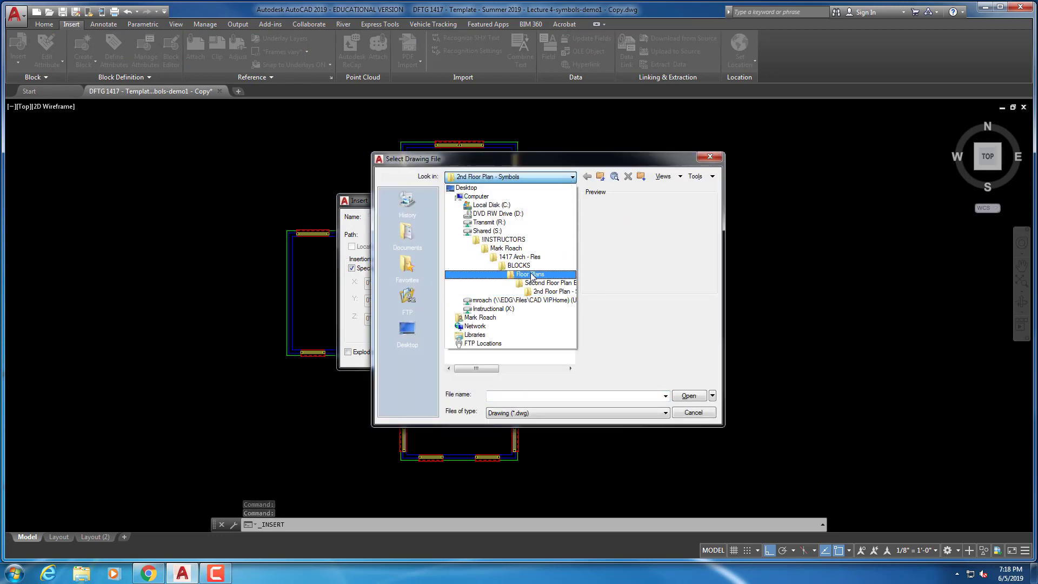
click(530, 274)
double_click(507, 216)
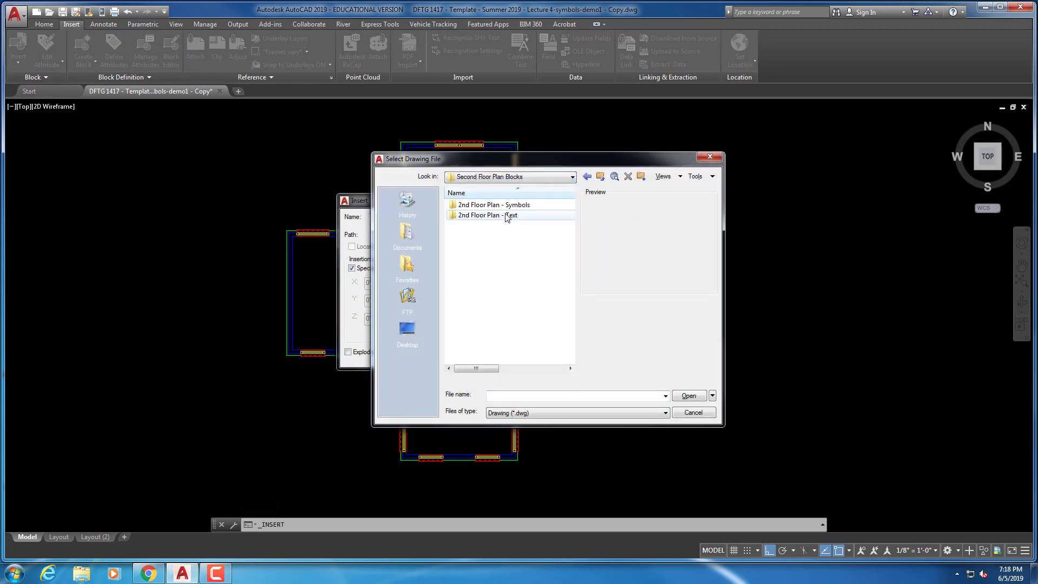
double_click(508, 206)
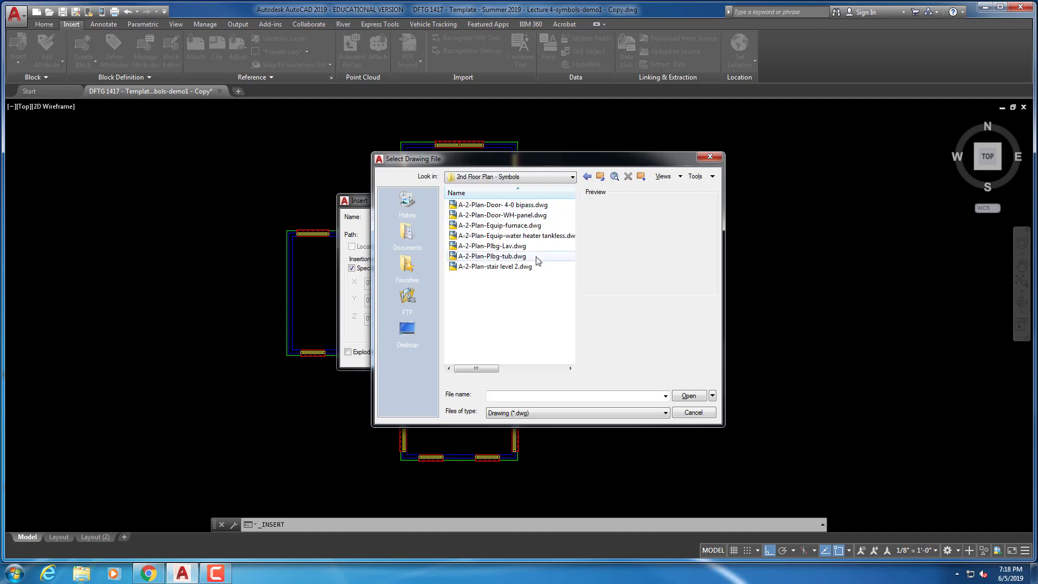
click(527, 266)
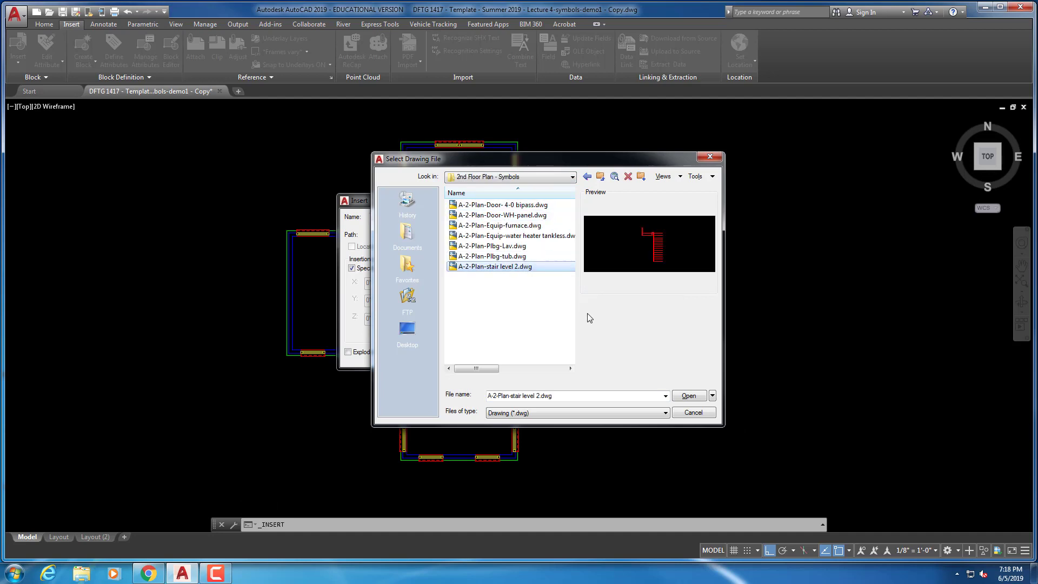
click(682, 396)
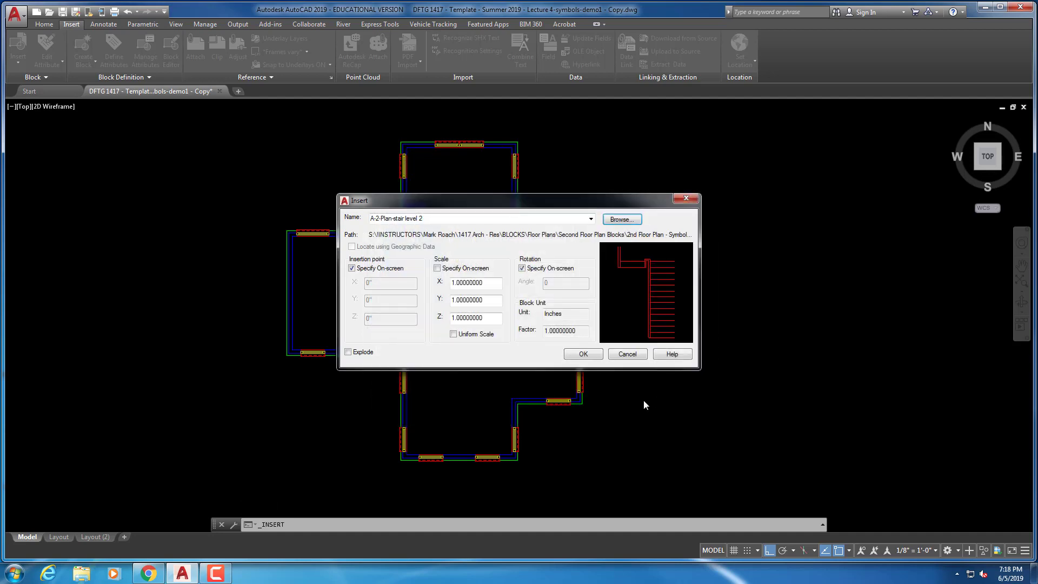
Redefine the stair block and insert it at the inner upper-right wall corner beside the window, with a rotation of 0
click(586, 358)
click(506, 298)
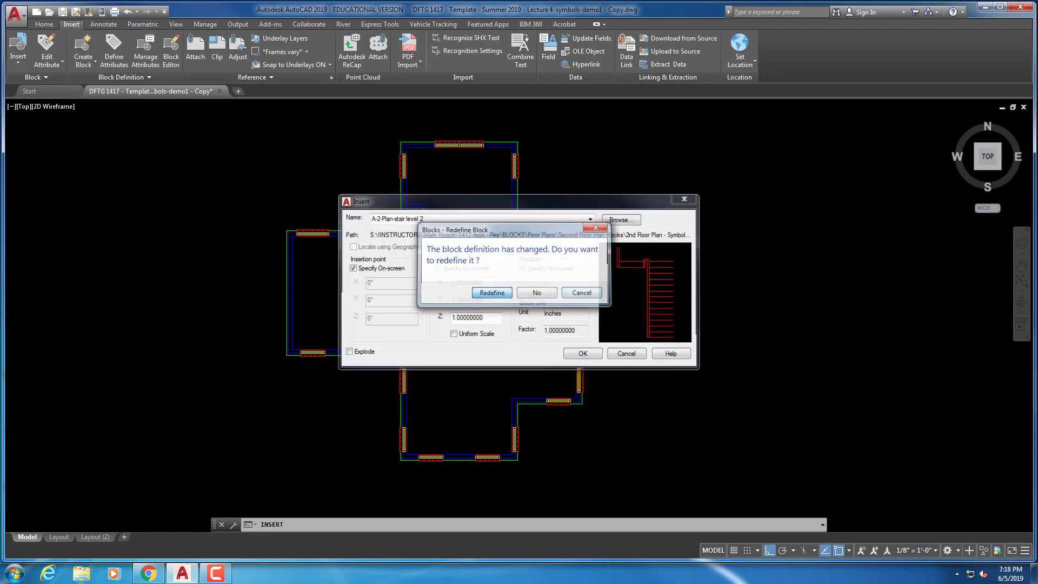
scroll(567, 265, up, 5)
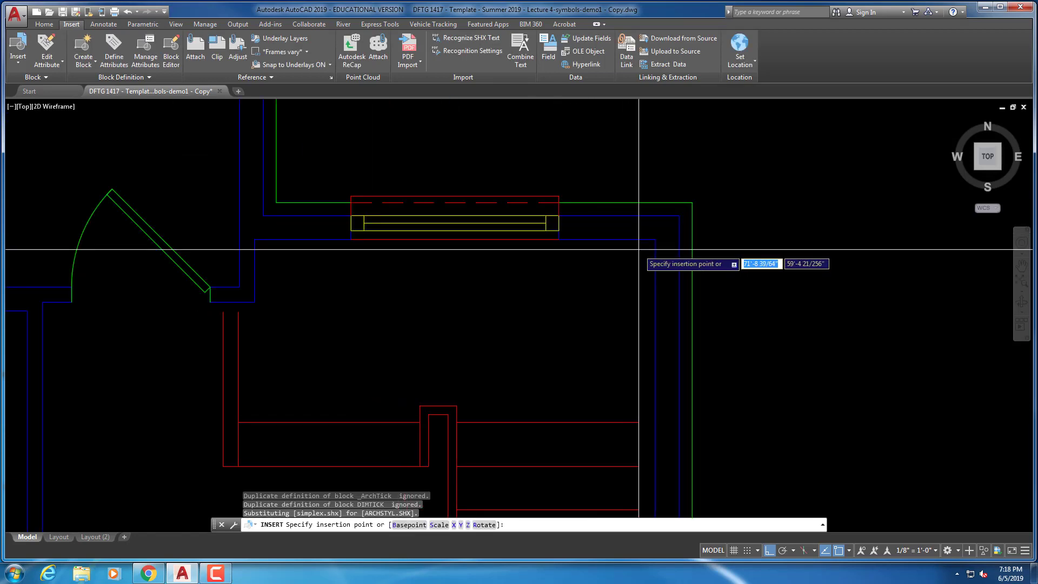
click(655, 239)
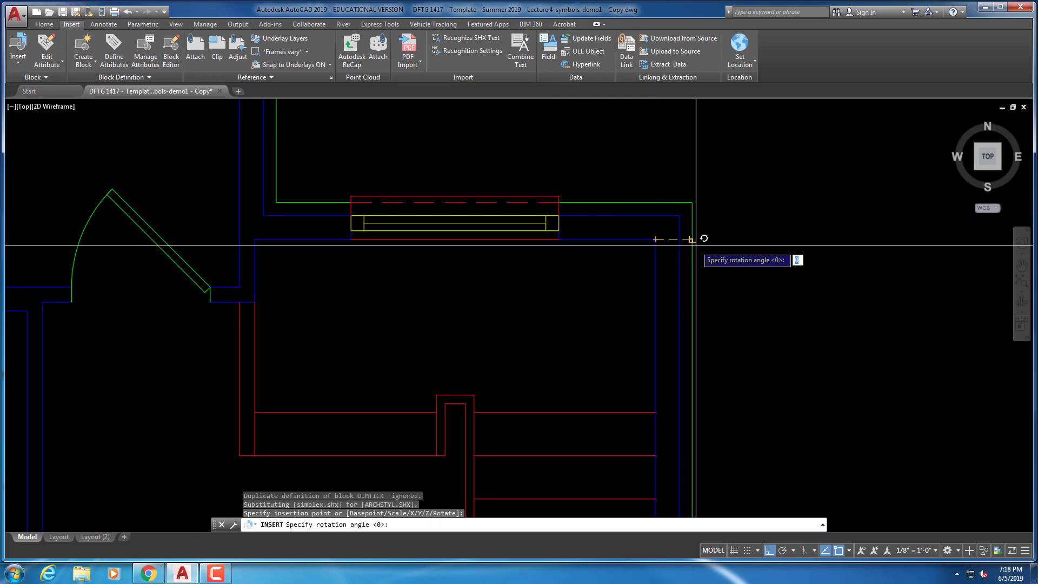
click(806, 248)
Examine closely how the upper end of the stair's left half wall meets the wall beside the door
scroll(695, 241, down, 1)
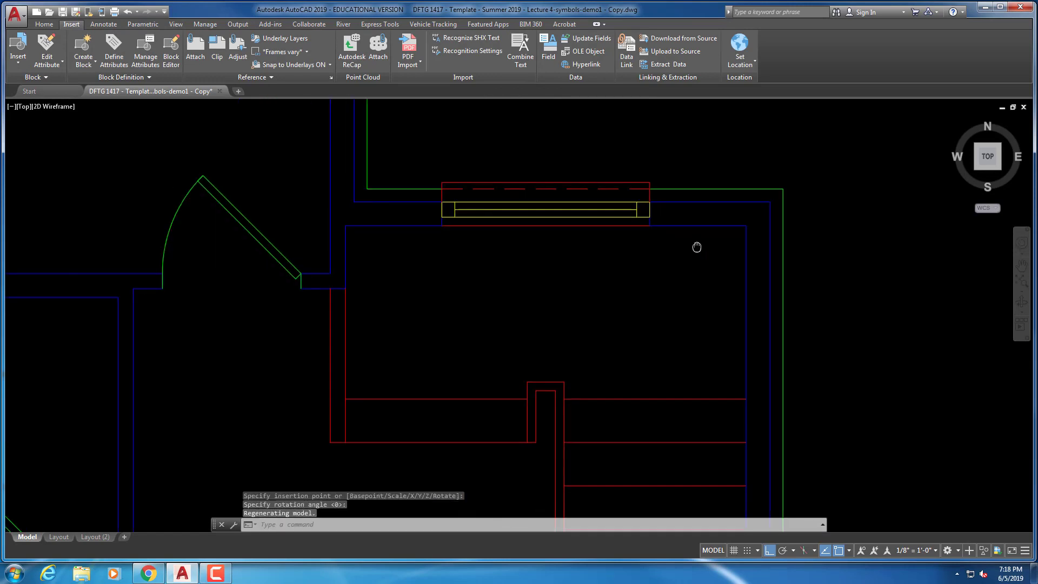
scroll(342, 318, up, 6)
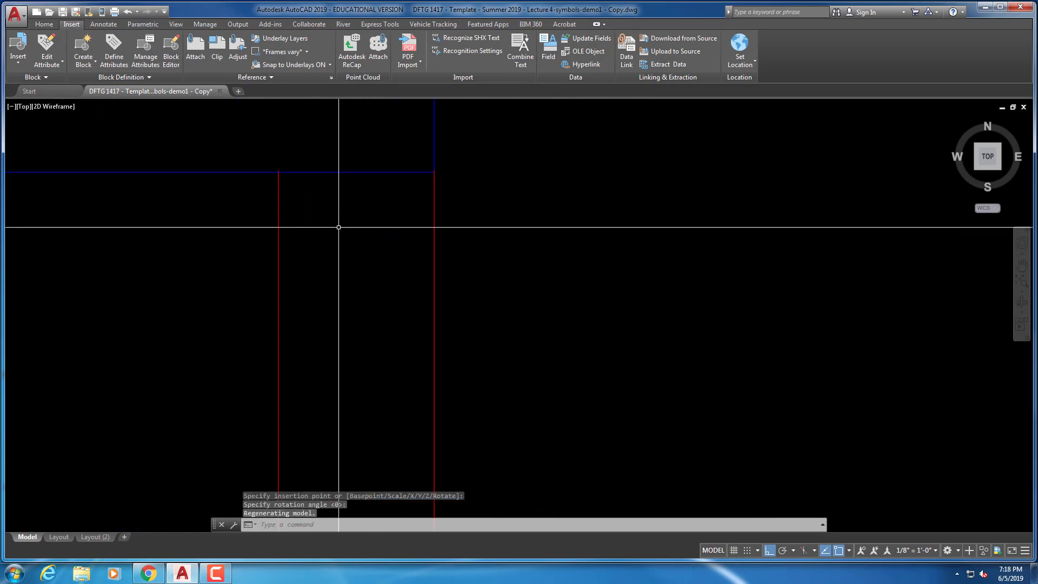
scroll(301, 176, up, 2)
scroll(291, 144, up, 2)
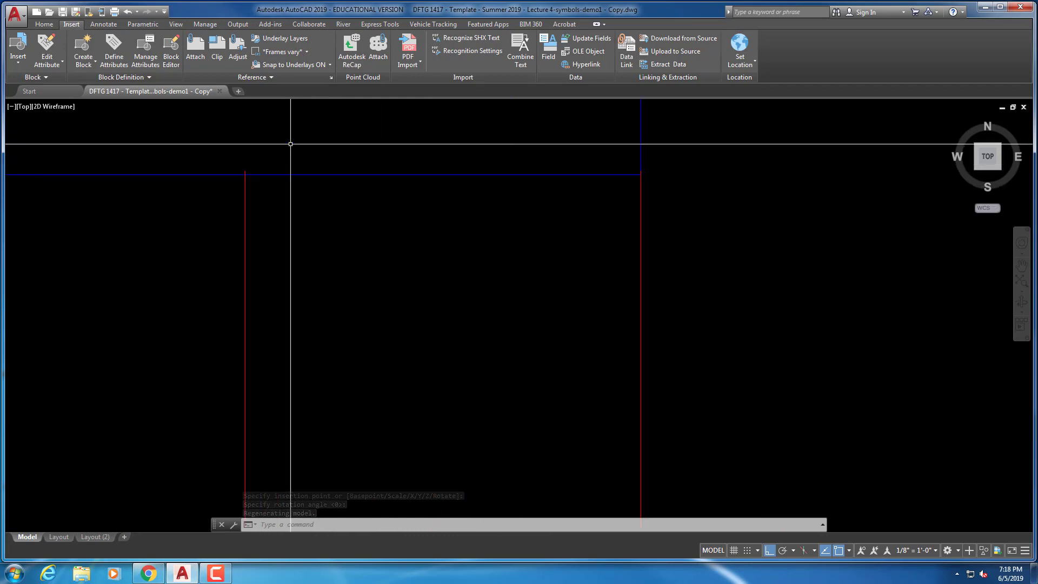
scroll(291, 144, down, 6)
scroll(287, 144, down, 2)
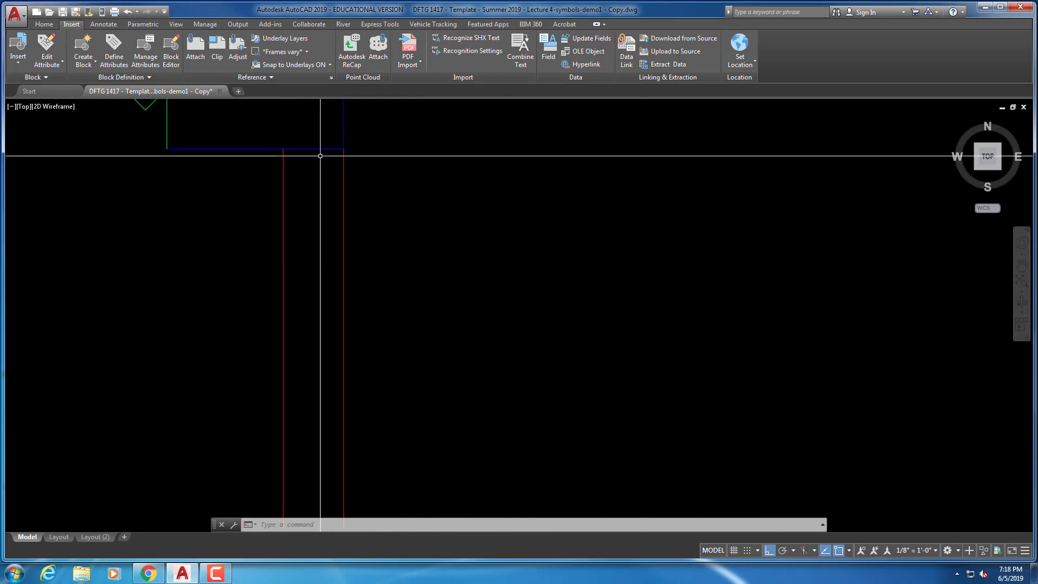
scroll(375, 162, down, 4)
mouse_move(375, 162)
middle_down()
mouse_move(418, 204)
mouse_move(579, 234)
middle_up()
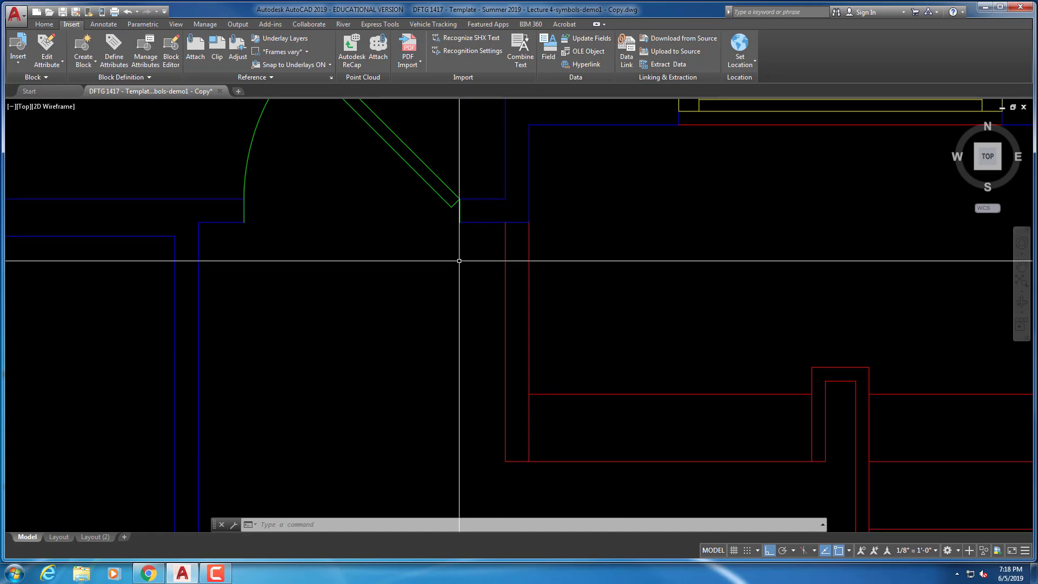
click(39, 25)
click(97, 24)
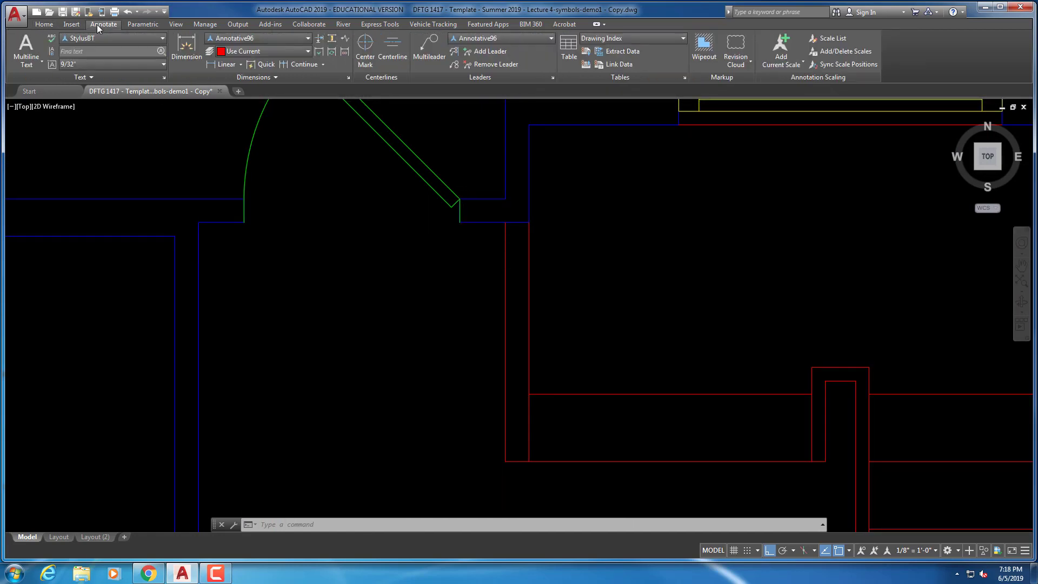
click(222, 66)
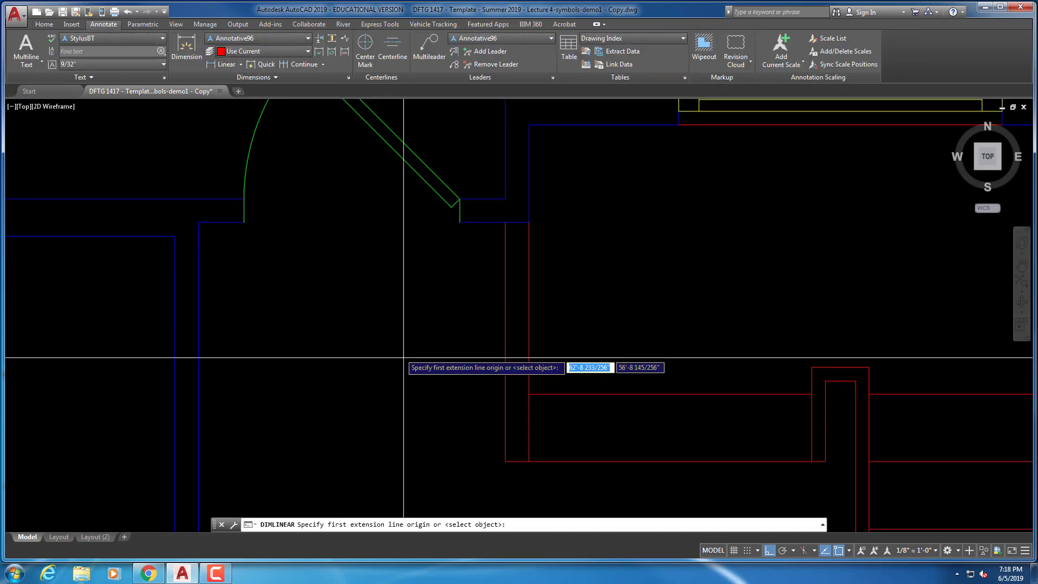
click(504, 198)
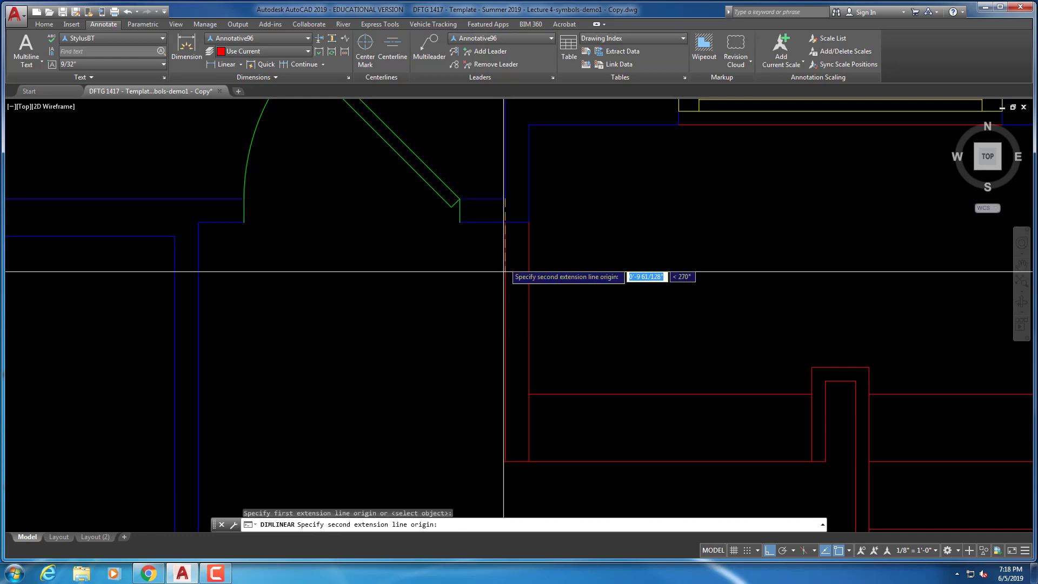
click(504, 461)
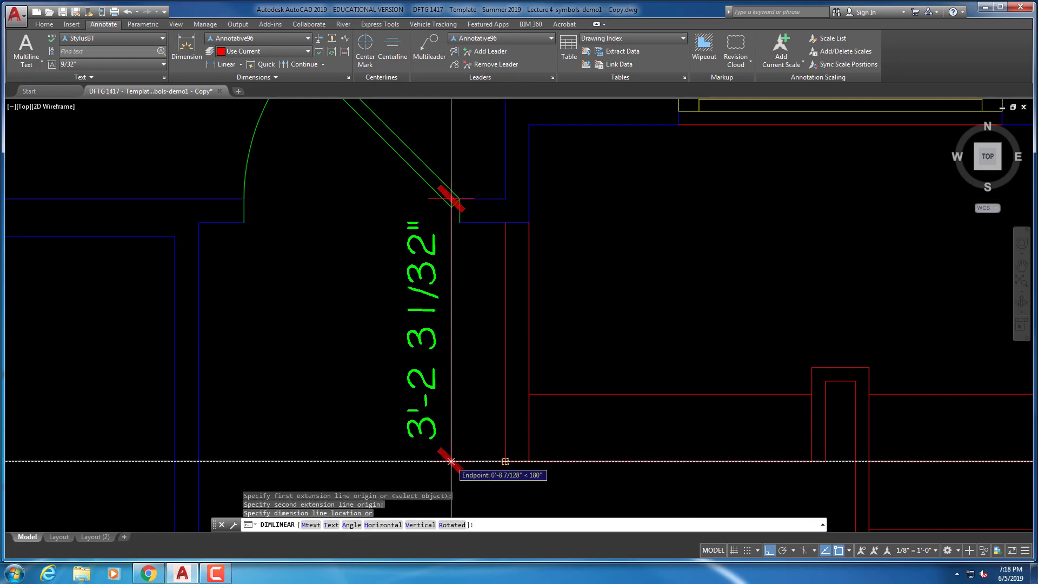
middle_drag(444, 456, 410, 378)
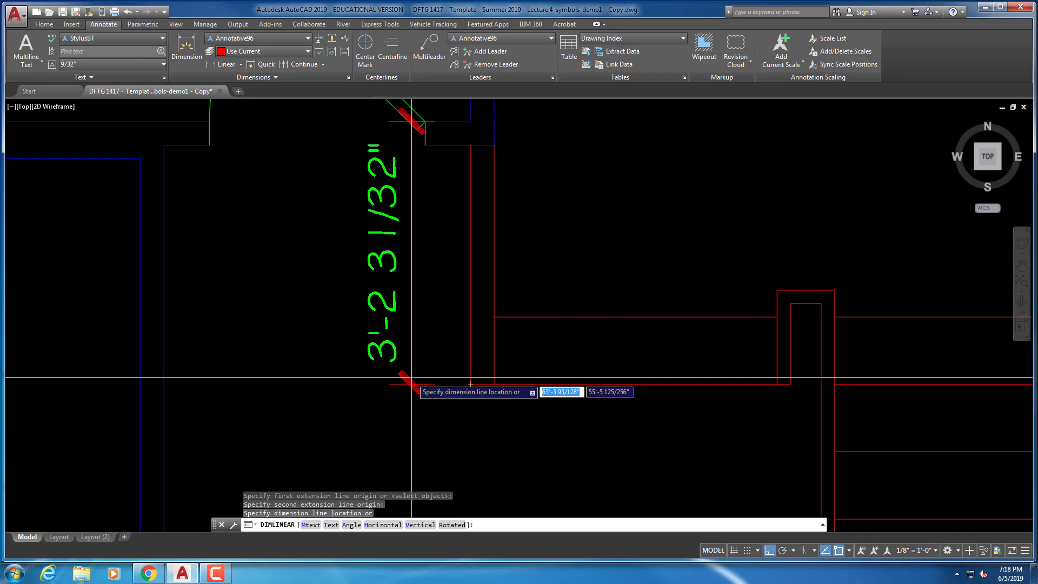
key(Escape)
key(Escape)
key(Escape)
Add a vertical linear dimension from the left end of the top stair line up to the wall corner beside the door
right_click(493, 268)
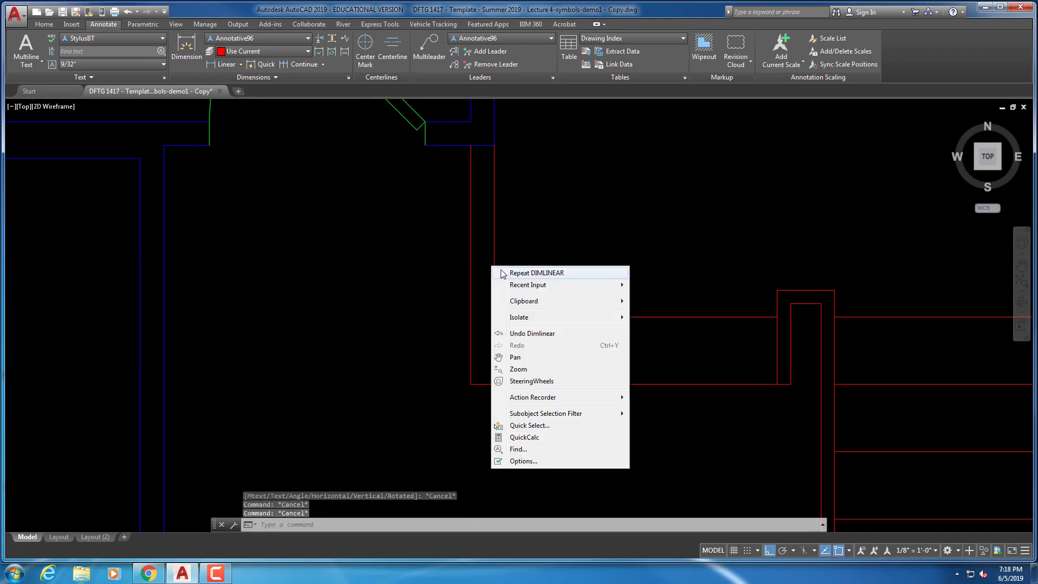
click(503, 274)
click(494, 316)
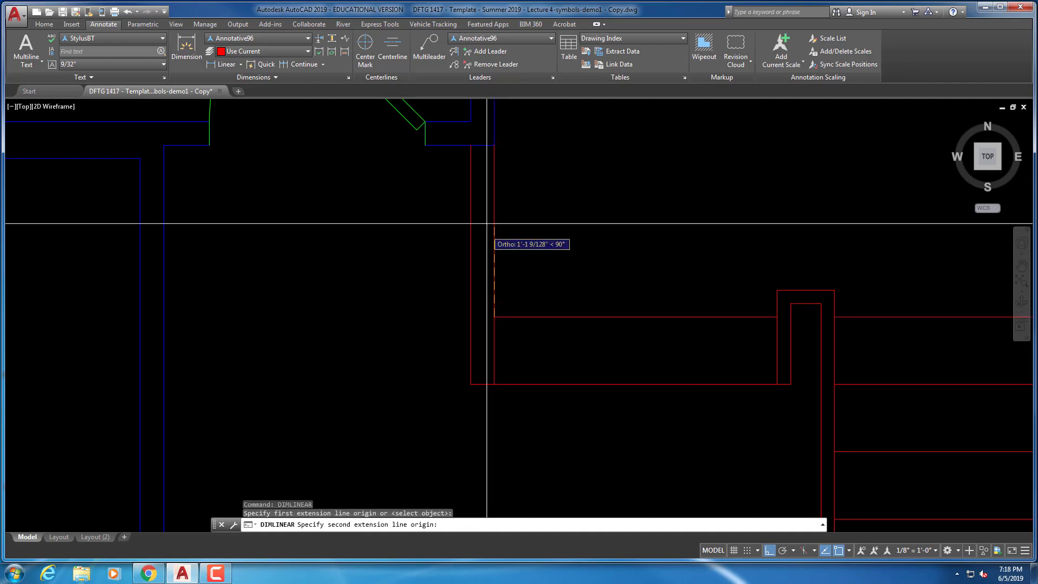
click(471, 122)
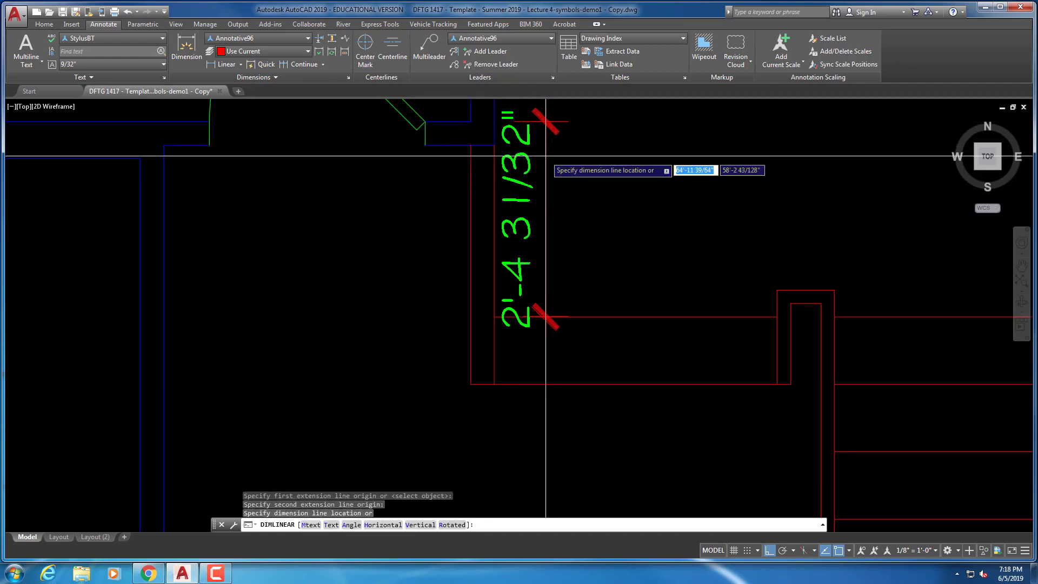
click(576, 162)
key(Escape)
key(Escape)
Move the stair block straight down by 1/32"
scroll(565, 291, down, 3)
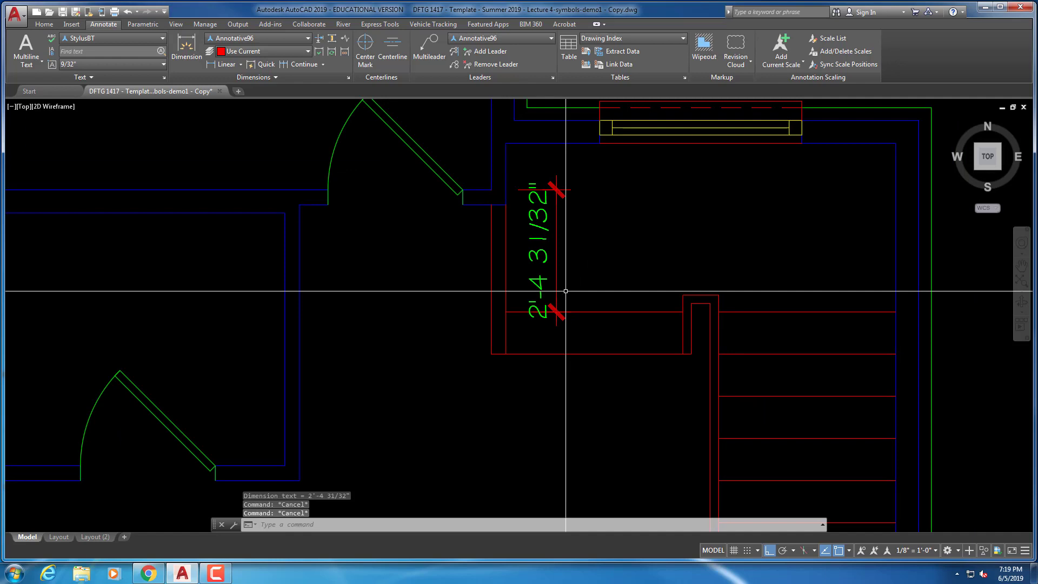
scroll(565, 290, down, 2)
mouse_move(579, 286)
middle_down()
mouse_move(538, 222)
mouse_move(510, 208)
middle_up()
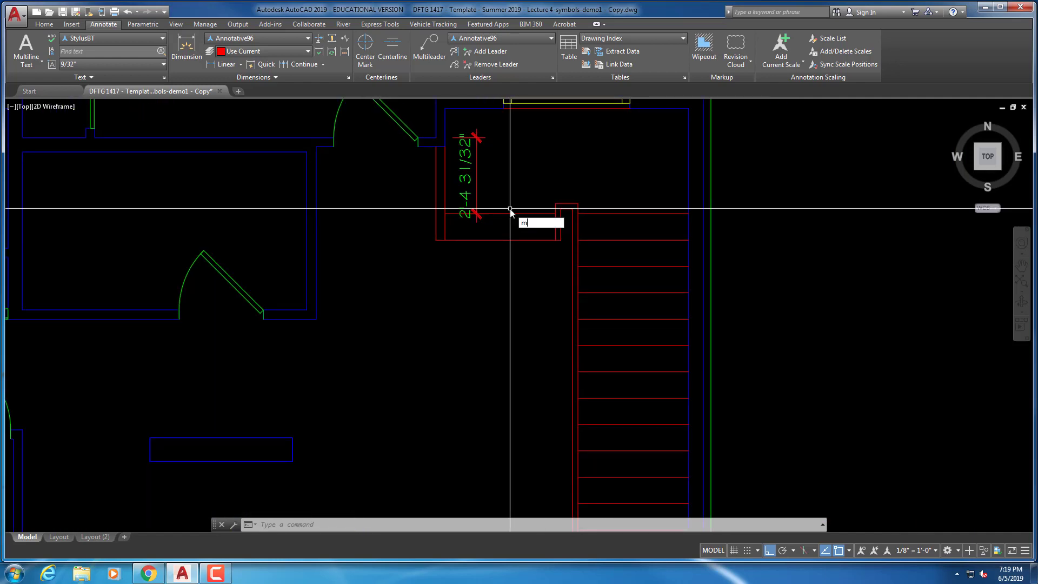
key(space)
click(520, 204)
click(514, 218)
key(space)
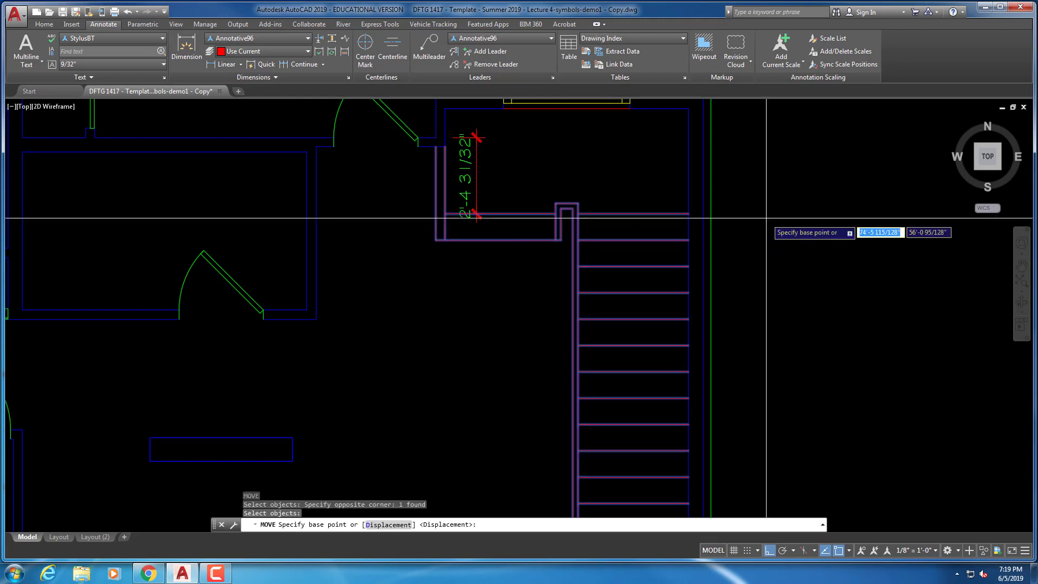
click(766, 218)
text(1/32)
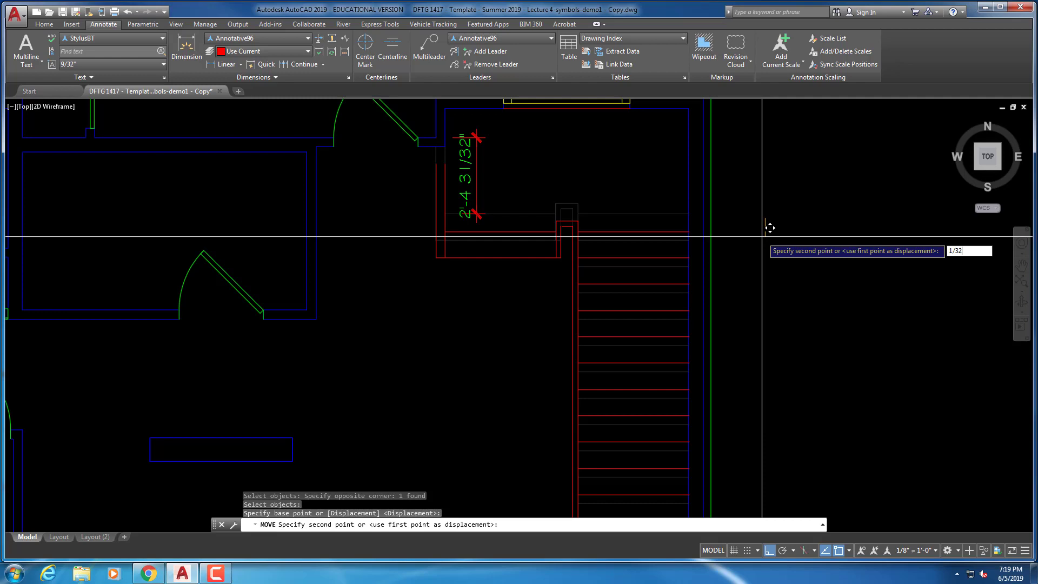
key(Return)
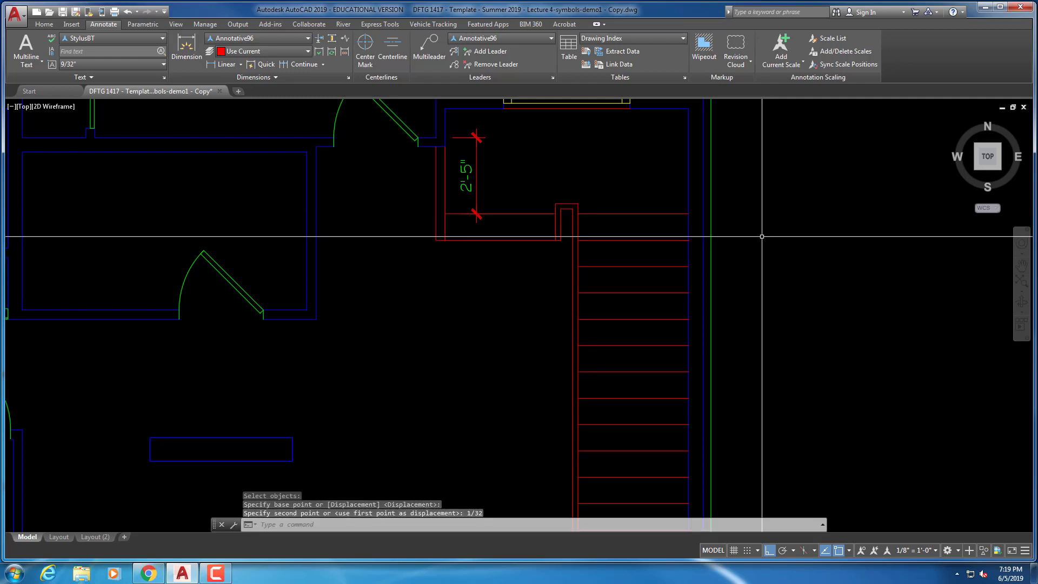
Erase the vertical dimension beside the stair's left half wall
key(Escape)
key(Escape)
key(Escape)
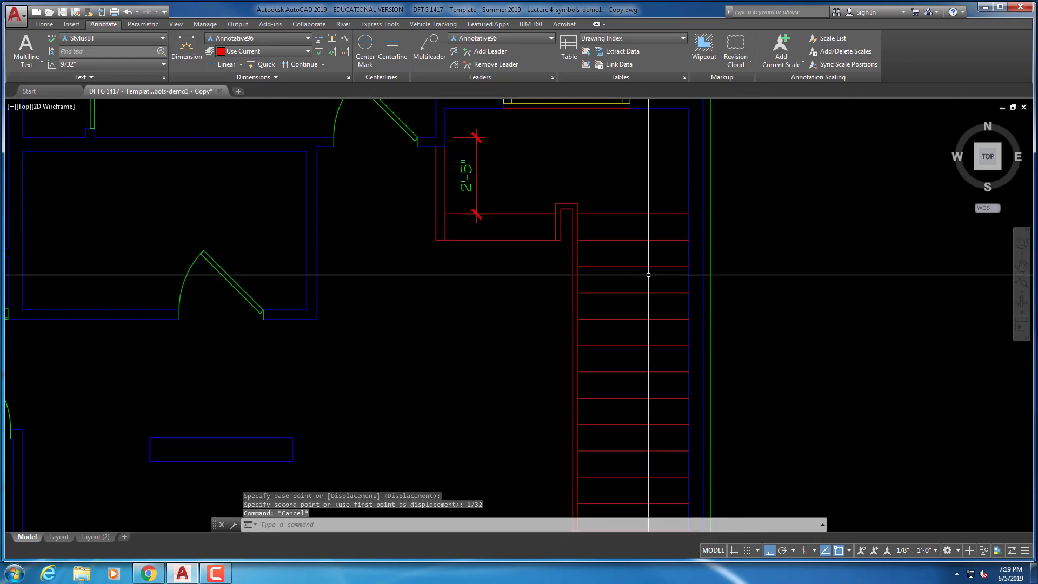
text(e)
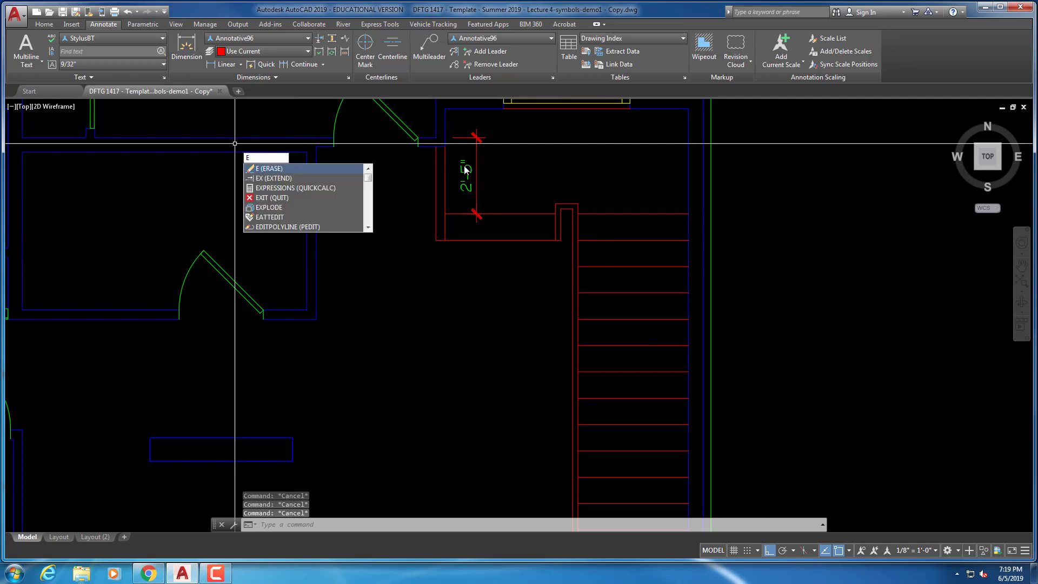
key(Return)
click(478, 172)
key(Return)
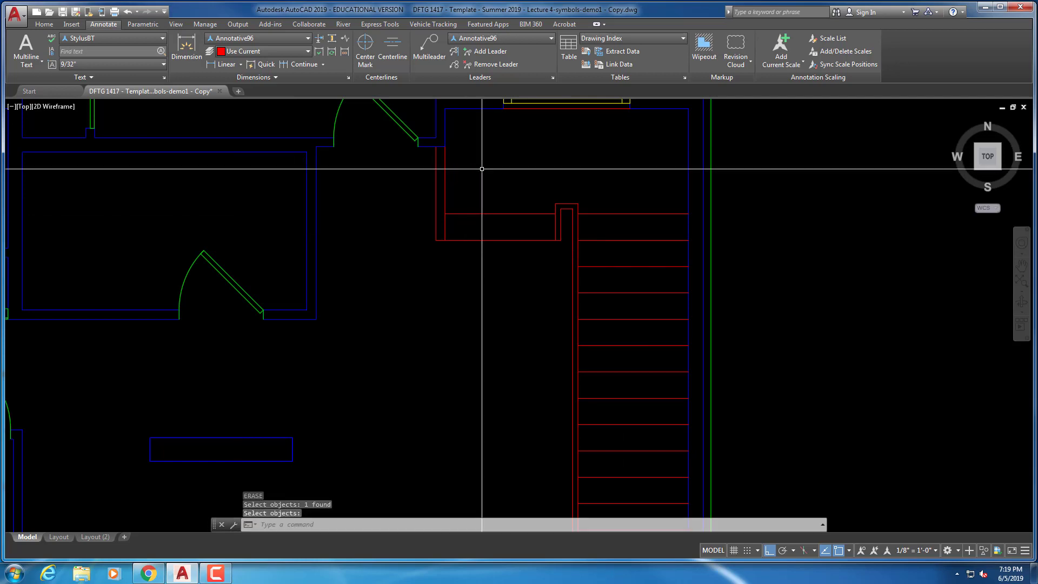
Make A-2-FLOR-CASE the current layer
scroll(481, 169, down, 6)
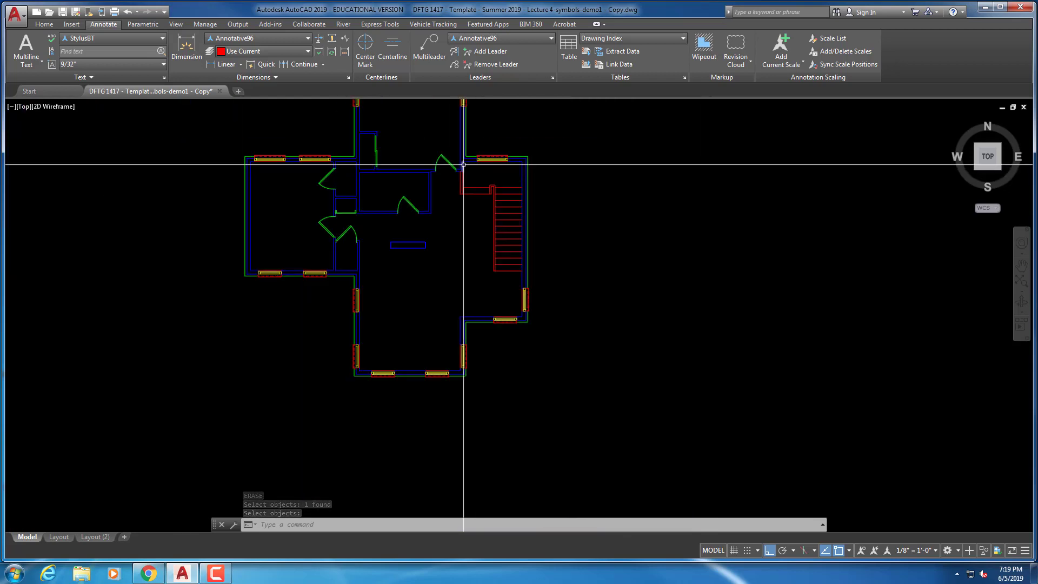
scroll(550, 214, up, 3)
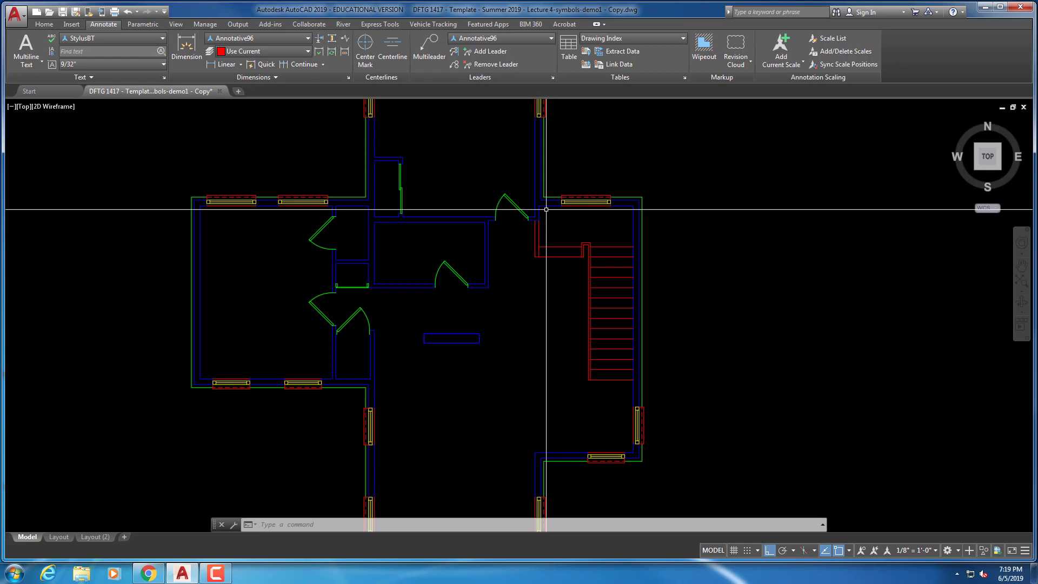
scroll(378, 262, up, 6)
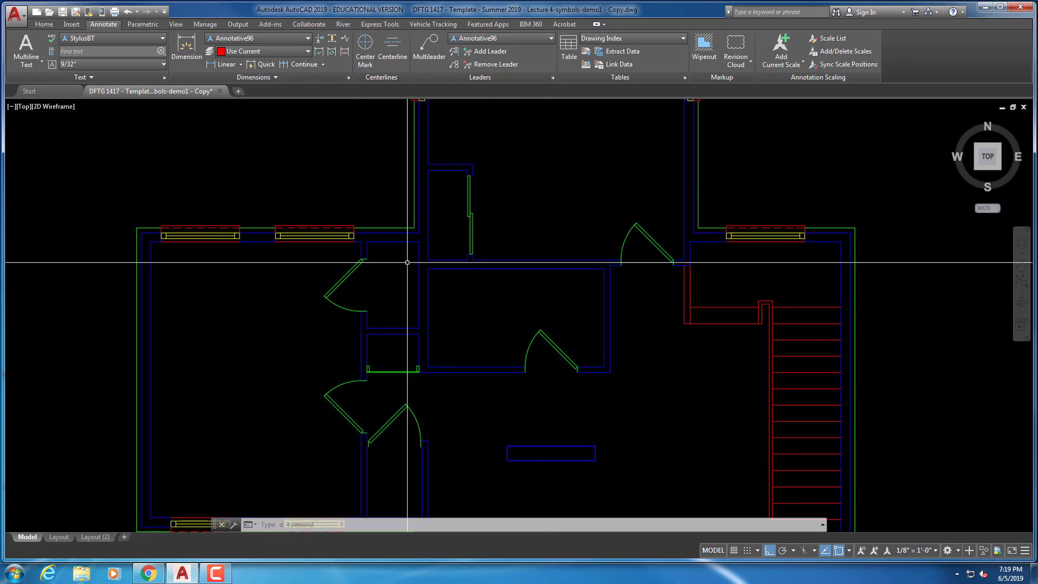
middle_drag(376, 262, 408, 247)
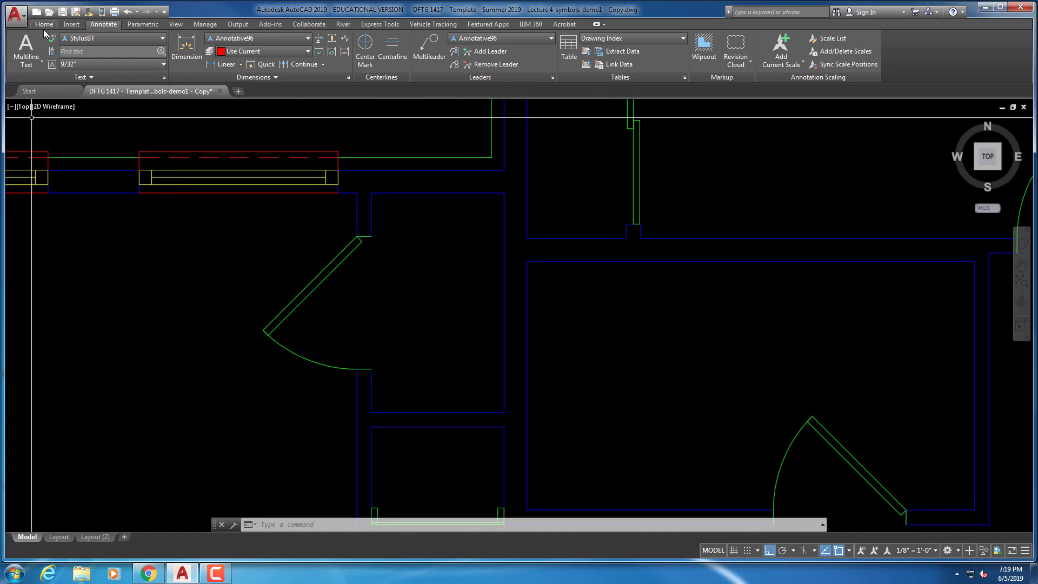
click(43, 25)
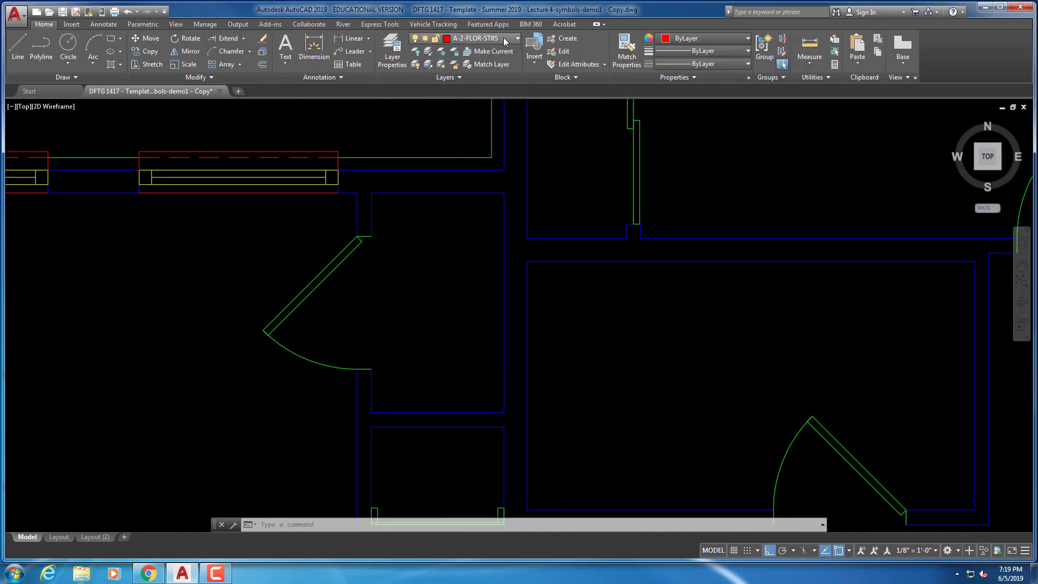
click(387, 49)
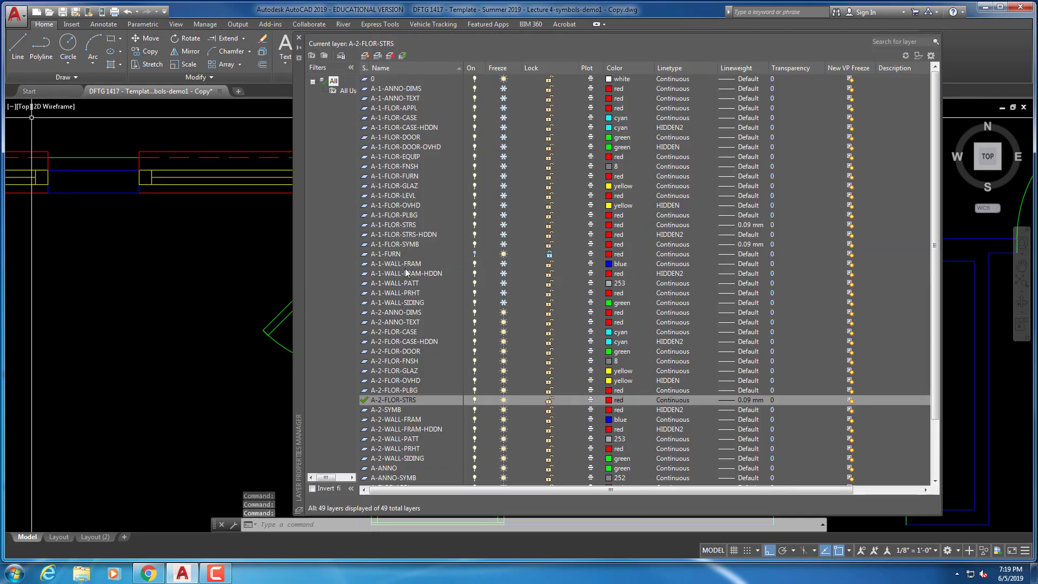
double_click(402, 332)
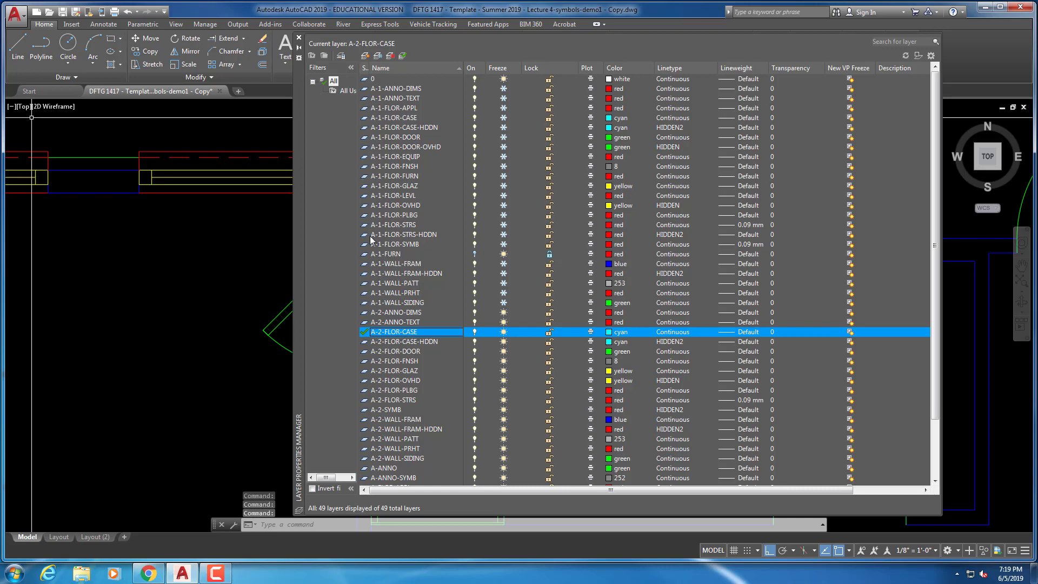
click(299, 39)
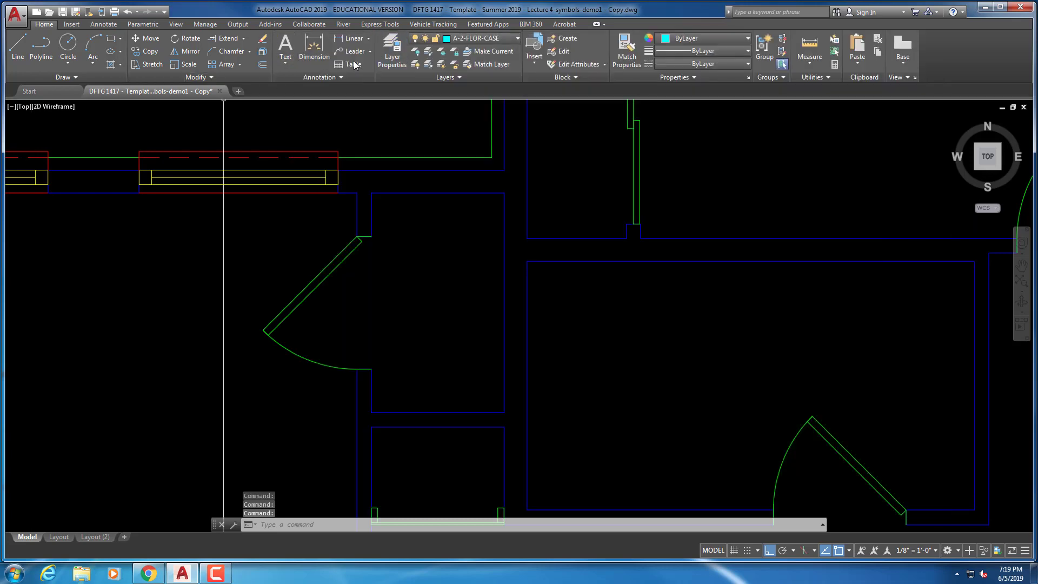
Offset the right wall line of the upper-left bedroom closet 12" into the closet as a shelf line
click(263, 64)
text(12)
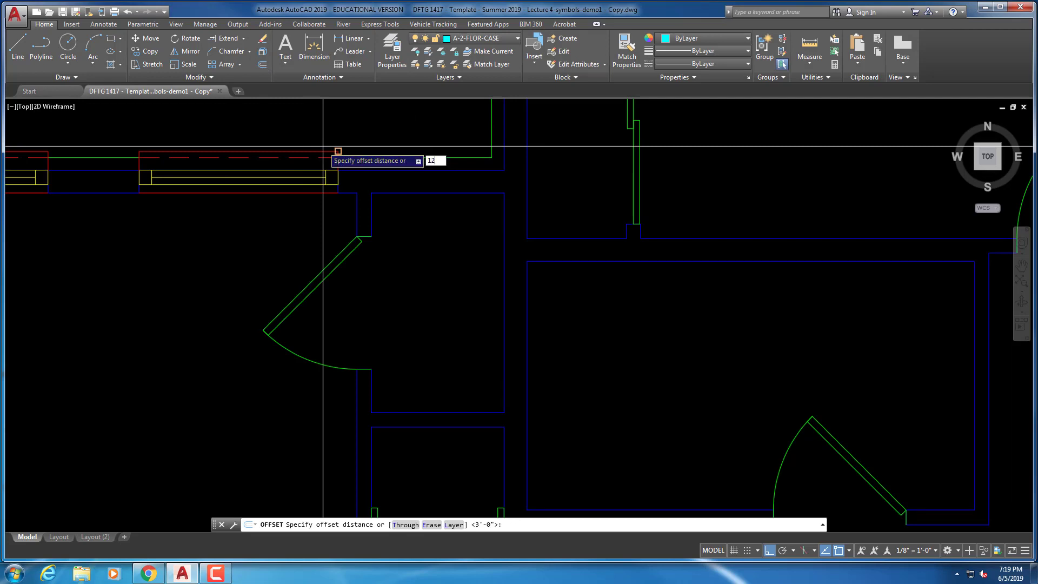
key(Return)
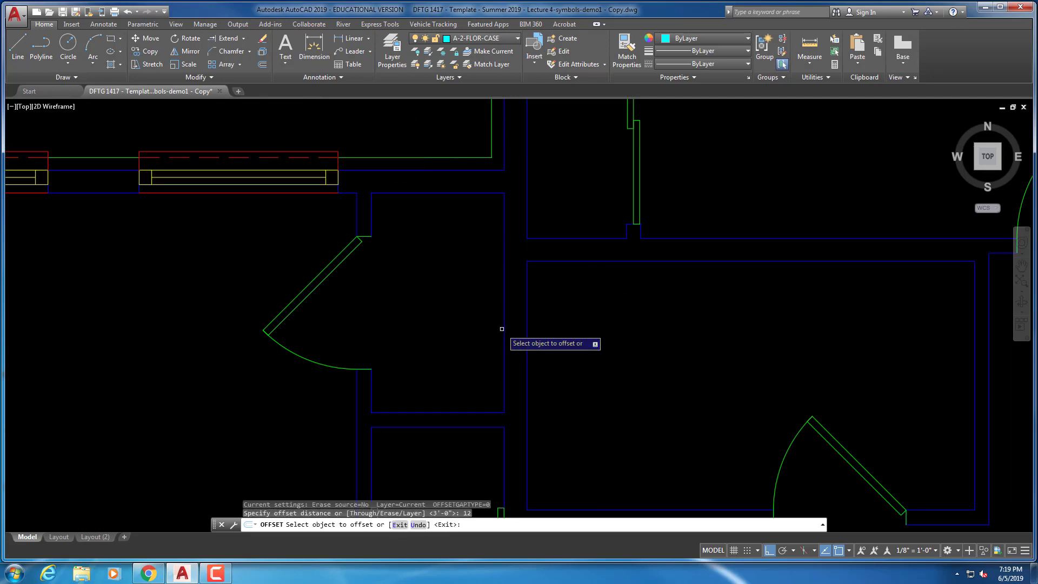
click(502, 335)
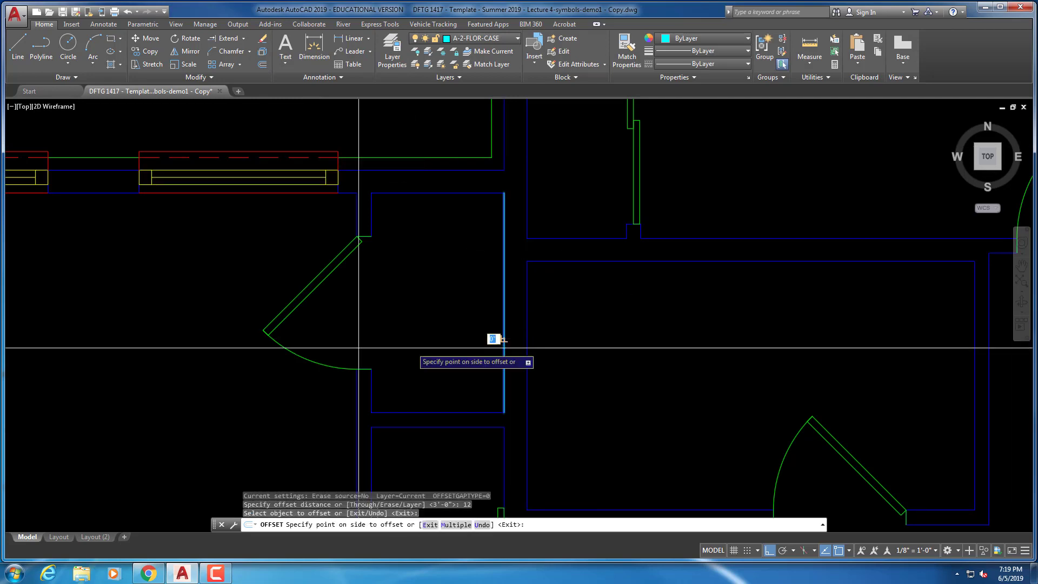
click(357, 345)
key(Escape)
key(Escape)
Offset the left wall line of the closet with the sliding doors 1'-0" into the closet as a shelf line
scroll(503, 213, down, 3)
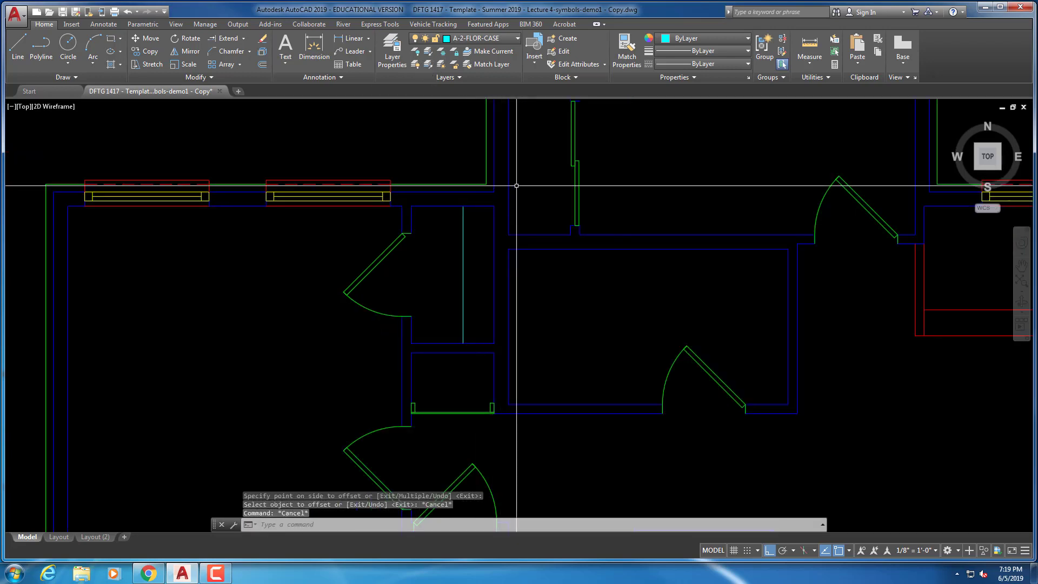
right_click(503, 213)
click(522, 221)
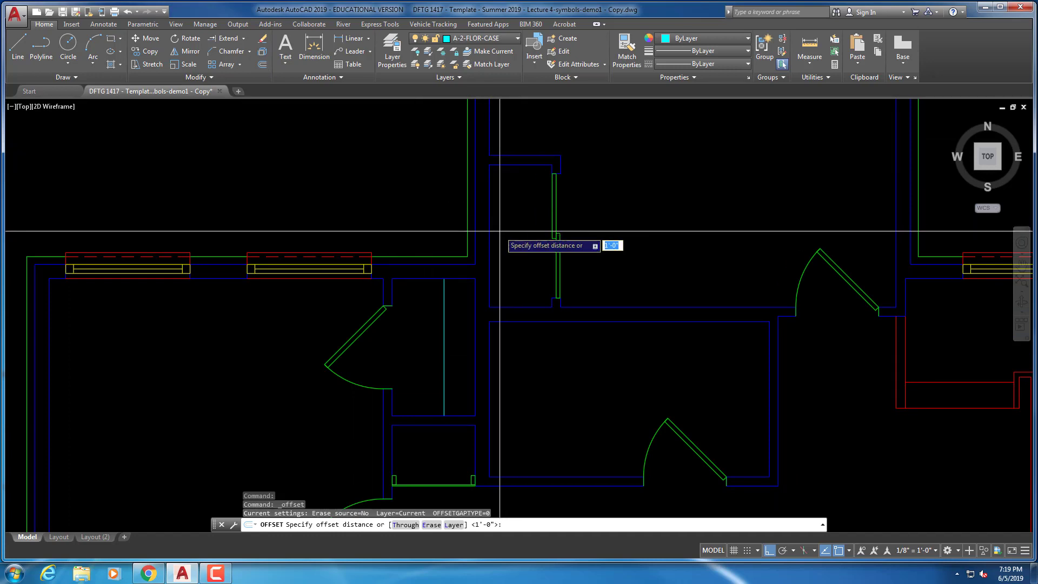
key(Escape)
key(Escape)
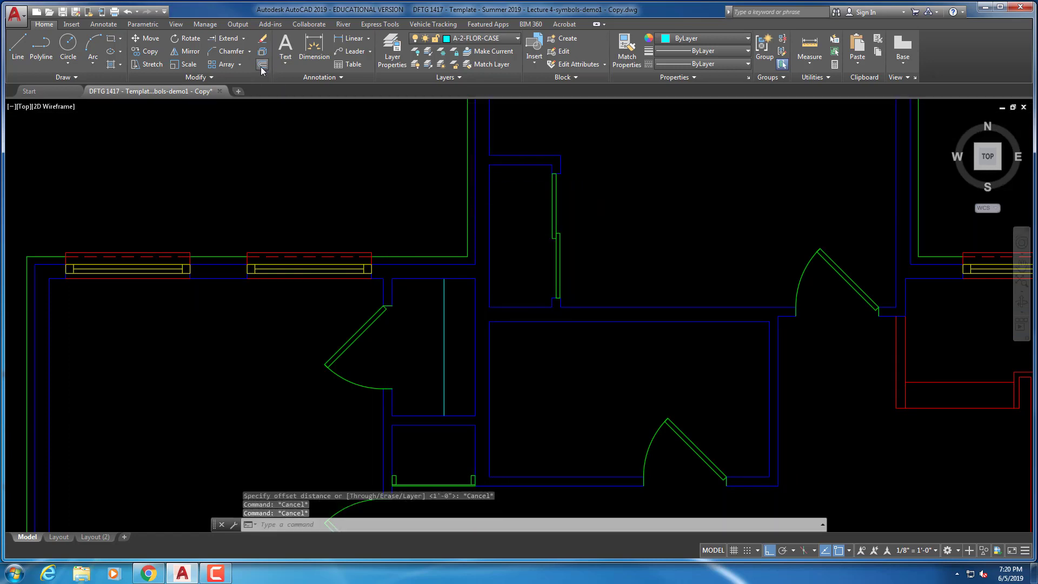
click(262, 64)
right_click(341, 136)
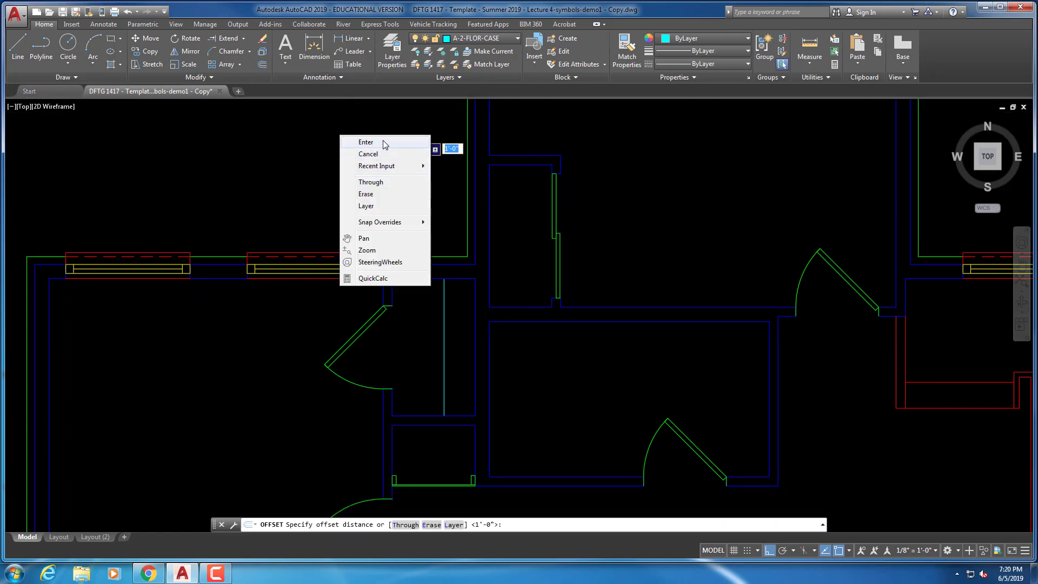
click(365, 142)
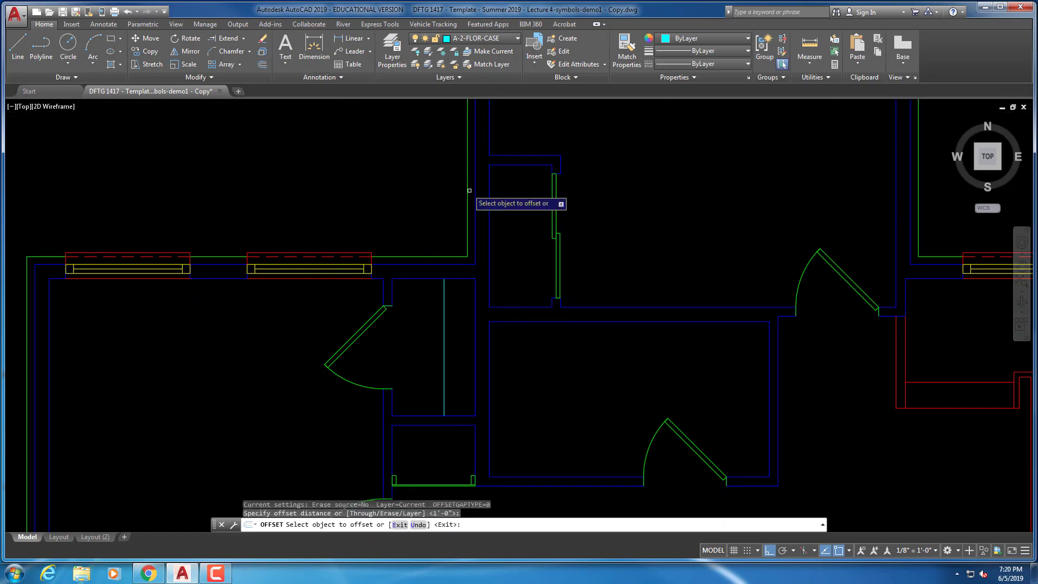
click(491, 228)
click(516, 235)
key(Escape)
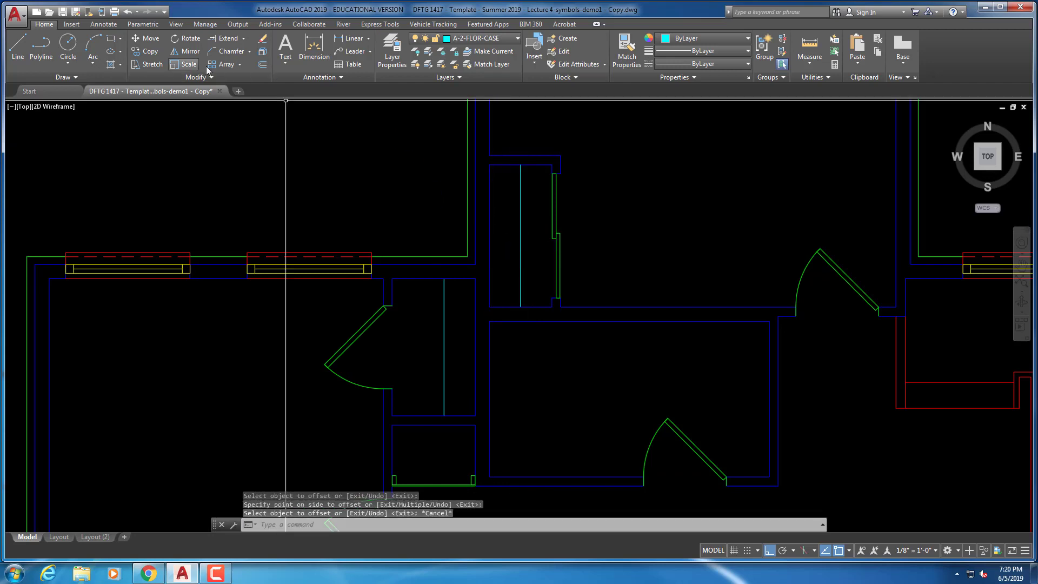
key(Escape)
On layer A-2-FLOR-CASE-HDDN, offset both closet shelf lines 2" toward the walls behind them to form the hidden rods
click(507, 41)
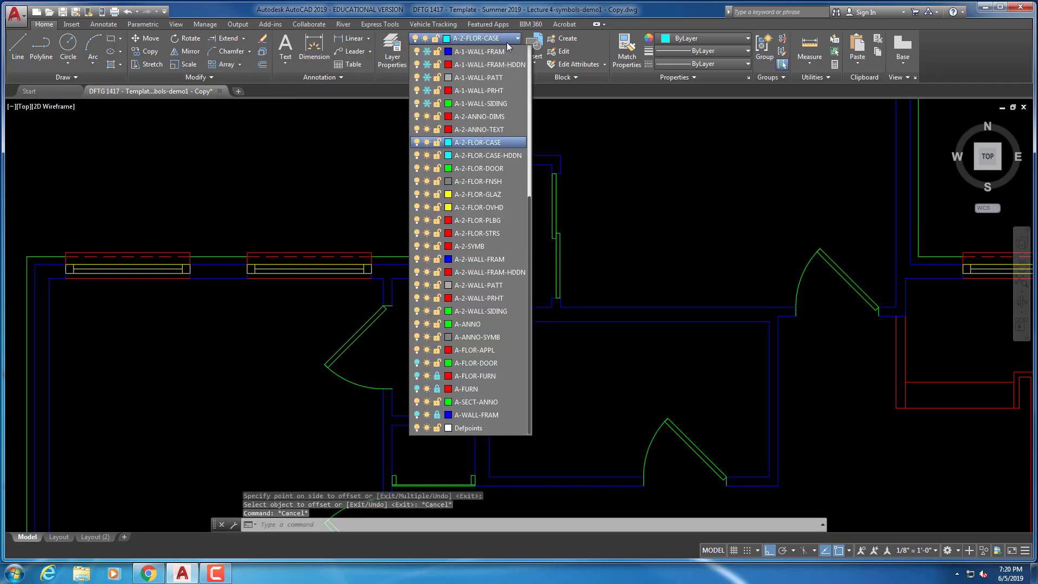
click(490, 156)
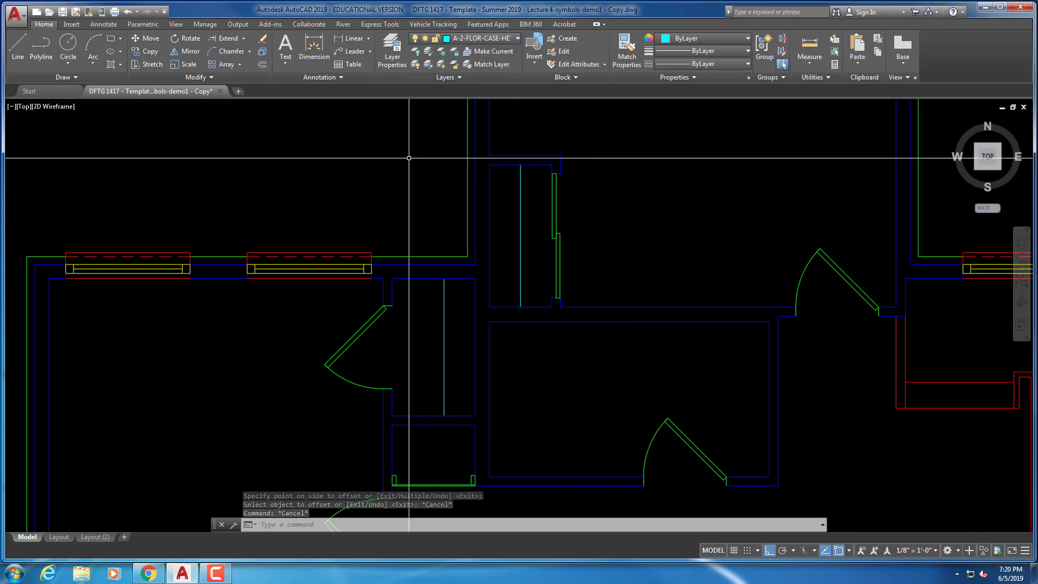
key(Return)
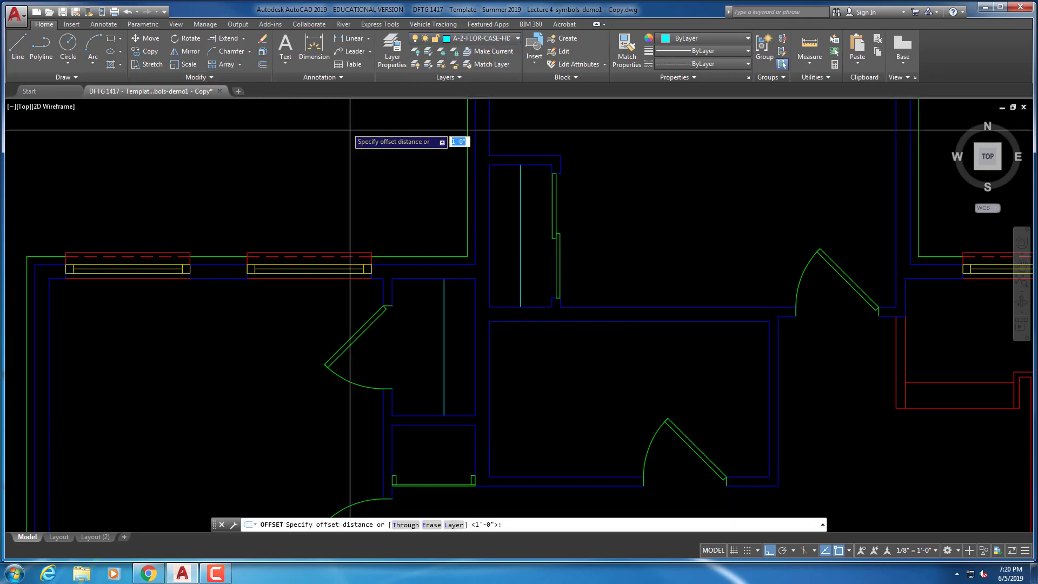
text(2)
key(Return)
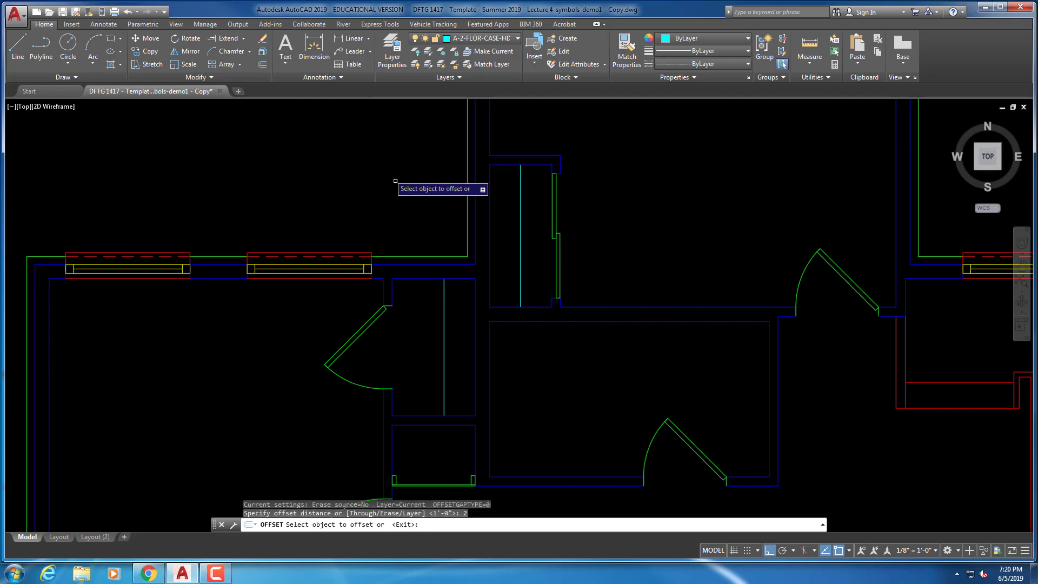
click(444, 352)
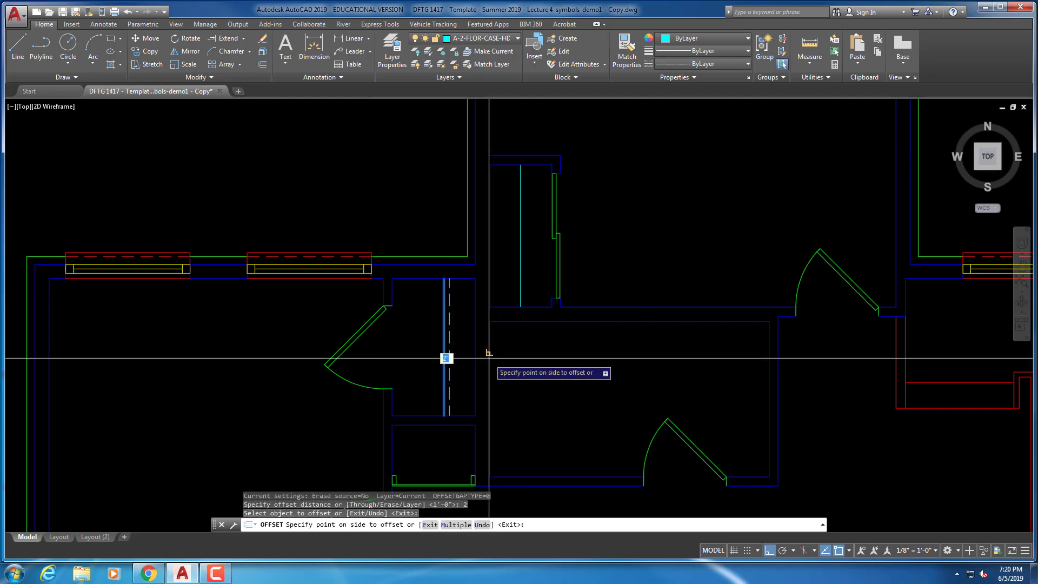
click(449, 351)
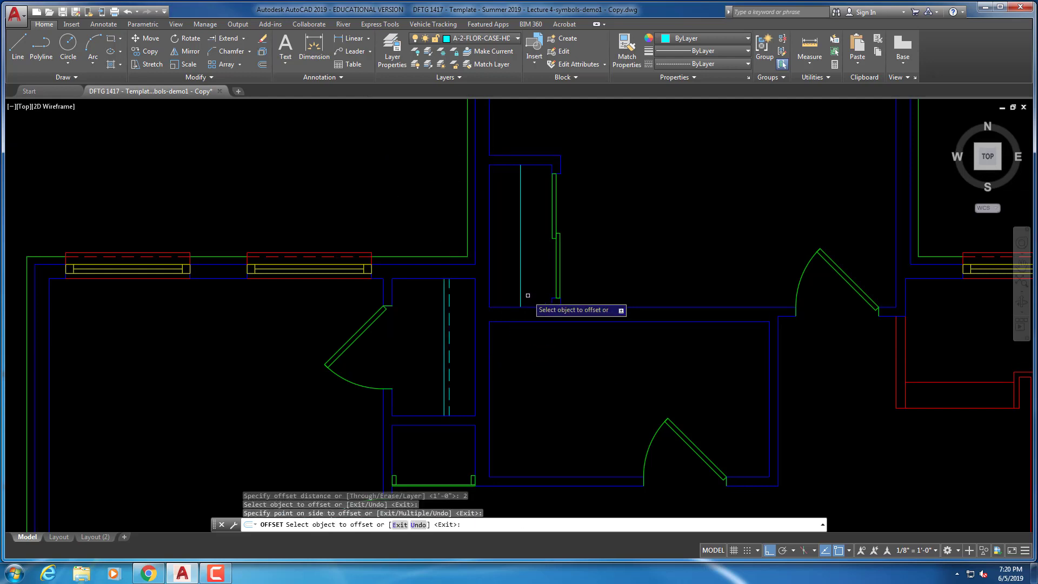
click(521, 297)
key(Escape)
key(Escape)
key(Escape)
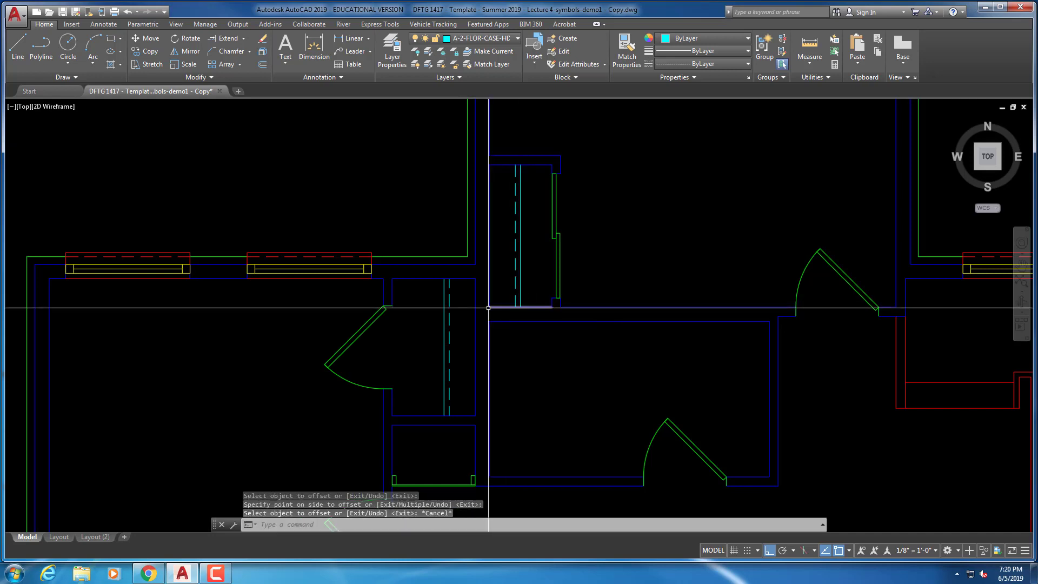
Make A-2-FLOR-PLBG the current layer
scroll(475, 301, down, 2)
middle_drag(475, 342, 475, 191)
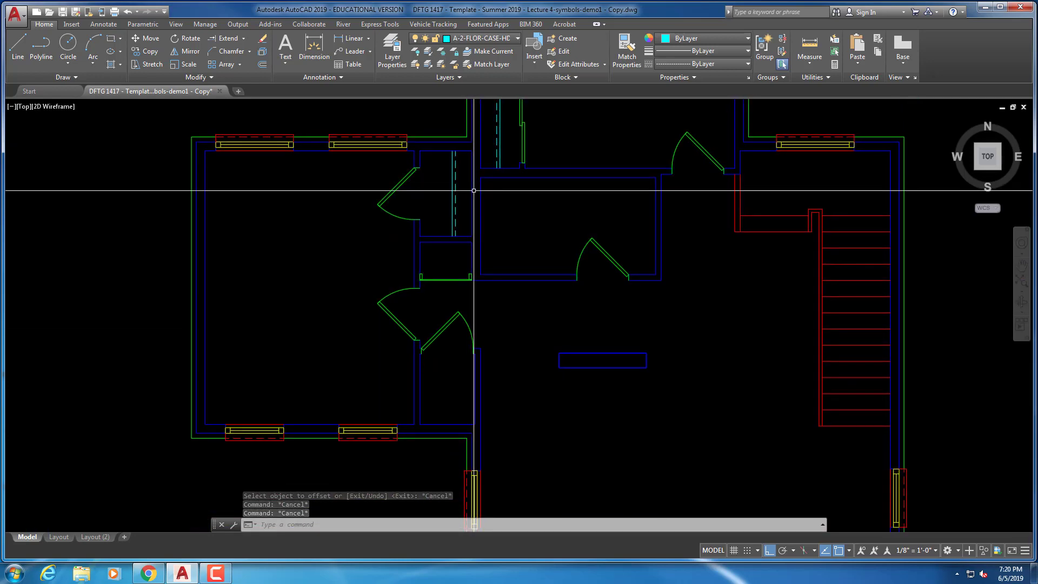
scroll(435, 265, up, 2)
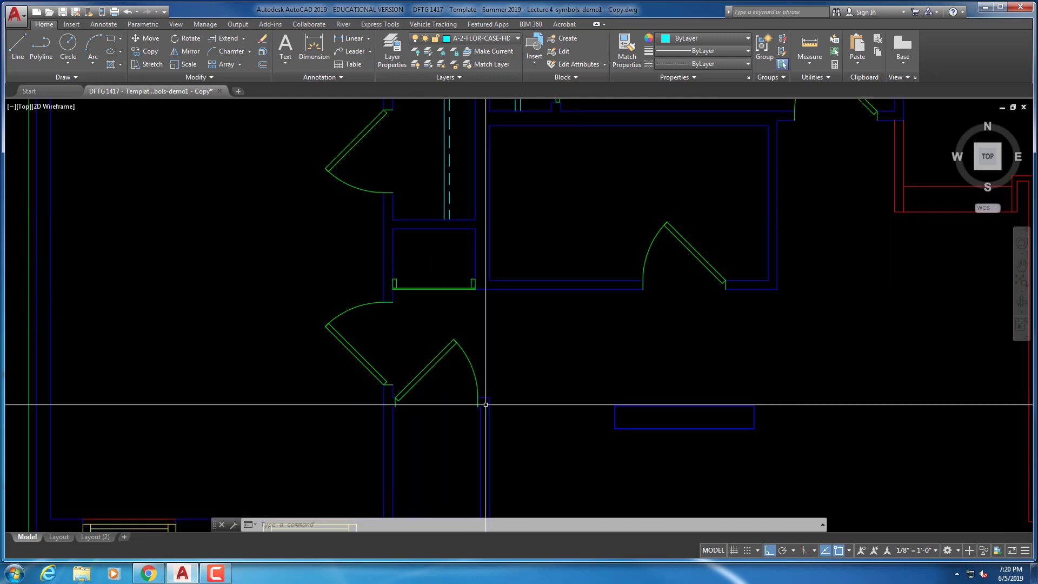
middle_drag(499, 437, 507, 371)
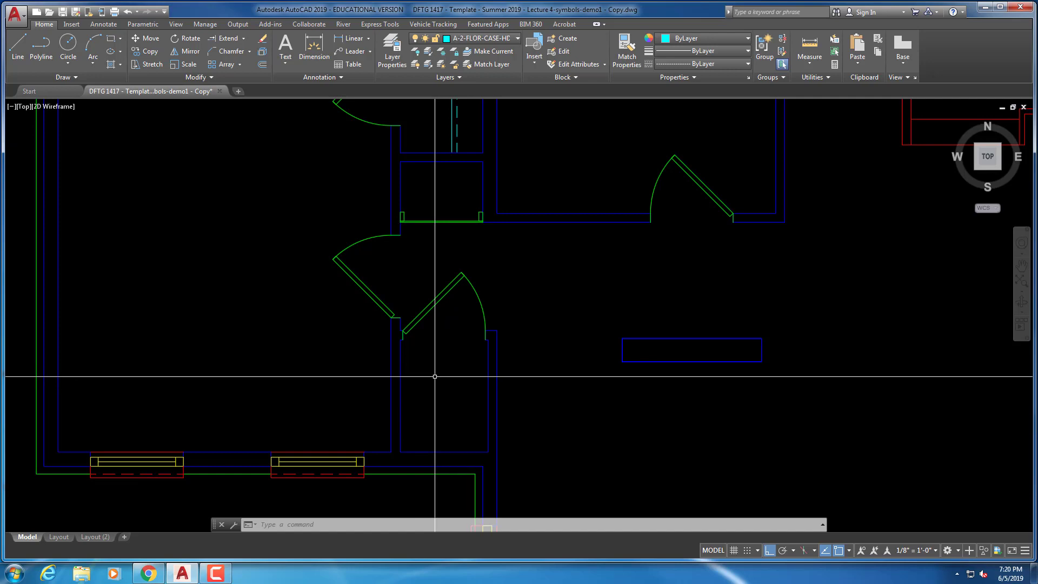
scroll(395, 336, down, 2)
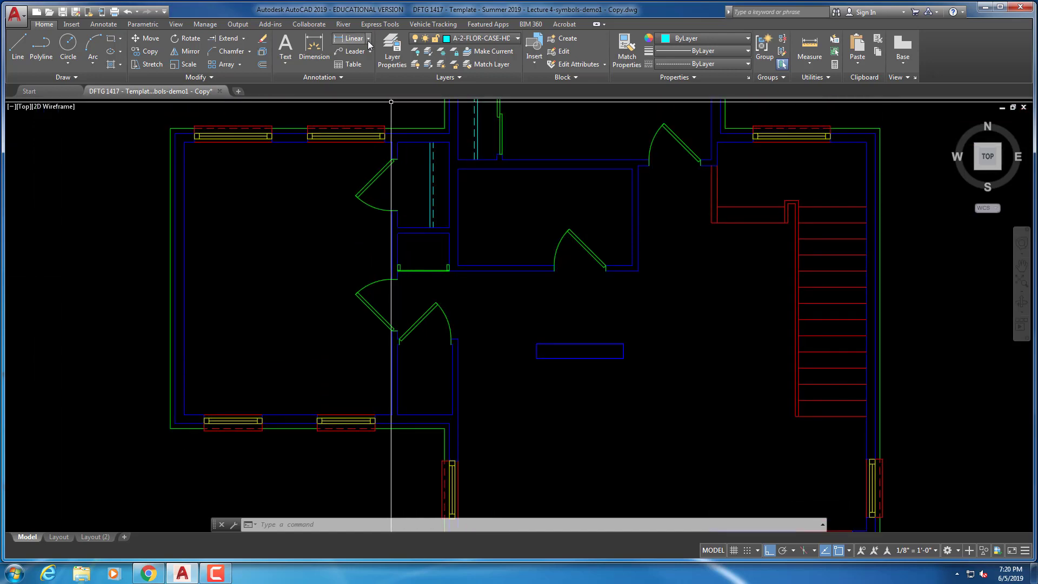
click(505, 39)
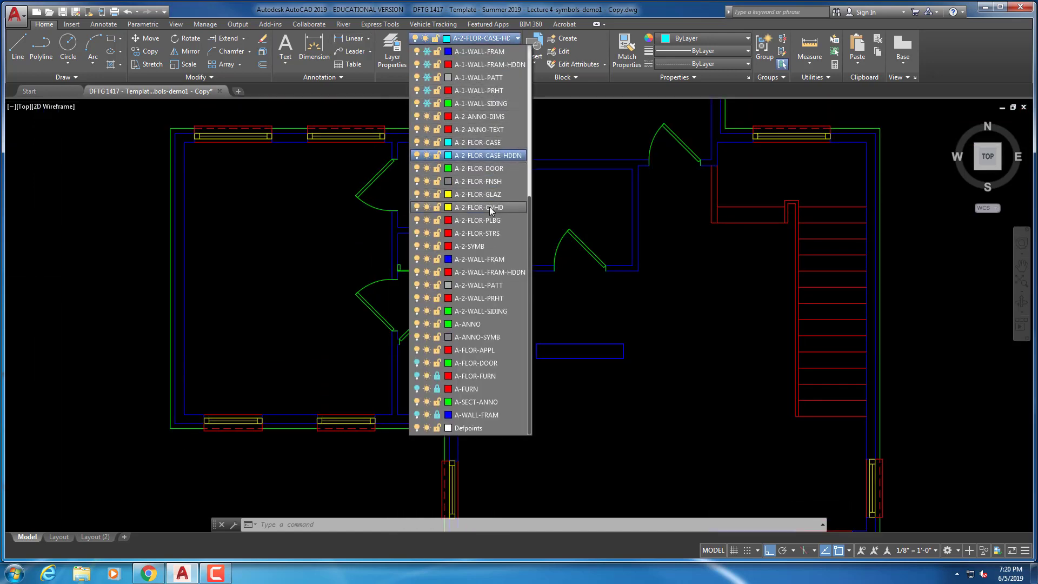
click(487, 221)
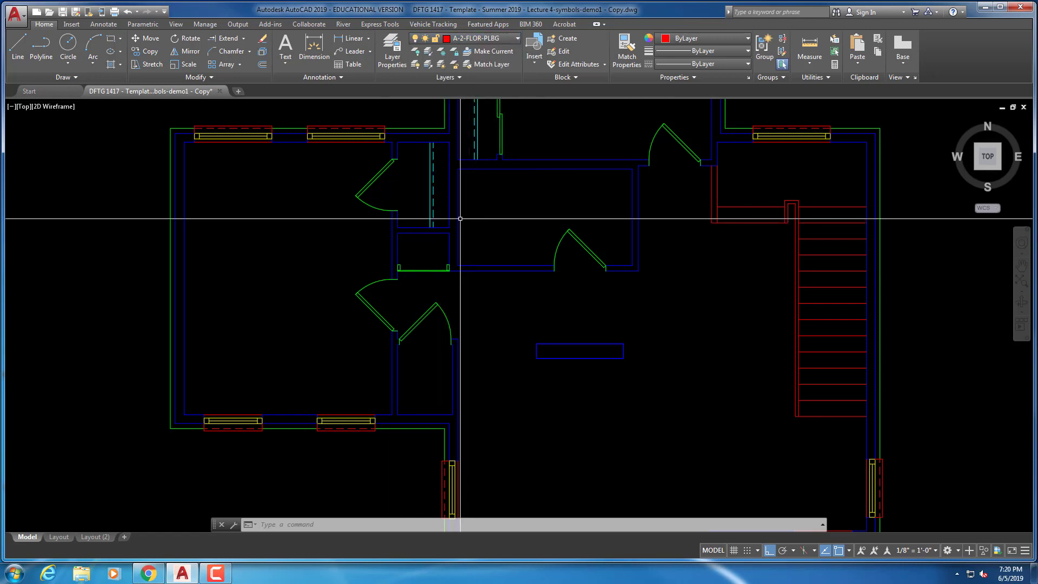
Examine the plumbing fixtures and their placement in the neighbouring completed floor plan
scroll(370, 214, down, 2)
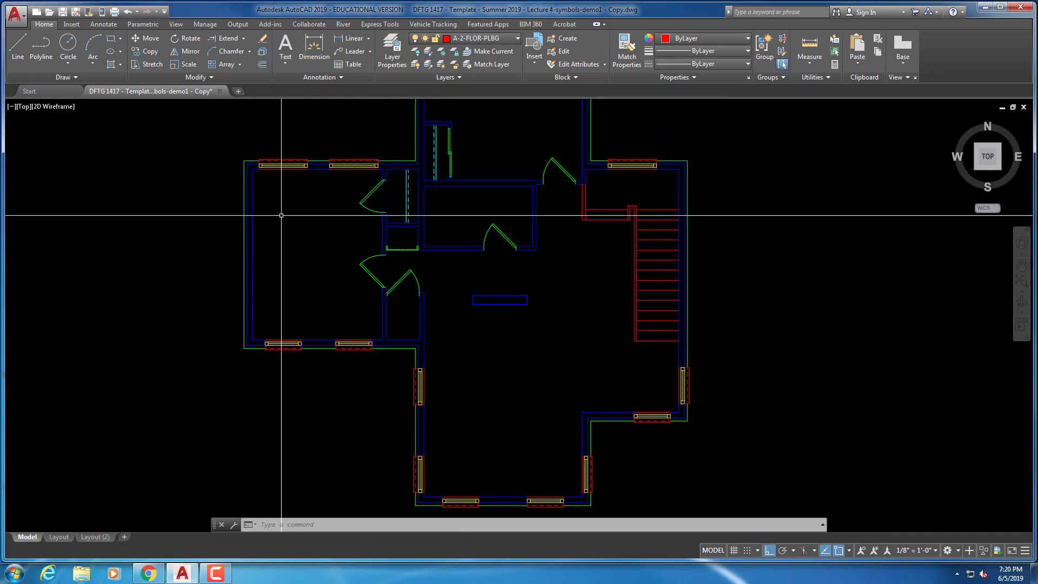
middle_drag(278, 215, 807, 200)
middle_drag(957, 262, 545, 322)
scroll(718, 331, up, 2)
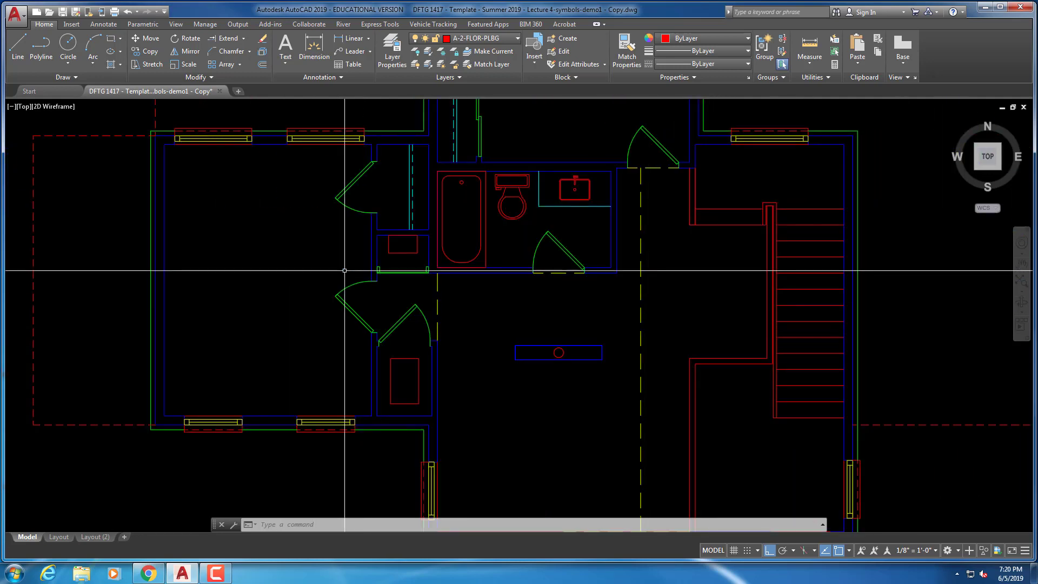
Load the block file A-2-Plan-Equip-water heater tankless.dwg for insertion into the working floor plan at scale 1, with insertion point and rotation specified on screen
click(391, 253)
key(Escape)
key(Escape)
scroll(390, 252, down, 4)
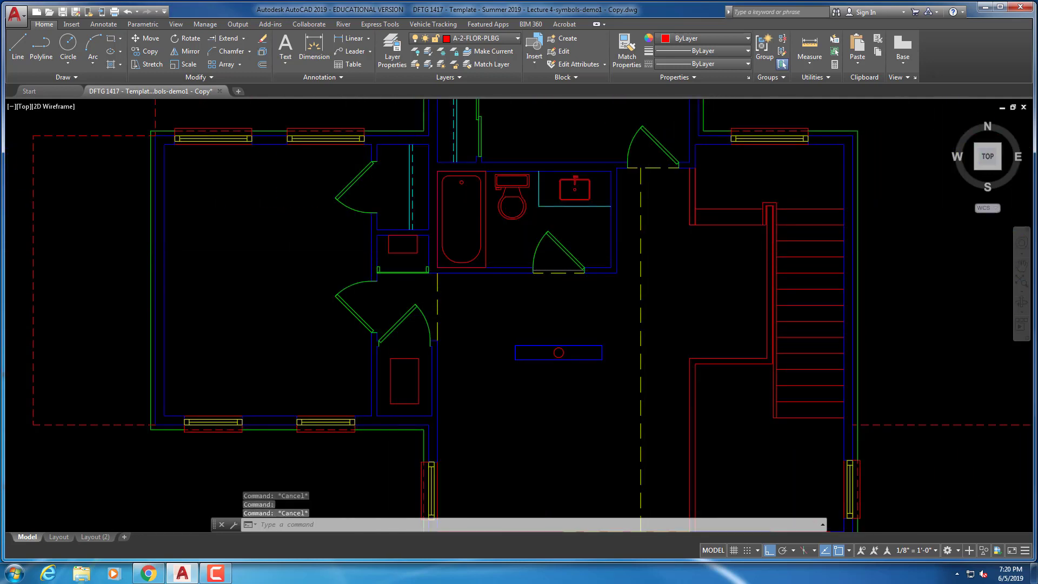
middle_drag(815, 245, 301, 261)
scroll(479, 267, up, 4)
scroll(664, 285, up, 2)
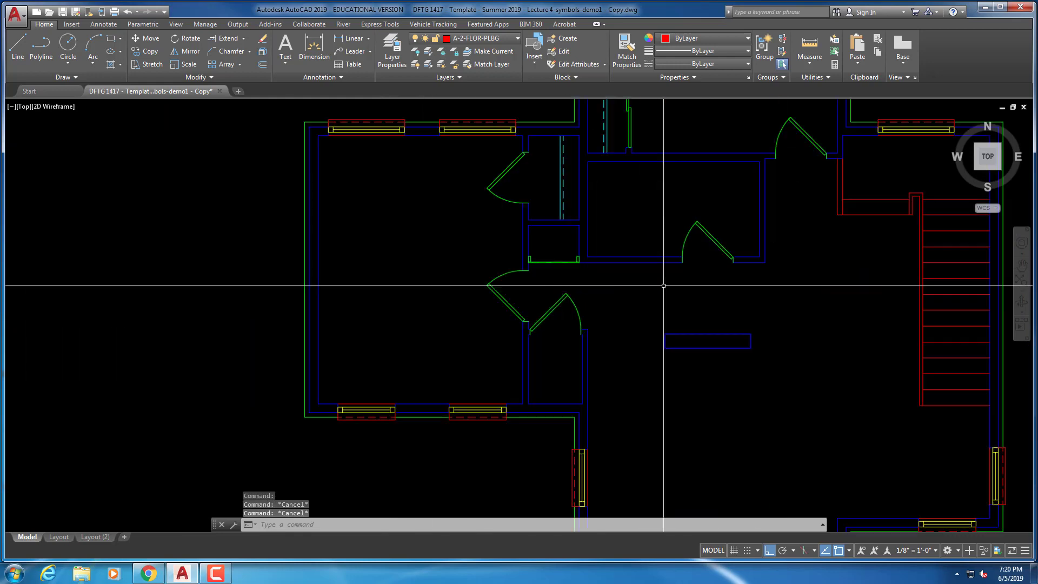
middle_drag(588, 268, 484, 274)
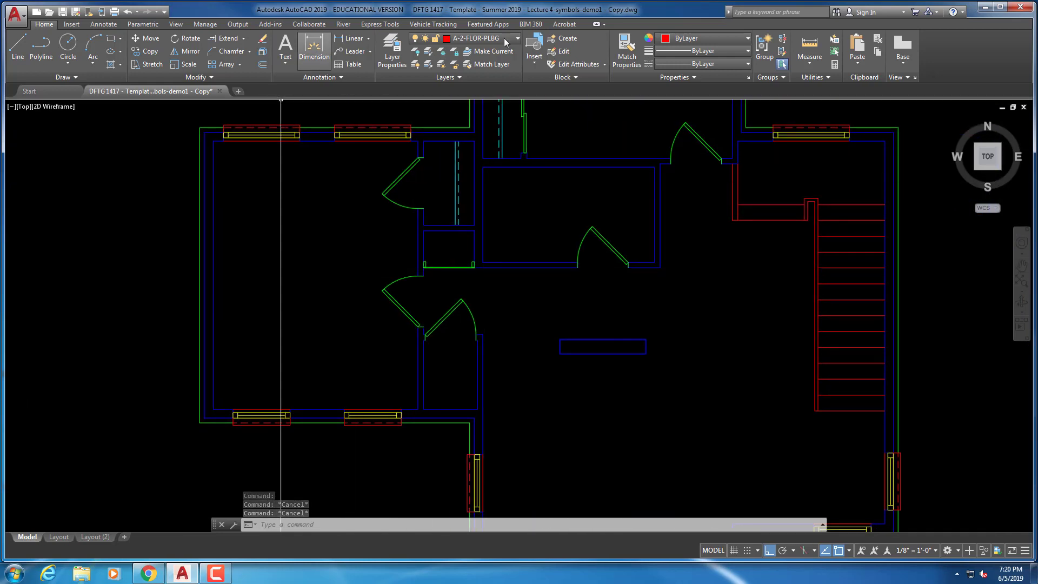
click(70, 25)
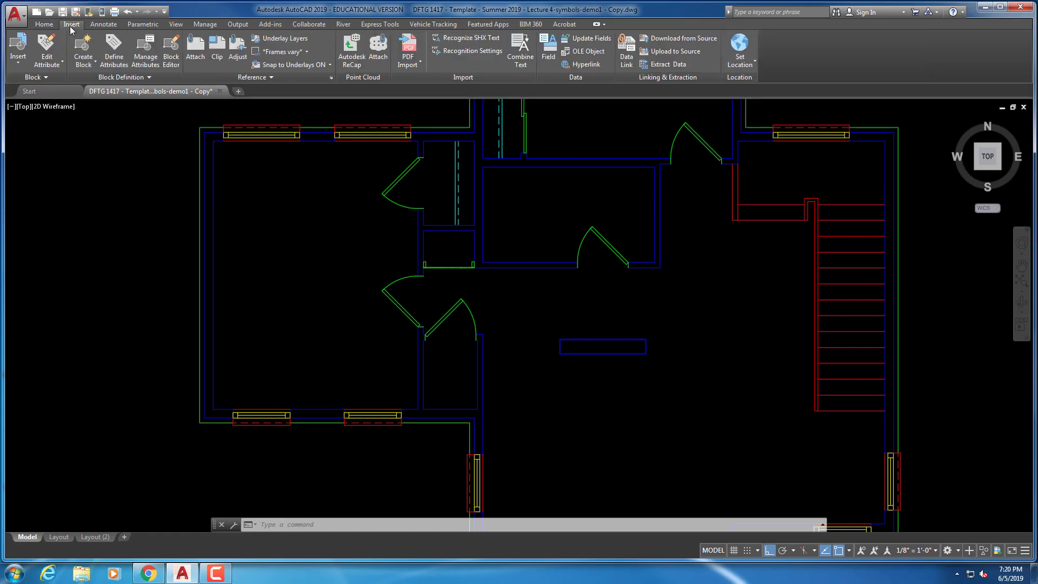
click(17, 62)
click(33, 183)
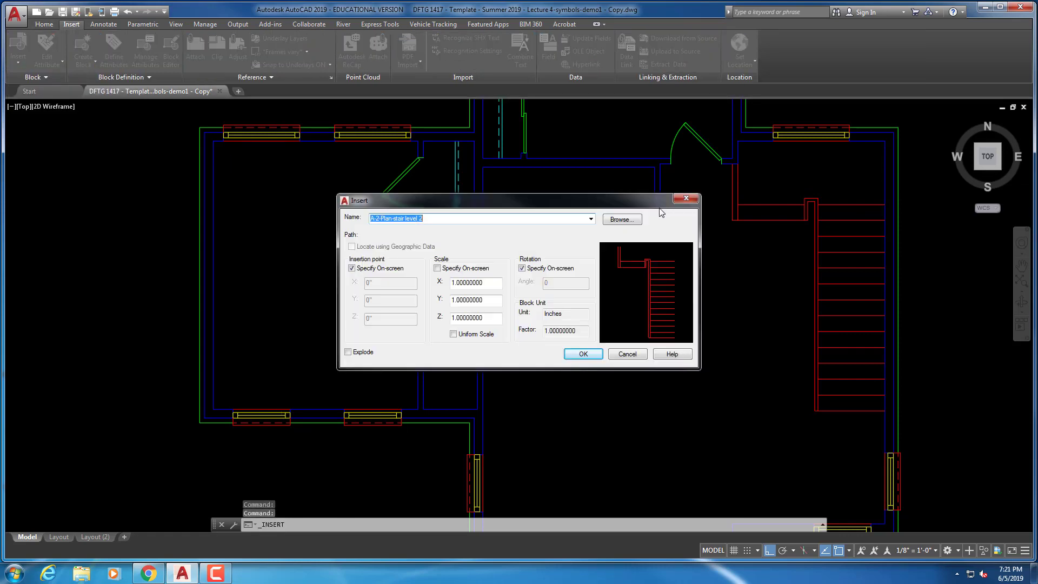
click(622, 219)
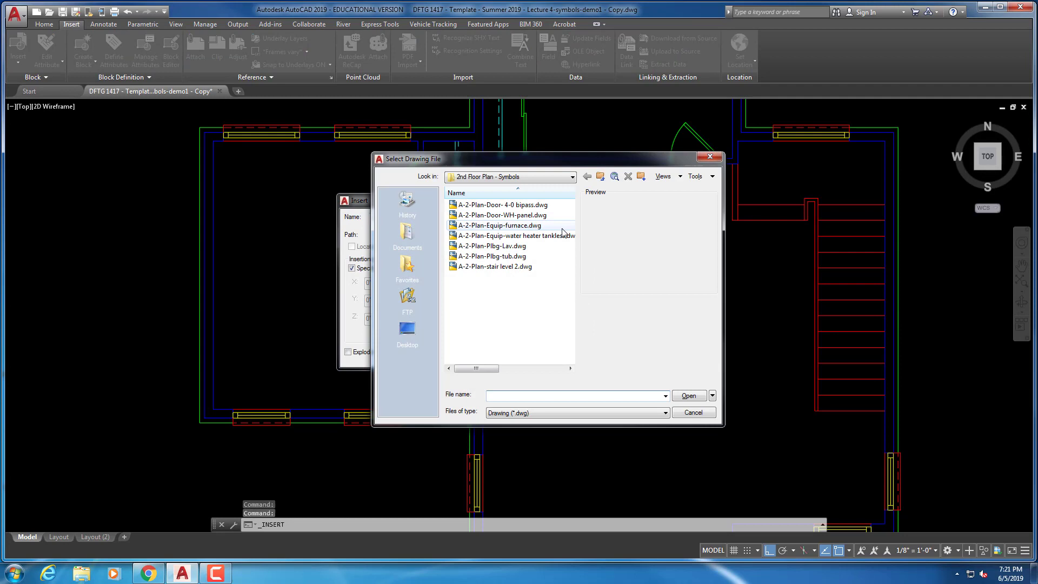
click(528, 236)
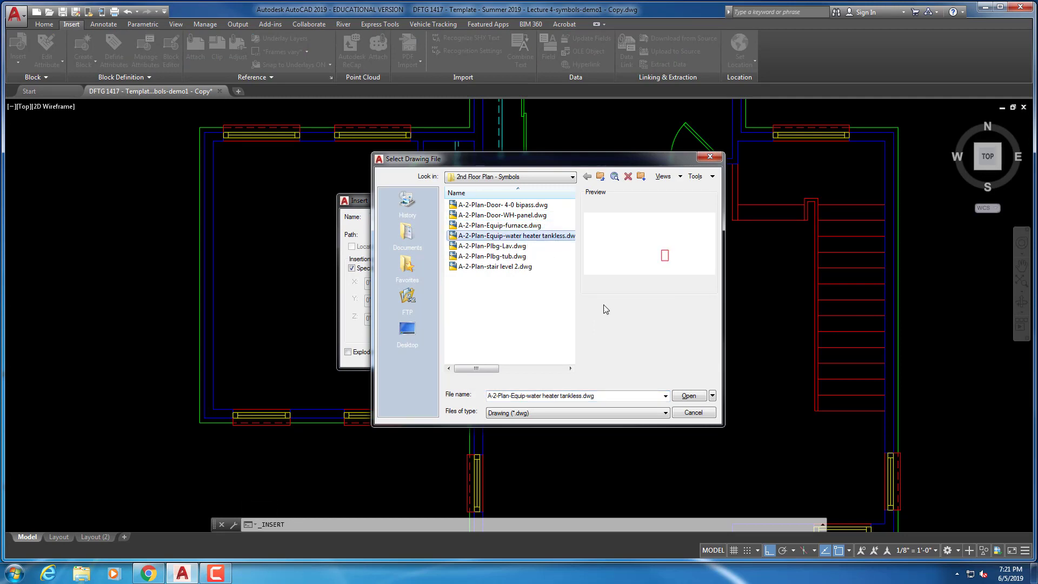
click(687, 396)
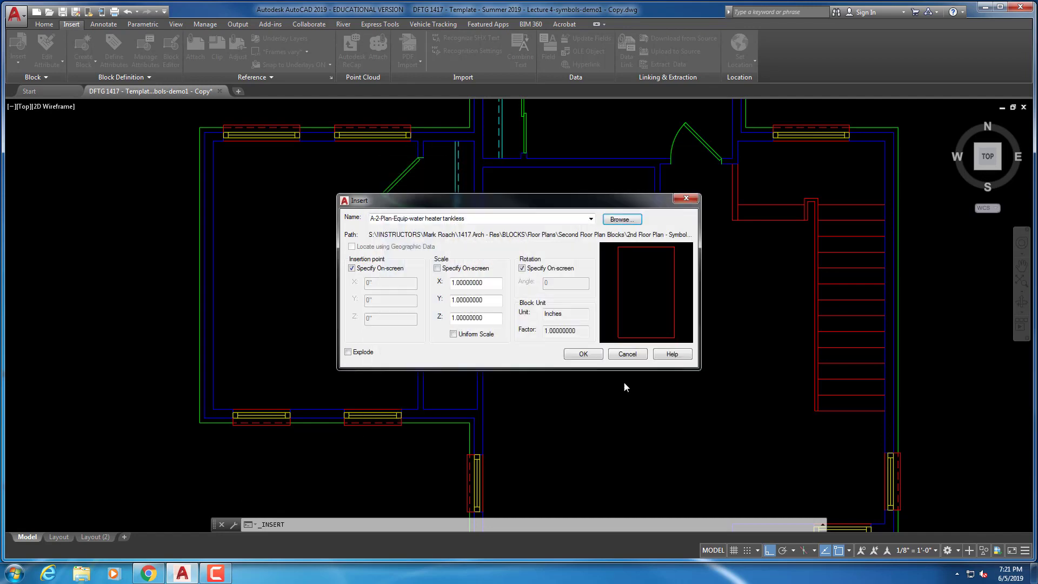
click(583, 354)
Place the tankless water heater block along the back wall of the small 4-0 bipass closet, rotated 90 degrees
click(513, 276)
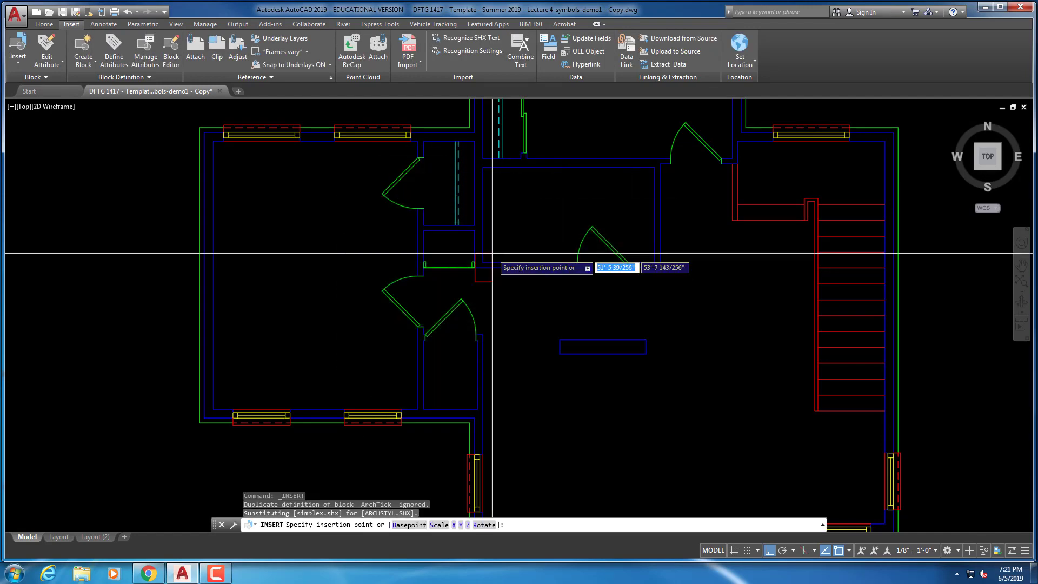
scroll(492, 253, up, 4)
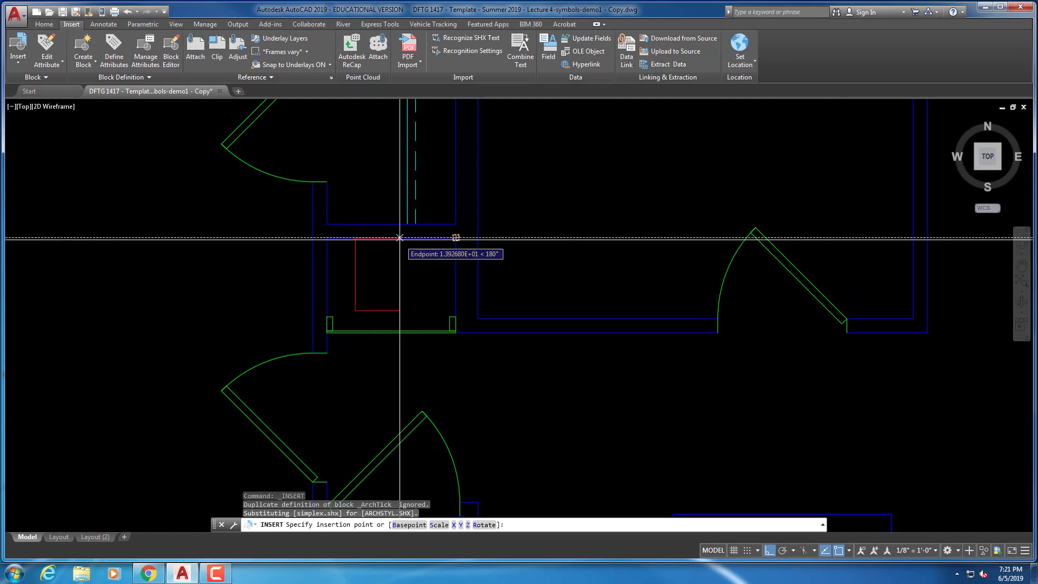
click(401, 238)
click(398, 169)
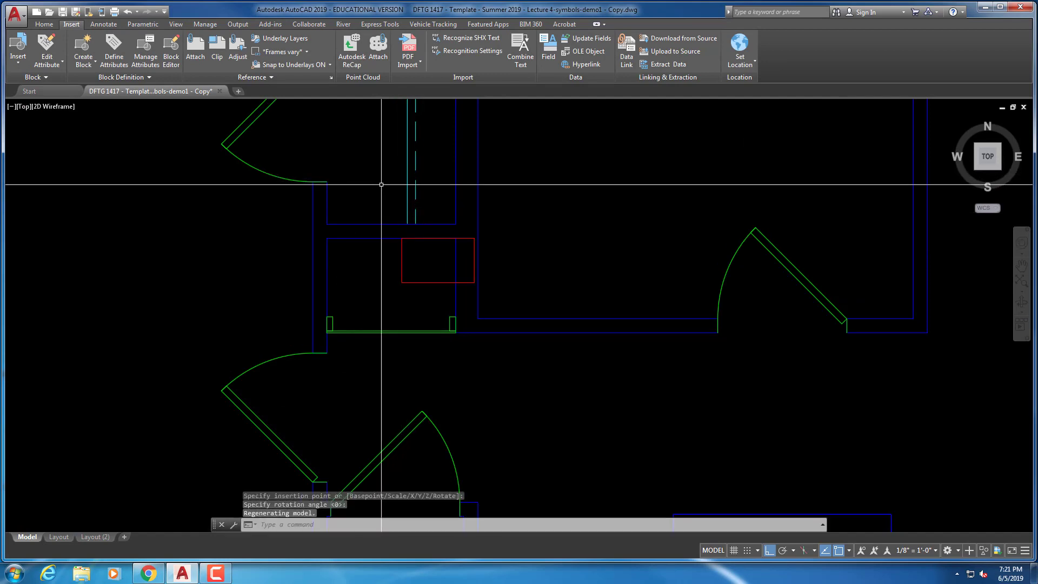
key(Escape)
key(Escape)
key(Escape)
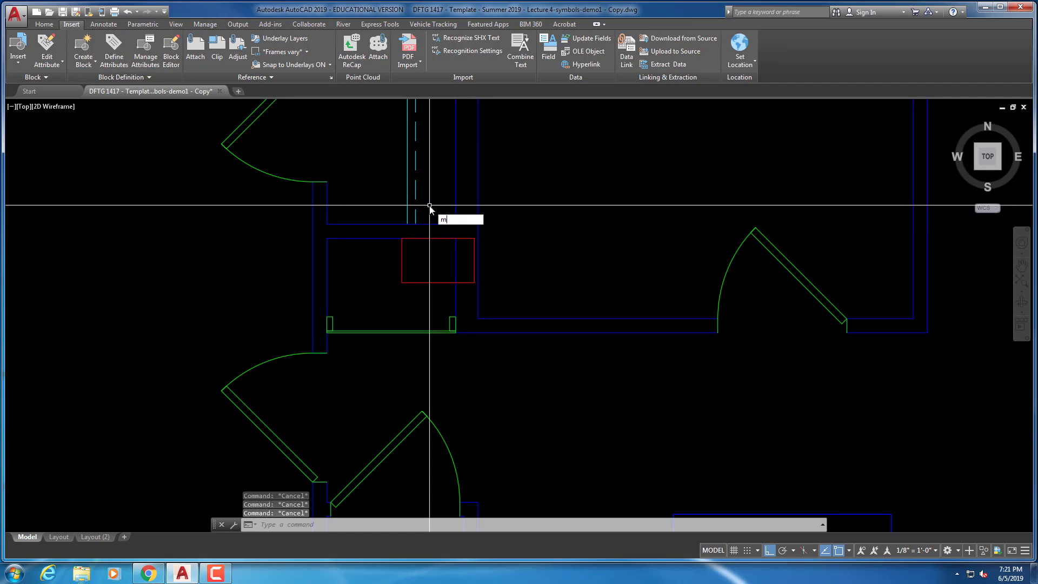
Move the water heater block from its upper edge's midpoint to the midpoint of the closet's back wall
text(m)
key(Return)
click(405, 254)
click(348, 275)
key(Return)
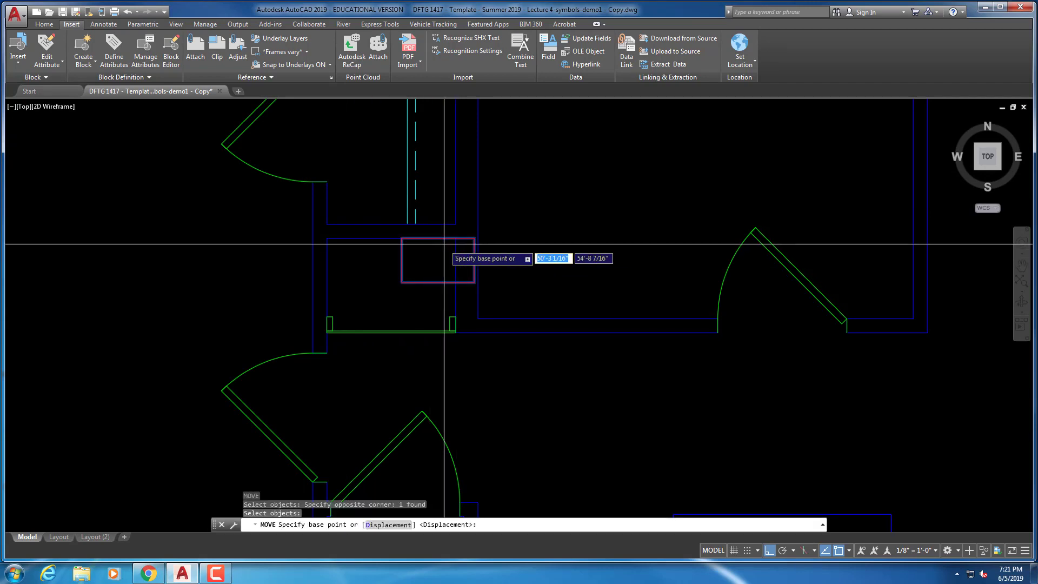
click(443, 237)
click(396, 314)
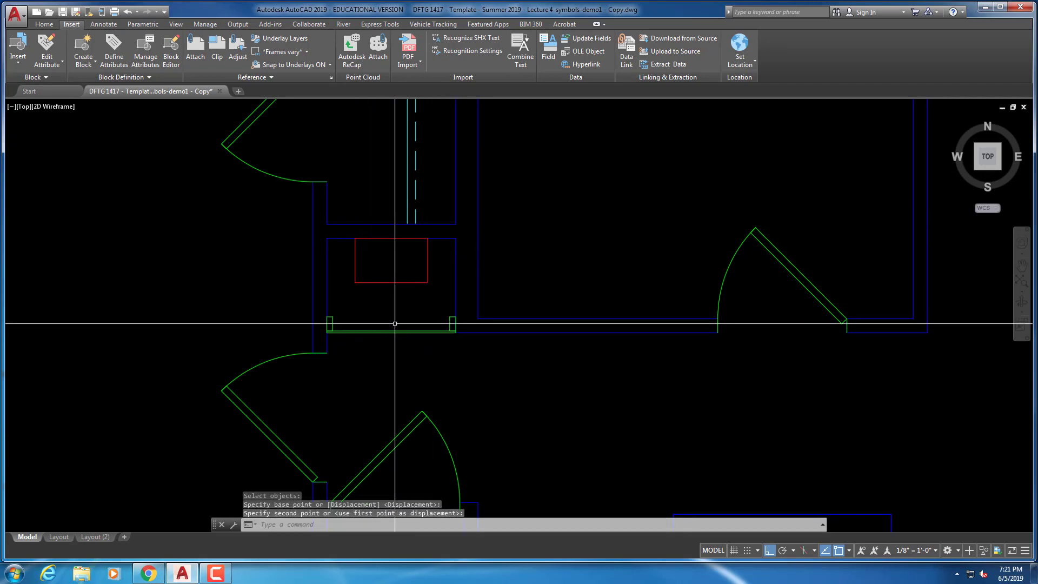
key(Escape)
key(Escape)
Draw a diagonal line across the furnace closet from its lower-left inside corner to the upper end of its right wall
scroll(394, 323, down, 3)
middle_drag(454, 317, 466, 183)
scroll(466, 183, up, 2)
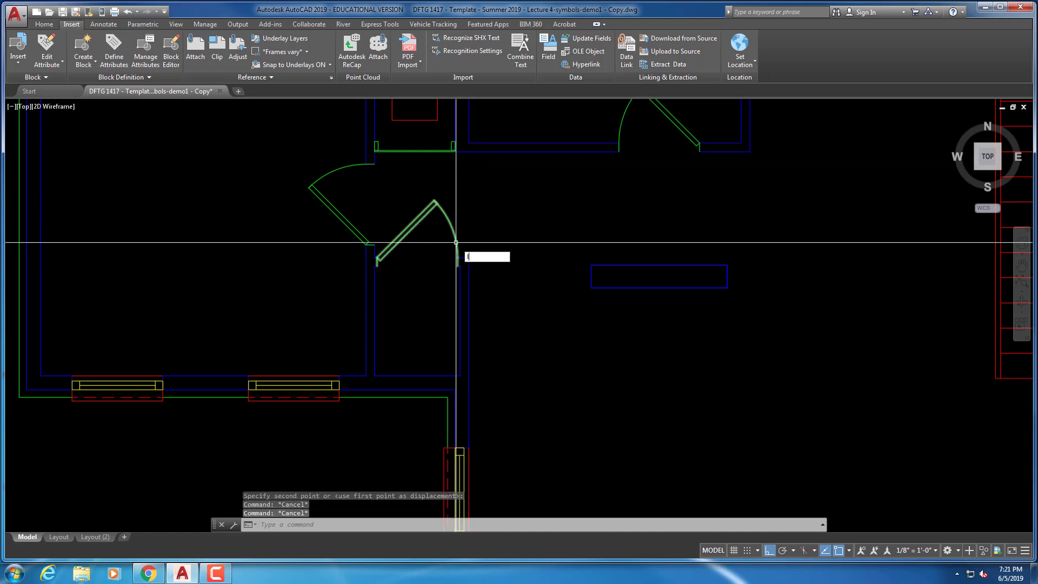
key(Return)
scroll(399, 352, down, 1)
scroll(359, 383, up, 3)
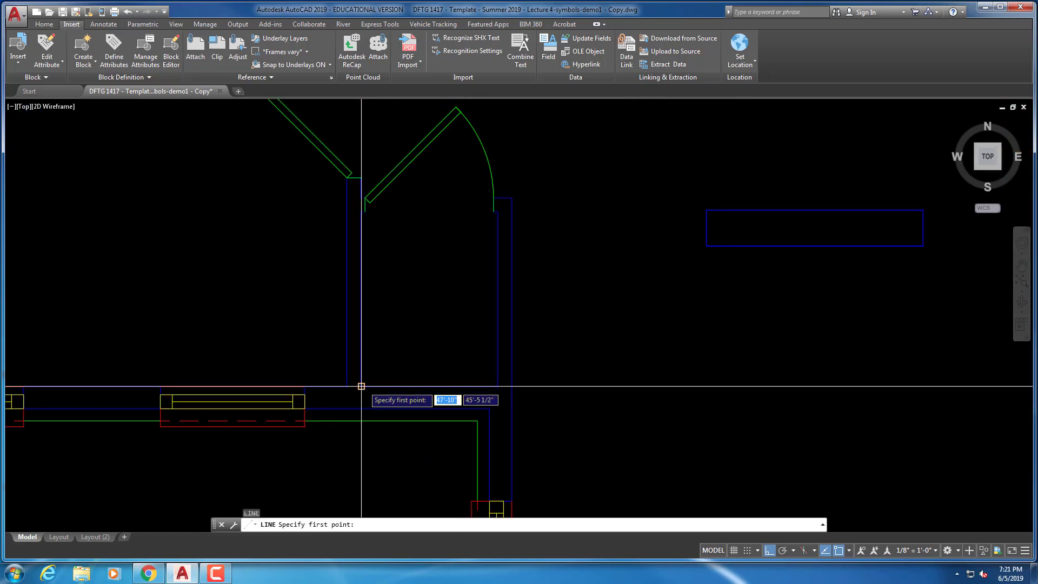
click(361, 386)
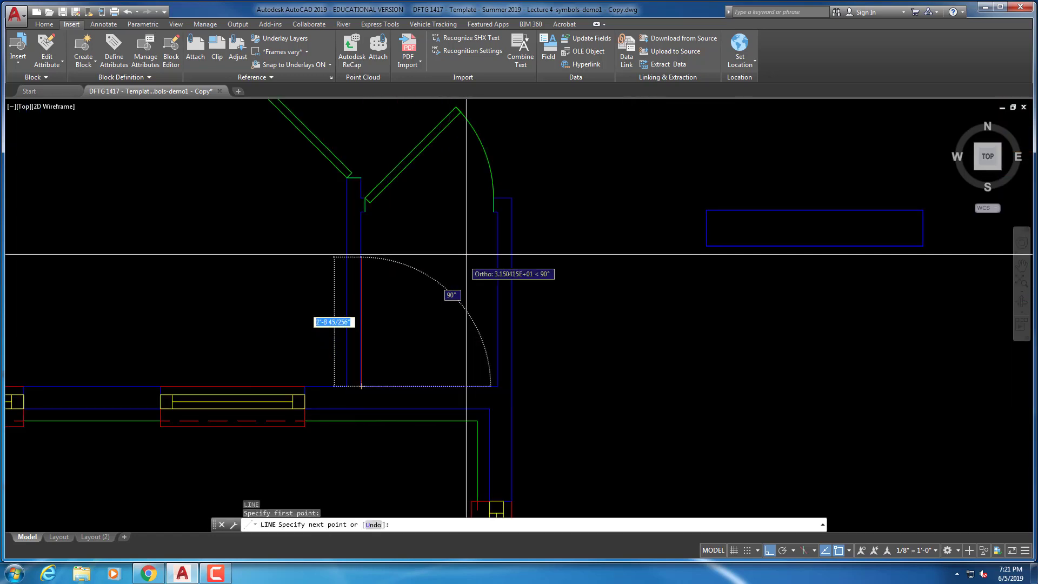
click(498, 212)
key(Escape)
key(Escape)
key(Escape)
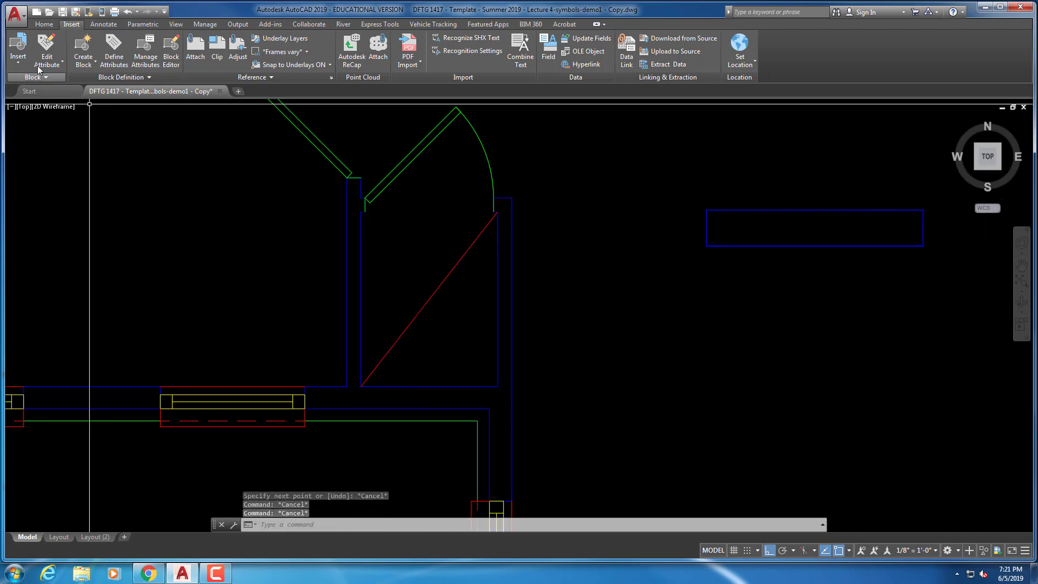
Load the block file A-2-Plan-Equip-furnace.dwg for insertion and redefine the block of that name already in the drawing
click(23, 57)
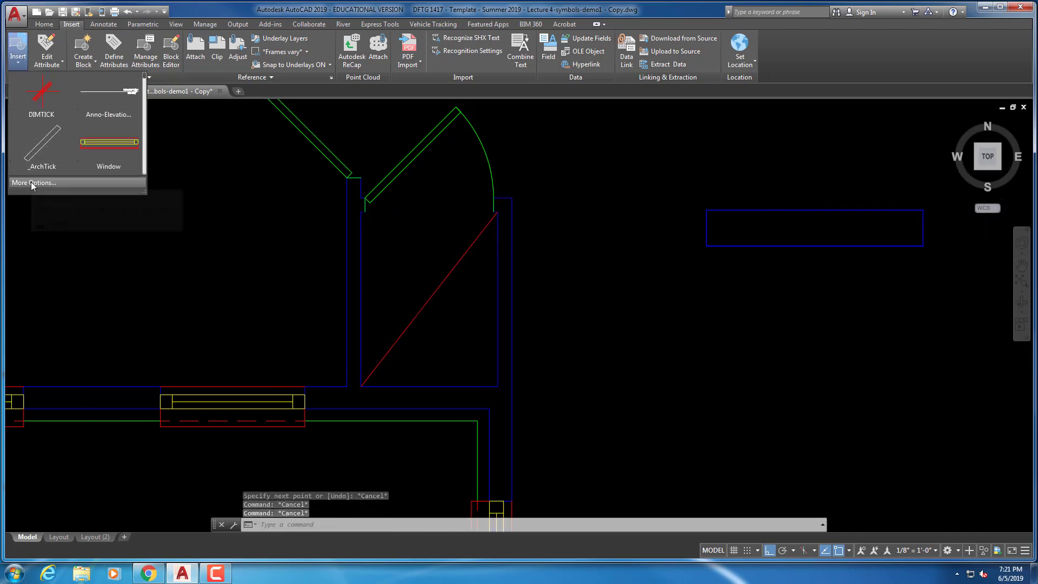
click(31, 182)
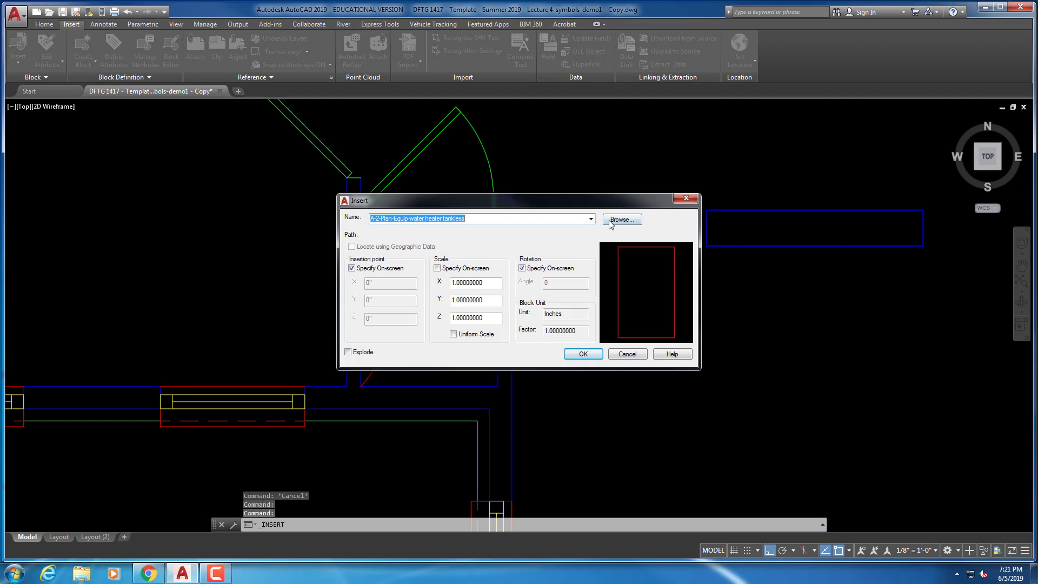
click(610, 222)
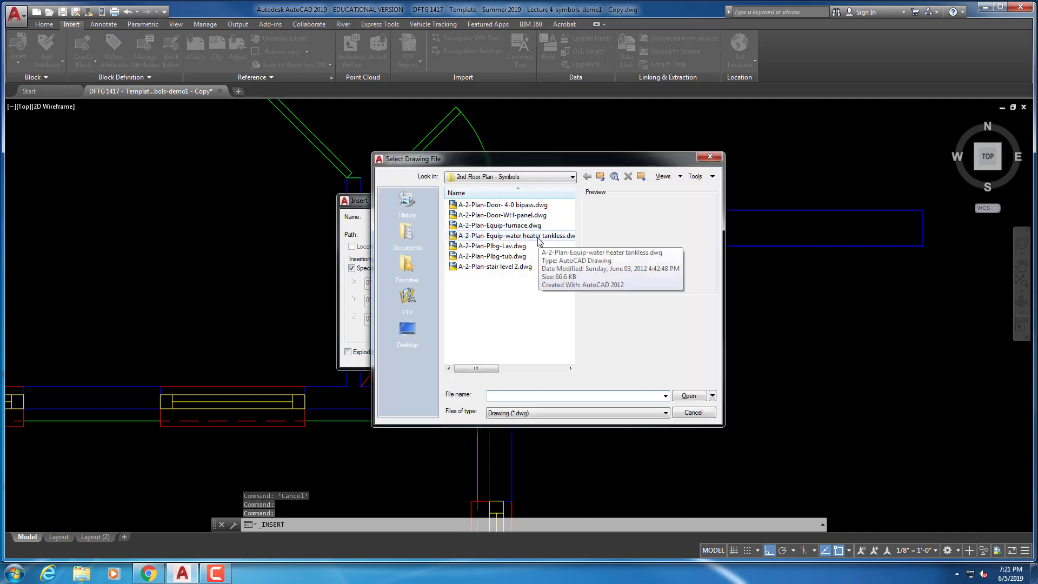
click(513, 226)
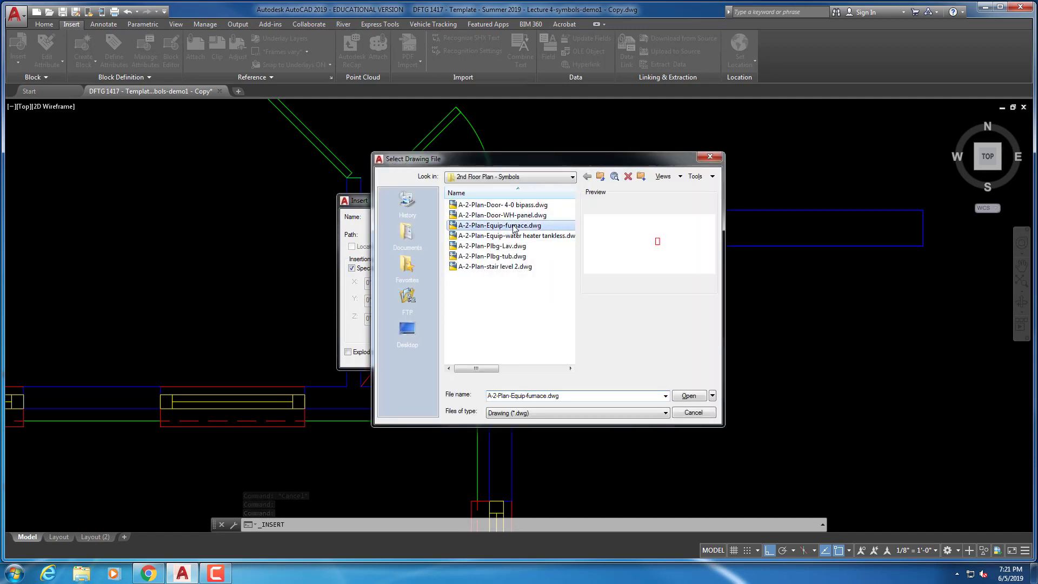
click(685, 397)
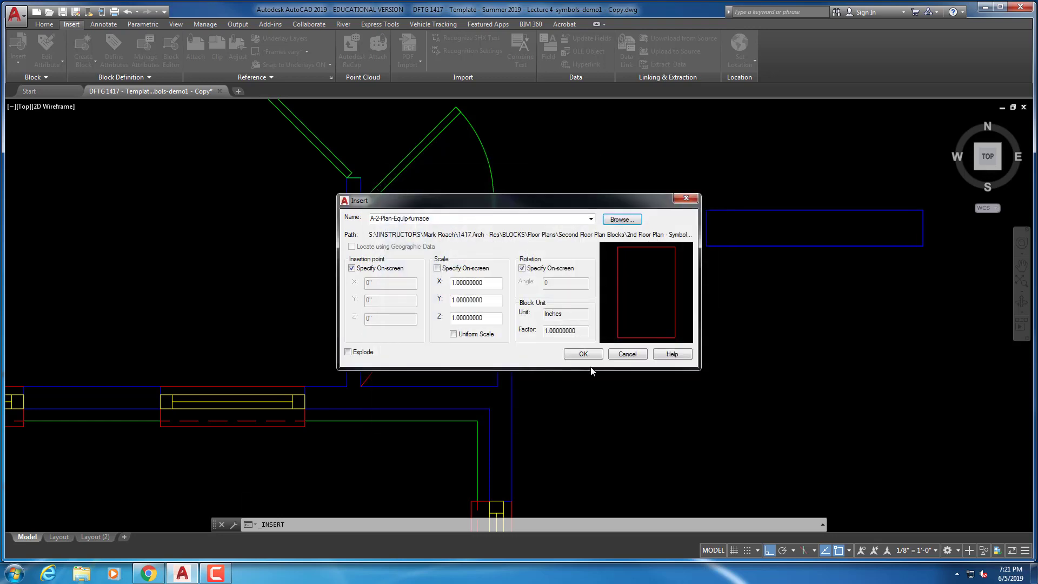
click(584, 354)
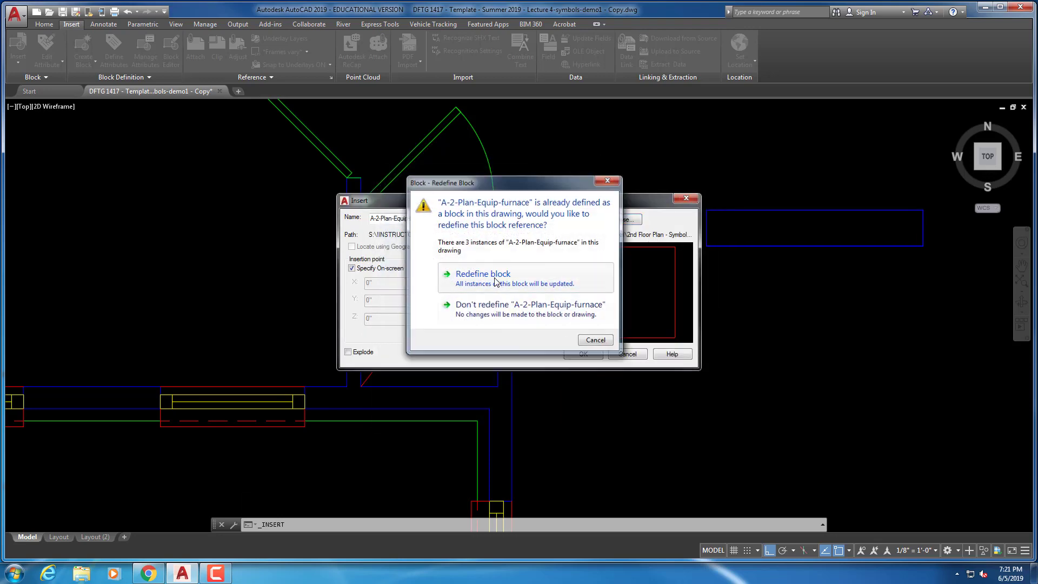
click(498, 286)
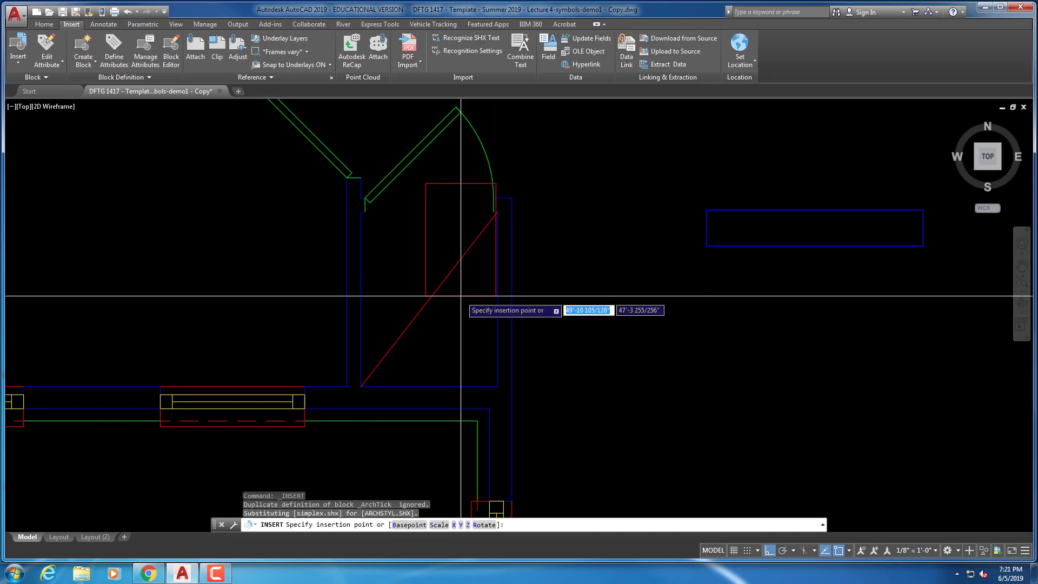
Try to place the furnace block at the midpoint of the closet's diagonal line
scroll(460, 296, down, 4)
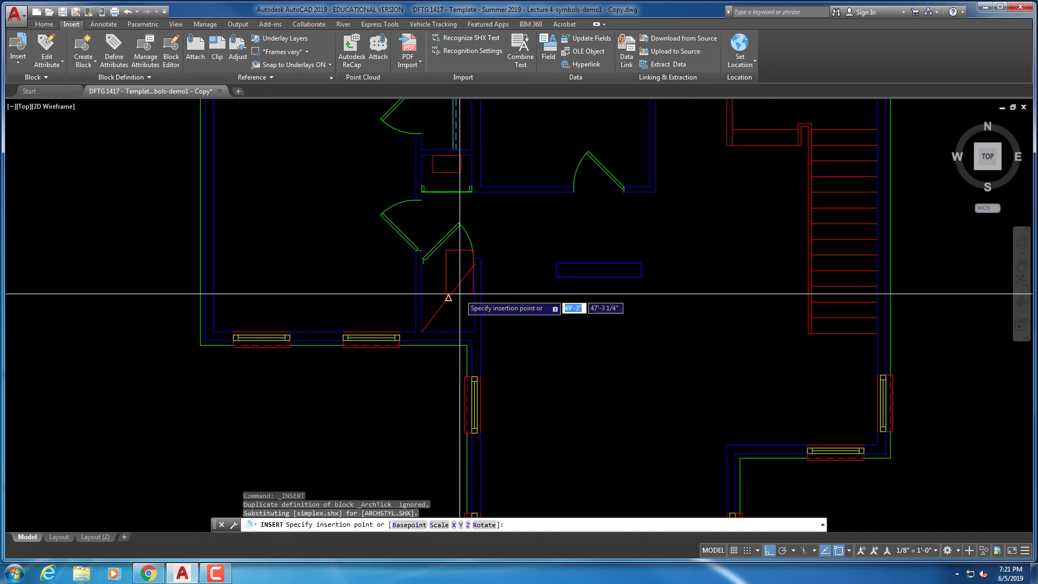
scroll(460, 293, up, 2)
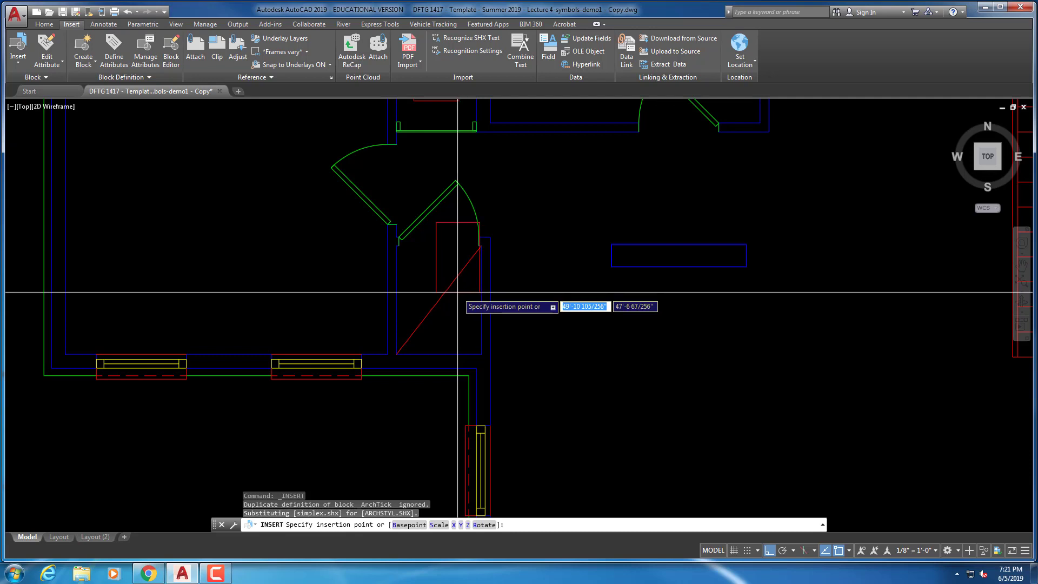
scroll(447, 294, up, 2)
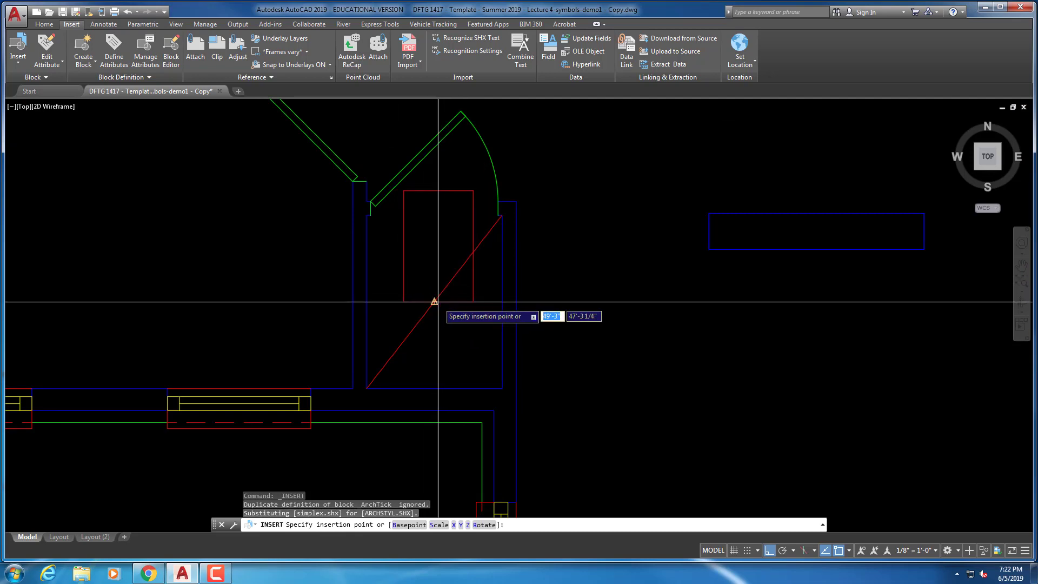
click(434, 301)
scroll(446, 280, down, 2)
key(Escape)
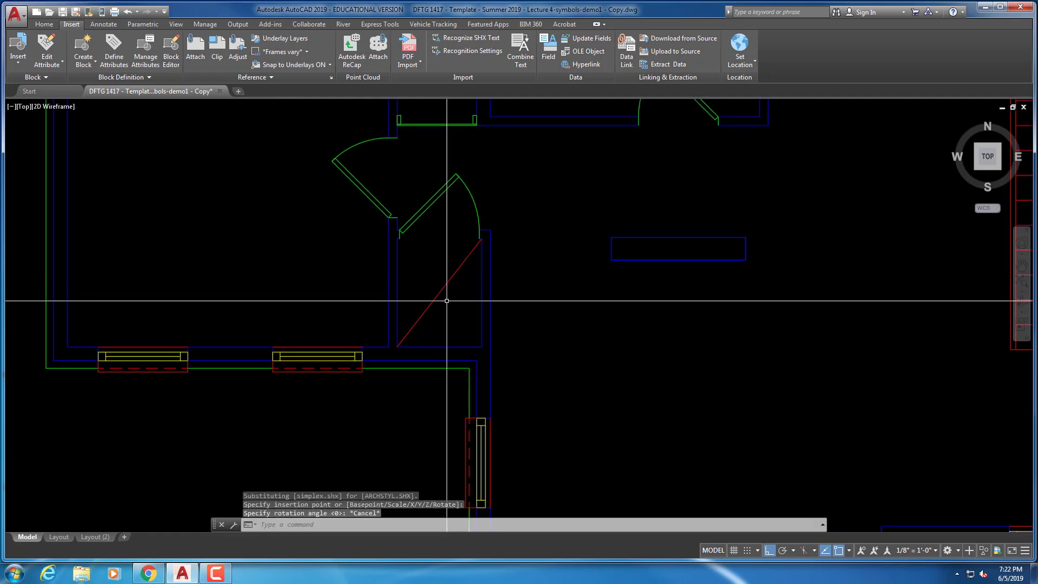
right_click(449, 293)
click(452, 299)
key(Escape)
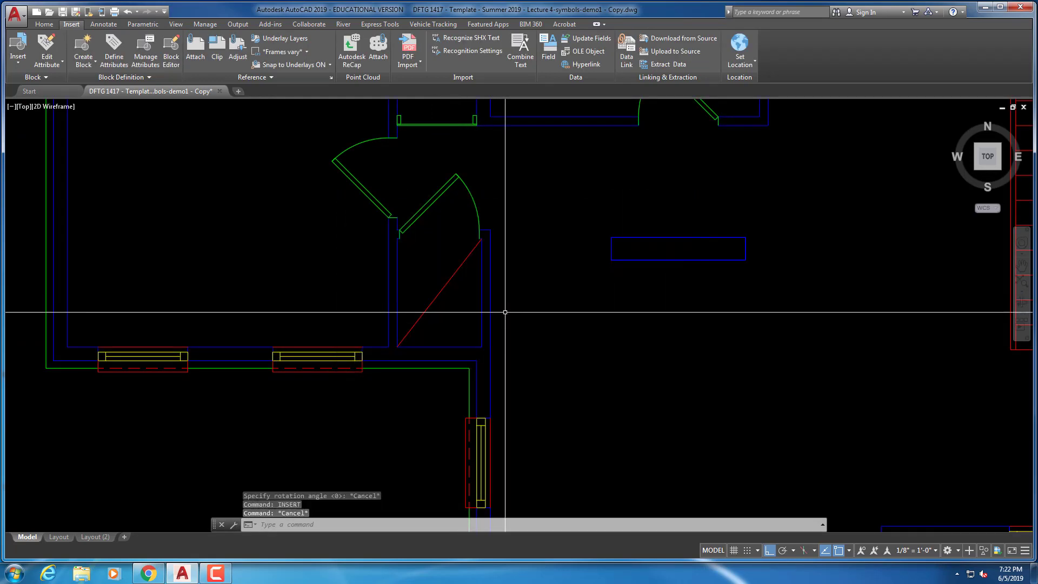
right_click(435, 269)
click(457, 275)
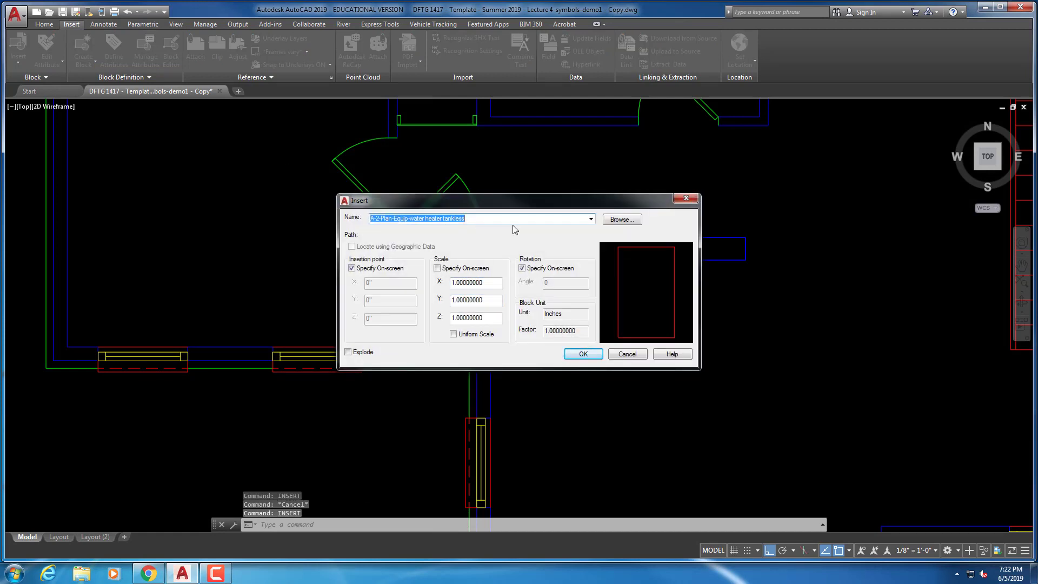
click(582, 354)
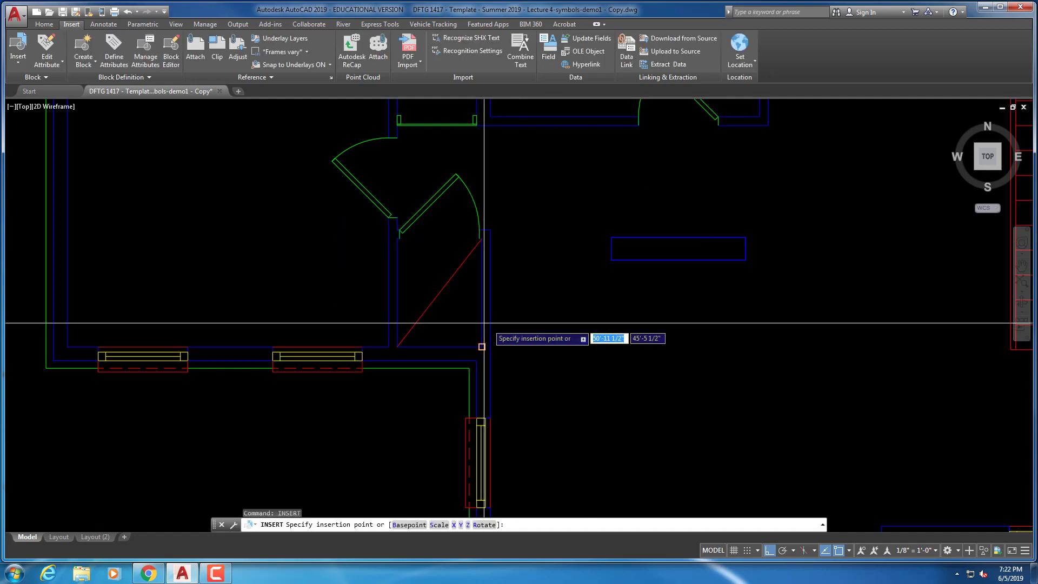
scroll(449, 273, down, 3)
key(Escape)
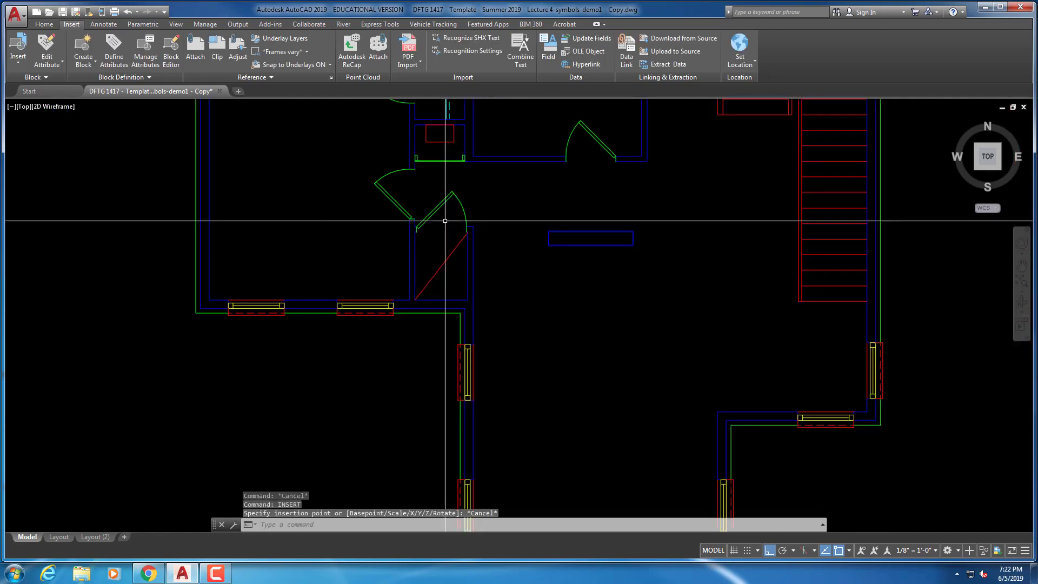
scroll(454, 255, up, 3)
middle_drag(476, 240, 473, 254)
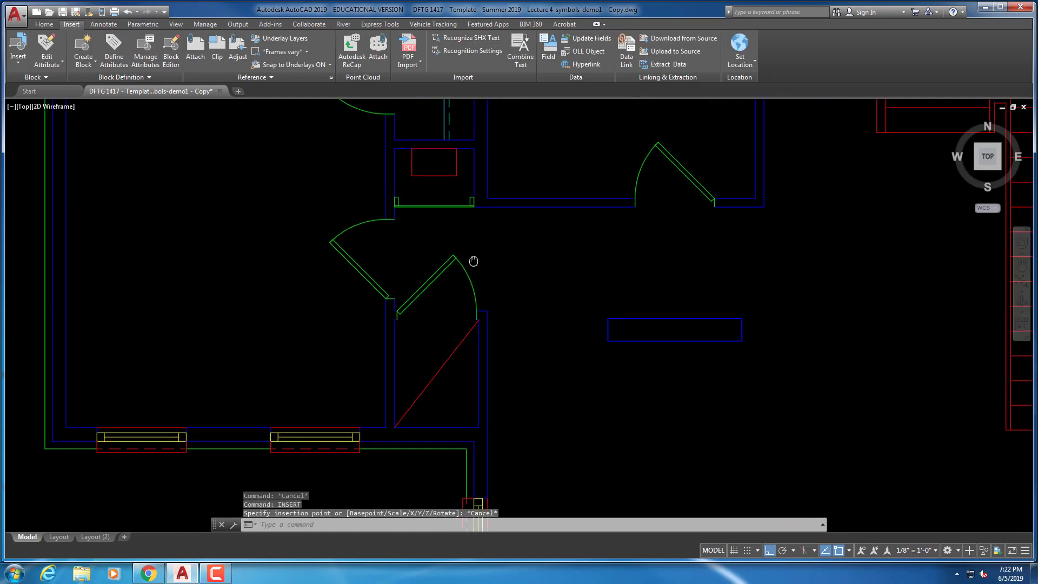
key(Escape)
key(Escape)
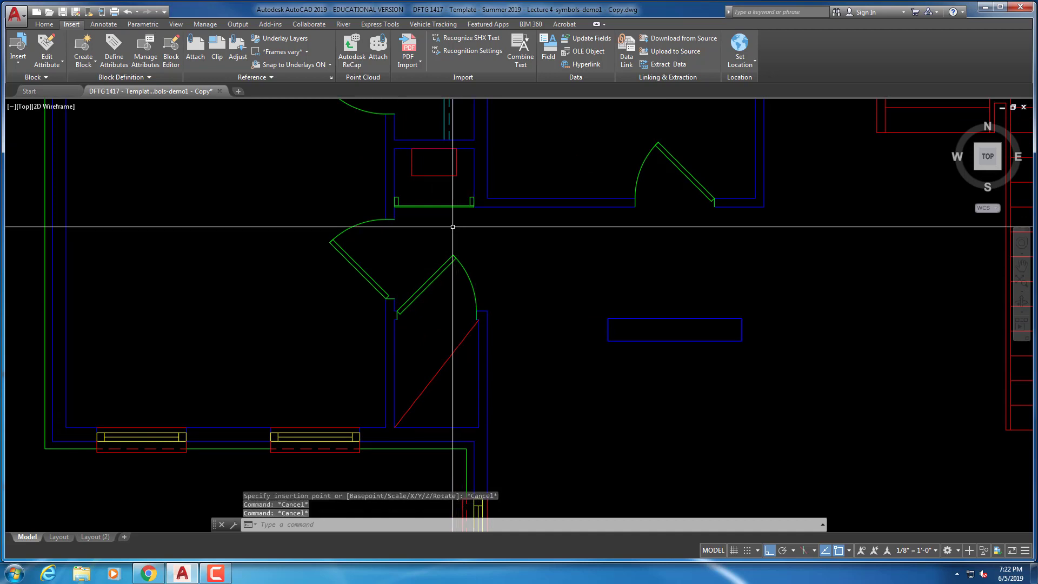
Insert the block A-2-Plan-Equip-furnace.dwg at the midpoint of the furnace closet's diagonal line, redefining the block already in the drawing
key(Escape)
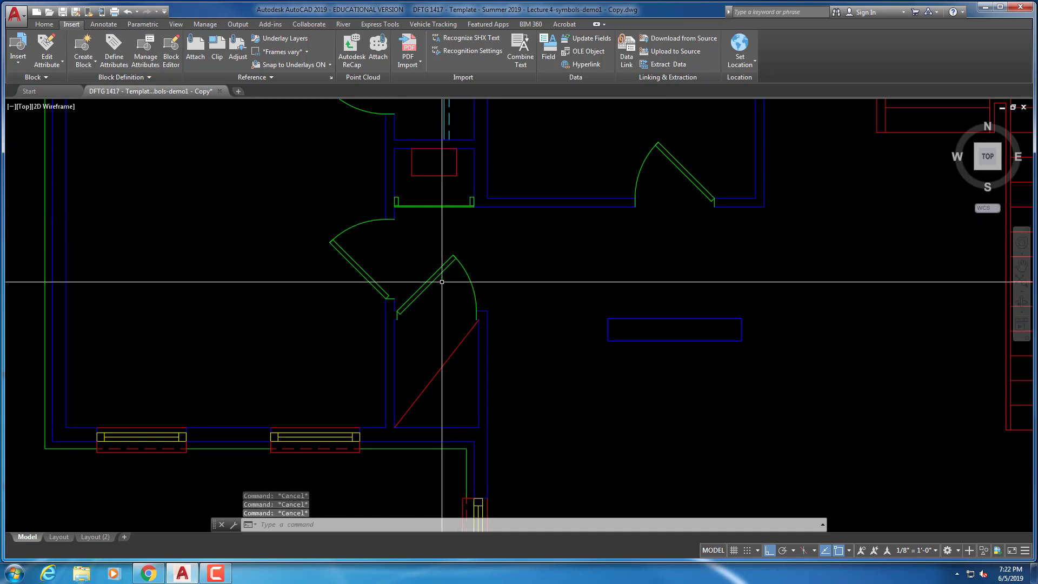
click(19, 63)
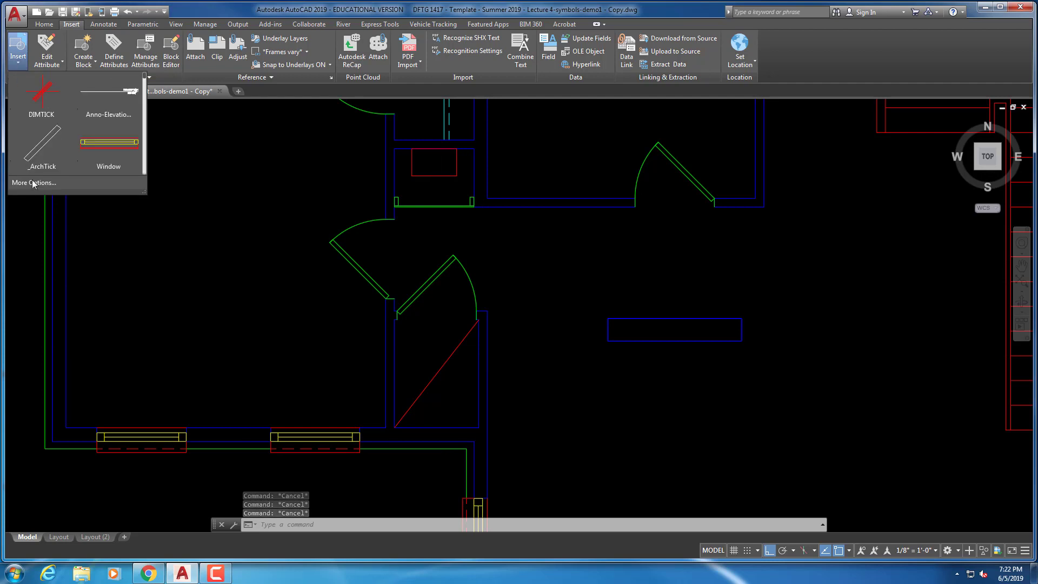
click(34, 183)
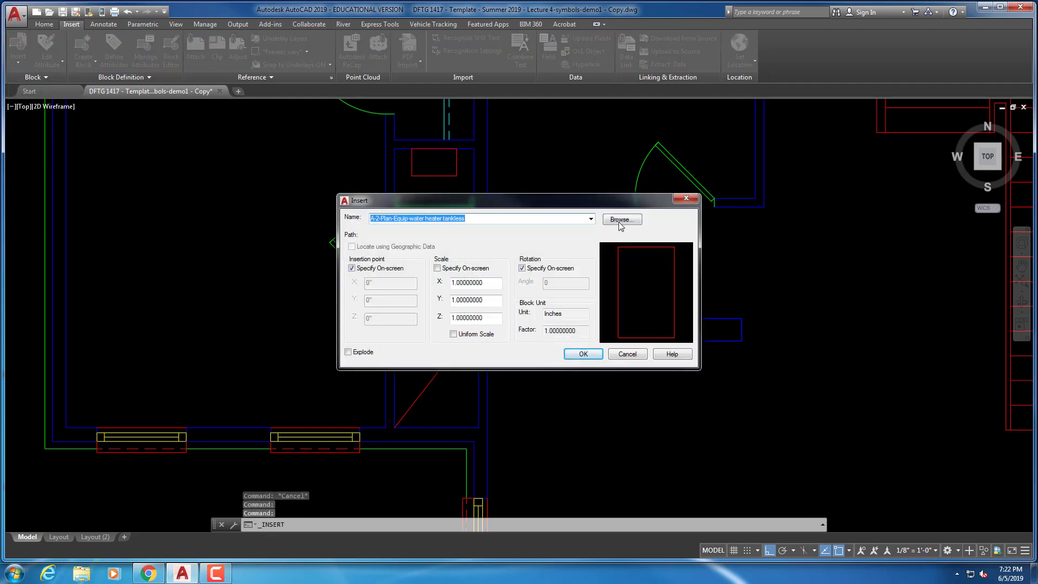
click(618, 220)
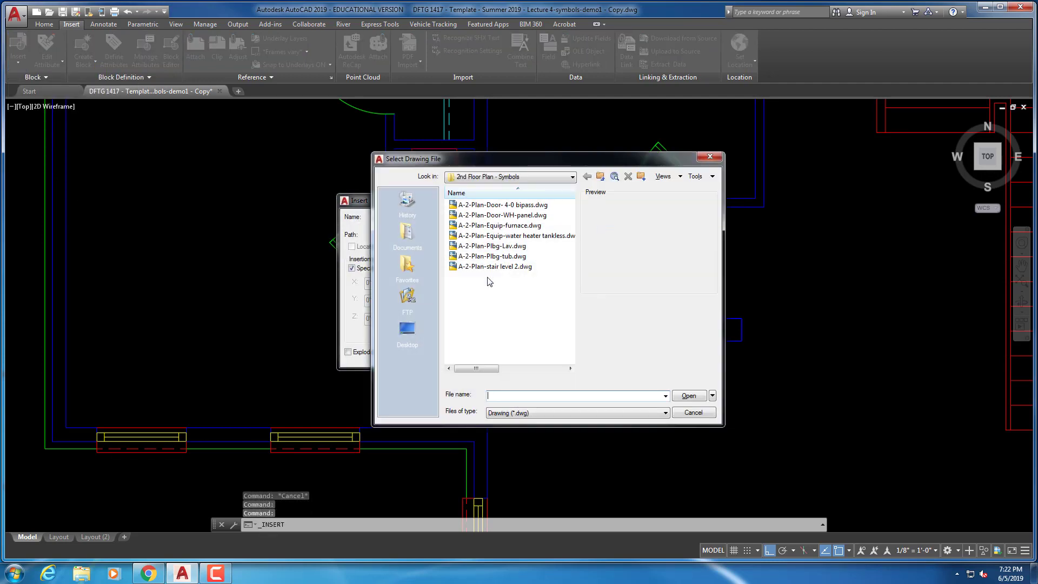
click(497, 226)
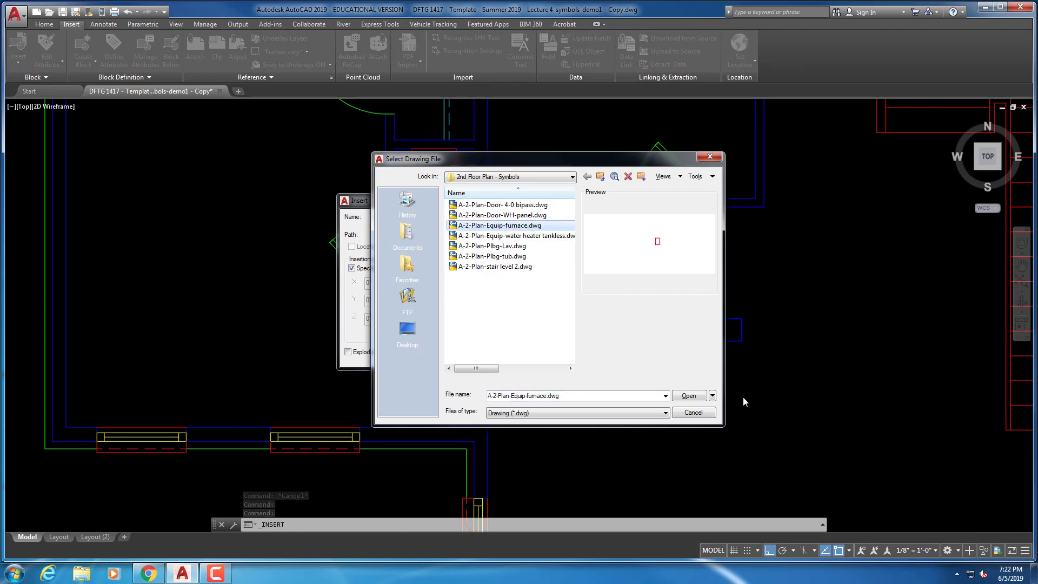
click(695, 400)
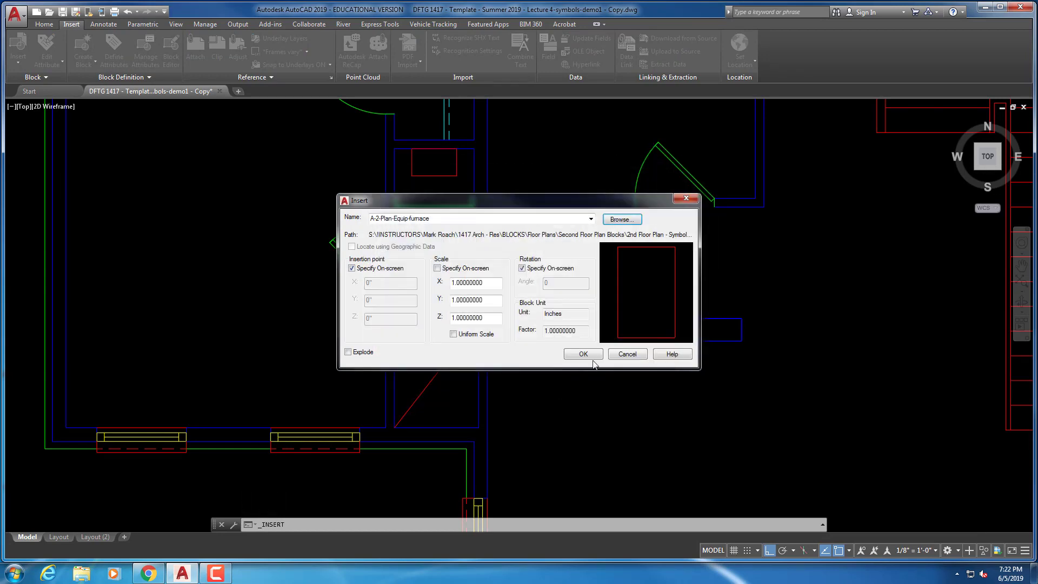
click(585, 354)
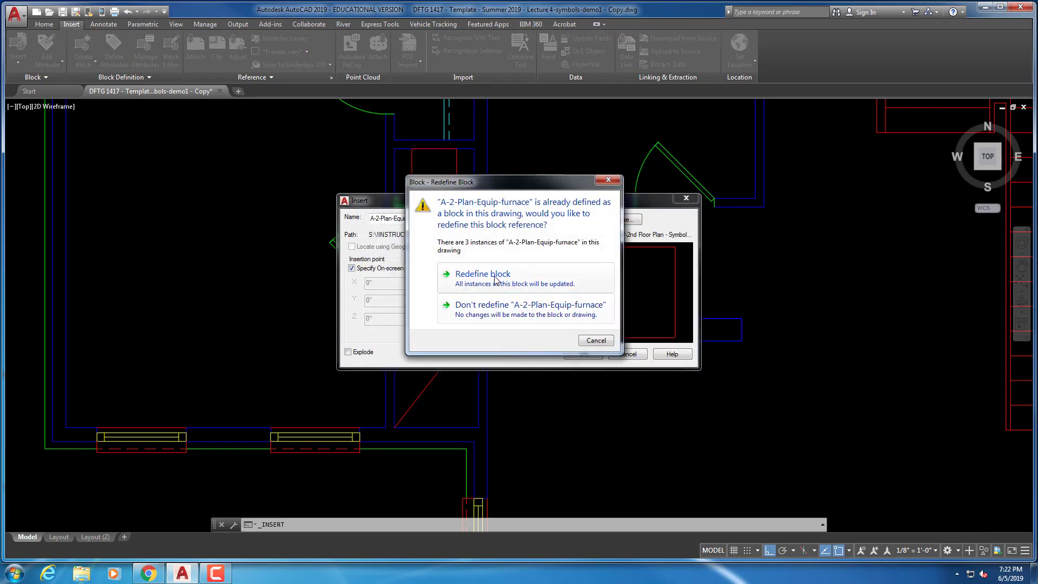
click(483, 275)
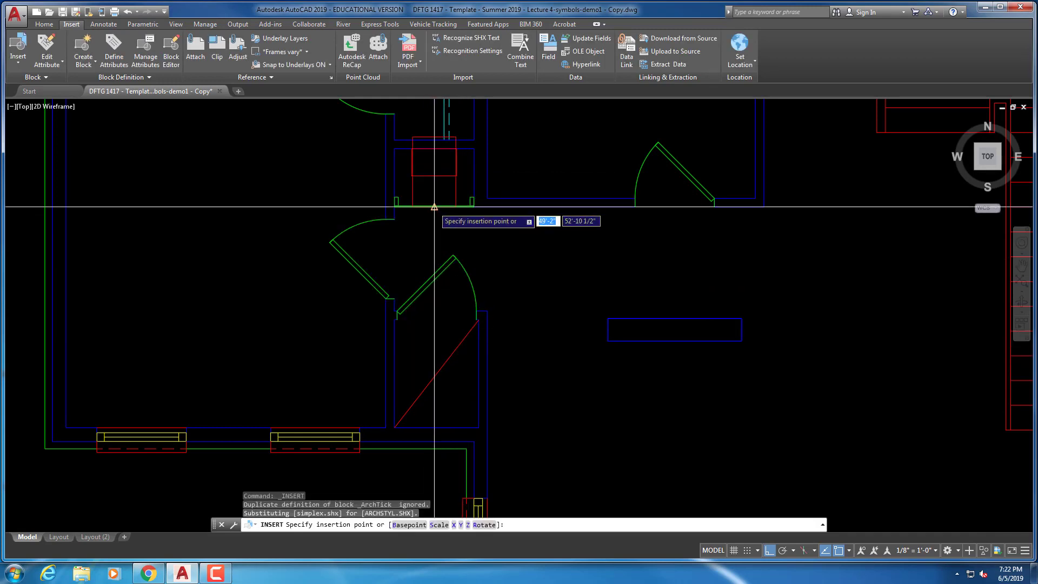
click(436, 373)
key(Escape)
key(Escape)
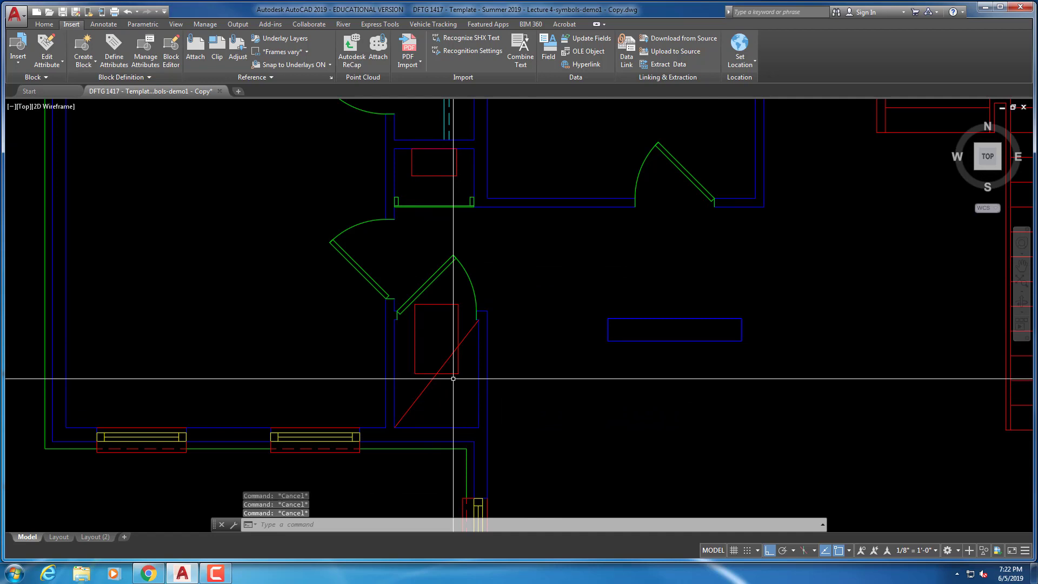
Draw a diagonal line across the furnace block from its lower-left corner to its upper-right corner
text(l)
key(Return)
click(415, 372)
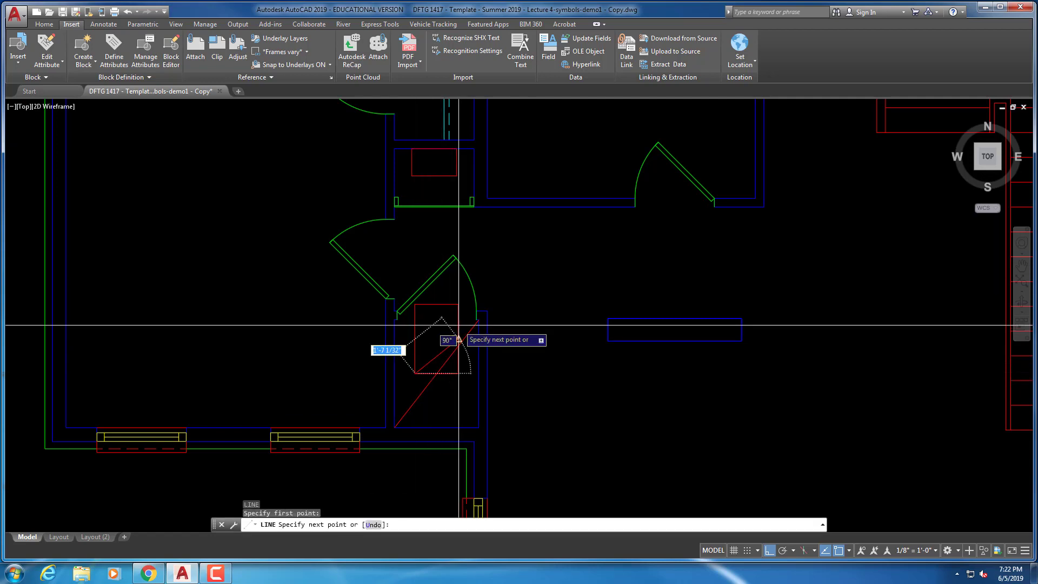
click(459, 304)
key(Escape)
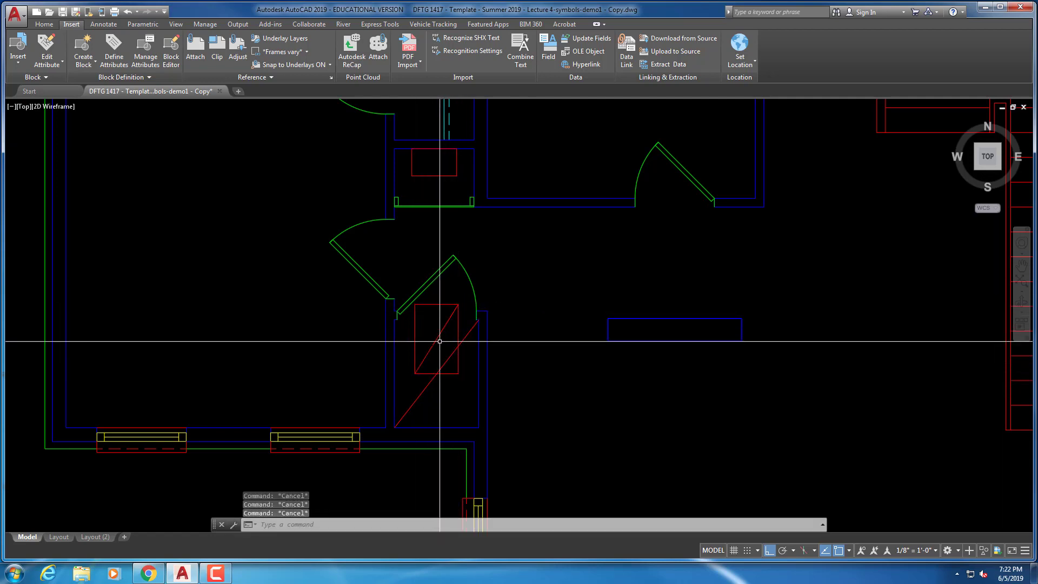
Move the furnace block and its diagonal from that diagonal's midpoint to the midpoint of the closet's diagonal line
key(Return)
click(461, 297)
click(456, 307)
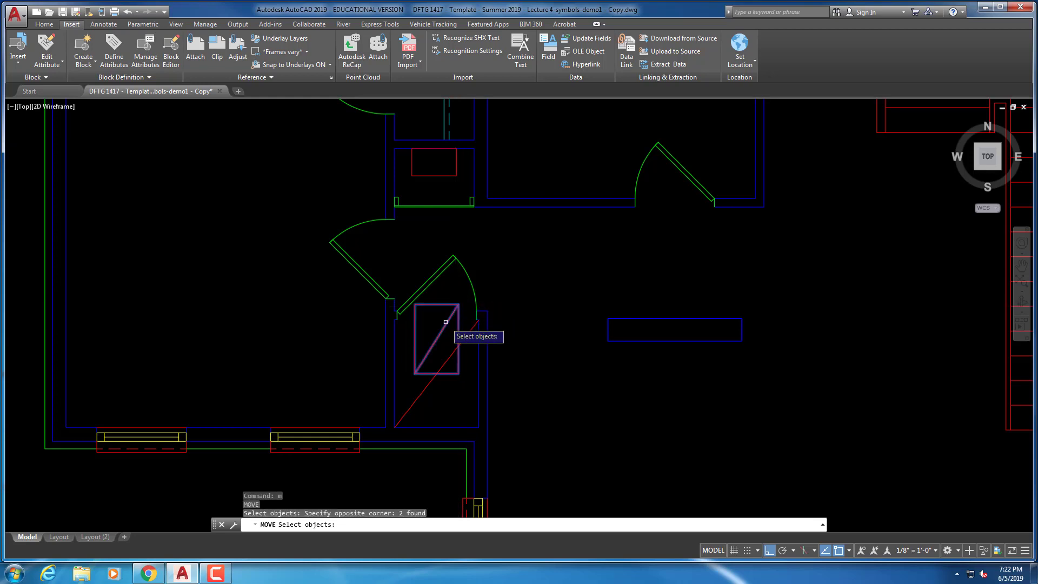
key(Return)
click(437, 339)
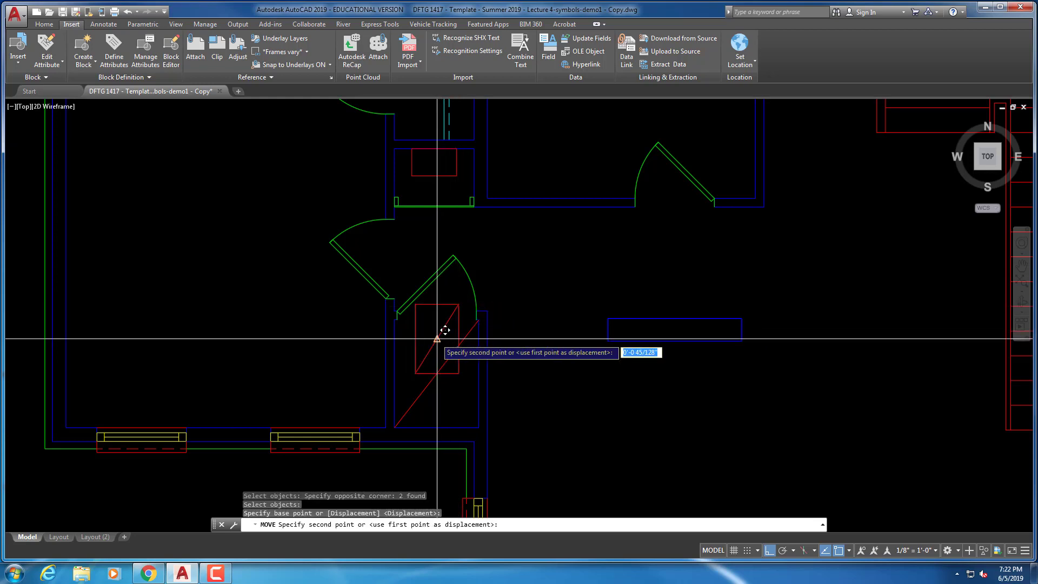
click(438, 374)
key(Escape)
key(Escape)
key(Escape)
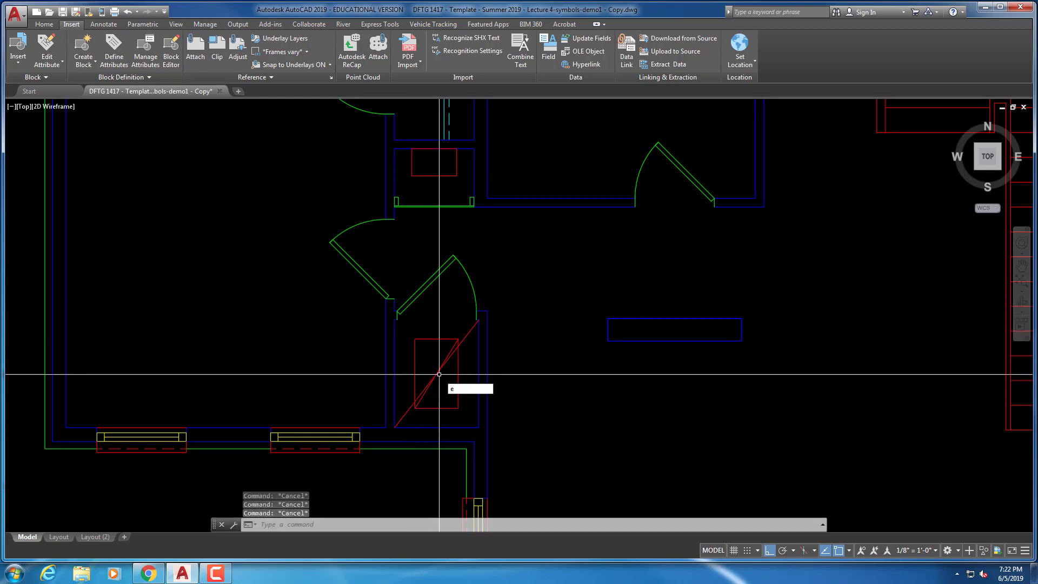
Erase both diagonal construction lines in the furnace closet
key(Return)
click(442, 377)
click(436, 371)
key(Return)
key(Escape)
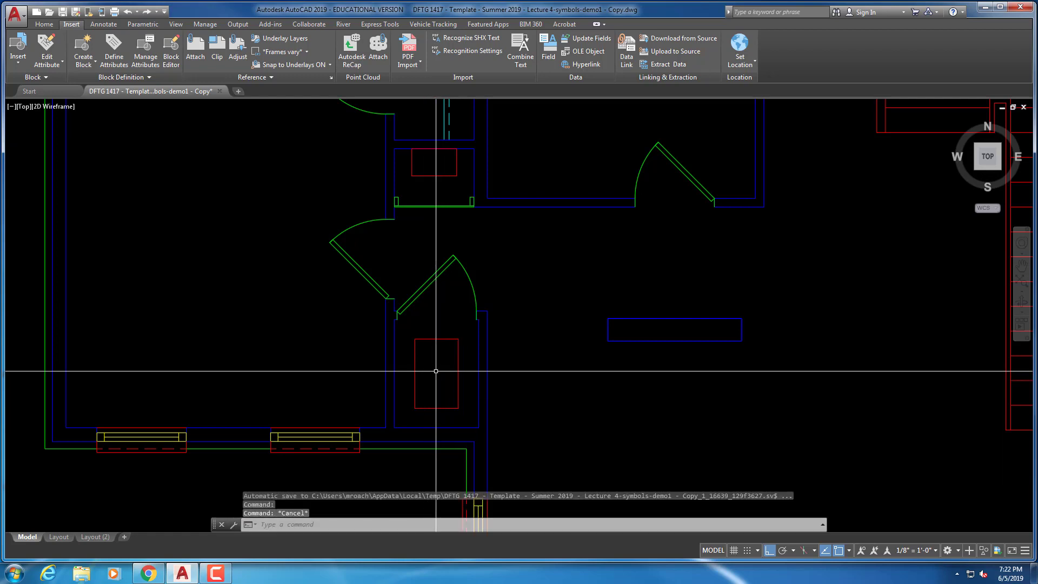
key(Escape)
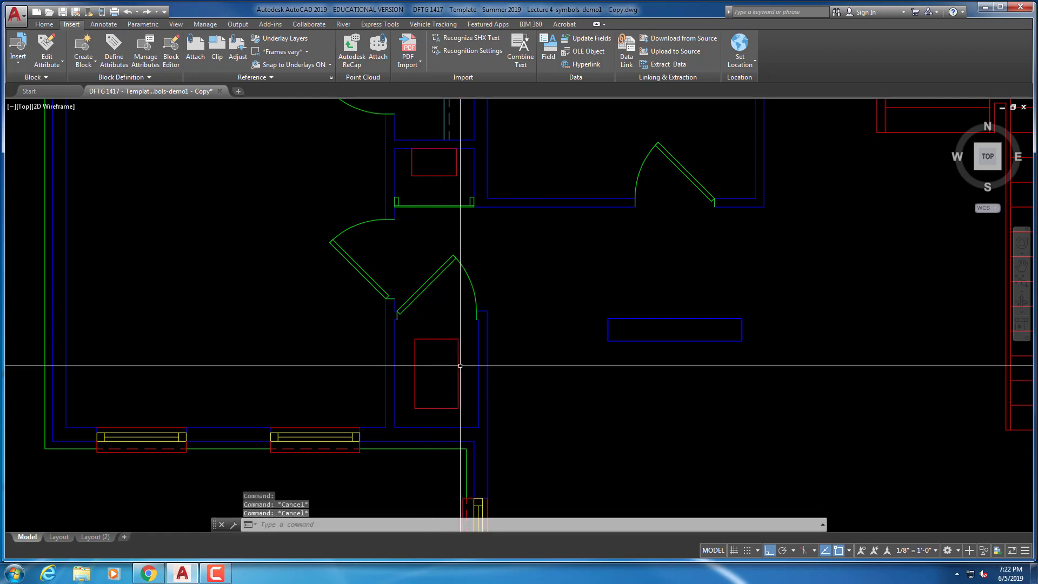
Examine the layer and rotation properties of the water heater block, widening the Properties palette
right_click(441, 175)
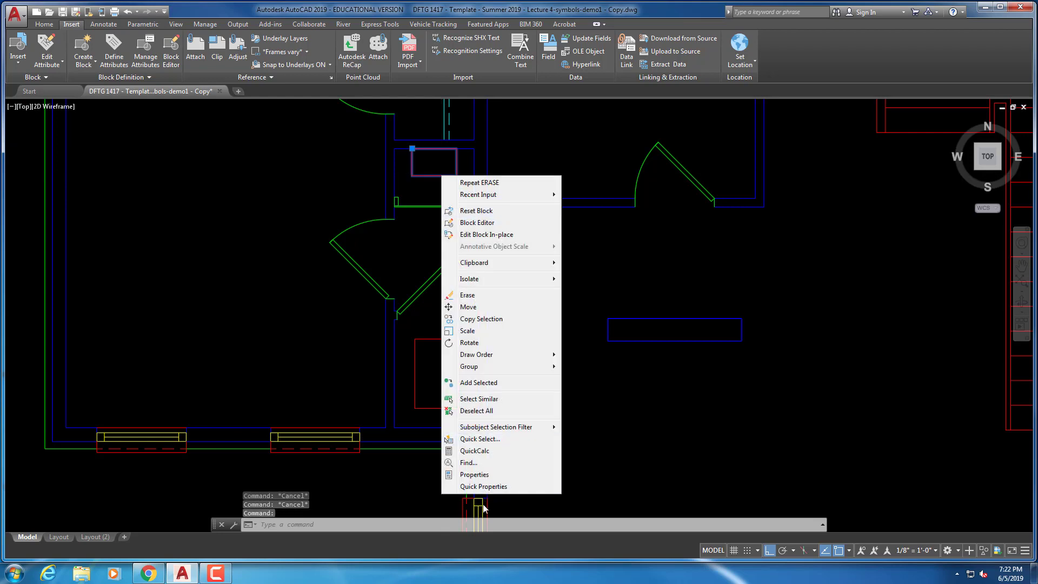
click(483, 476)
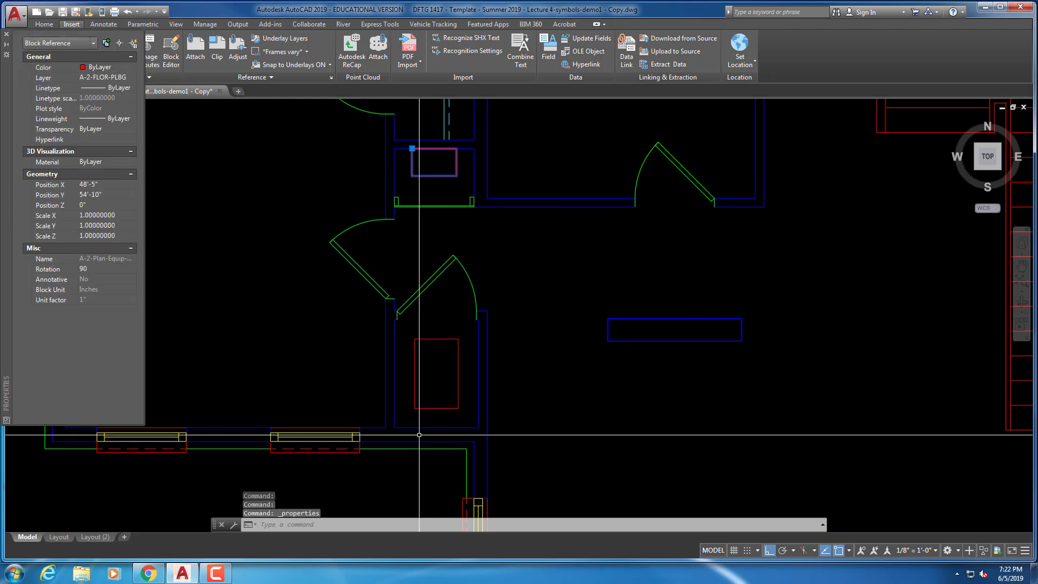
click(146, 305)
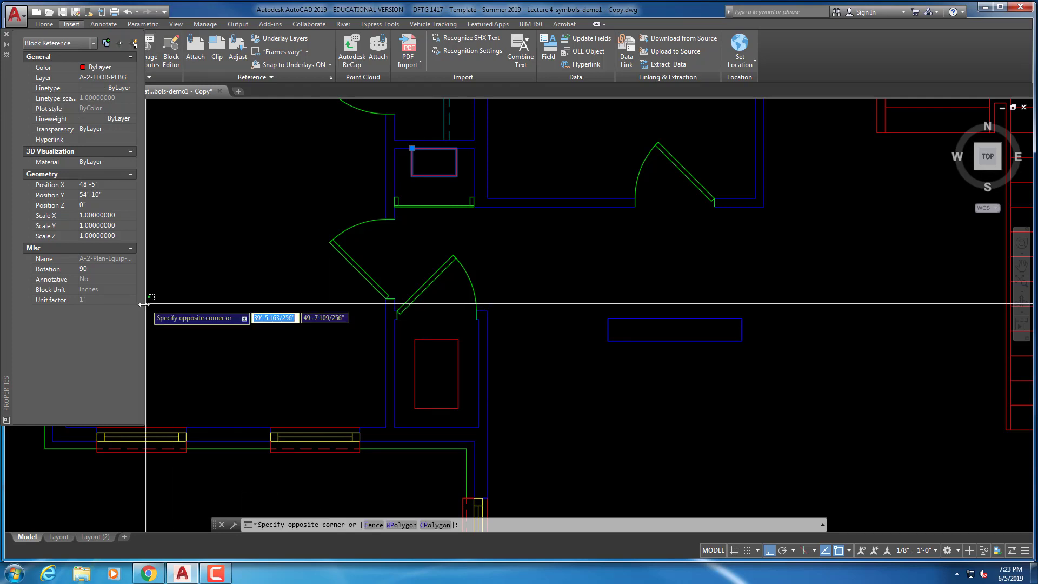
click(180, 302)
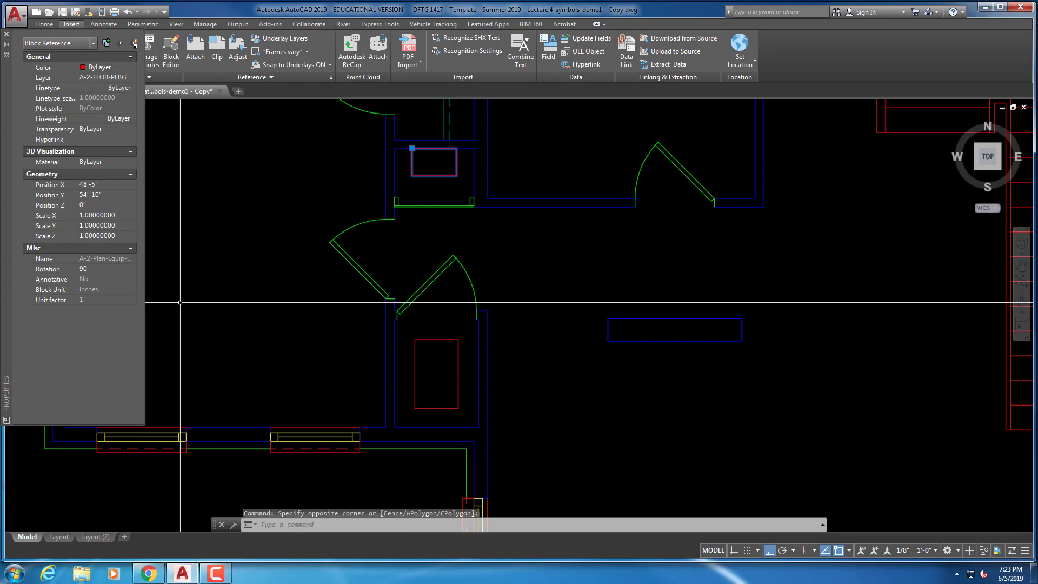
click(148, 269)
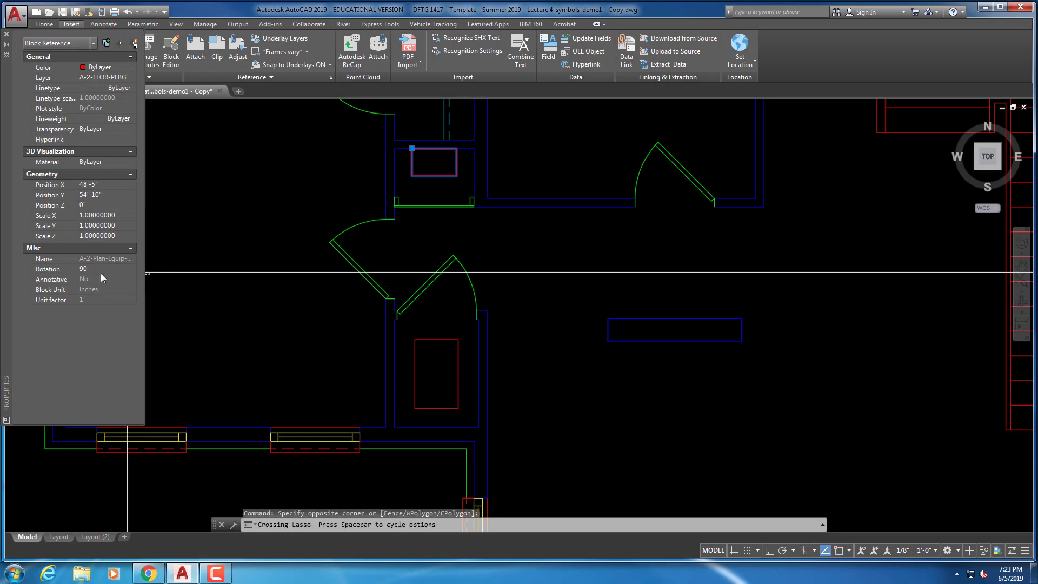
drag(101, 274, 185, 272)
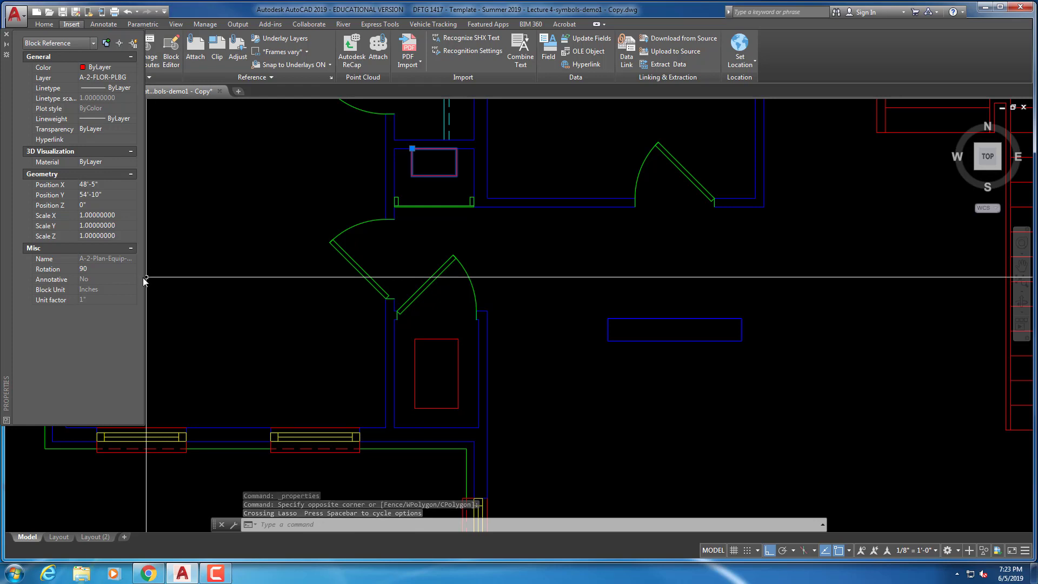
drag(146, 280, 267, 282)
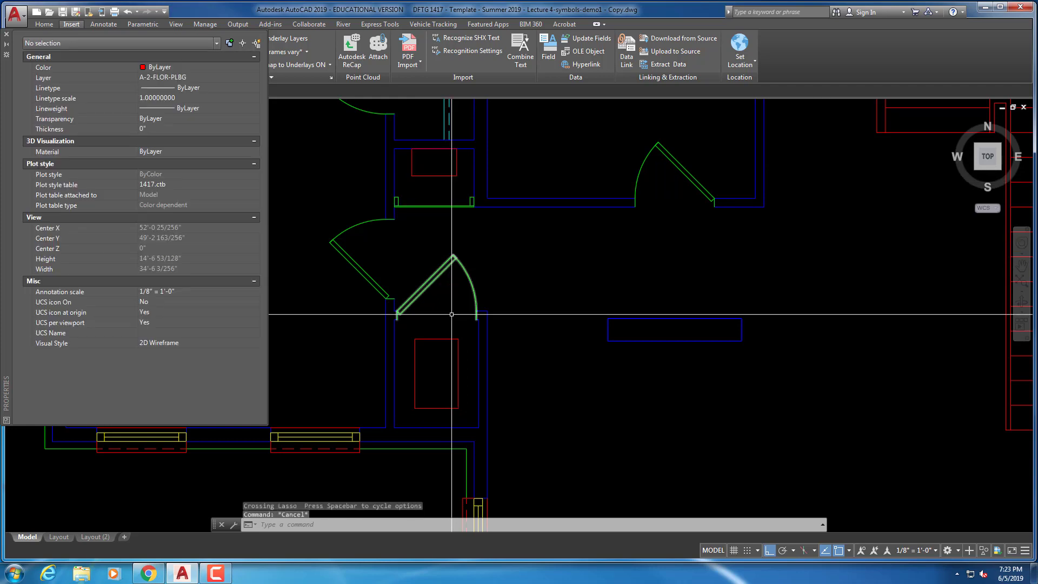
key(Escape)
key(Escape)
Examine the furnace block's layer, name and rotation properties and close the Properties palette
click(426, 340)
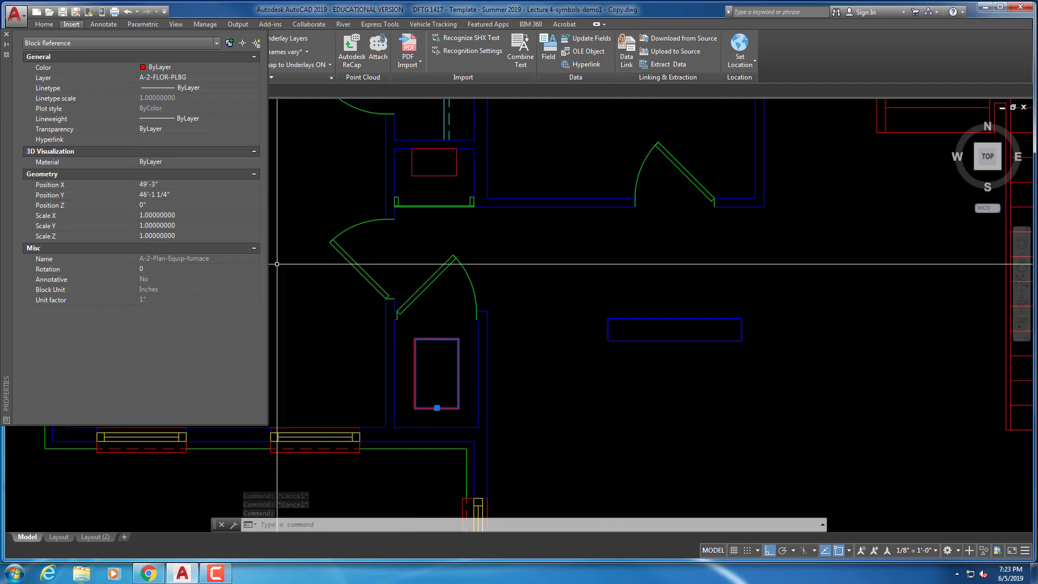
click(6, 35)
key(Escape)
key(Escape)
key(Escape)
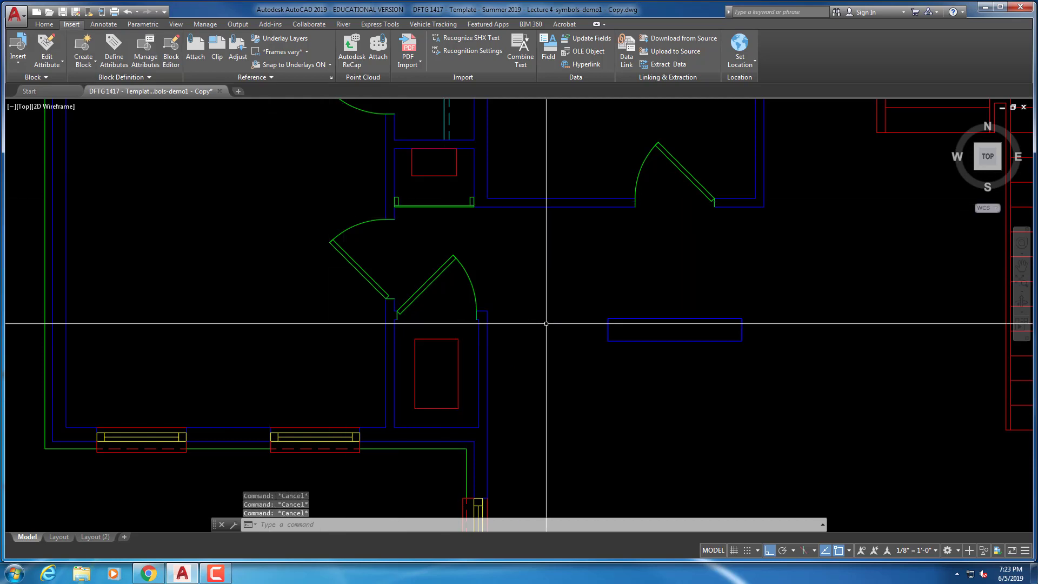
middle_drag(696, 340, 513, 312)
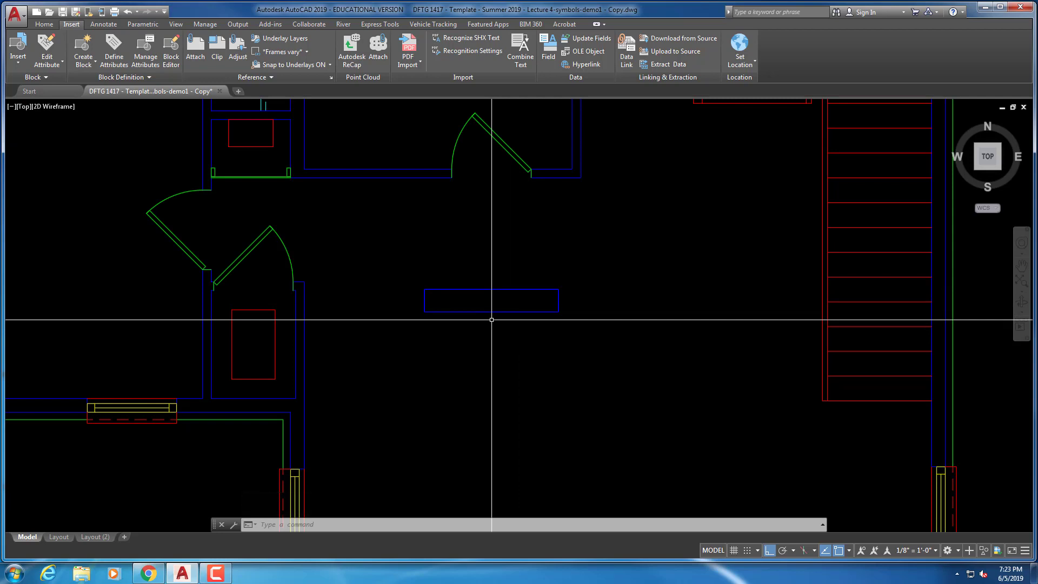
text(l)
key(Return)
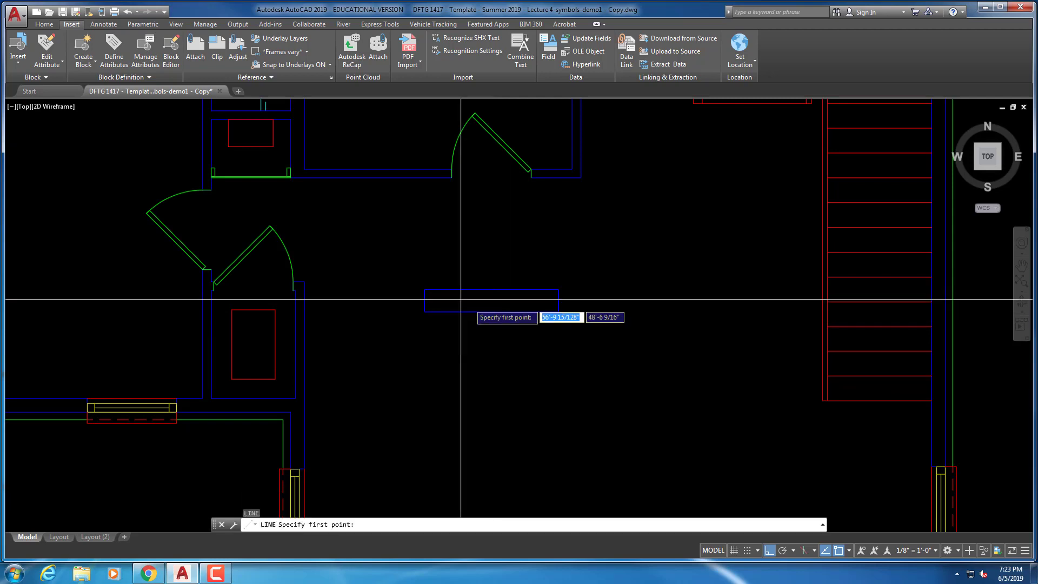
click(44, 24)
key(Escape)
key(Escape)
key(Escape)
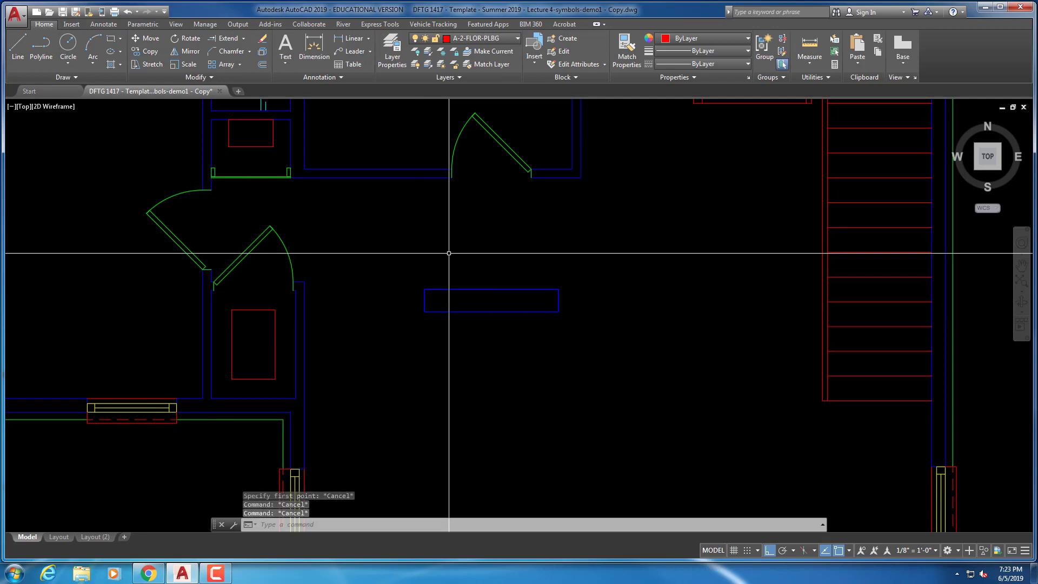
Draw a vertical line between the midpoints of the long sides of the freestanding rectangle between the furnace closet and stairs
text(l)
key(Return)
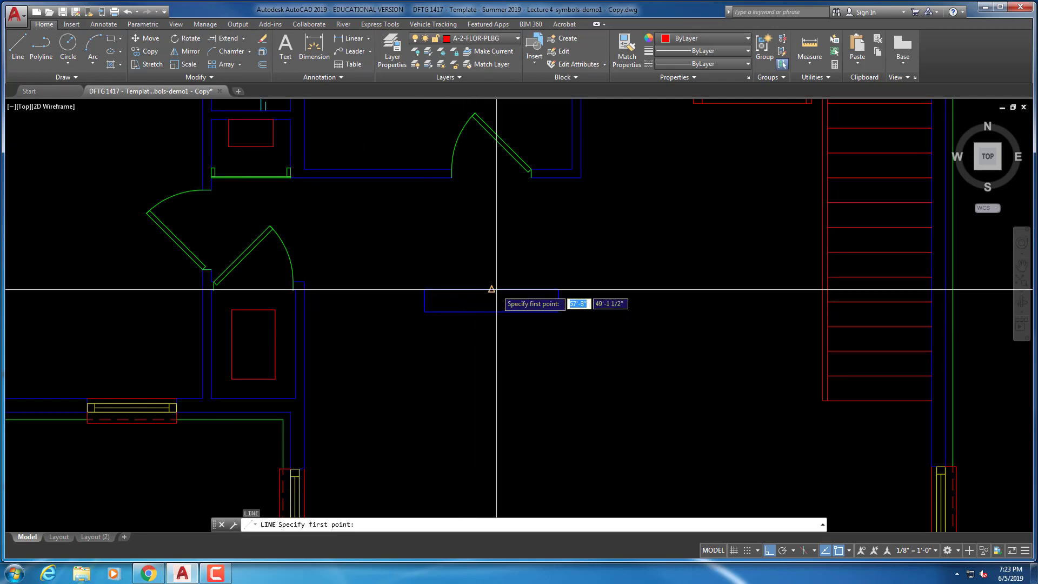
click(491, 290)
click(492, 311)
key(Escape)
key(Escape)
key(Escape)
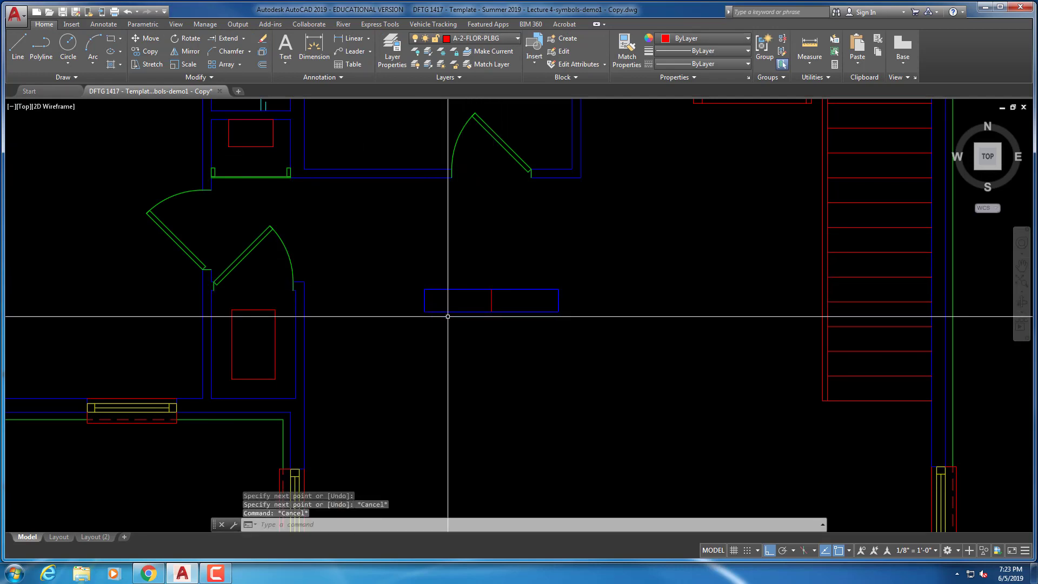
Draw a circle of radius 3 inches centred on the midpoint of the vertical line in the freestanding rectangle
text(cir)
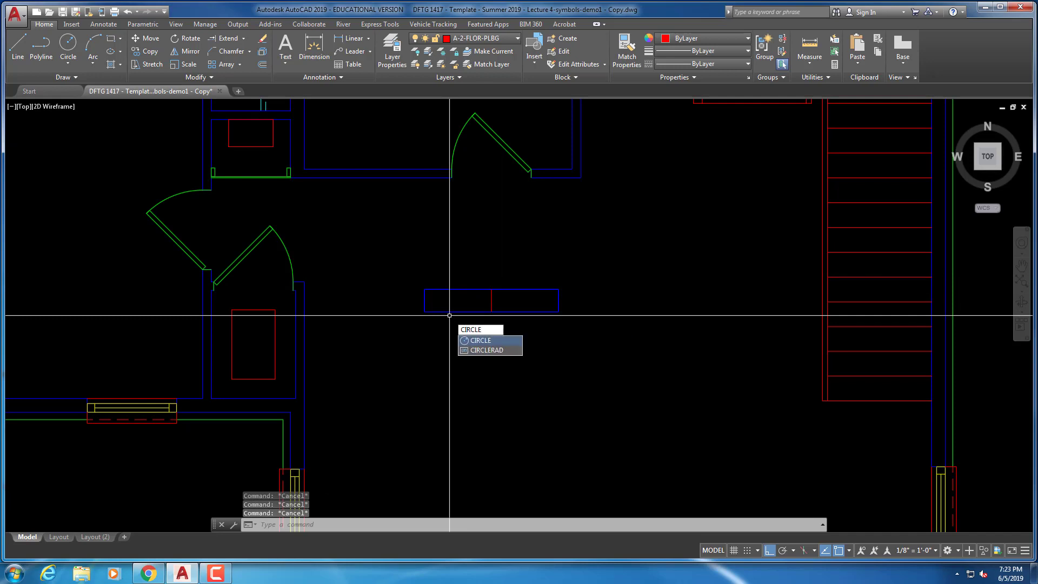
key(Return)
click(491, 300)
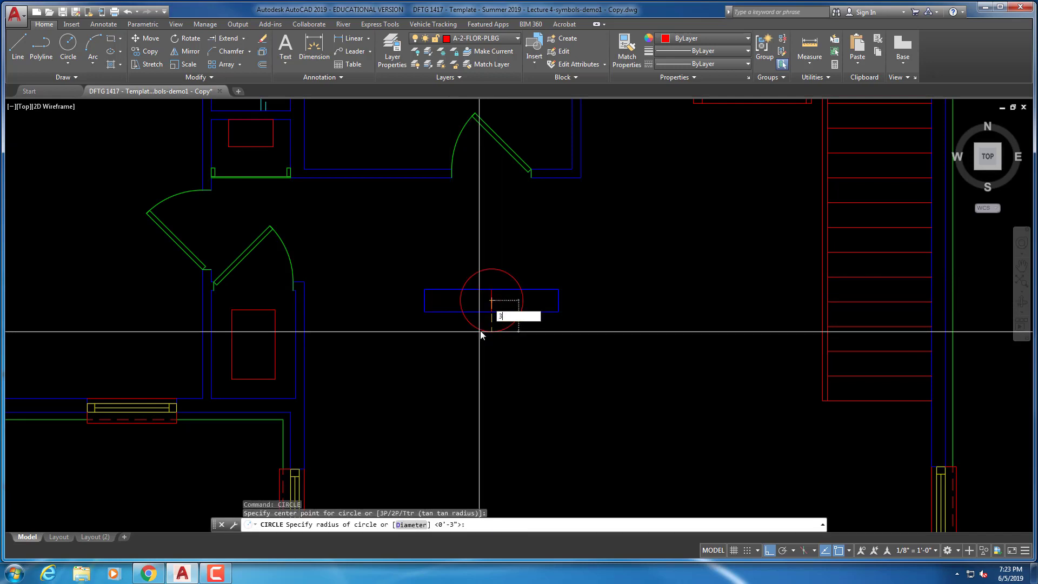
key(Return)
key(Escape)
key(Escape)
key(Escape)
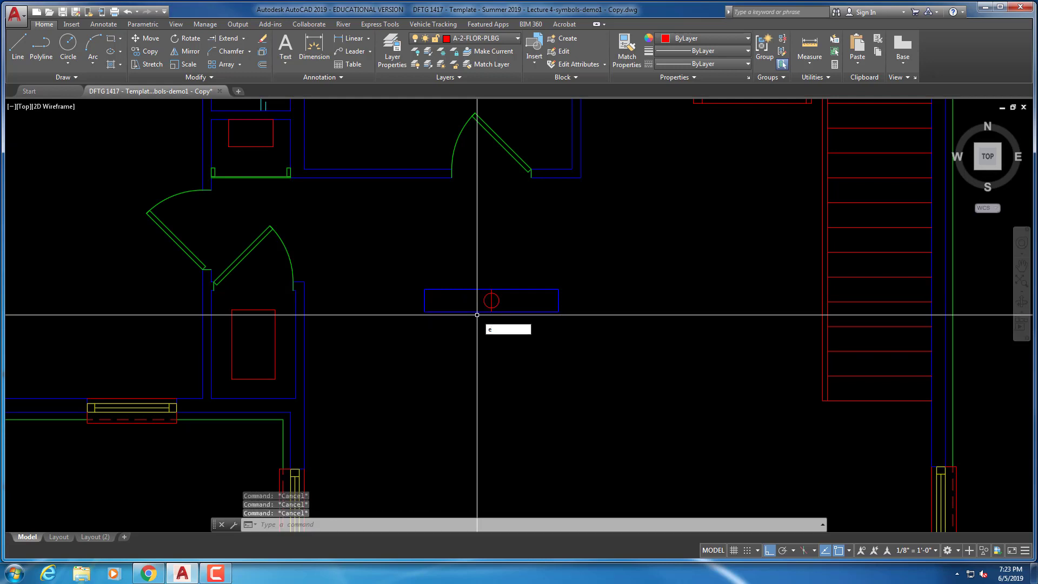
Erase the vertical construction line through the circle in the freestanding rectangle
key(Return)
key(Escape)
key(Escape)
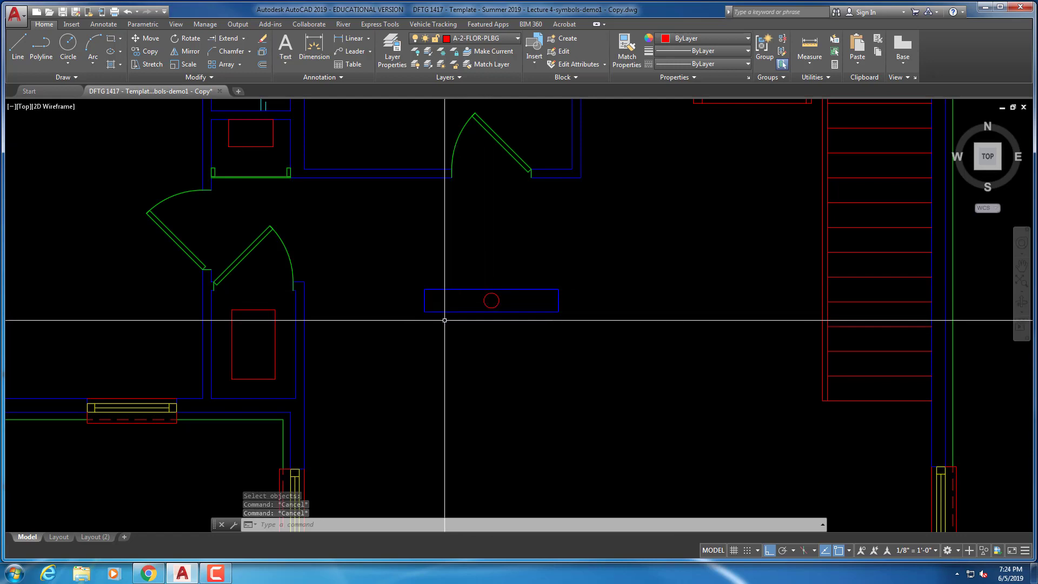
scroll(431, 313, down, 2)
middle_drag(426, 255, 445, 310)
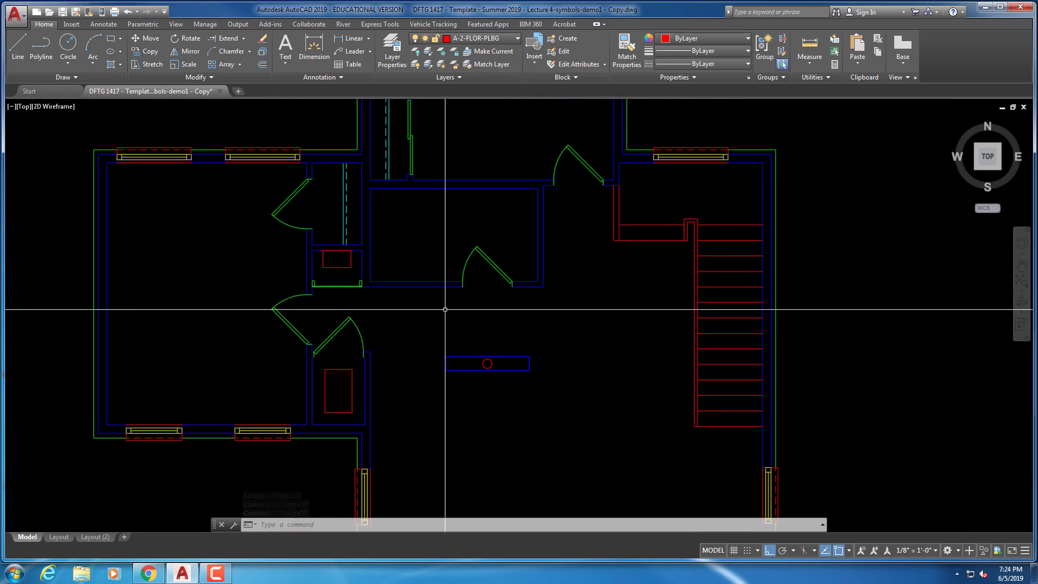
Draw an overhead line on layer A-2-FLOR-OVHD across the outer edge of the central room's door opening
middle_drag(451, 265, 445, 327)
scroll(444, 327, up, 2)
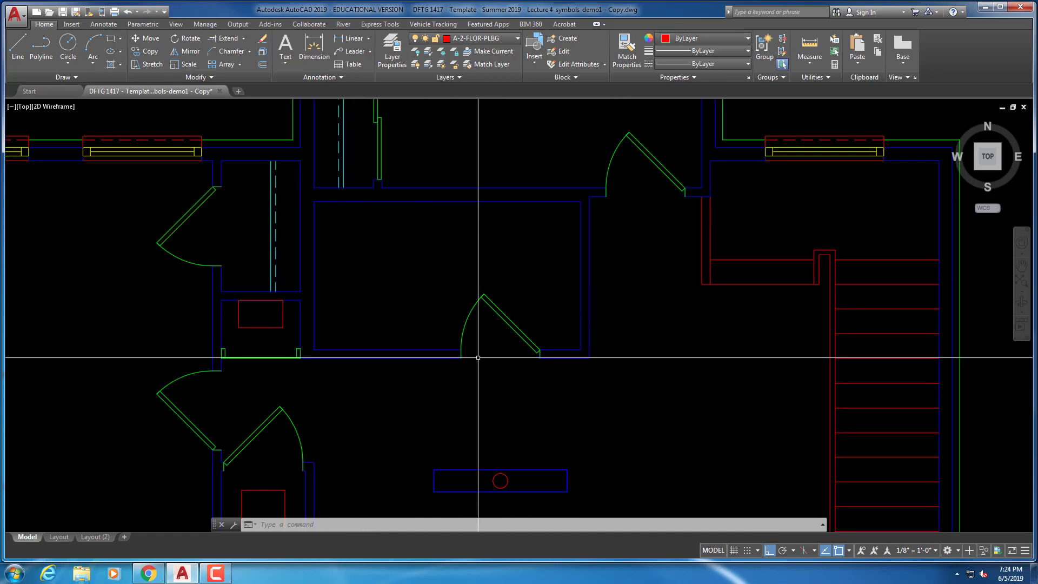
click(510, 38)
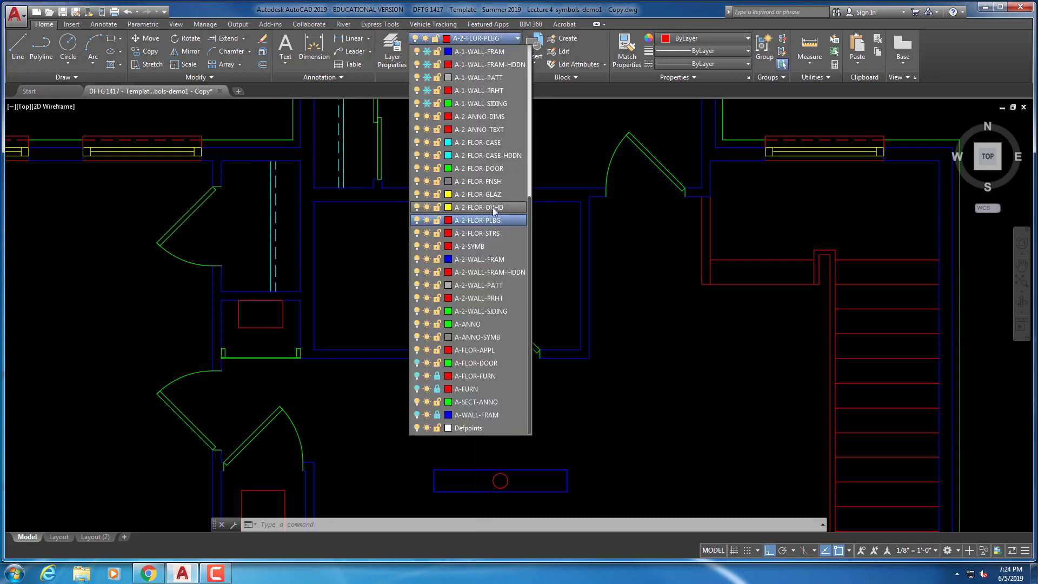
click(494, 210)
text(l)
key(Return)
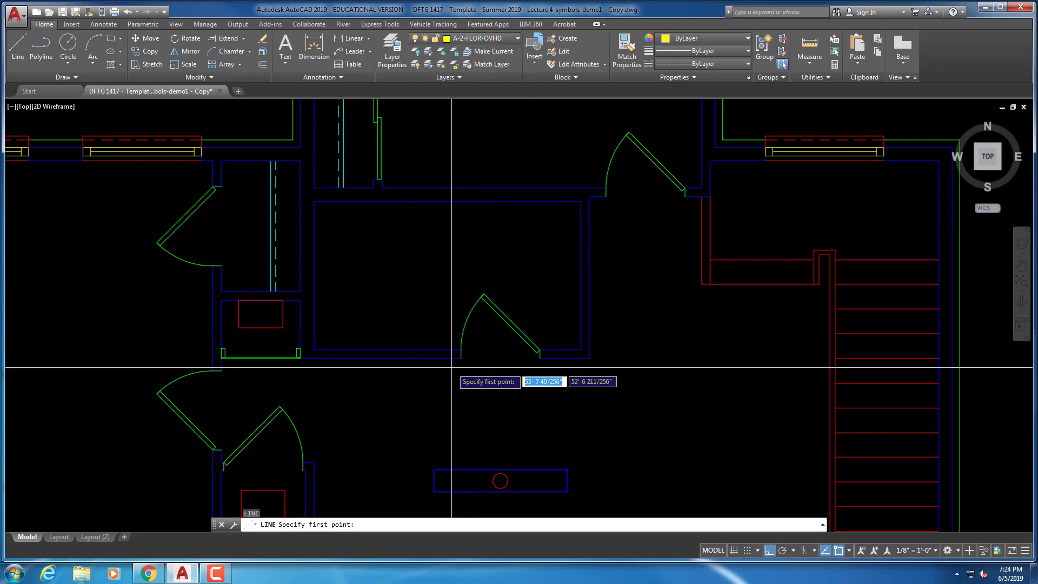
scroll(451, 367, up, 2)
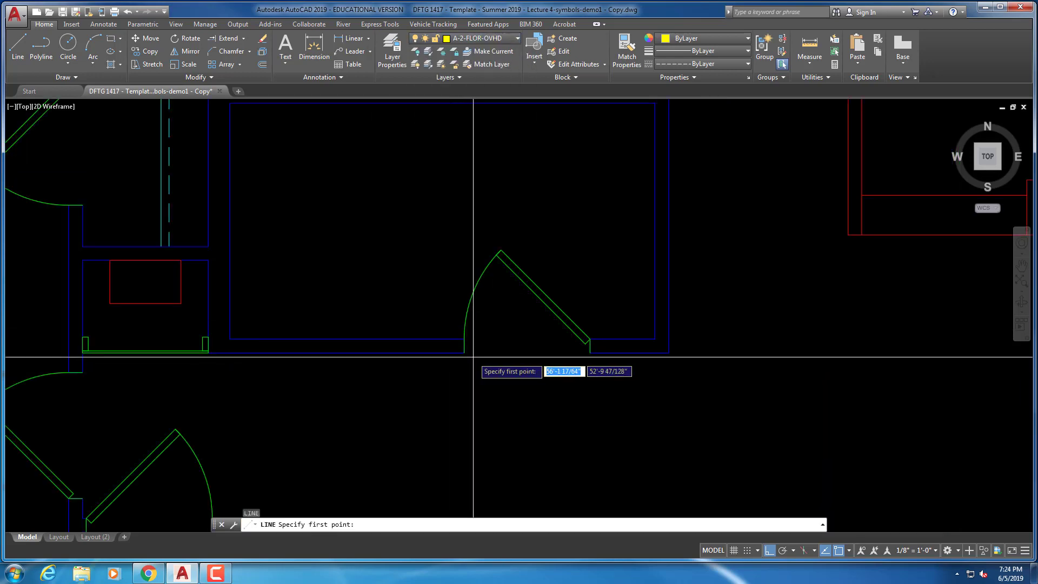
click(589, 353)
key(Escape)
key(Escape)
Draw a vertical overhead line from the furnace closet's outer wall corner up to the central room's lower wall
middle_drag(470, 387, 483, 298)
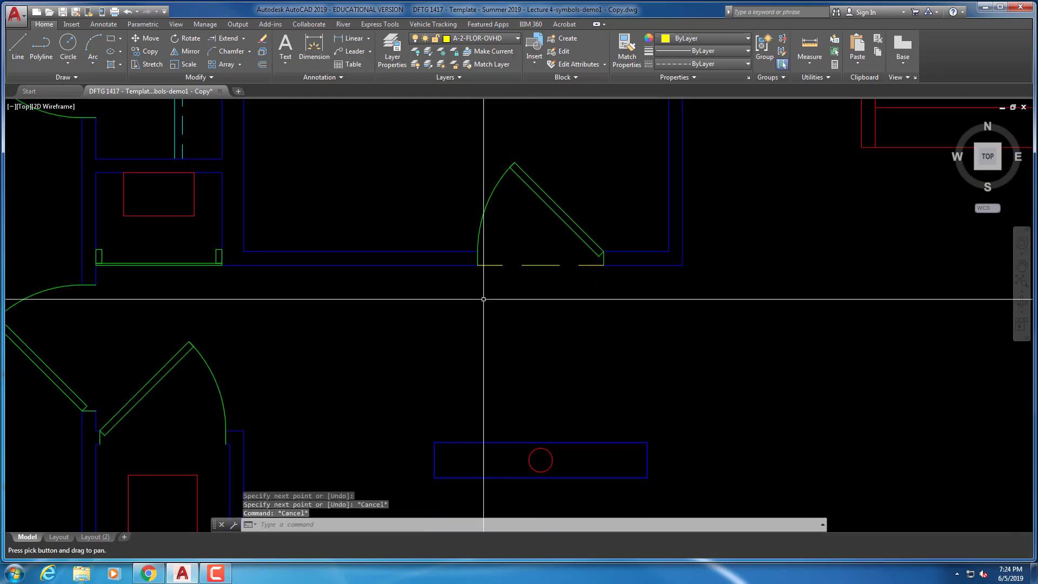
right_click(382, 319)
click(400, 327)
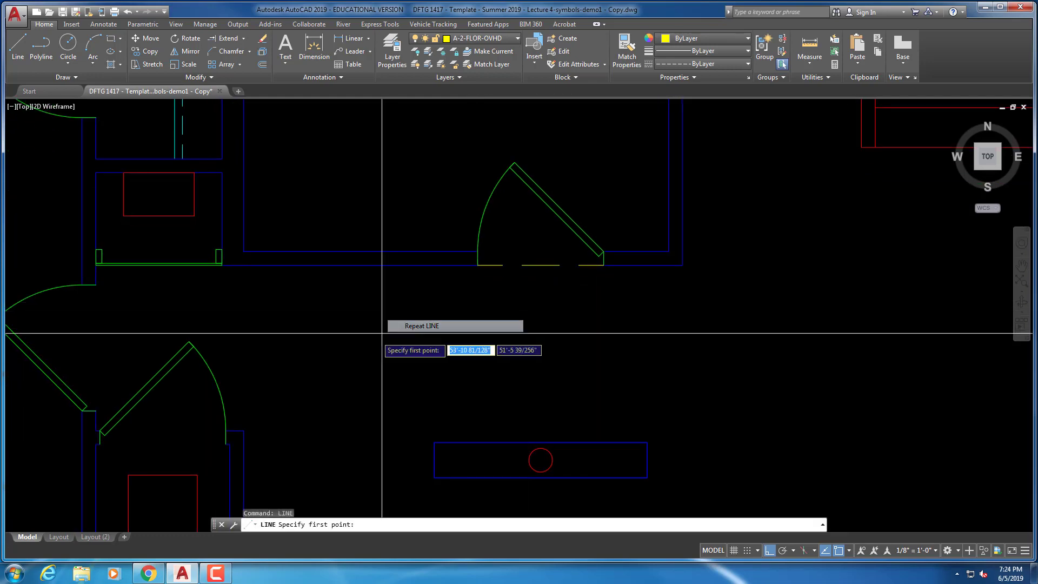
click(244, 430)
click(243, 265)
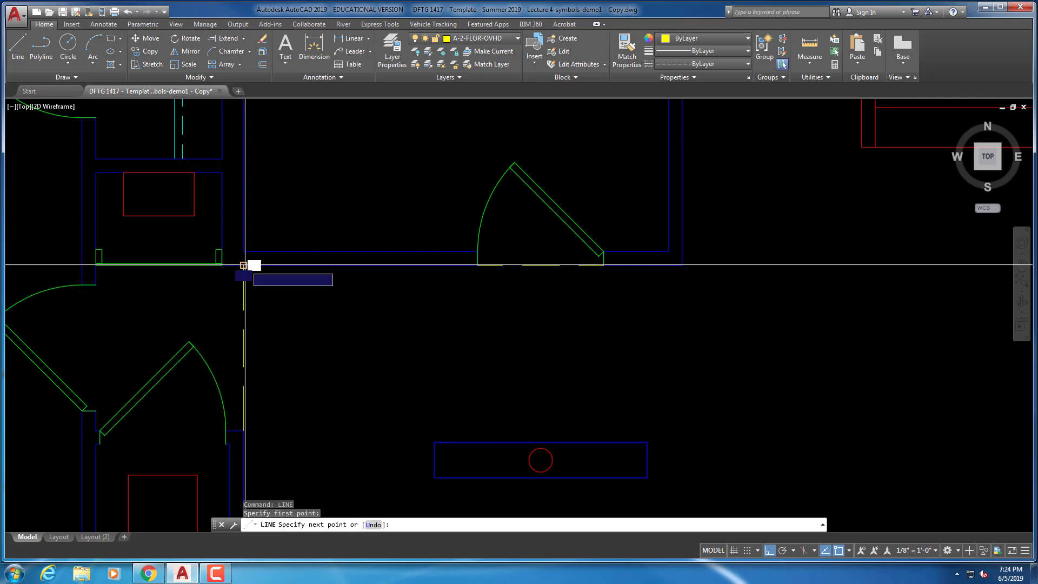
key(Escape)
key(Escape)
Draw a floor finish line on layer A-2-FLOR-FNSH between the jamb midpoints of the central room's door opening
scroll(346, 221, down, 4)
middle_drag(370, 202, 301, 335)
scroll(307, 307, up, 2)
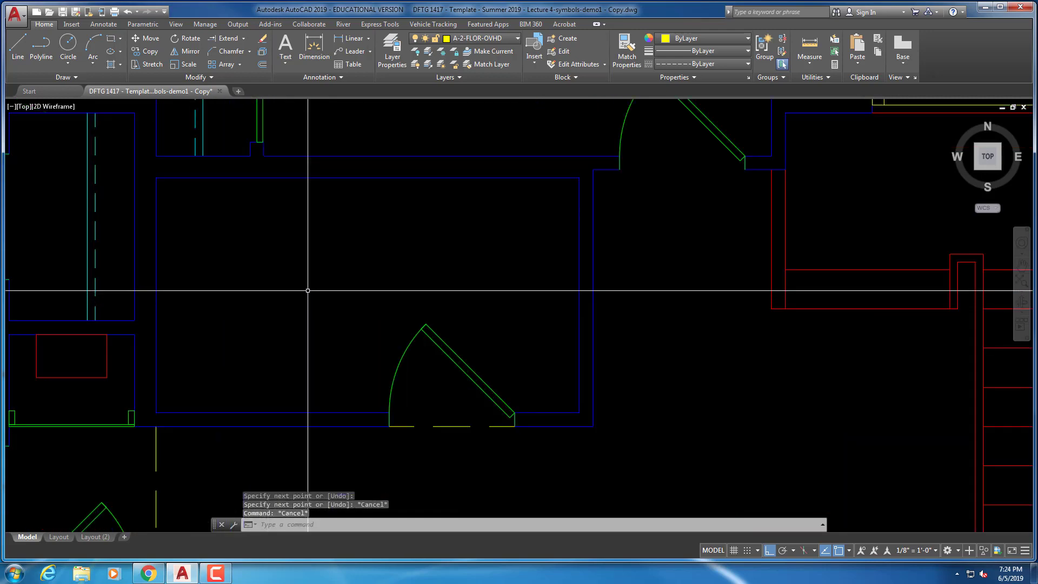
mouse_move(301, 290)
middle_down()
mouse_move(338, 306)
mouse_move(303, 302)
middle_up()
key(Escape)
key(Escape)
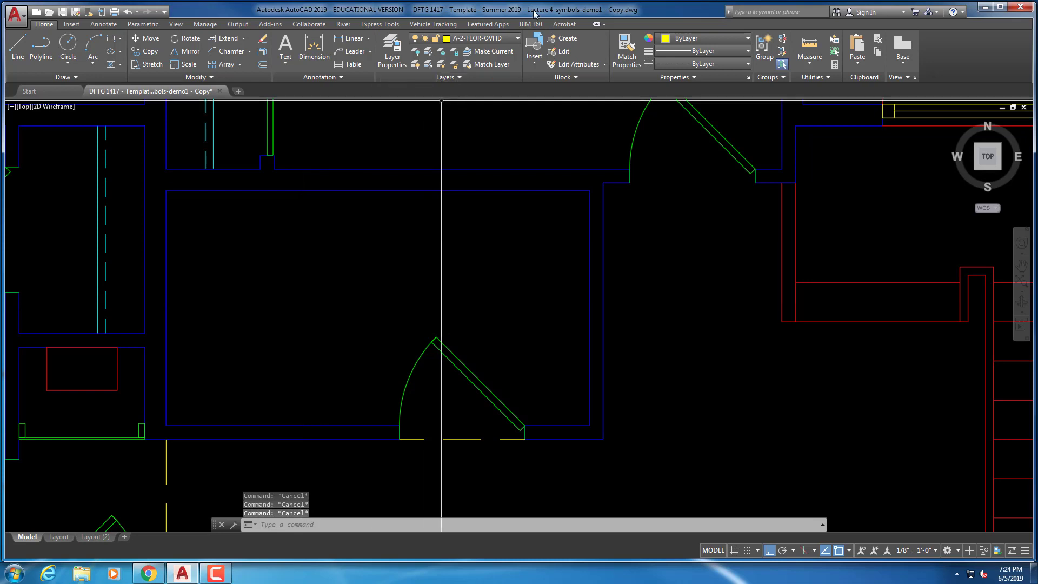
click(505, 37)
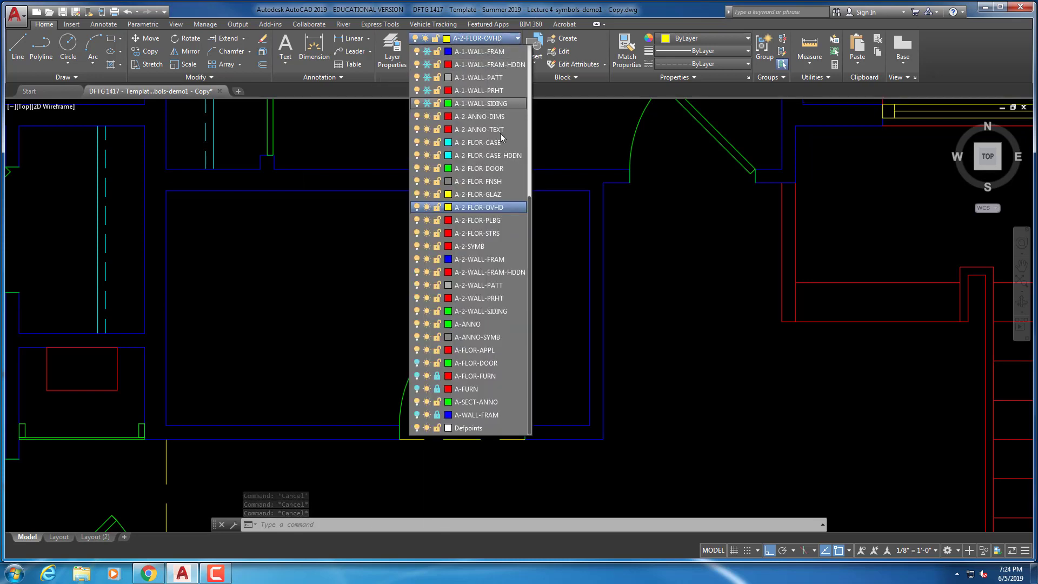
click(495, 182)
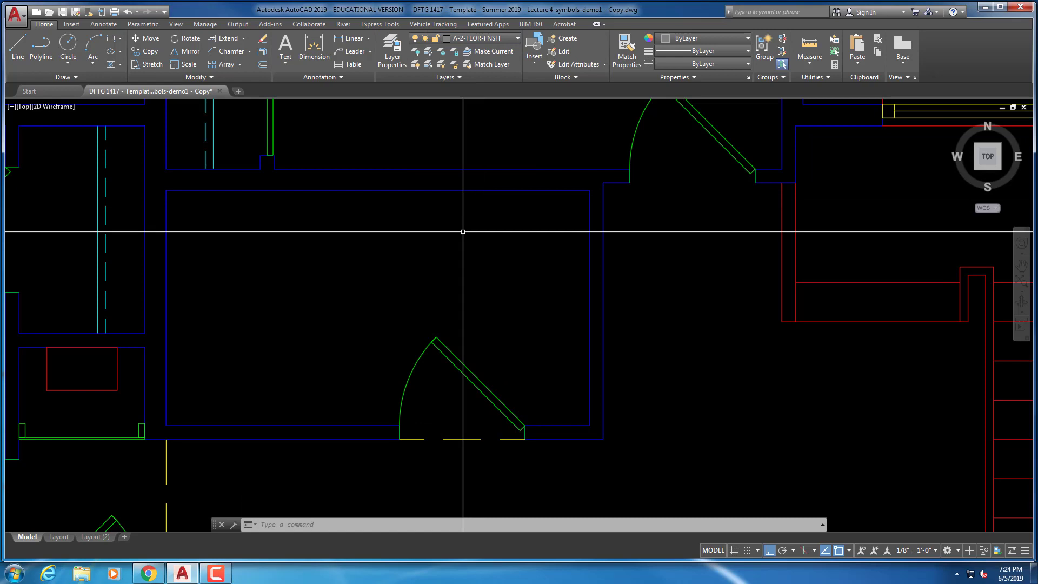
text(l)
key(Return)
click(400, 432)
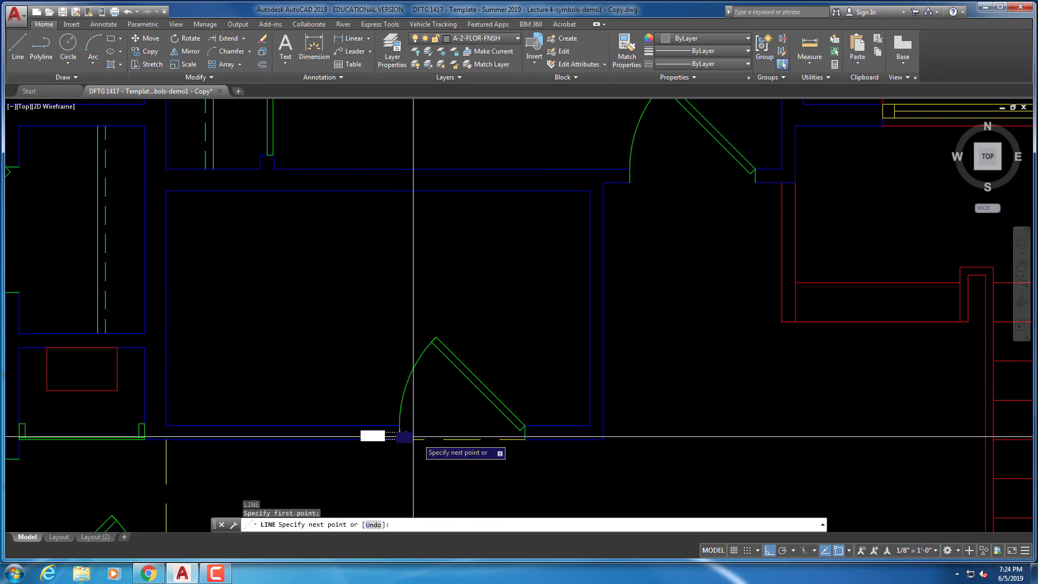
click(523, 434)
key(Escape)
key(Escape)
key(Escape)
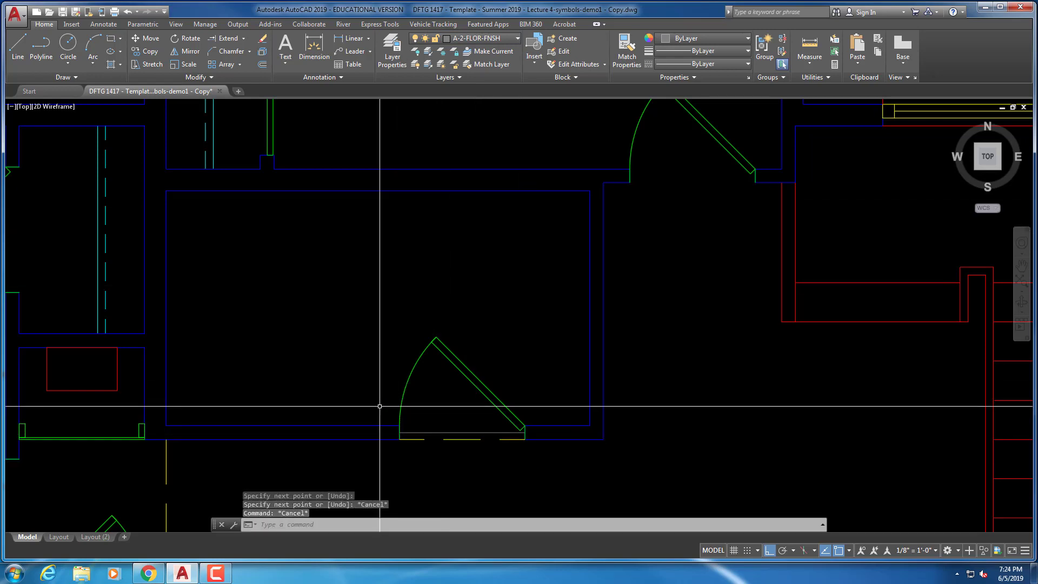
Add a linear dimension across the central room's inside width, placed just below its upper wall
scroll(384, 362, down, 2)
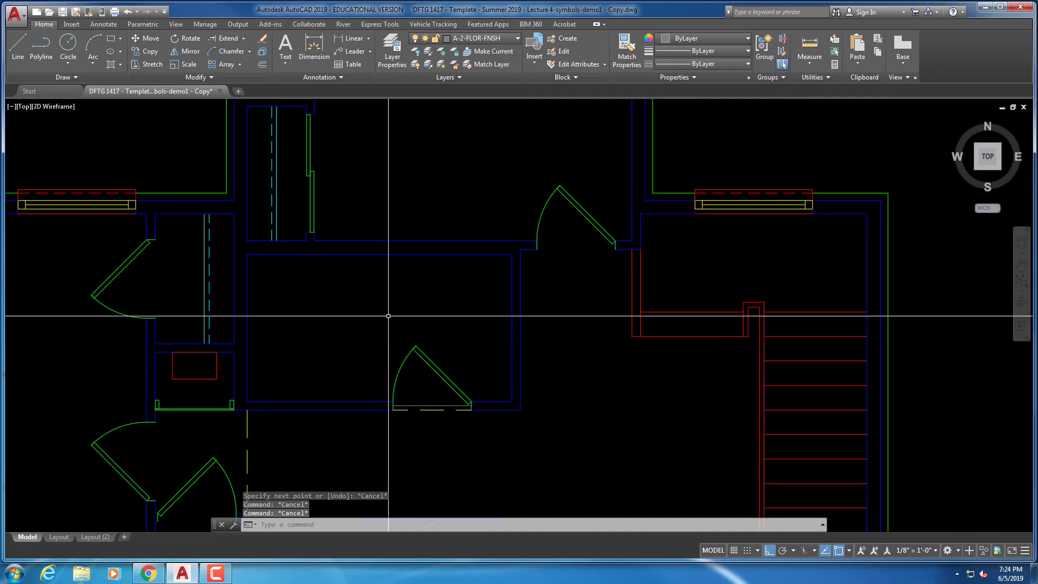
mouse_move(400, 255)
middle_down()
mouse_move(417, 275)
mouse_move(509, 274)
middle_up()
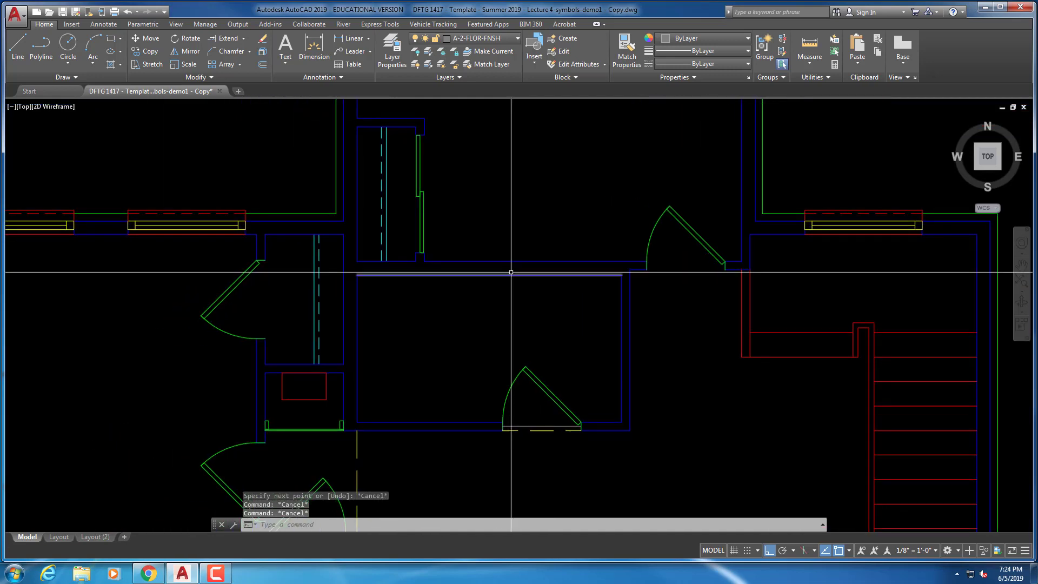
click(346, 37)
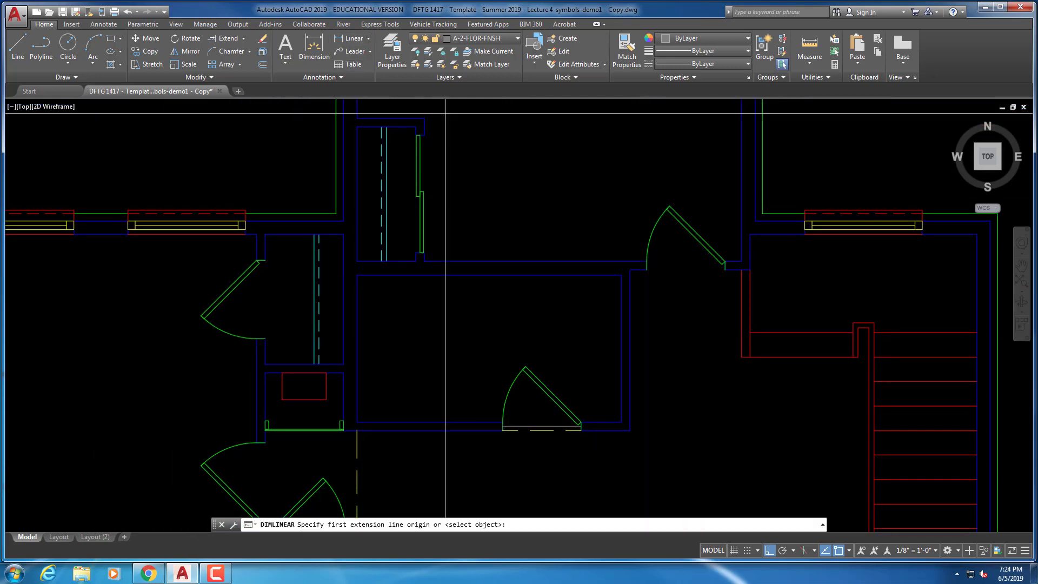
click(357, 274)
click(621, 275)
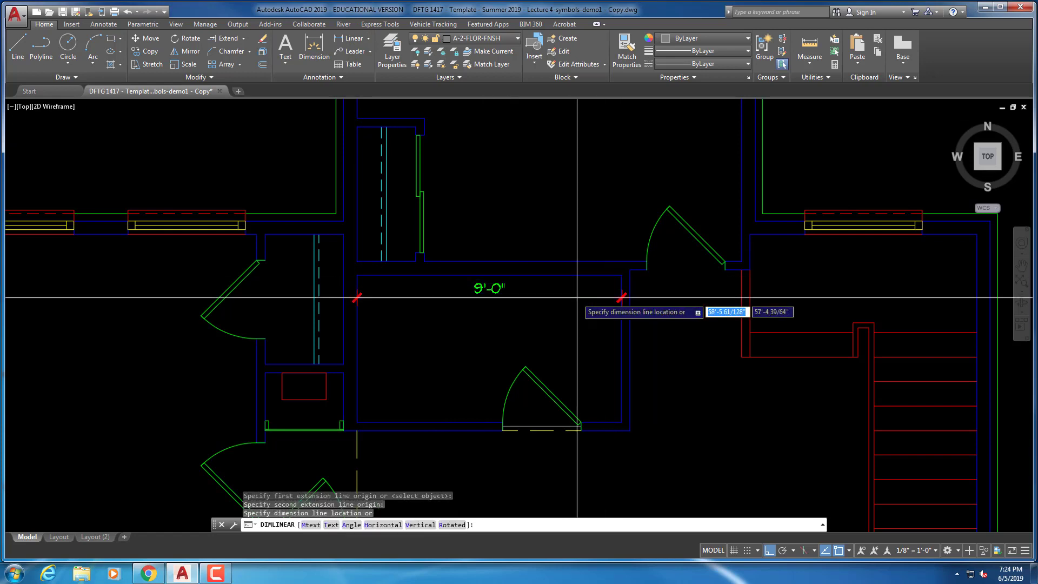
click(576, 297)
key(Escape)
key(Escape)
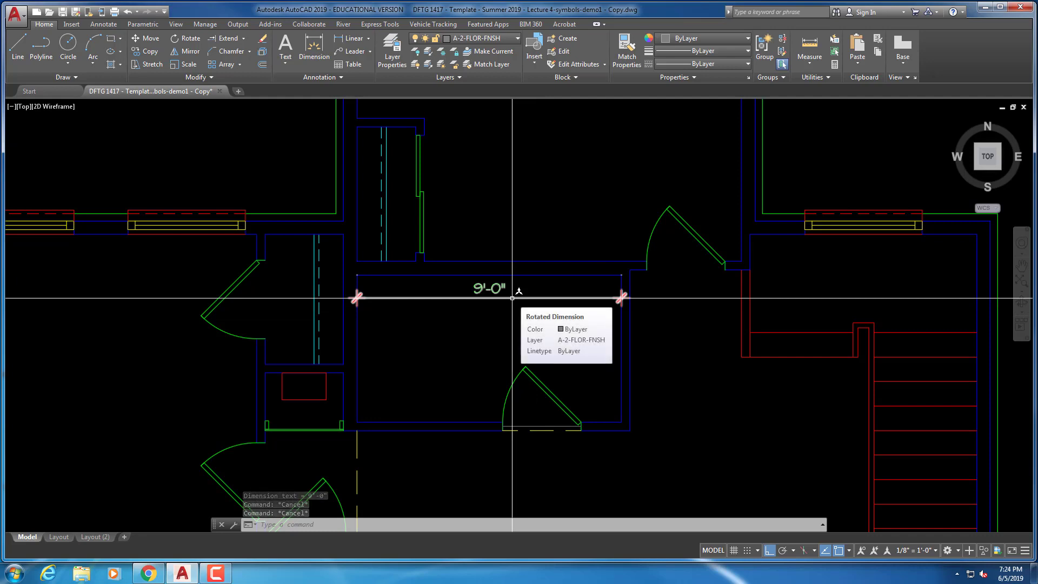
Erase the linear dimension inside the central room
key(Escape)
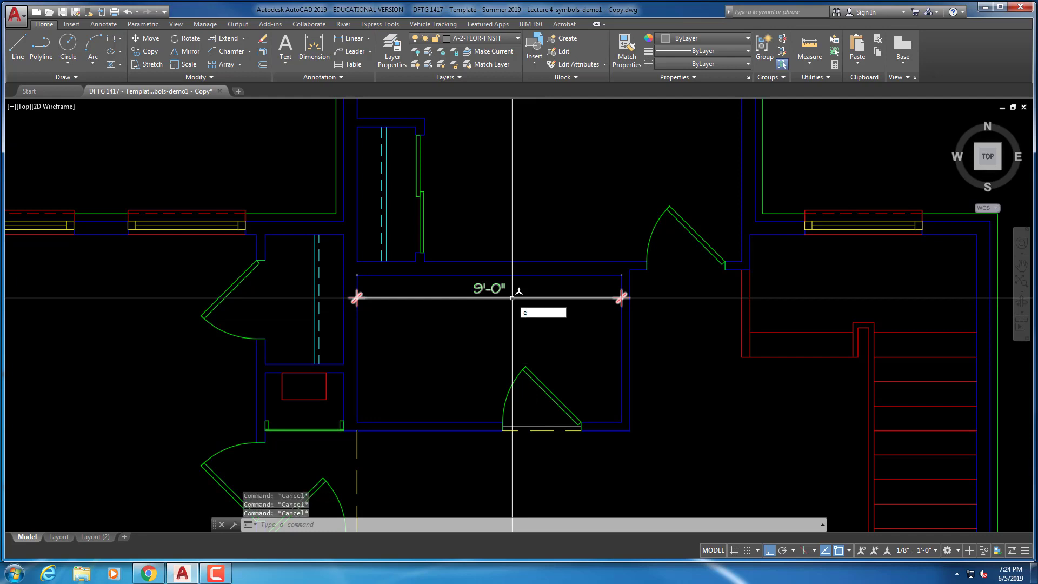
key(Return)
click(512, 298)
key(Return)
key(Escape)
key(Escape)
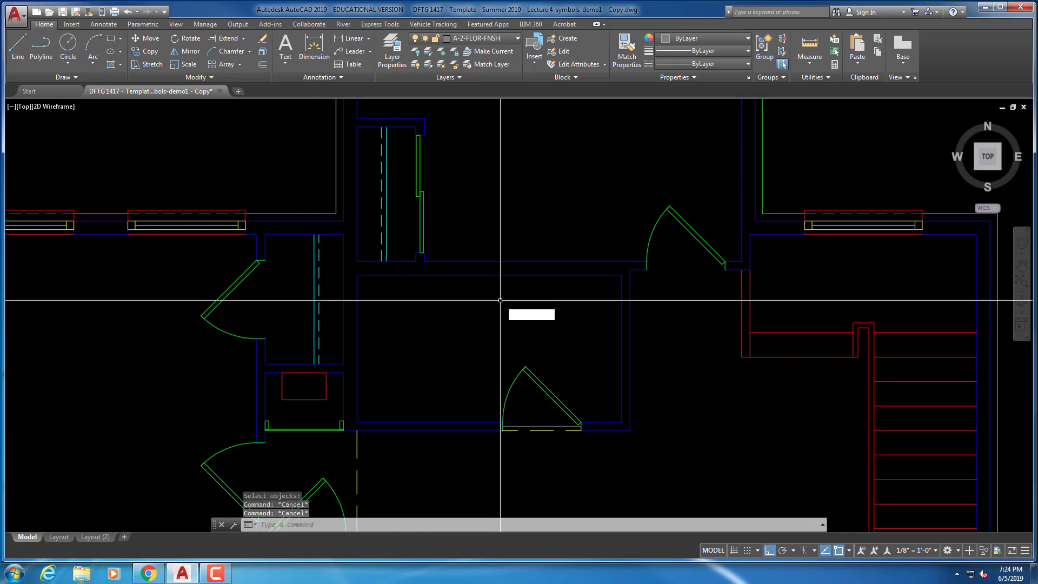
Open the QuickCalc calculator and close it again
text(qc)
key(Return)
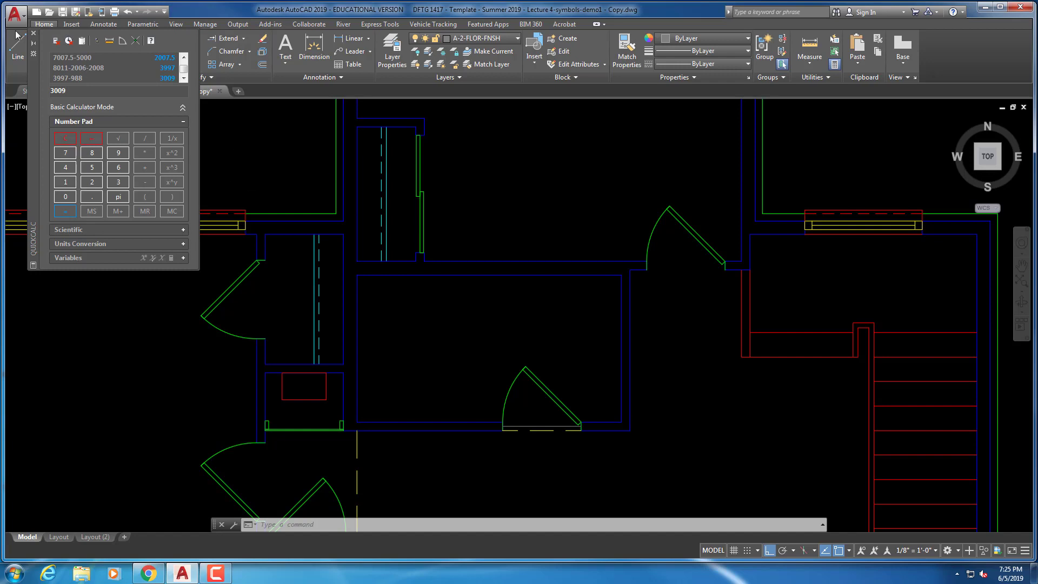
click(34, 33)
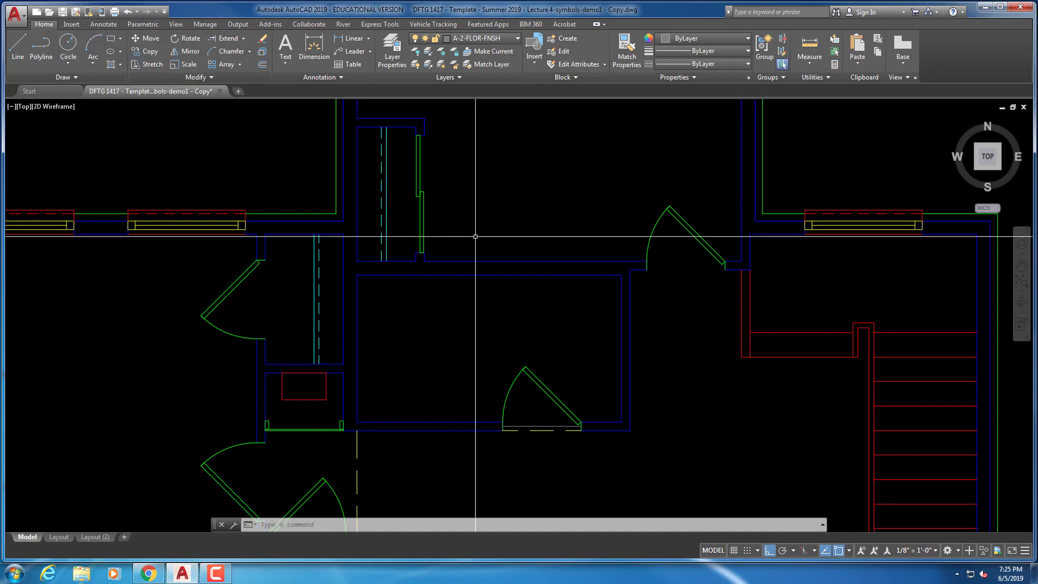
Offset the central room's east inner wall line 3'9" into the room on layer A-2-FLOR-CASE
click(469, 39)
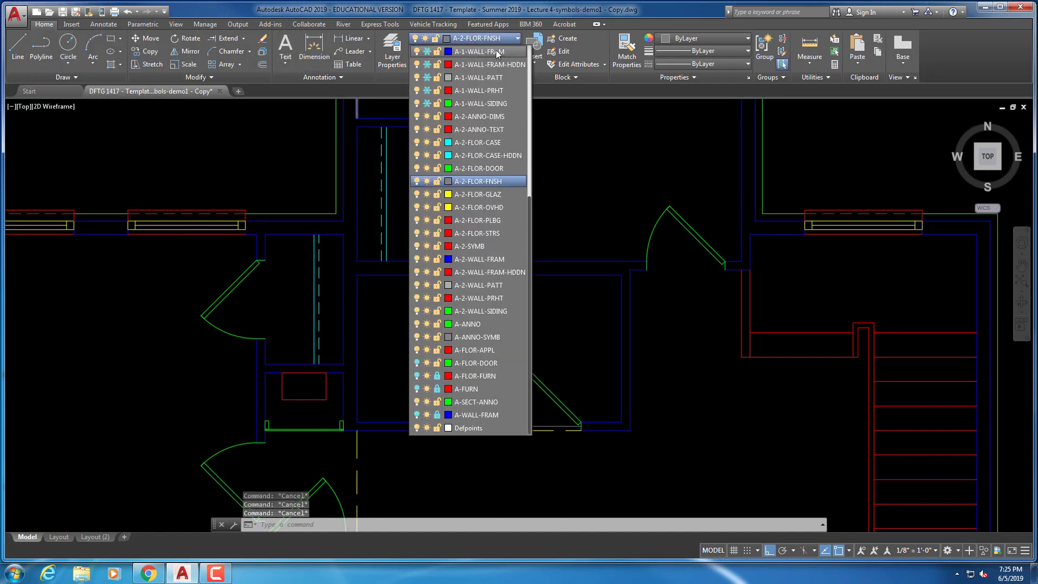
click(499, 142)
text(o)
key(Return)
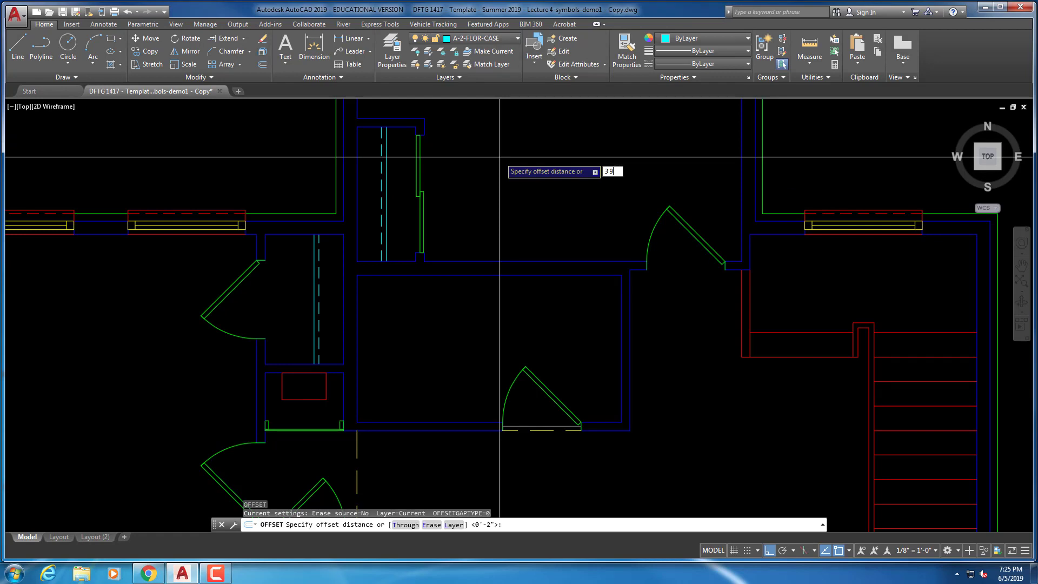
text(3'9)
key(Return)
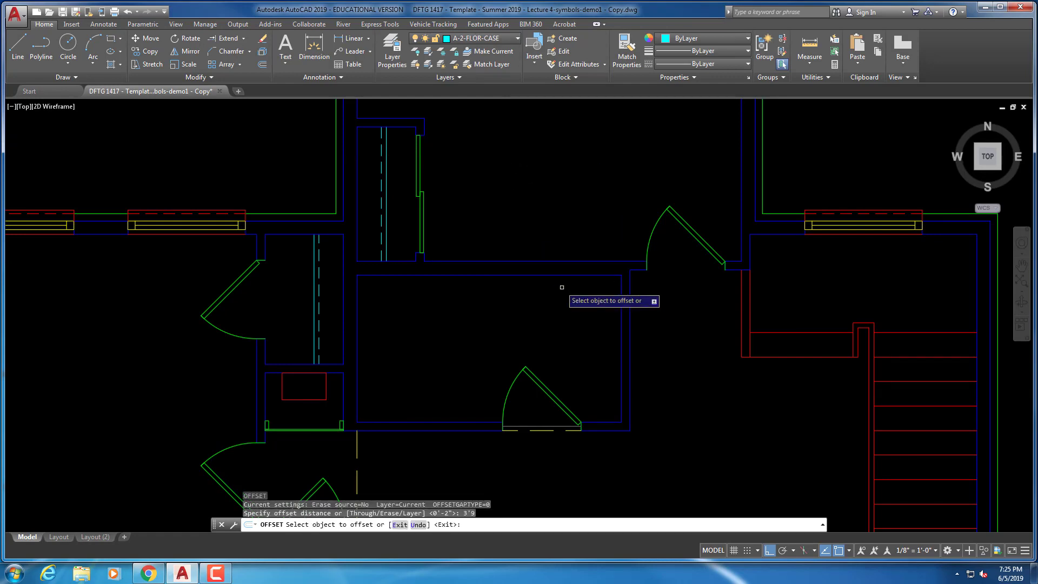
click(622, 292)
click(539, 294)
key(Escape)
key(Escape)
key(Escape)
Offset the central room's upper inner wall line 22" down into the room for the counter front
text(o)
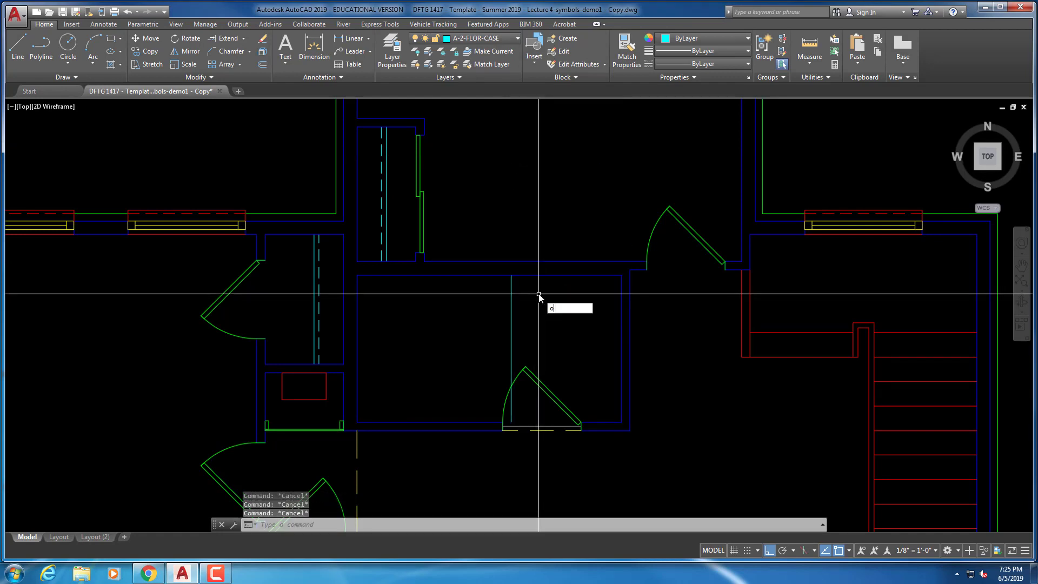
key(Return)
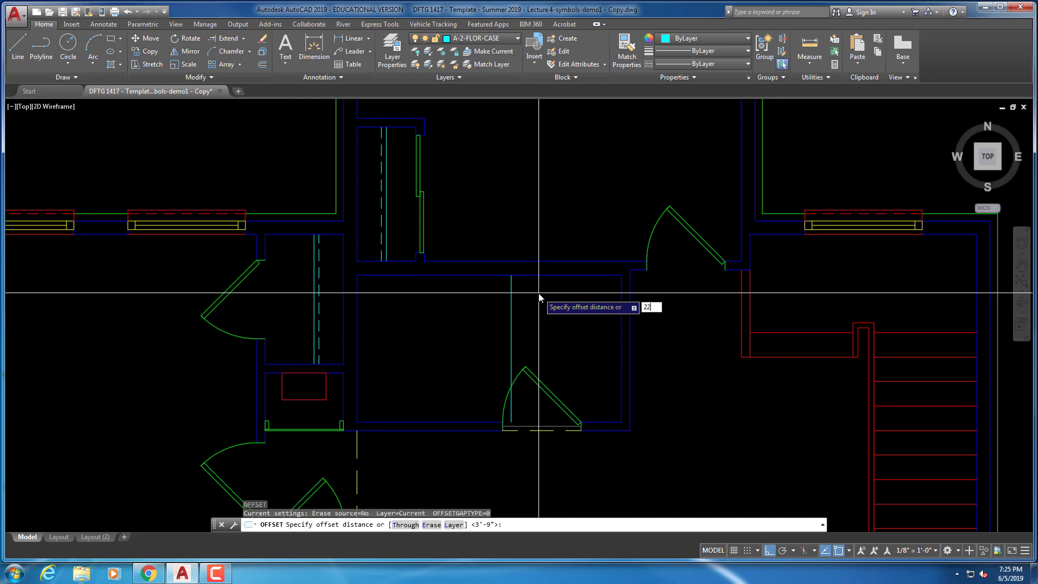
text(22)
key(Return)
click(543, 275)
click(538, 313)
key(Escape)
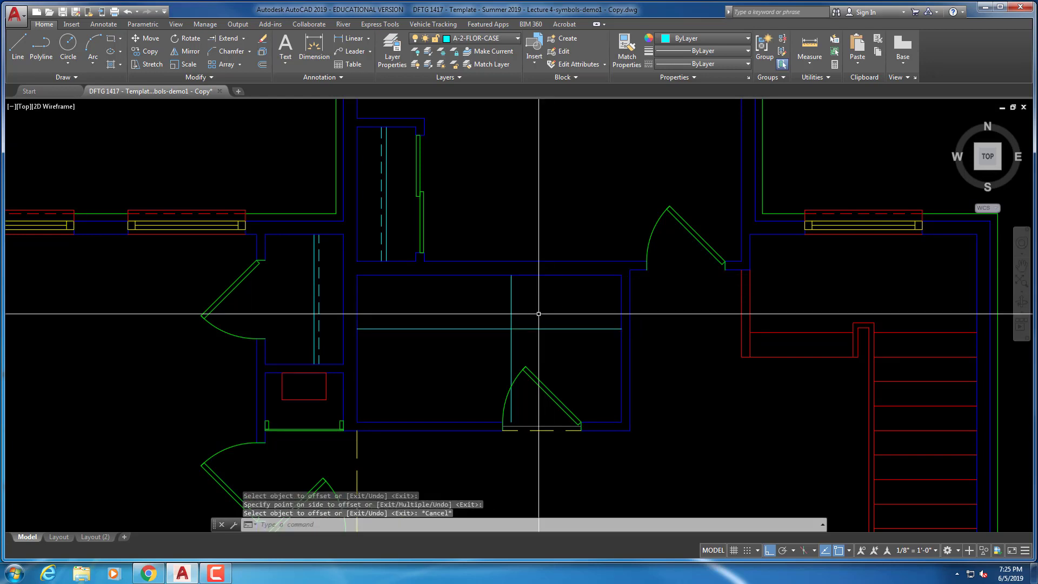
Fillet the two offset counter lines into a sharp corner, keeping the part against the upper and east walls
text(f)
key(Return)
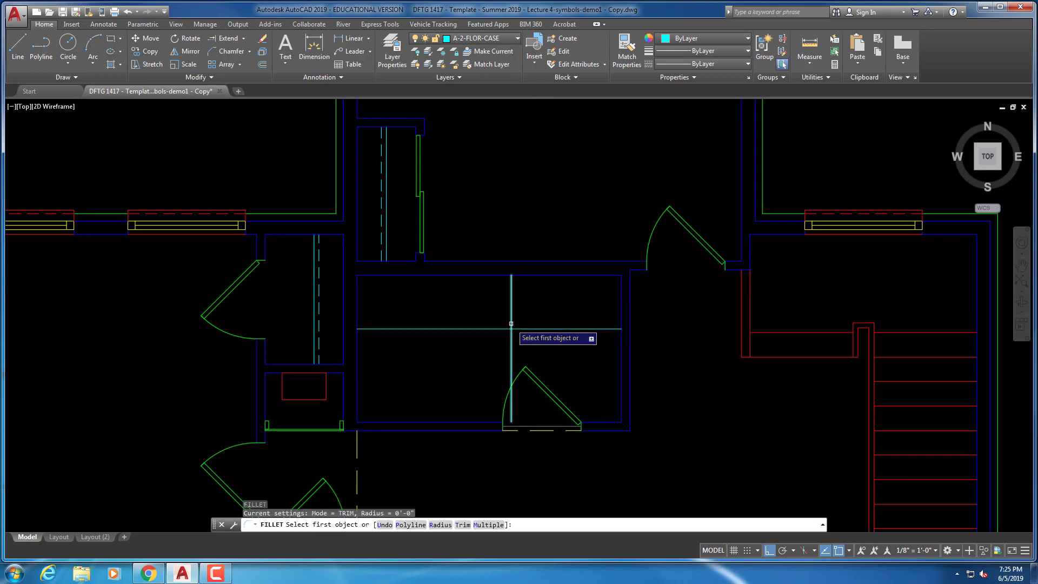
click(511, 323)
click(541, 328)
key(Escape)
key(Escape)
key(Escape)
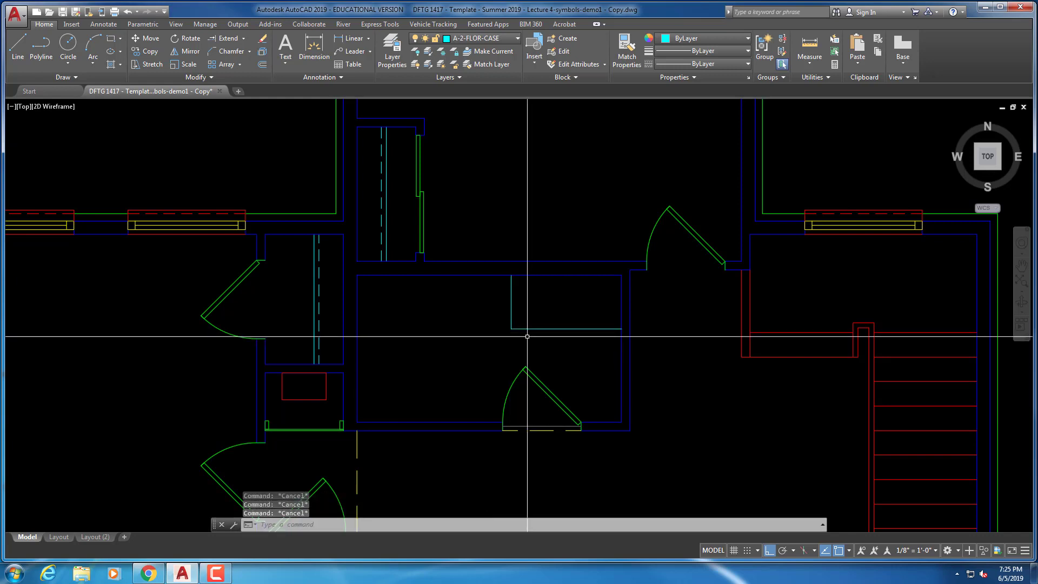
Draw a vertical line on layer A-2-FLOR-PLBG from the counter front's midpoint up past the room's upper wall
click(479, 38)
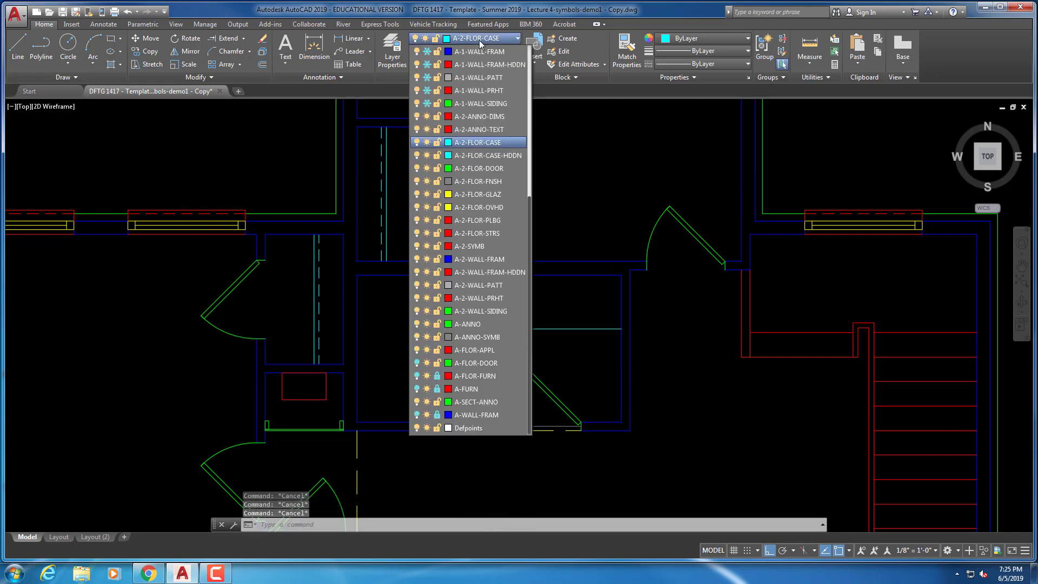
click(488, 220)
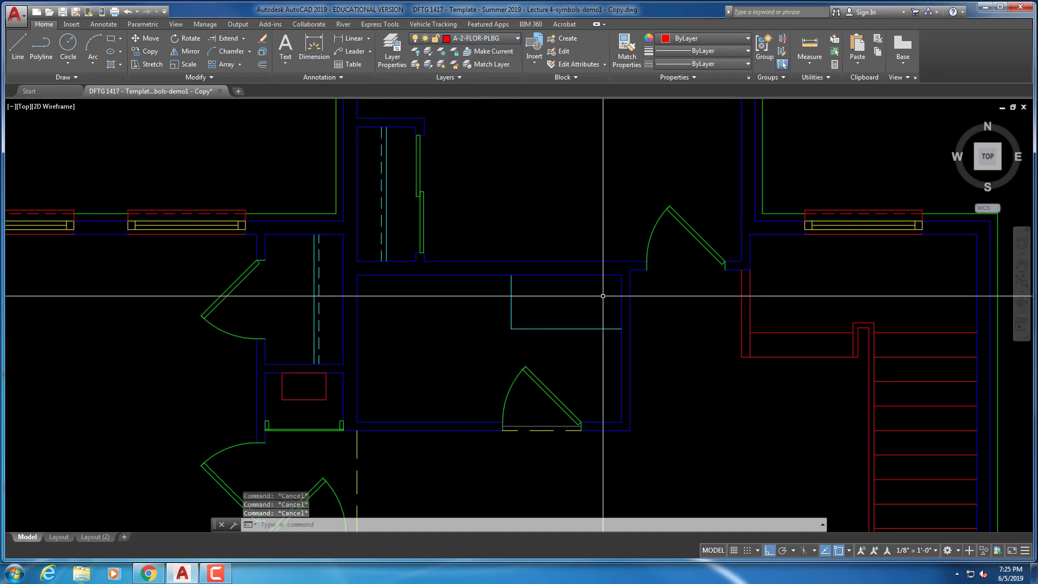
text(l)
key(Return)
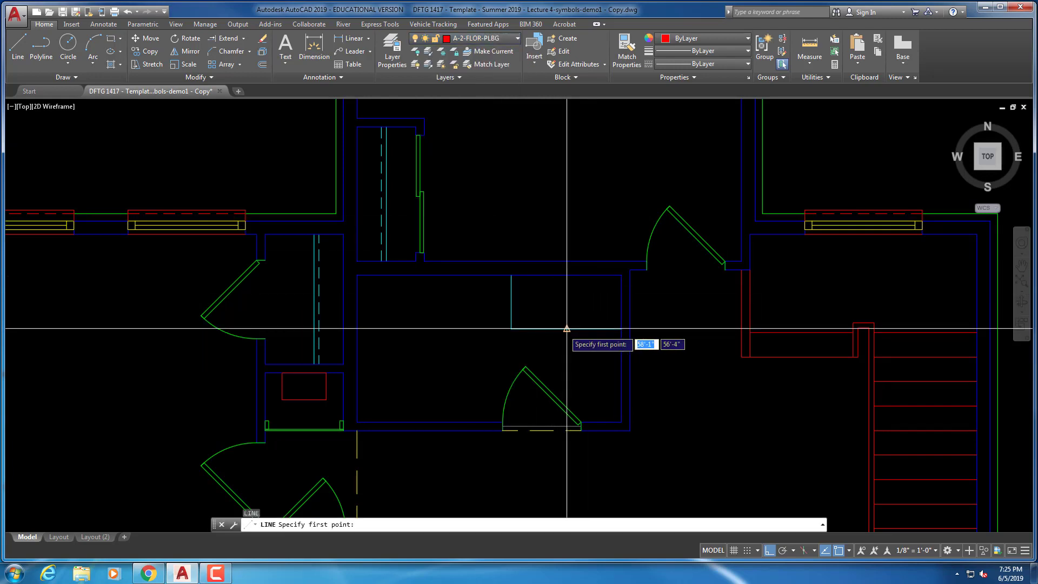
click(566, 328)
click(509, 194)
key(Escape)
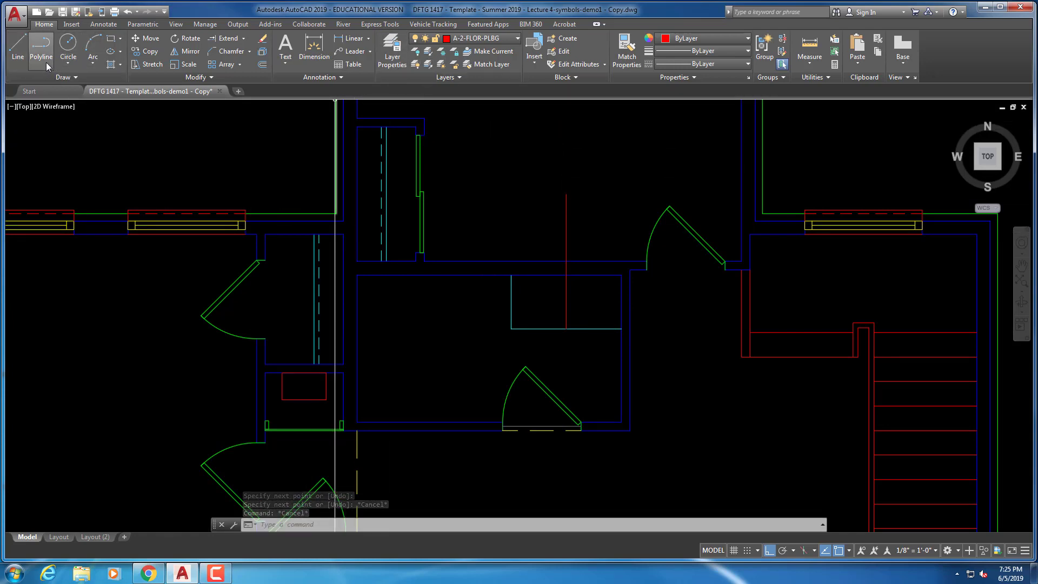
Start inserting the A-2-Plan-Plbg-Lav.dwg block from the 2nd Floor Plan - Symbols folder at scale 1
click(72, 24)
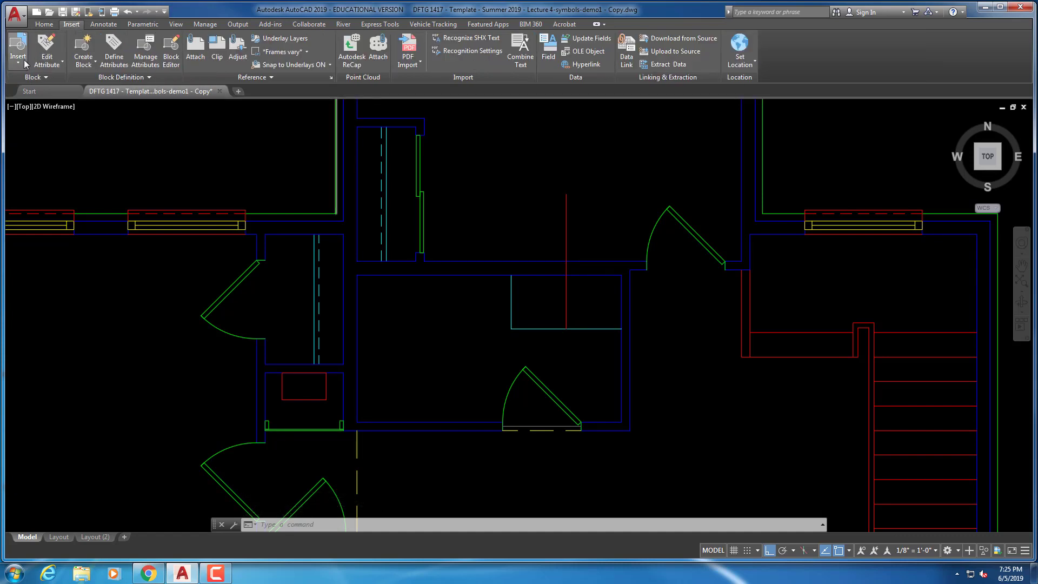
click(25, 63)
click(34, 182)
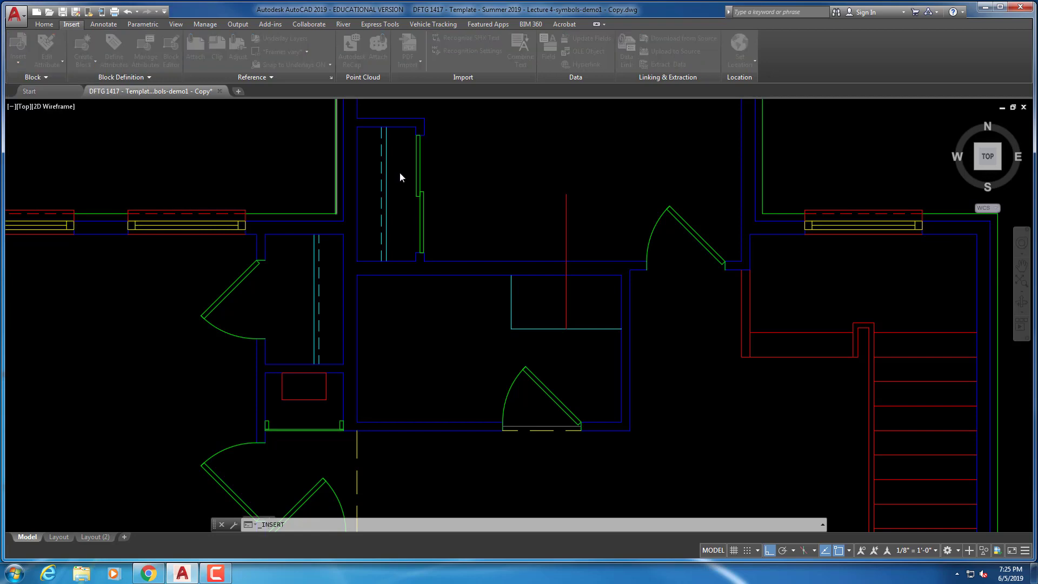
click(619, 219)
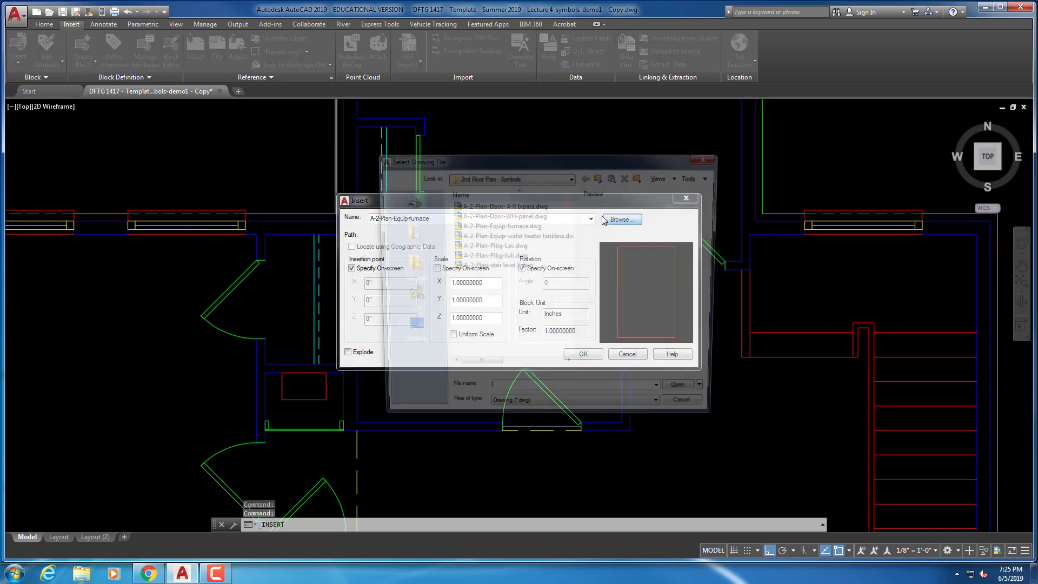
click(503, 246)
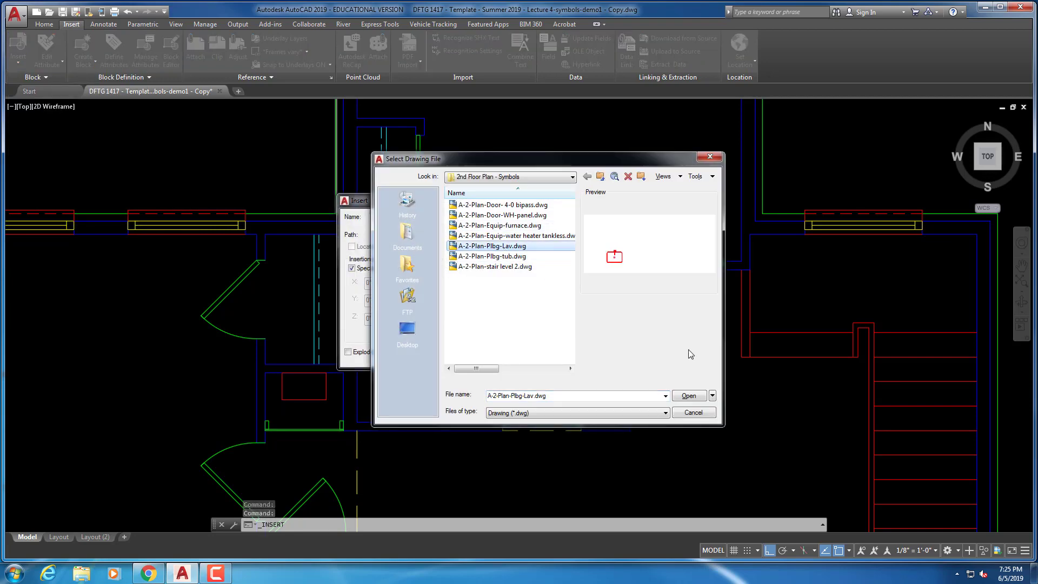
click(688, 395)
click(578, 356)
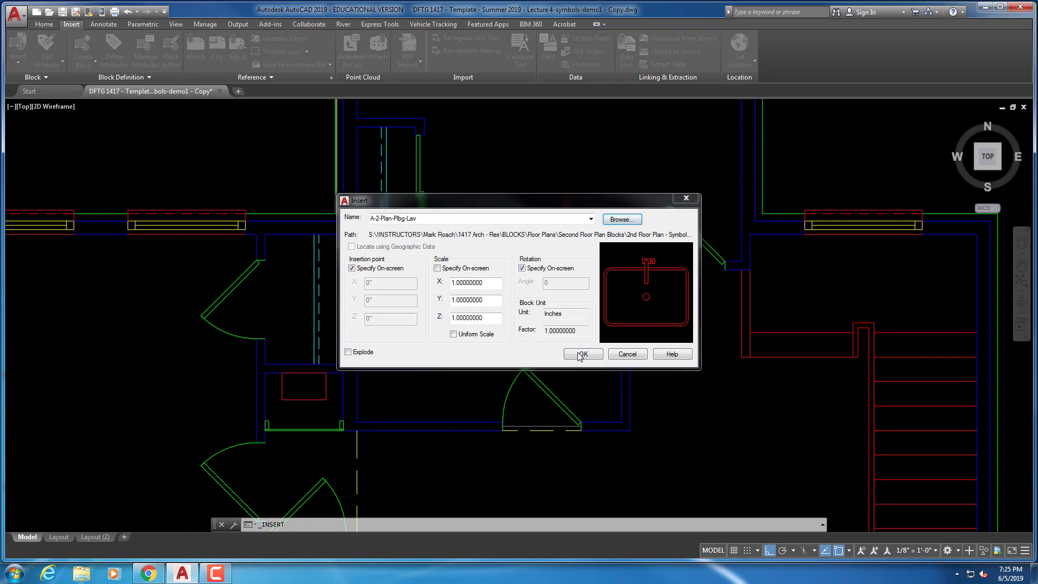
Place the lavatory block where the vertical guide line meets the bathroom's upper inner wall, with the basin facing down into the counter
click(480, 275)
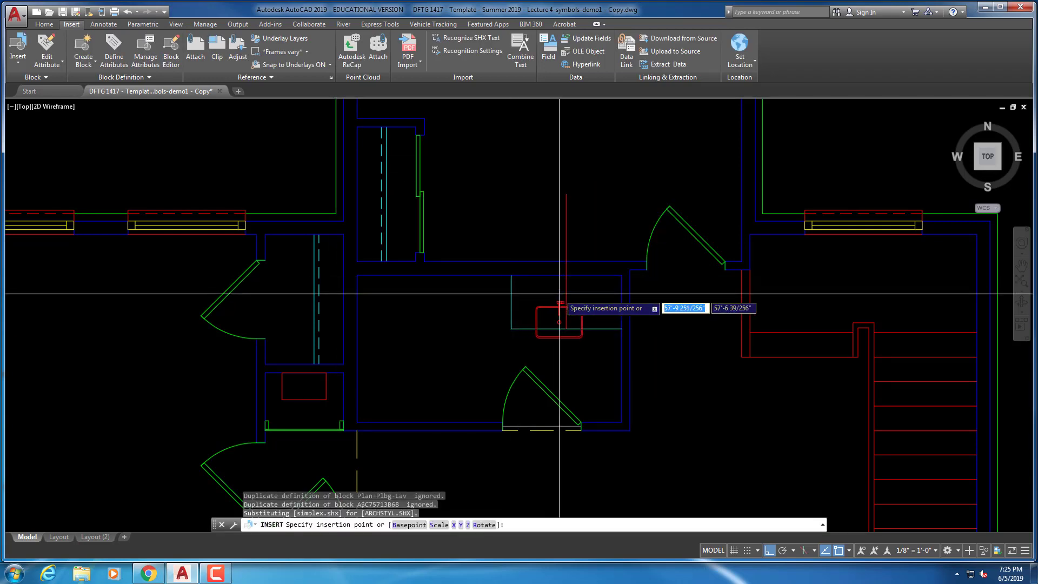
scroll(566, 286, up, 2)
scroll(566, 286, up, 4)
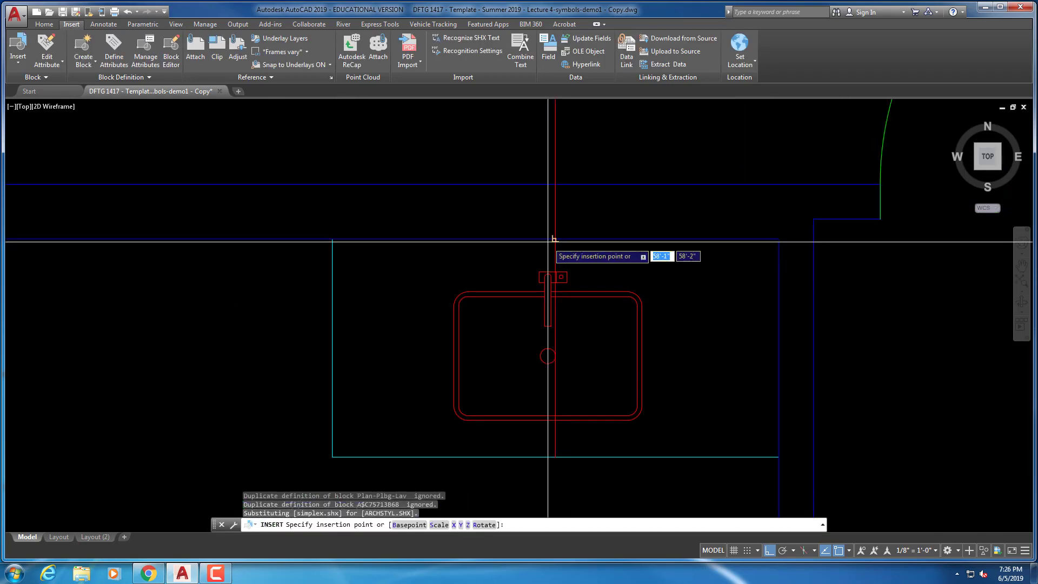
click(555, 238)
key(Escape)
key(Escape)
key(Escape)
scroll(643, 288, down, 5)
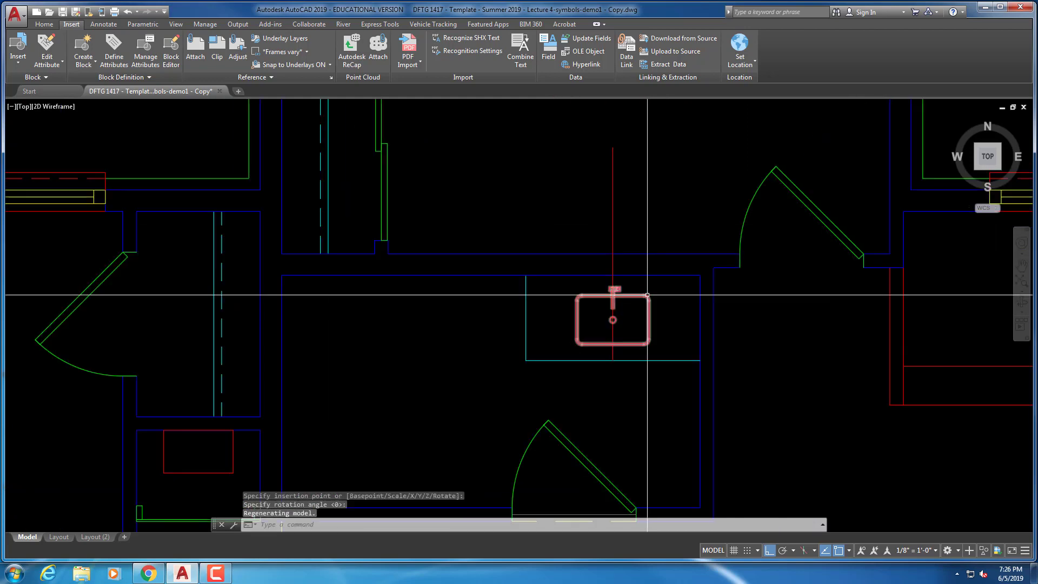
Erase the vertical guide line running through the lavatory and close the External References palette
key(Return)
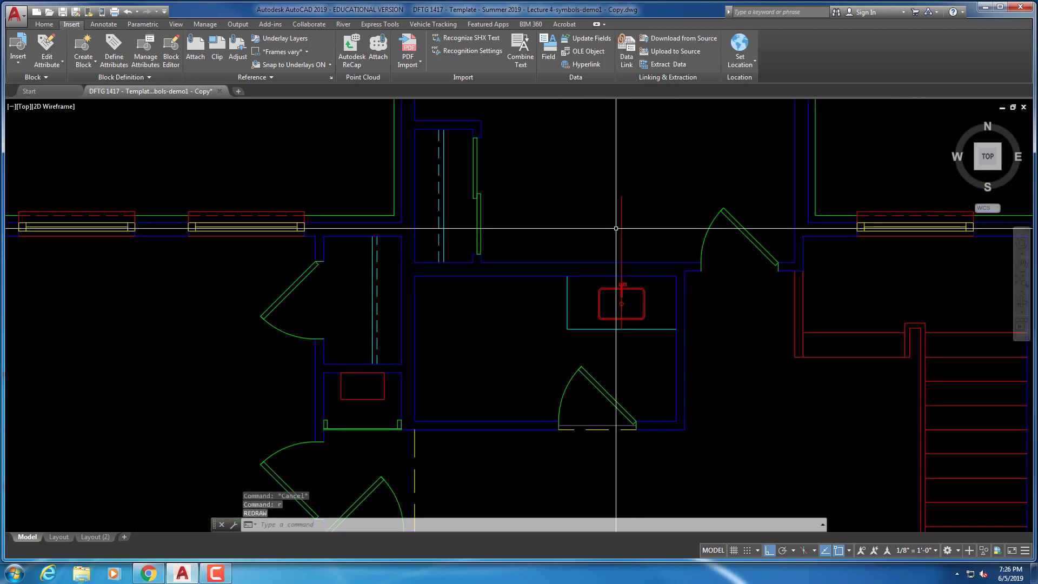
text(xr)
key(Return)
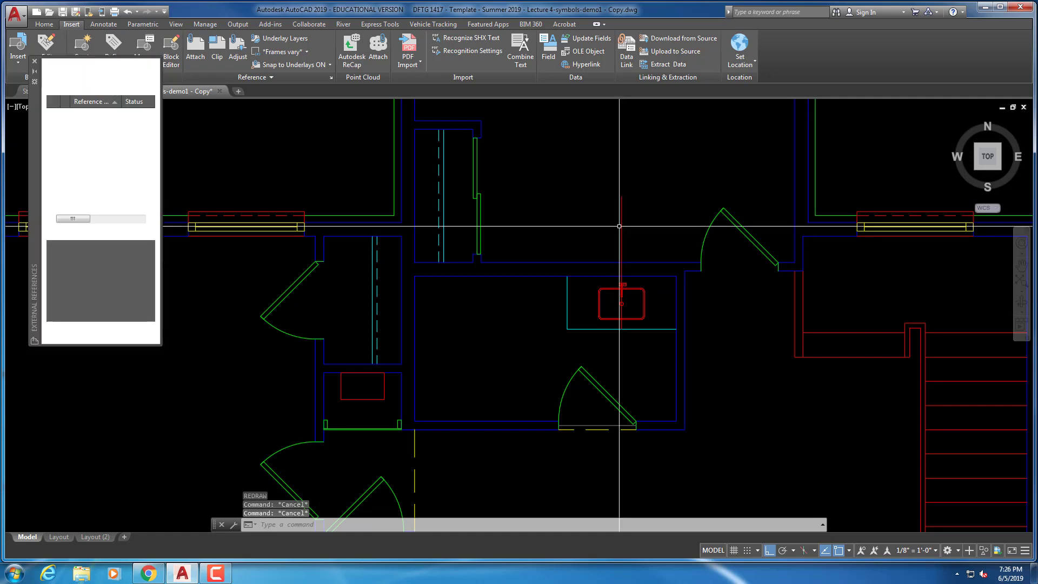
text(e)
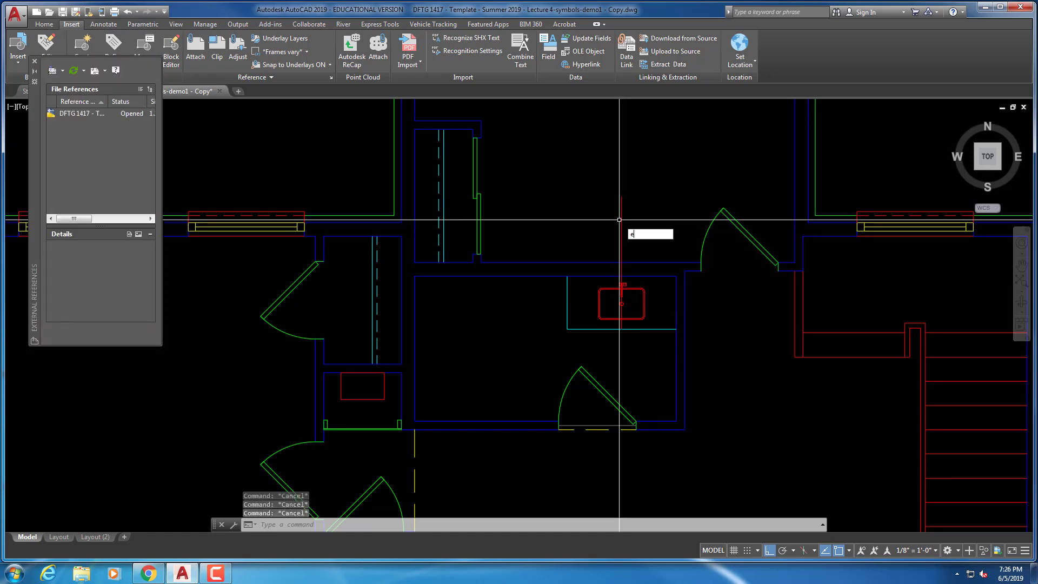
key(Return)
click(630, 214)
click(619, 217)
key(Escape)
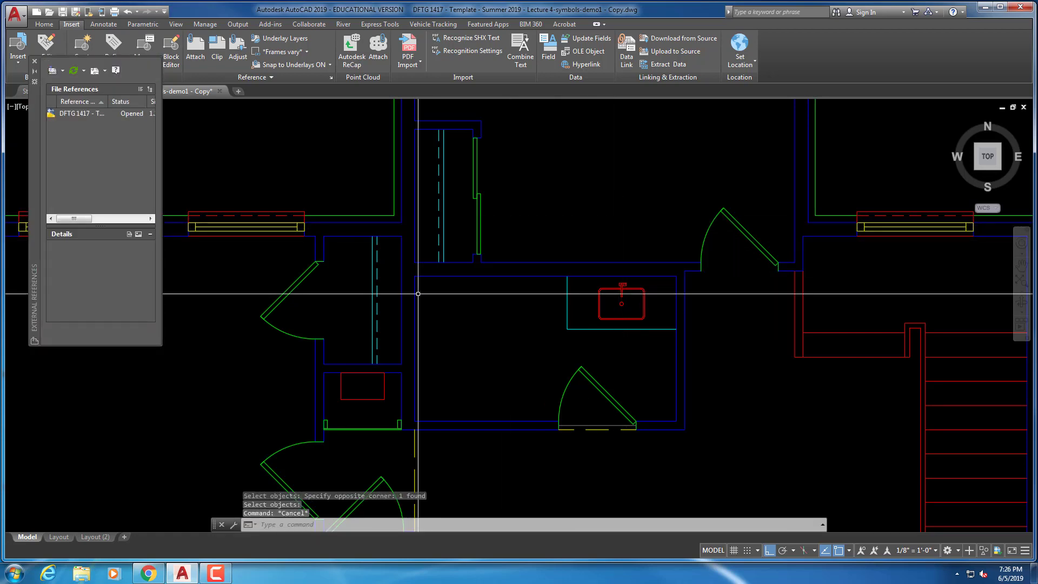
click(34, 62)
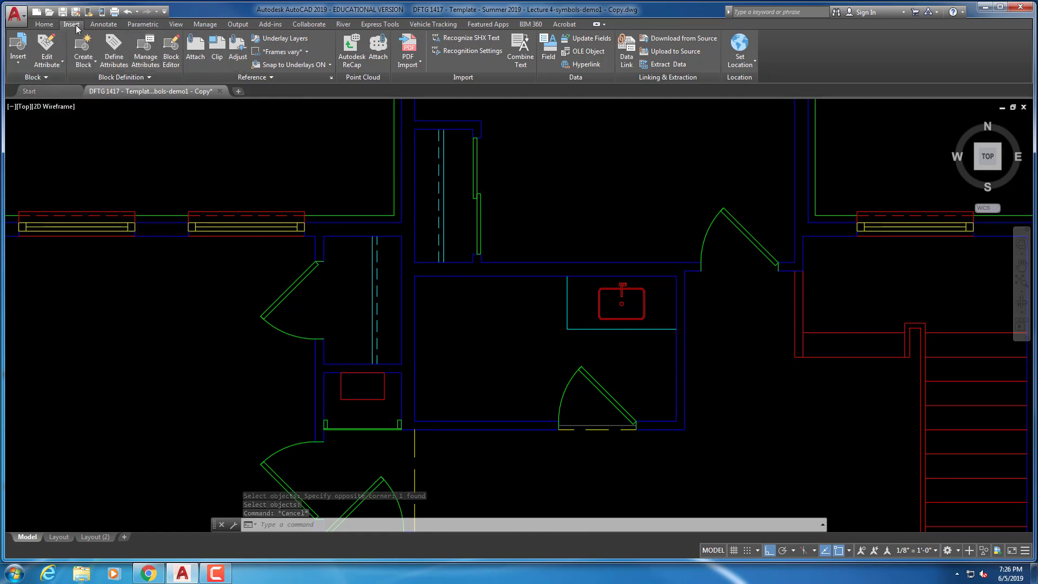
Start inserting the A-2-Plan-Plbg-tub.dwg block from the 2nd Floor Plan - Symbols folder at scale 1
click(20, 69)
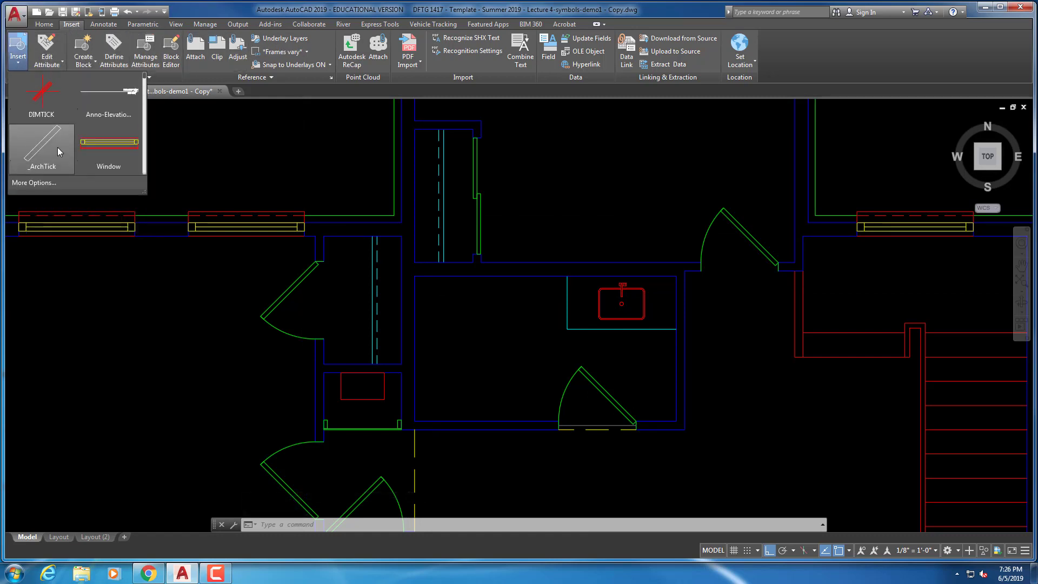
click(260, 524)
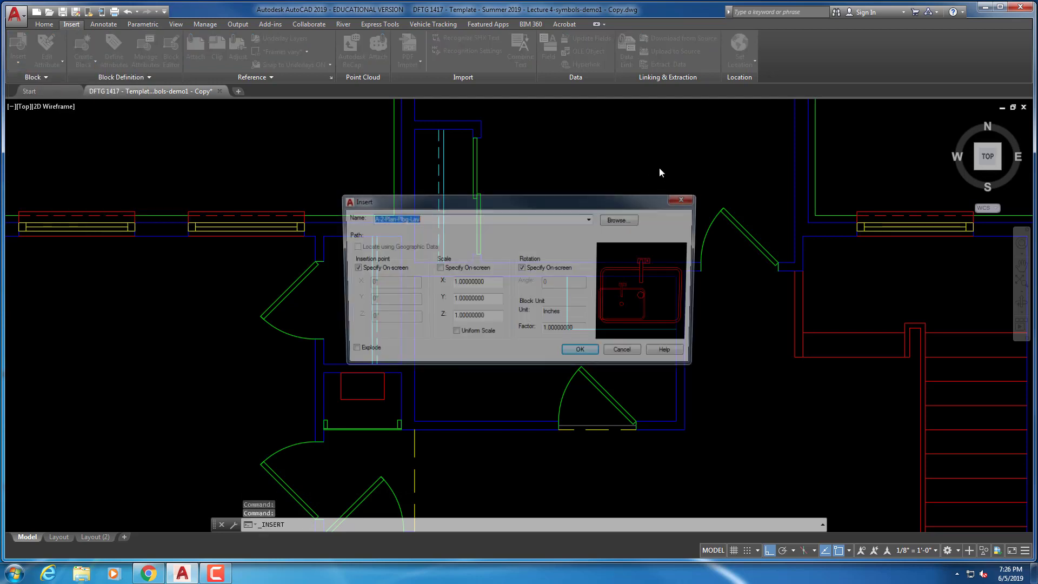
click(618, 220)
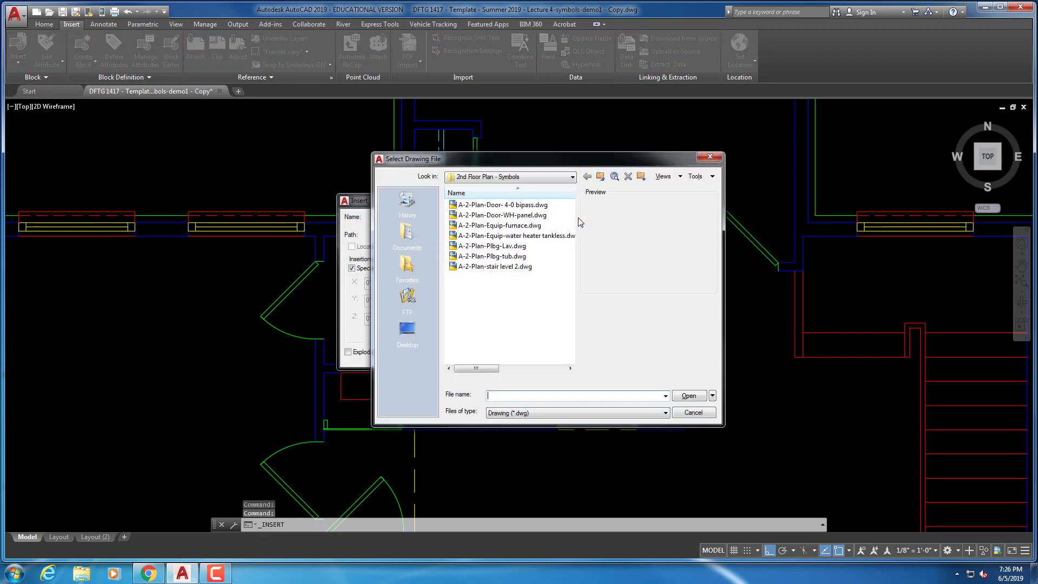
click(521, 257)
click(681, 397)
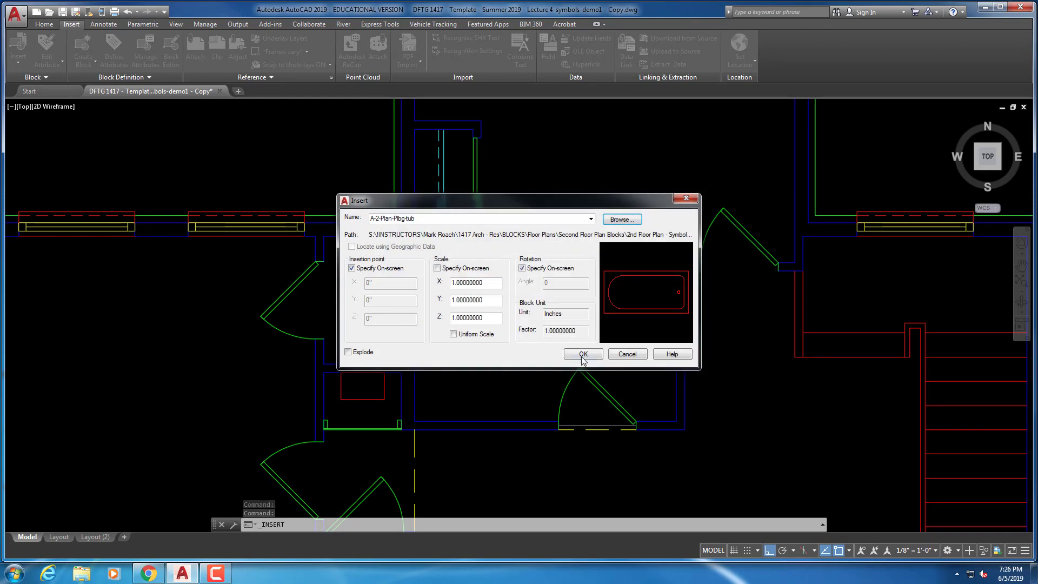
click(490, 269)
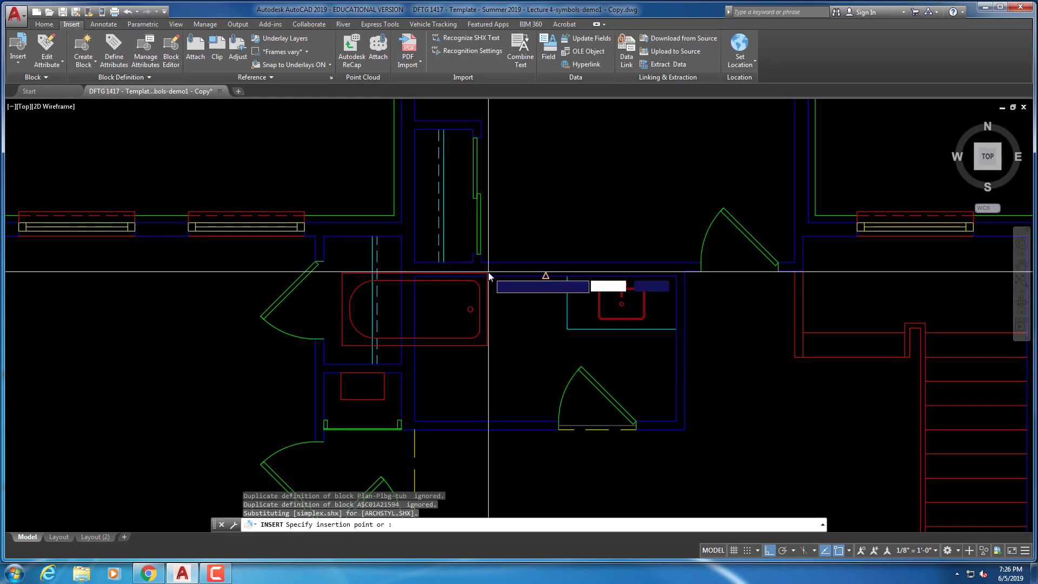
Place the tub block at the bathroom's upper-west inner corner, rotated 90° with the drain end against the upper wall
scroll(413, 275, up, 5)
scroll(422, 286, up, 3)
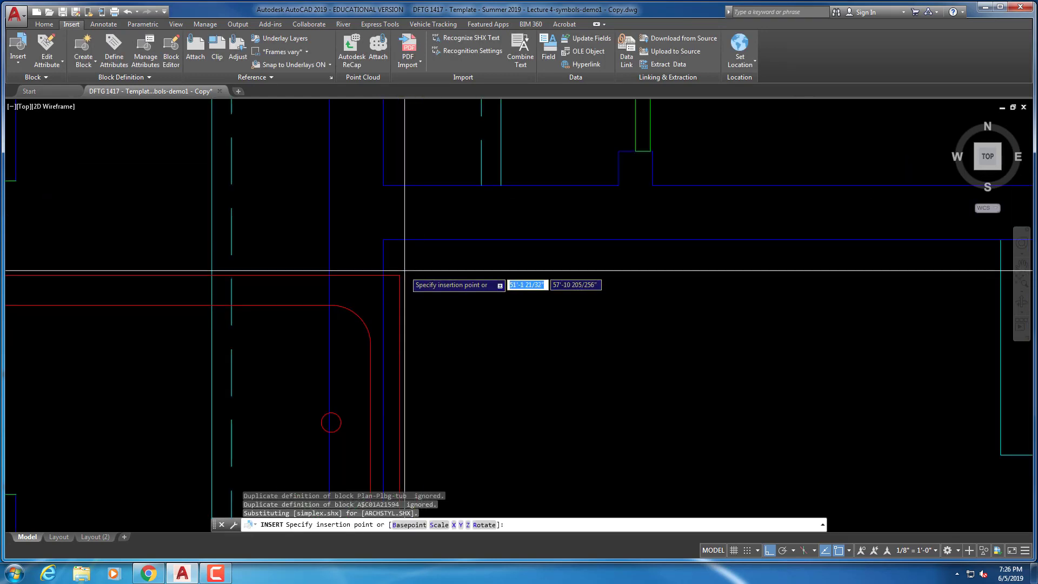
click(383, 239)
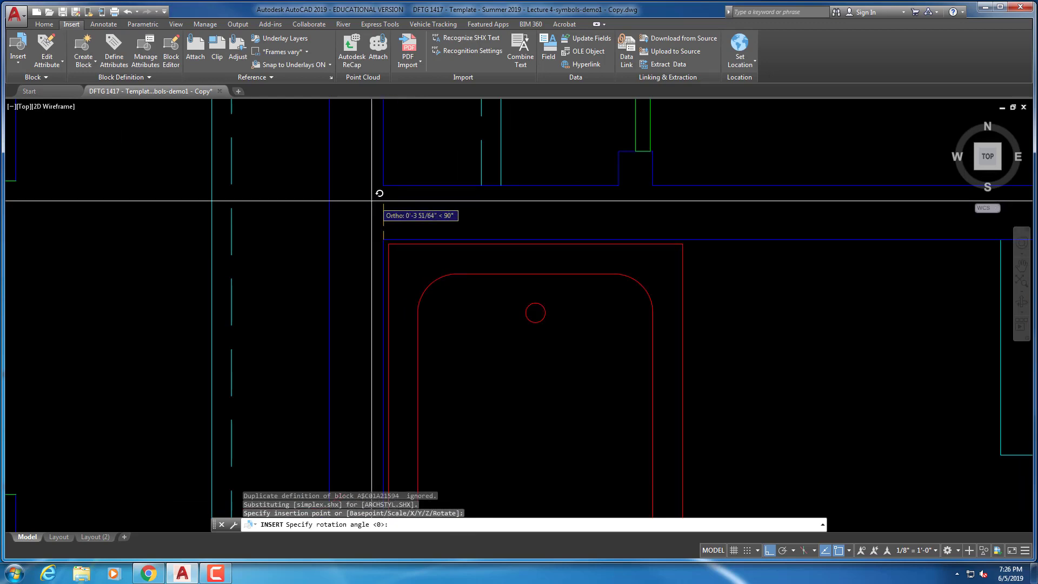
key(Escape)
key(Escape)
key(Escape)
Move the tub by its upper-west corner onto the bathroom's upper-west inner wall corner
text(m)
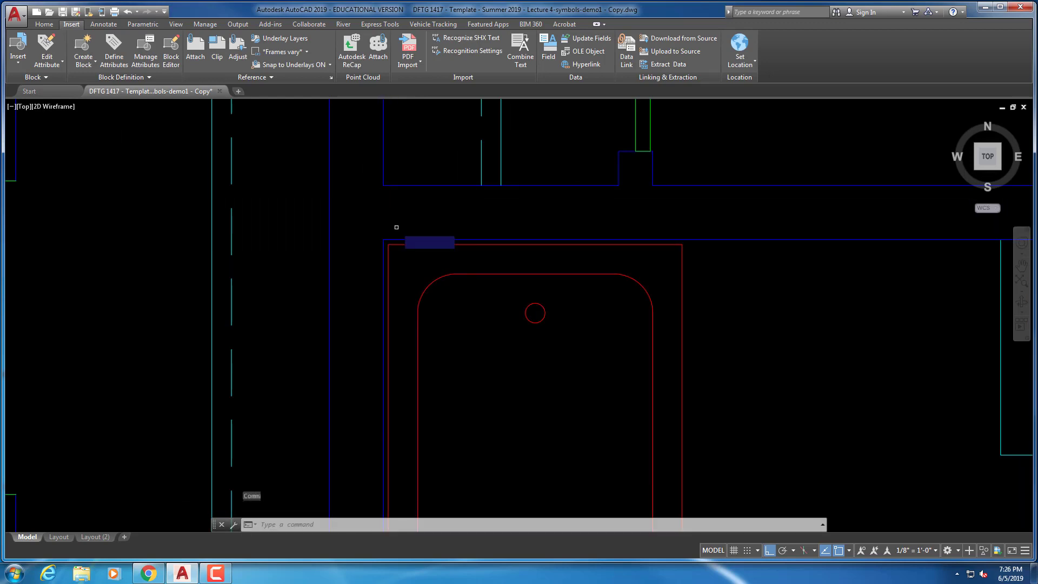
key(Return)
click(394, 245)
key(Return)
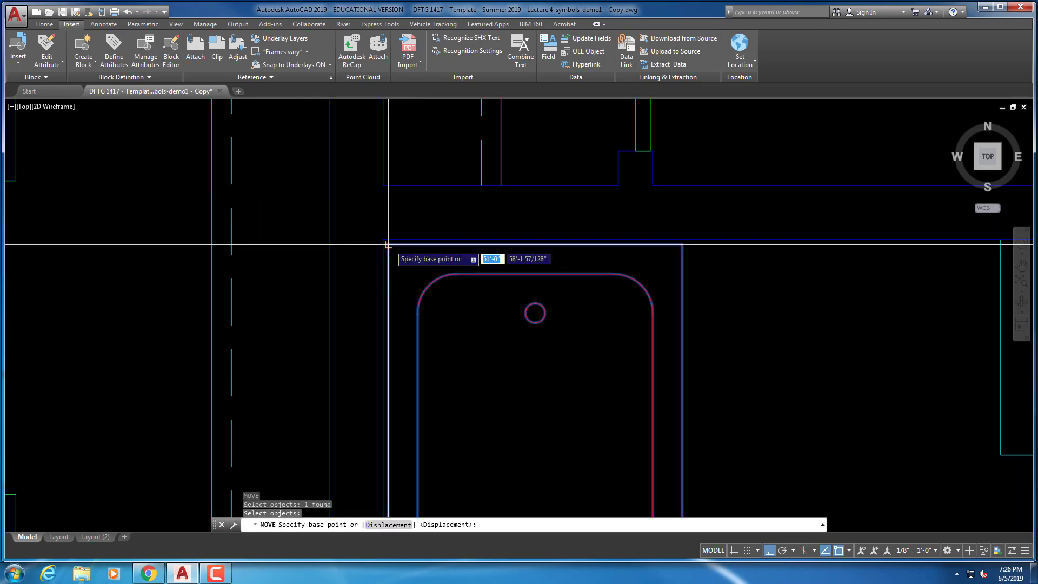
click(388, 245)
click(383, 239)
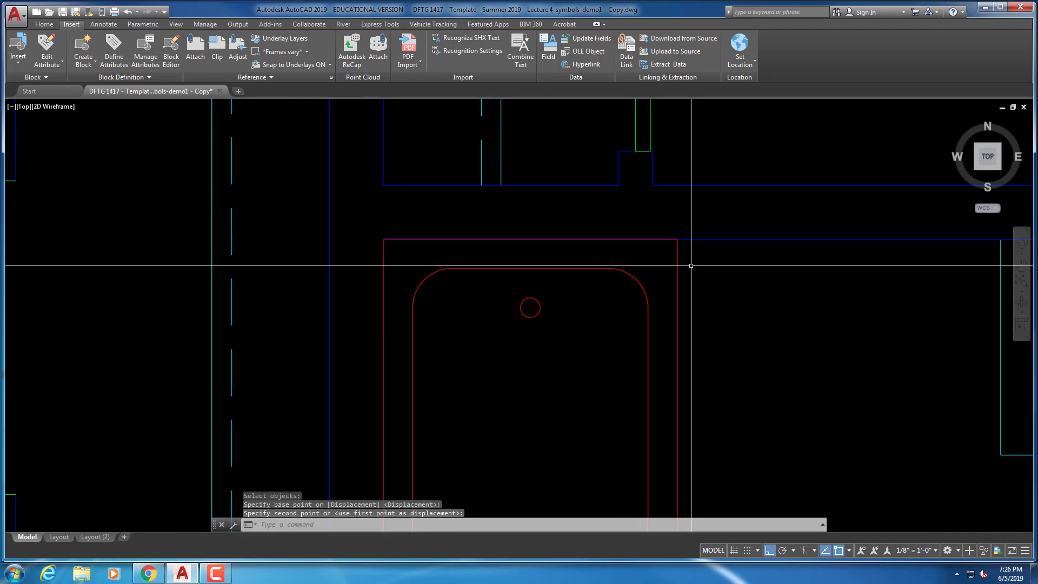
Move the tub slightly down so its upper edge lies exactly on the bathroom's upper inner wall line
scroll(691, 265, up, 10)
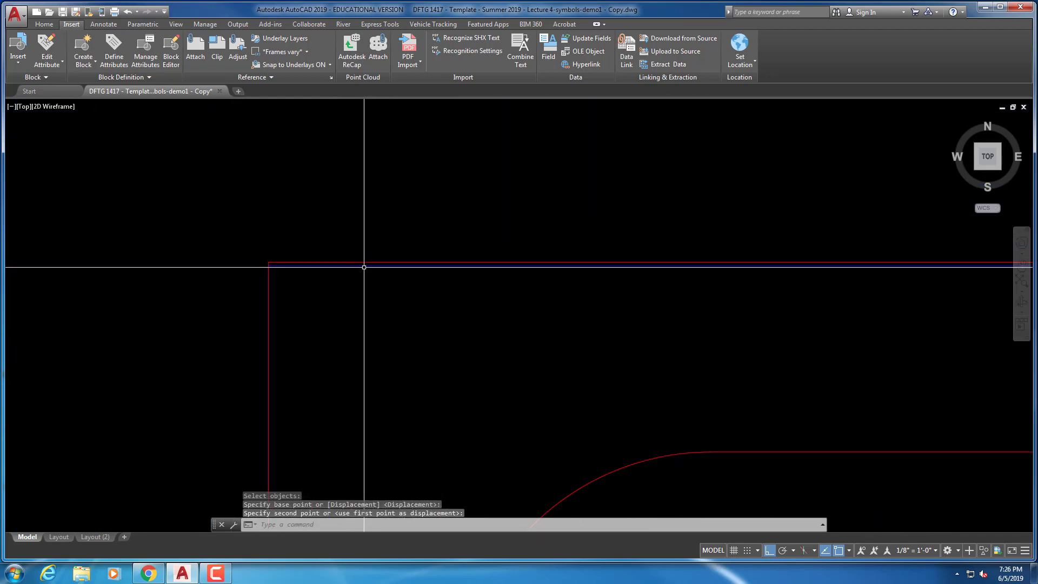
scroll(364, 267, up, 3)
right_click(283, 228)
click(301, 234)
click(306, 247)
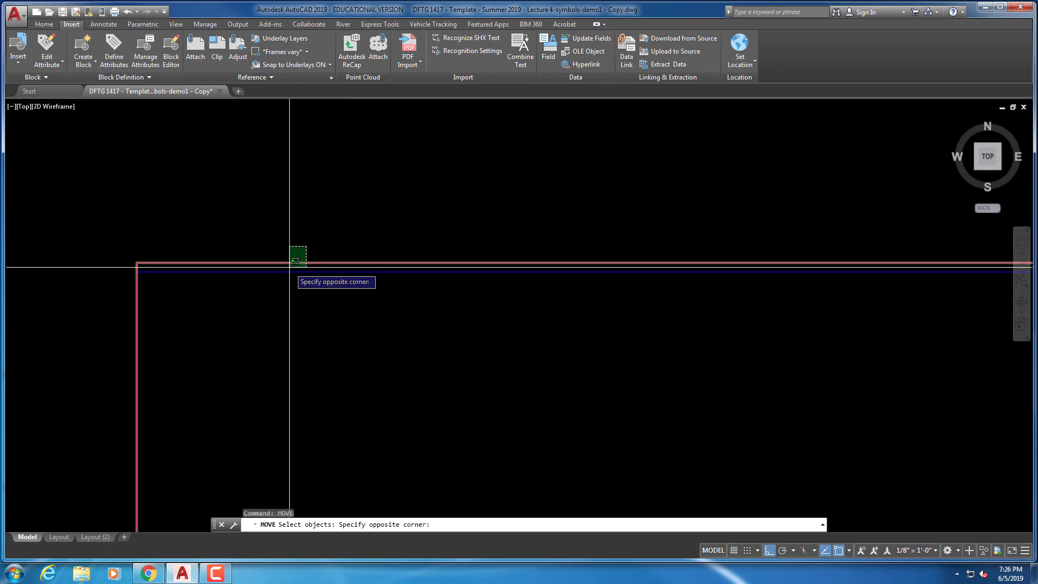
click(295, 263)
key(Return)
click(137, 263)
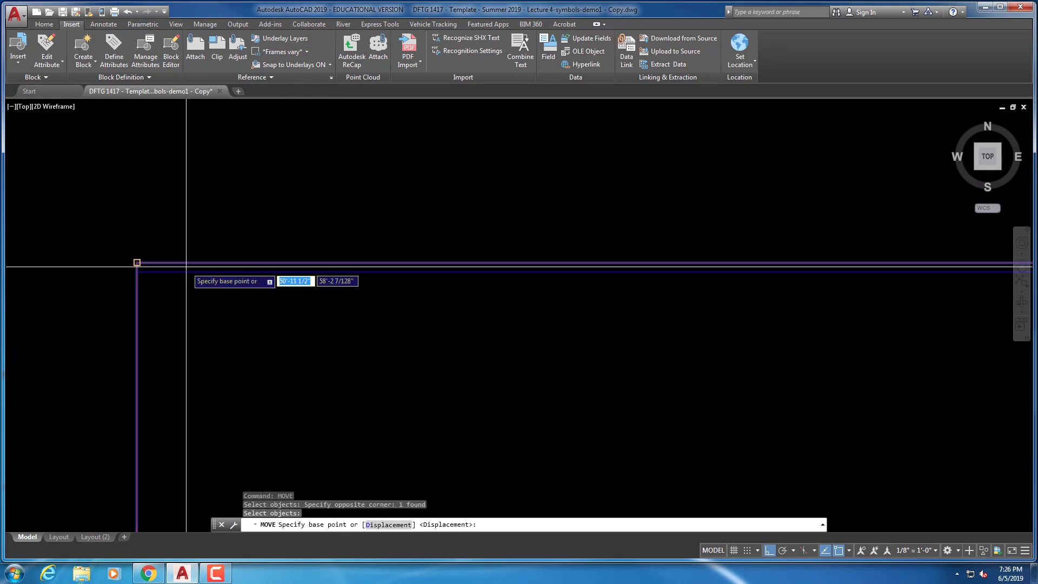
click(141, 268)
scroll(124, 335, down, 5)
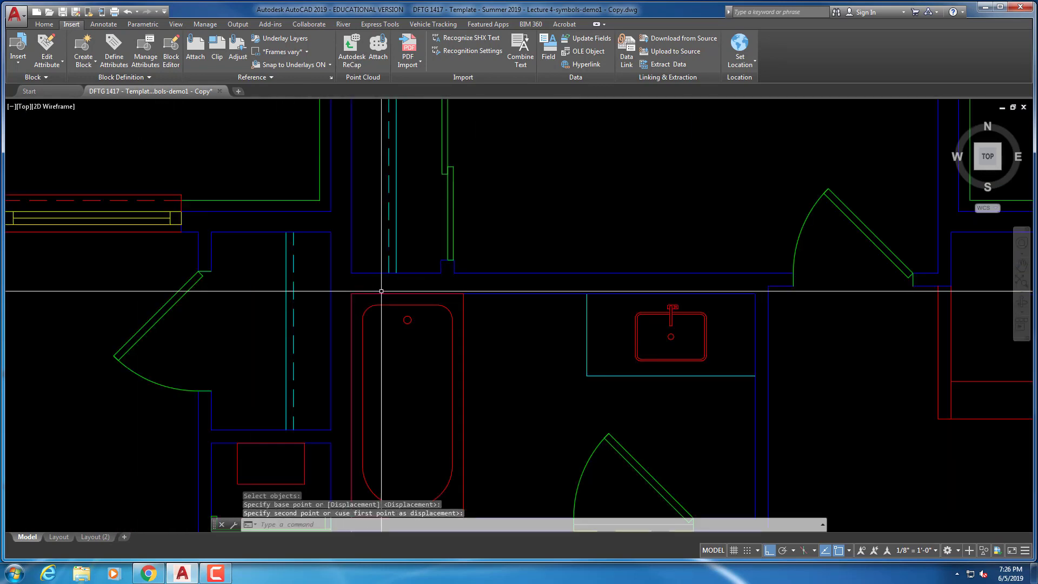
middle_drag(439, 297, 419, 170)
mouse_move(480, 199)
middle_down()
mouse_move(463, 229)
mouse_move(416, 255)
middle_up()
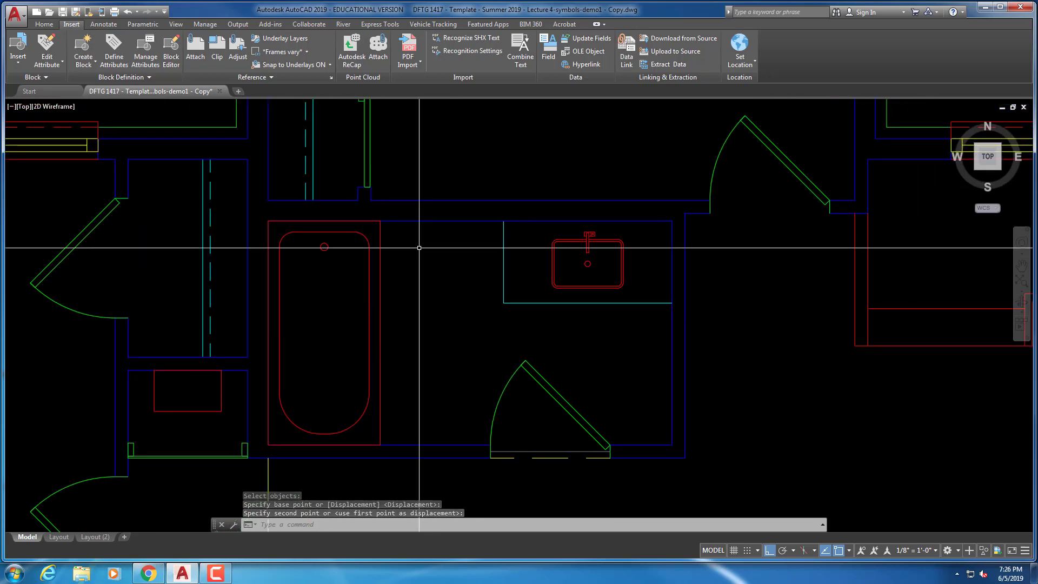
key(Escape)
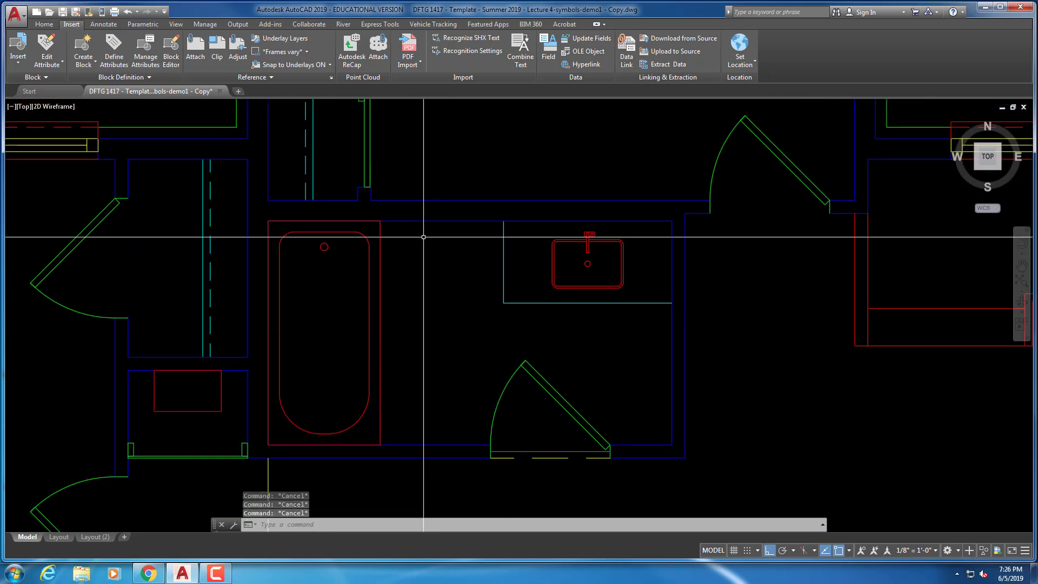
Draw a diagonal guide line from the tub's upper-east corner to the counter's lower-west corner
text(l)
key(Return)
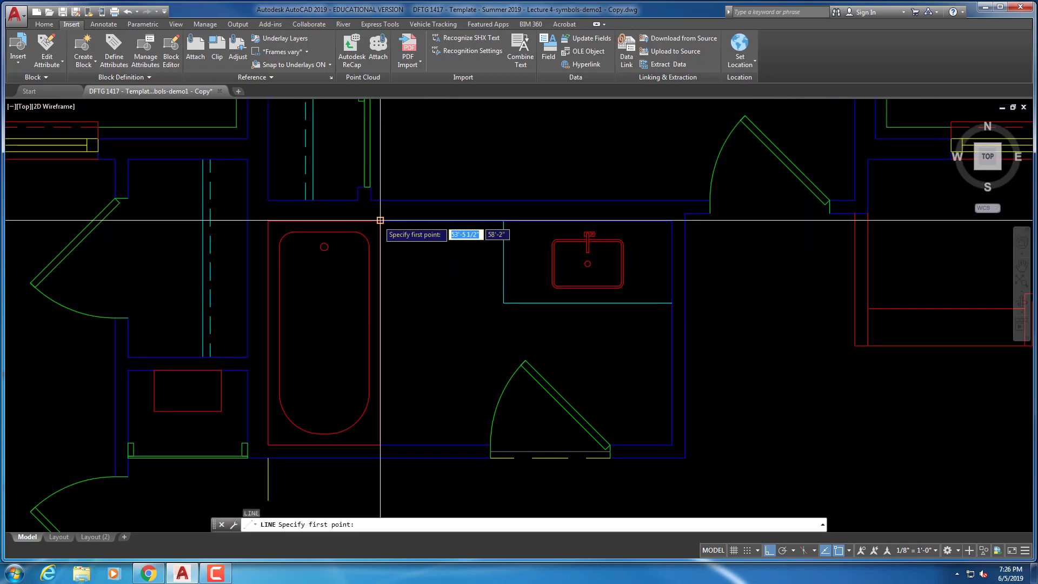
click(380, 220)
click(498, 298)
key(Escape)
key(Escape)
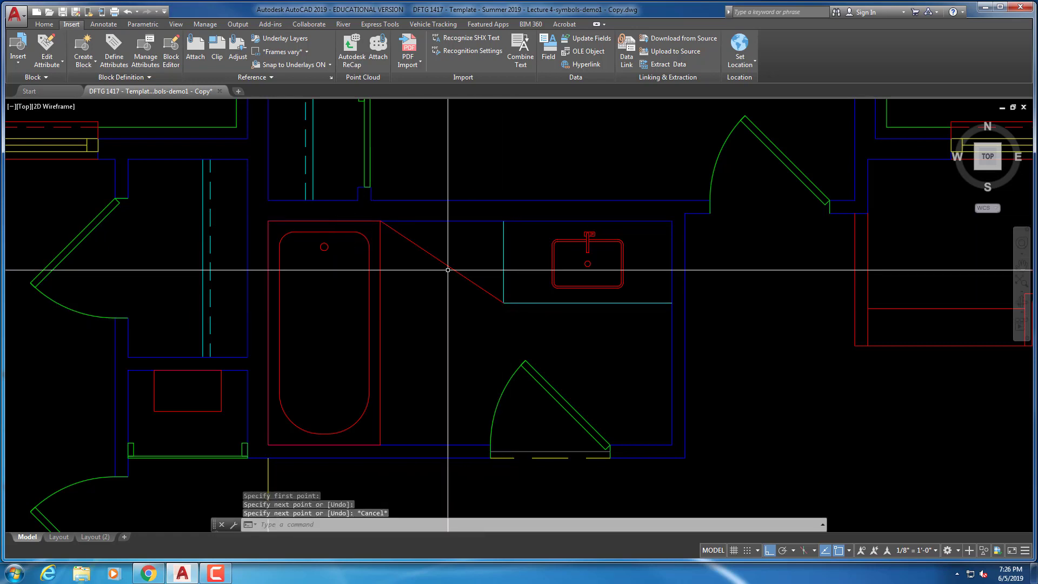
Draw a vertical guide line from the diagonal's midpoint straight up past the bathroom's upper wall
right_click(452, 260)
click(456, 265)
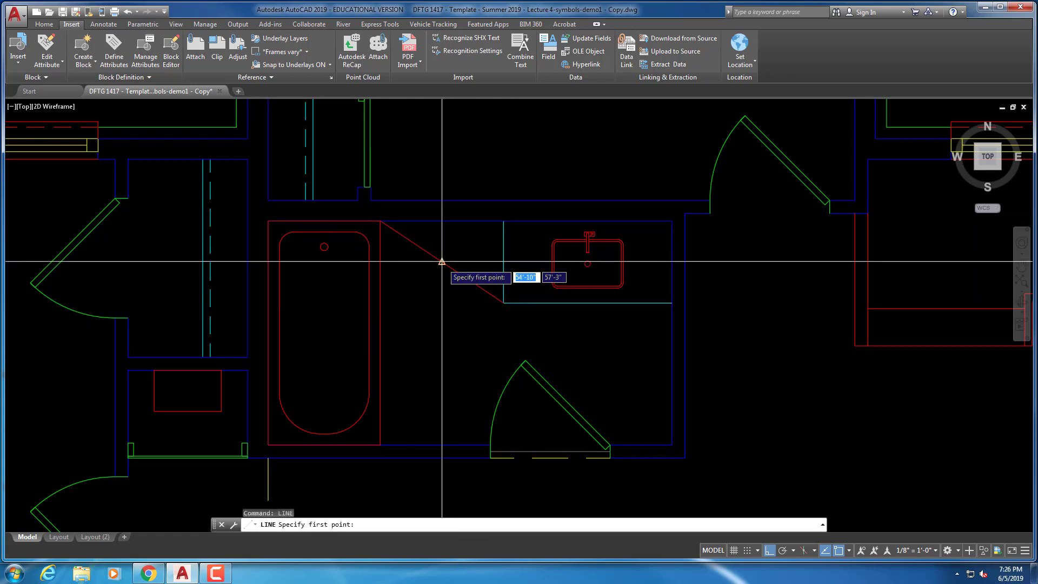
click(441, 262)
click(441, 174)
key(Escape)
Erase the diagonal guide line between the tub and the counter, keeping the vertical one
right_click(433, 245)
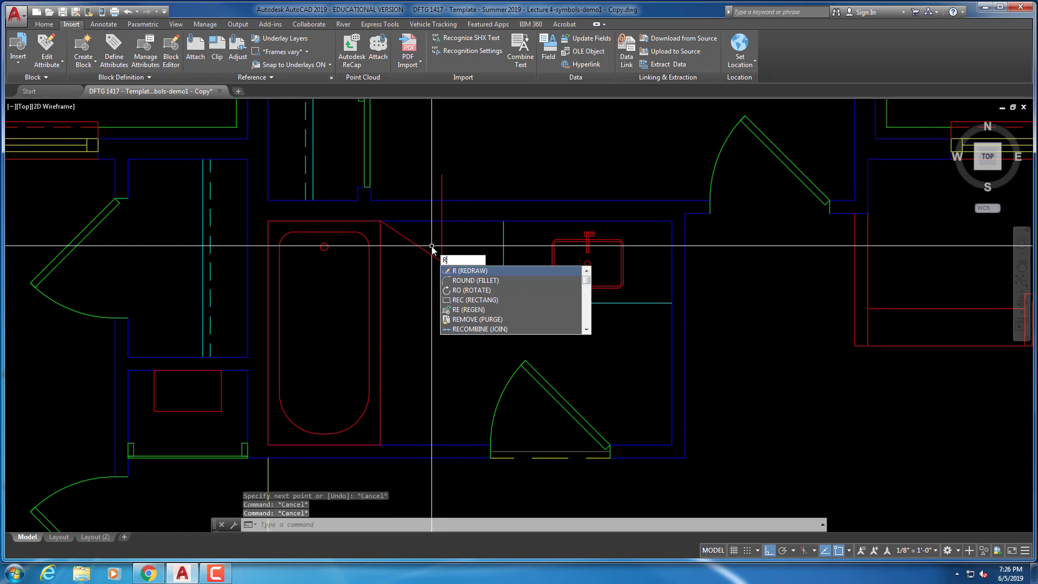
key(Escape)
click(430, 253)
key(Return)
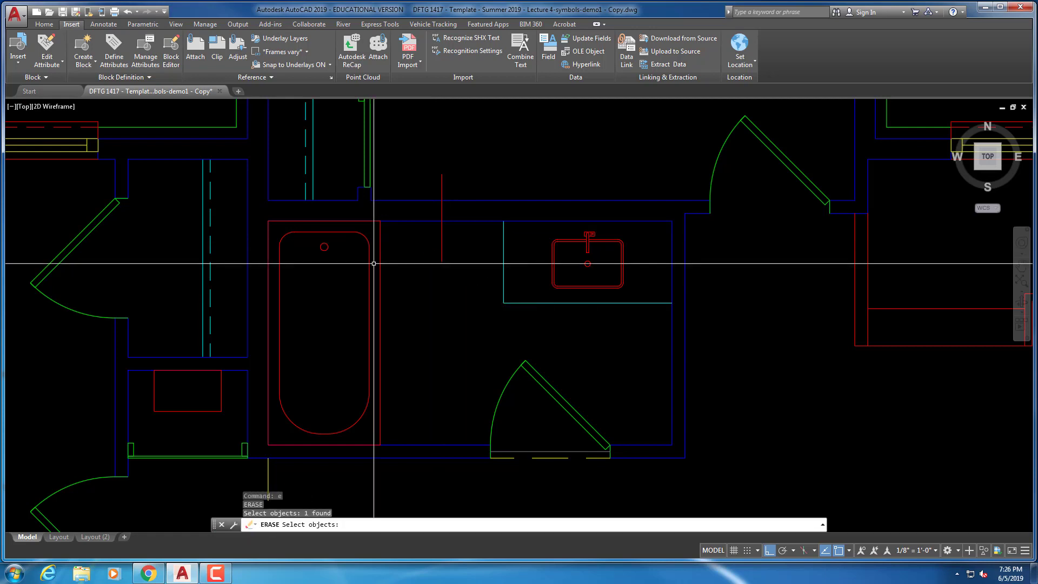
key(Escape)
key(Escape)
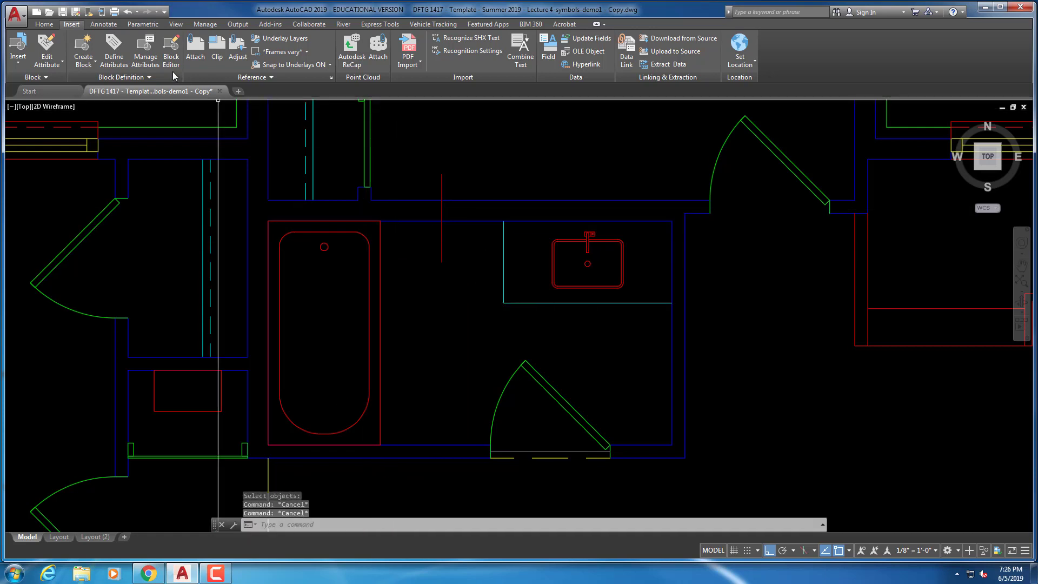
Insert the Toilet - Imperial block in the open area just east of the bathroom
click(176, 25)
click(301, 62)
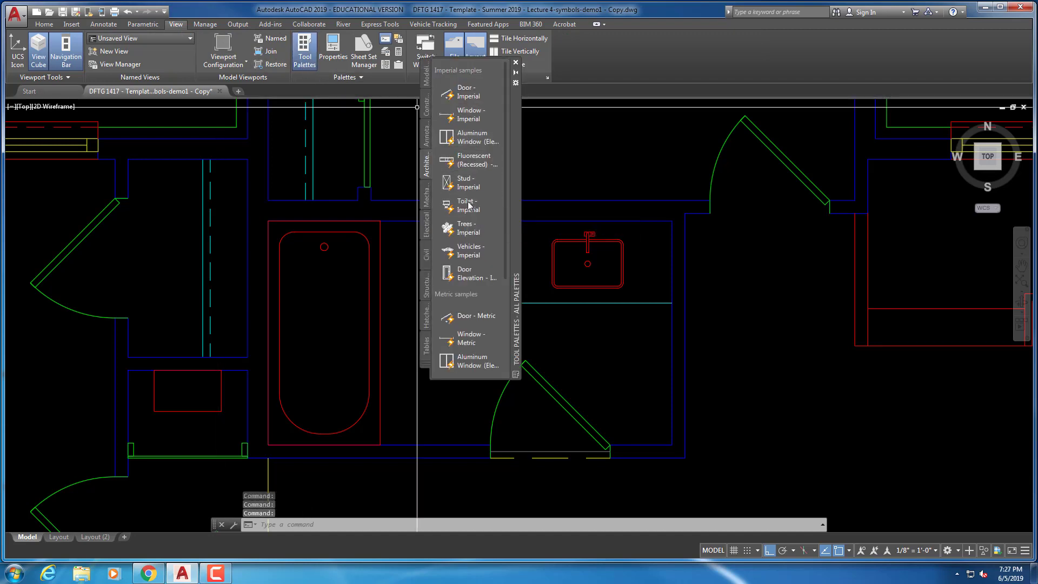
click(467, 206)
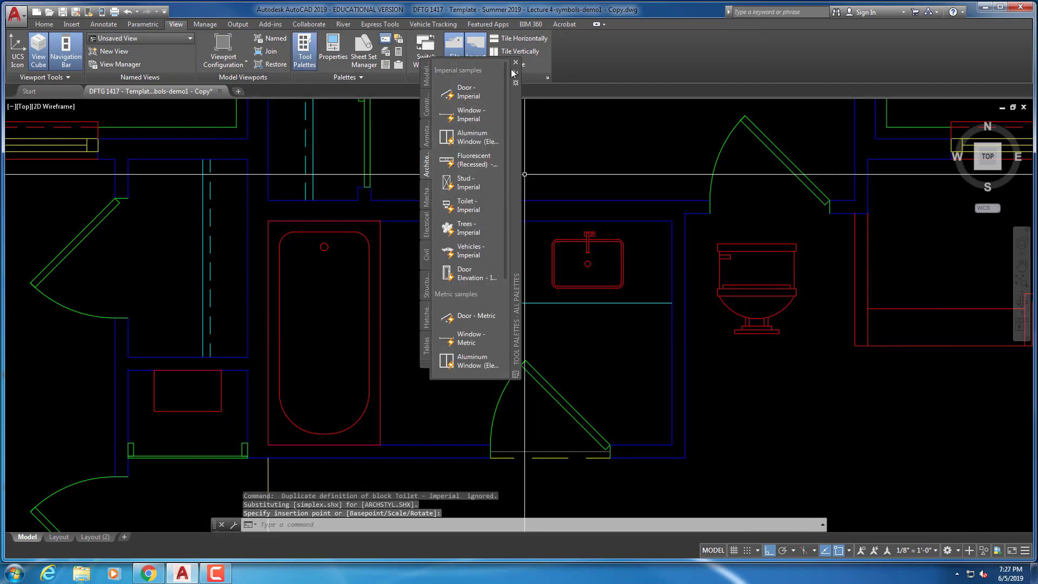
key(Escape)
key(Escape)
Switch the inserted toilet block to its Round (Plan) view
click(795, 250)
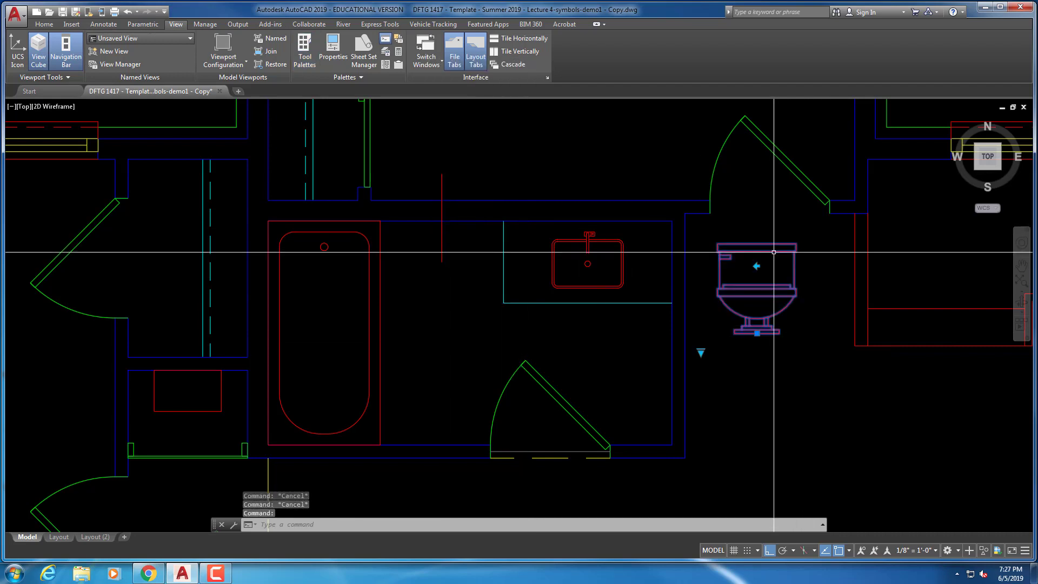
click(701, 352)
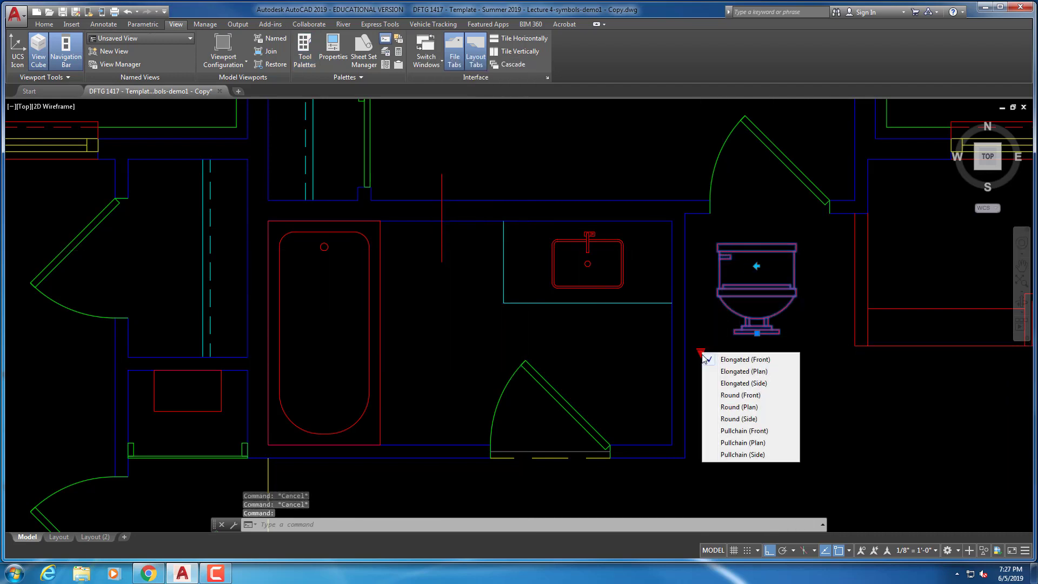
click(727, 408)
key(Escape)
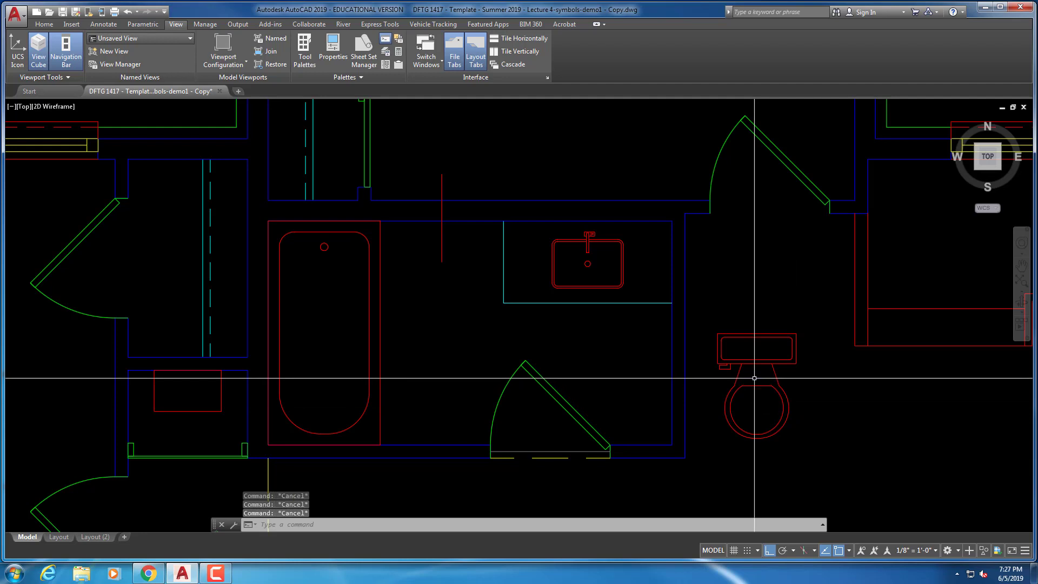
Move the toilet by its tank's upper-edge midpoint to where the vertical guide line crosses the bathroom's upper inner wall line
text(m)
key(Return)
click(777, 306)
click(759, 362)
key(Return)
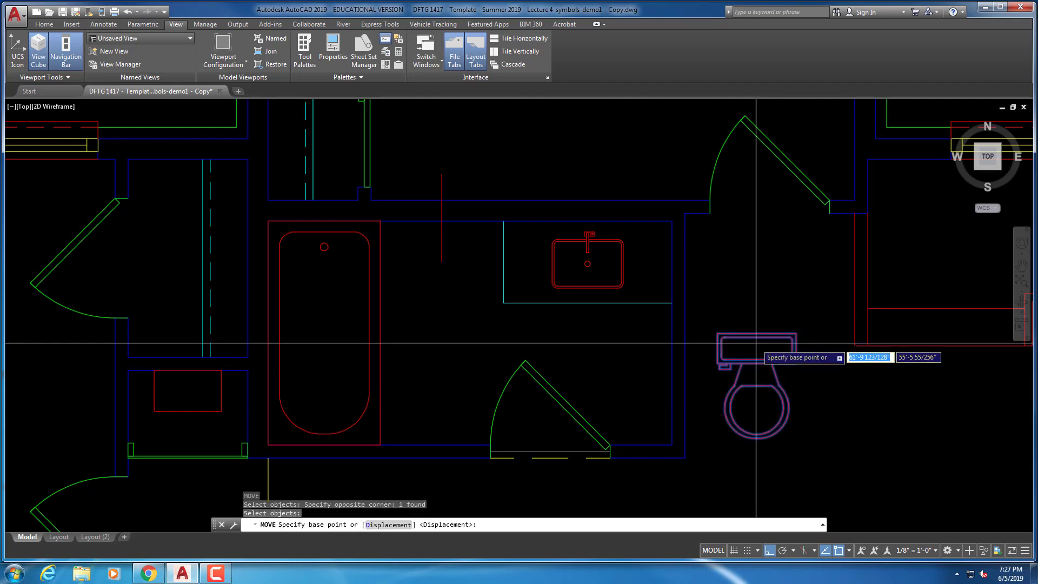
click(751, 332)
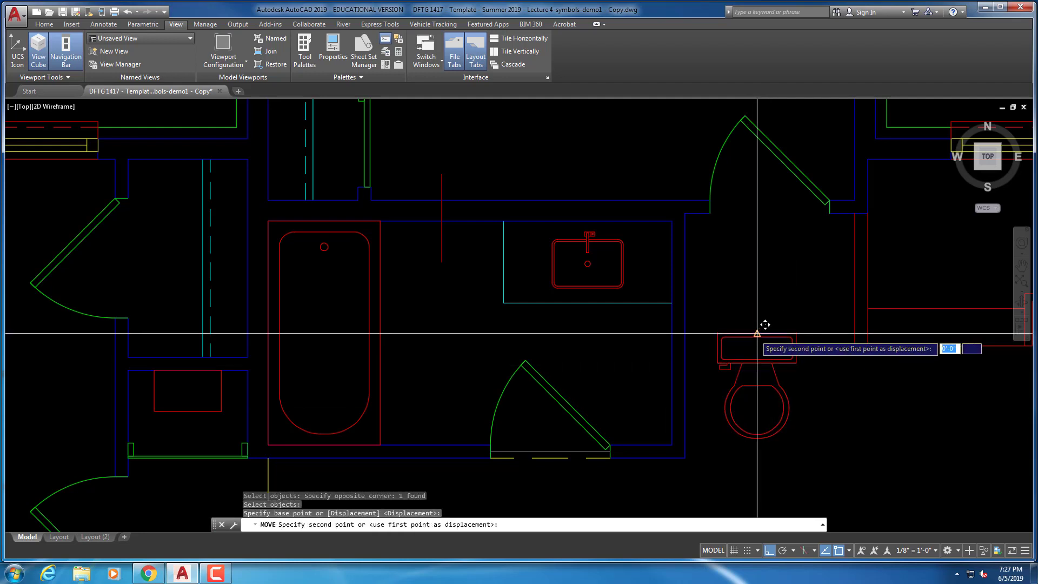
click(442, 220)
key(Escape)
key(Escape)
key(Escape)
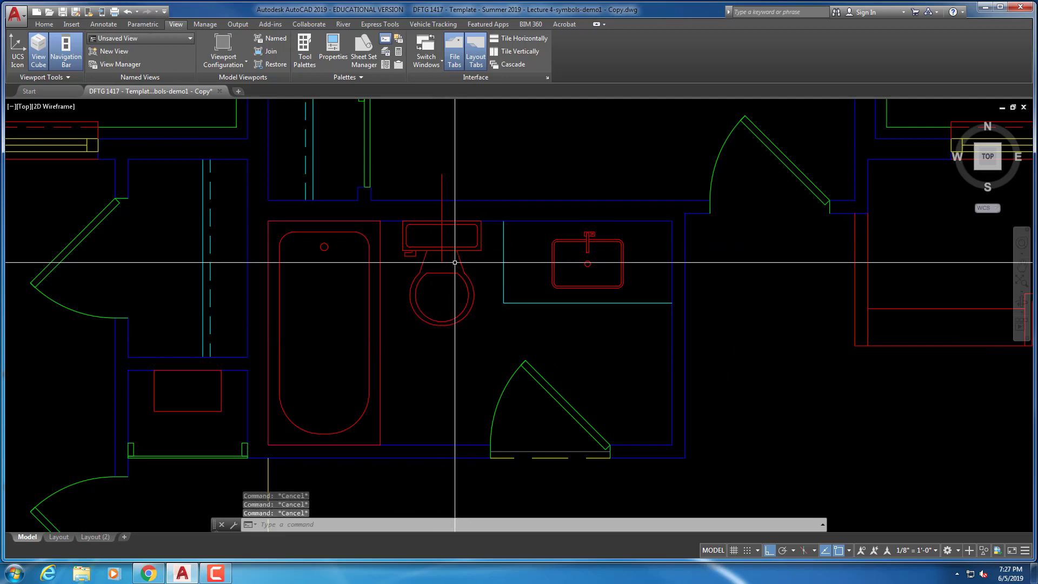
Move the toilet 2 inches straight down, away from the bathroom's upper wall
key(Return)
click(444, 324)
key(Return)
click(448, 351)
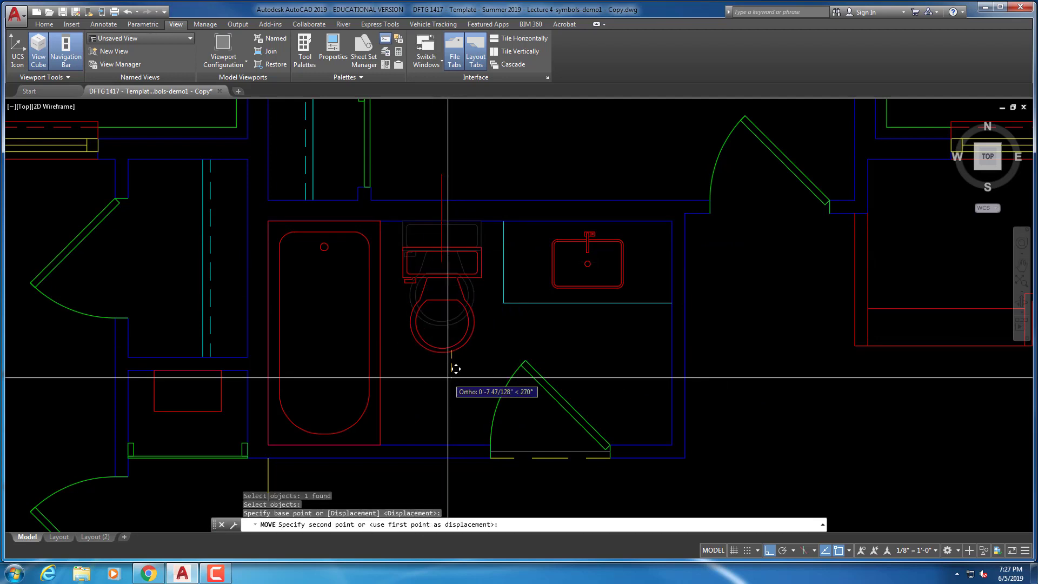
text(2)
key(Return)
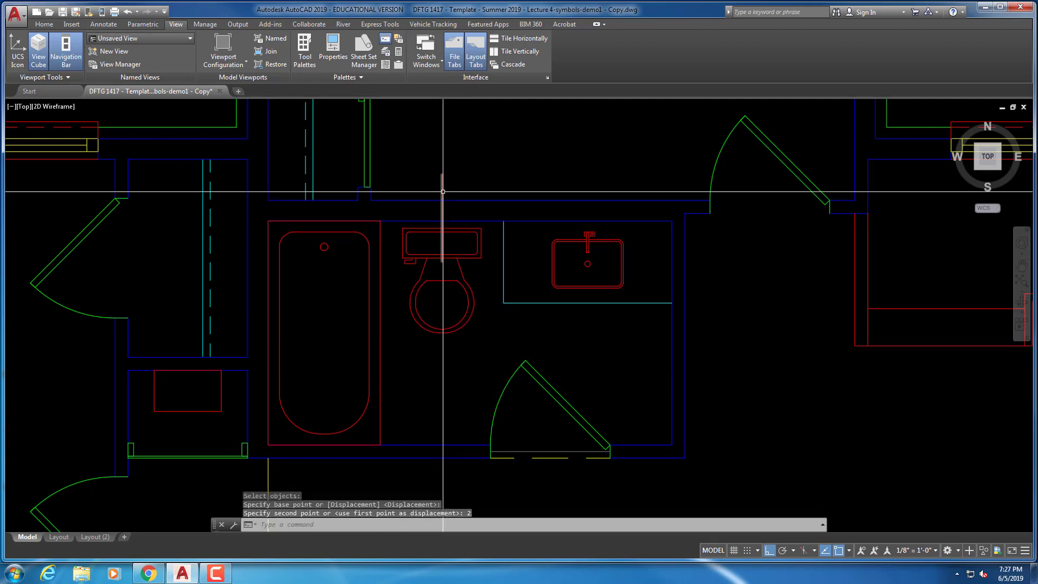
Erase the vertical guide line running through the toilet and the bathroom's upper wall
key(Escape)
key(Escape)
text(e)
key(Return)
click(449, 176)
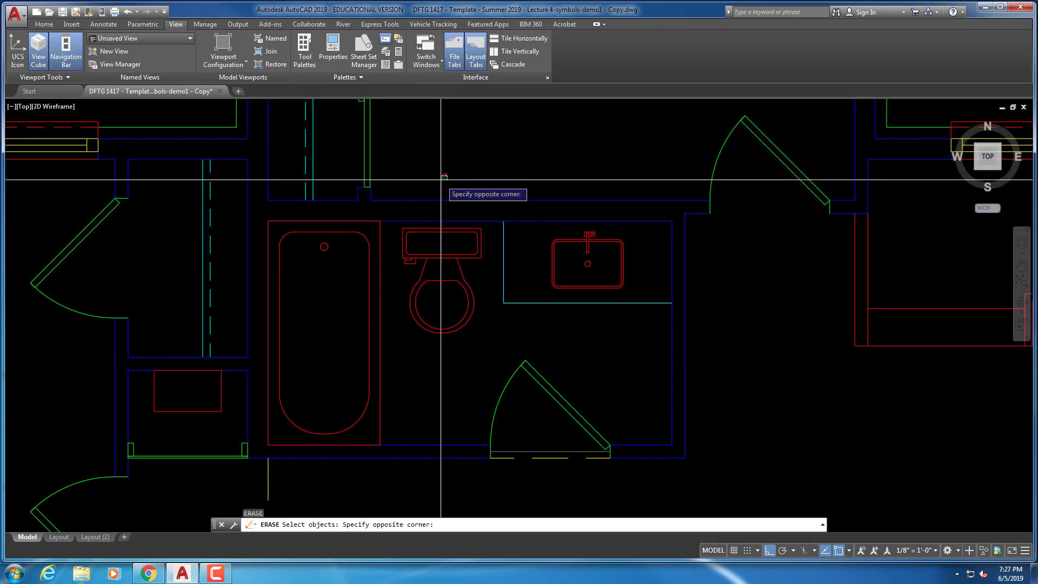
click(440, 179)
key(Return)
key(Escape)
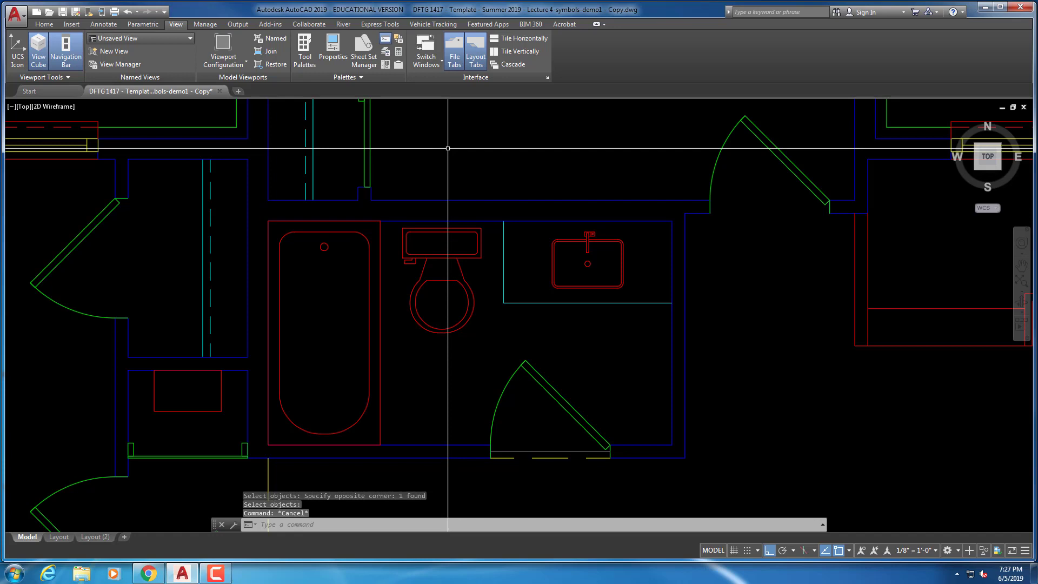
Make A-2-WALL-PRHT the current layer for drawing partial-height walls in the southern part of the plan
scroll(447, 148, down, 4)
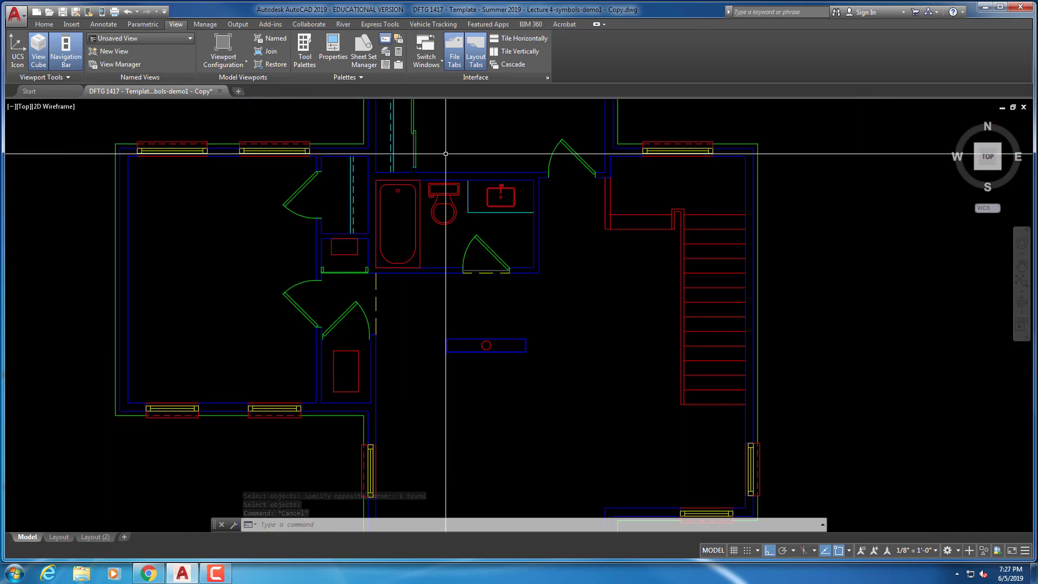
mouse_move(489, 143)
middle_down()
mouse_move(501, 234)
mouse_move(484, 375)
mouse_move(482, 365)
mouse_move(526, 336)
middle_up()
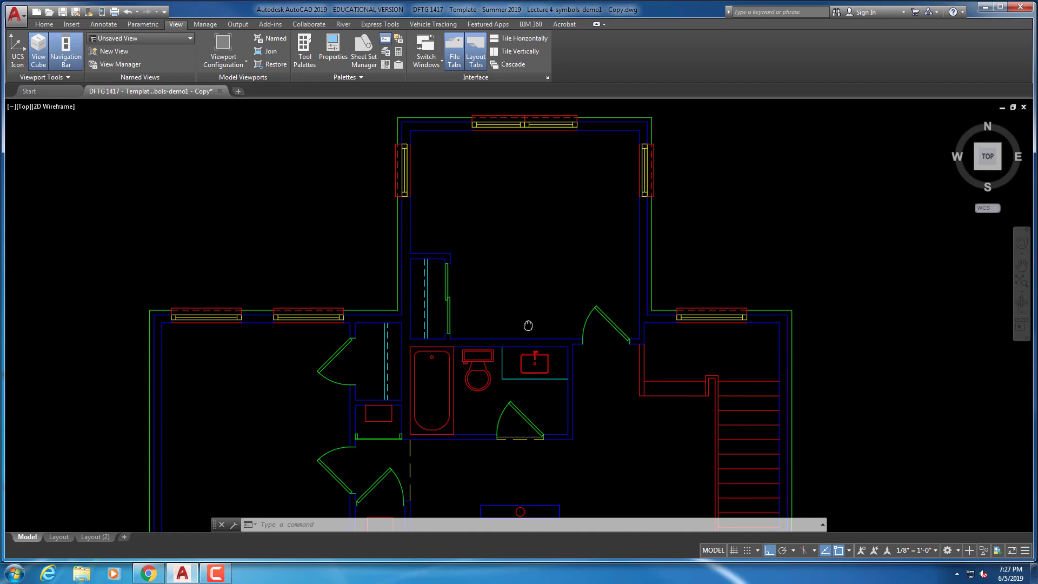
middle_drag(528, 325, 542, 300)
scroll(549, 232, down, 4)
middle_drag(548, 262, 522, 245)
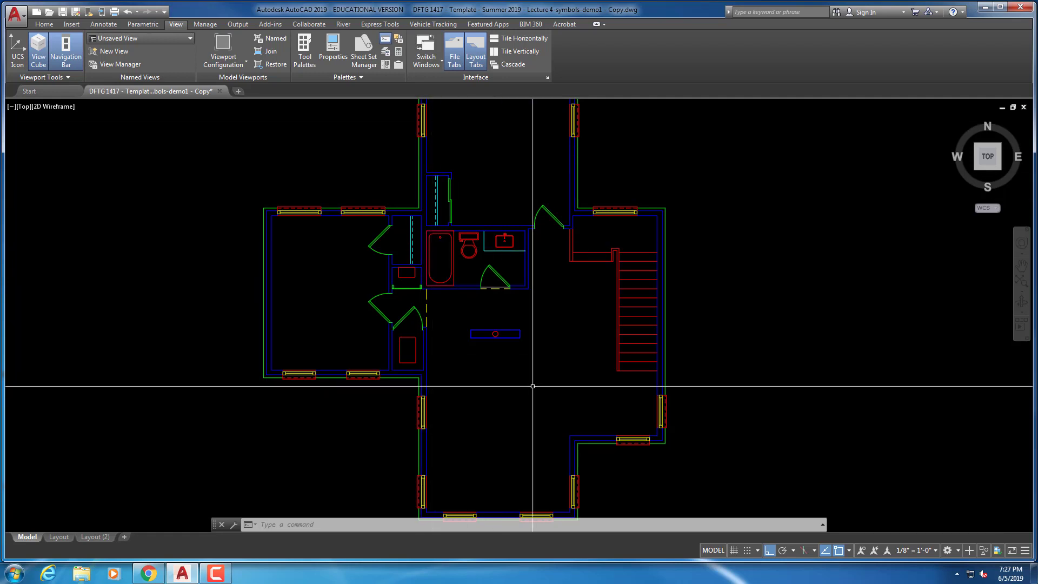
scroll(510, 340, up, 4)
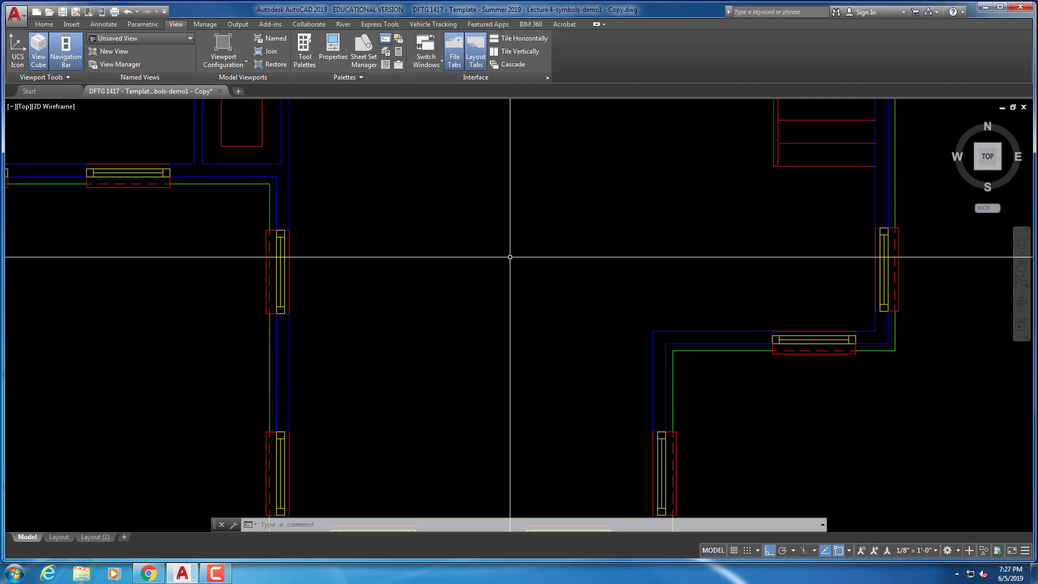
click(41, 25)
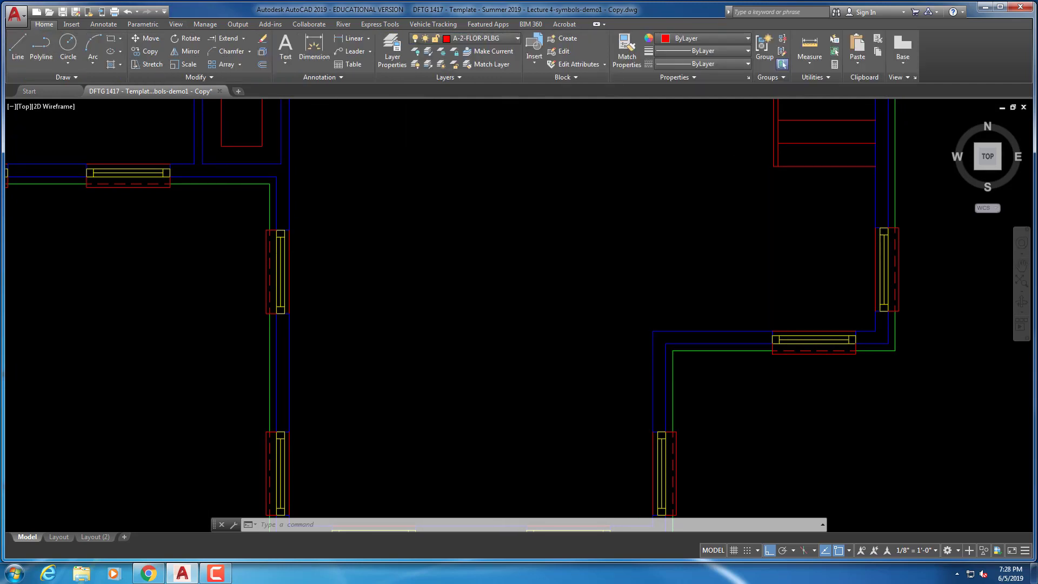
click(502, 35)
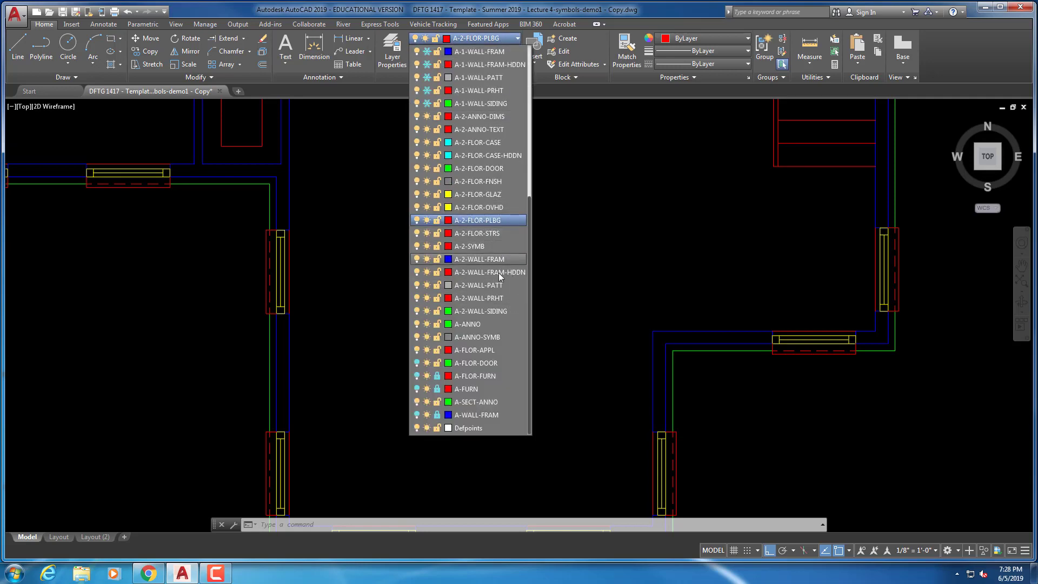
click(491, 297)
click(490, 295)
key(Escape)
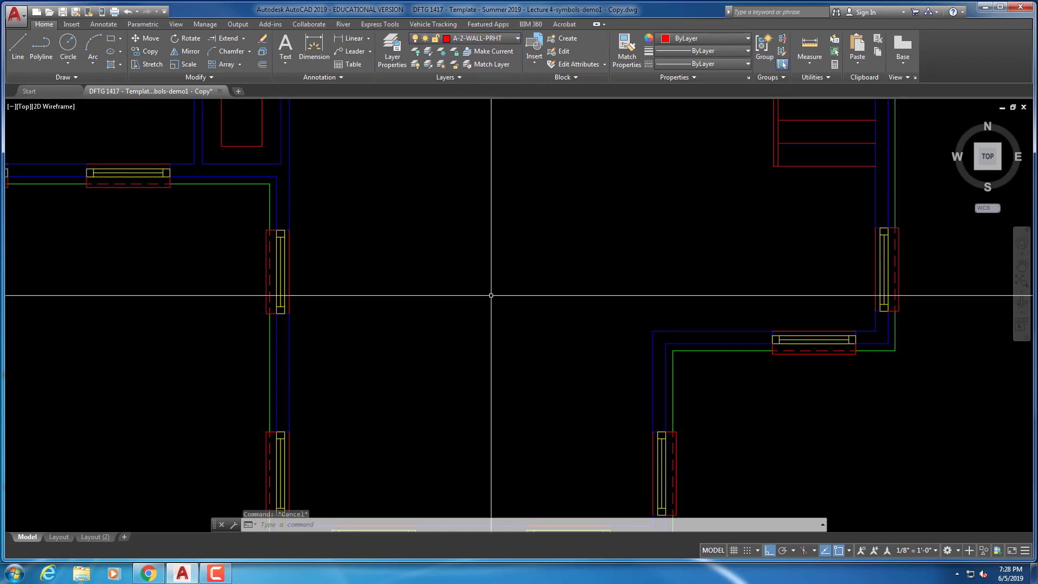
Draw a horizontal line from the inside corner of the southeast wall jog west to the opposite inner wall line
text(l)
key(Return)
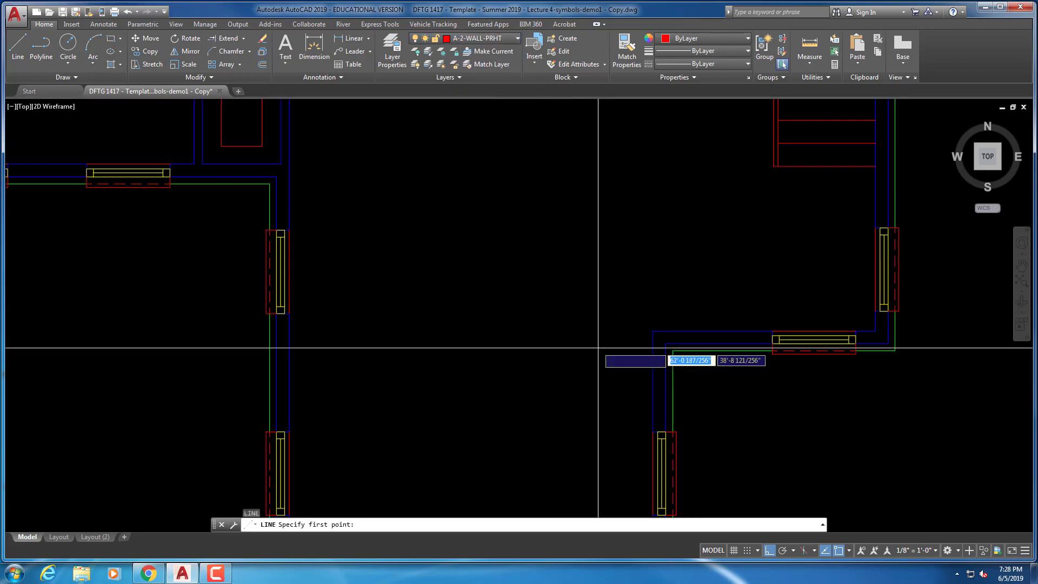
click(654, 331)
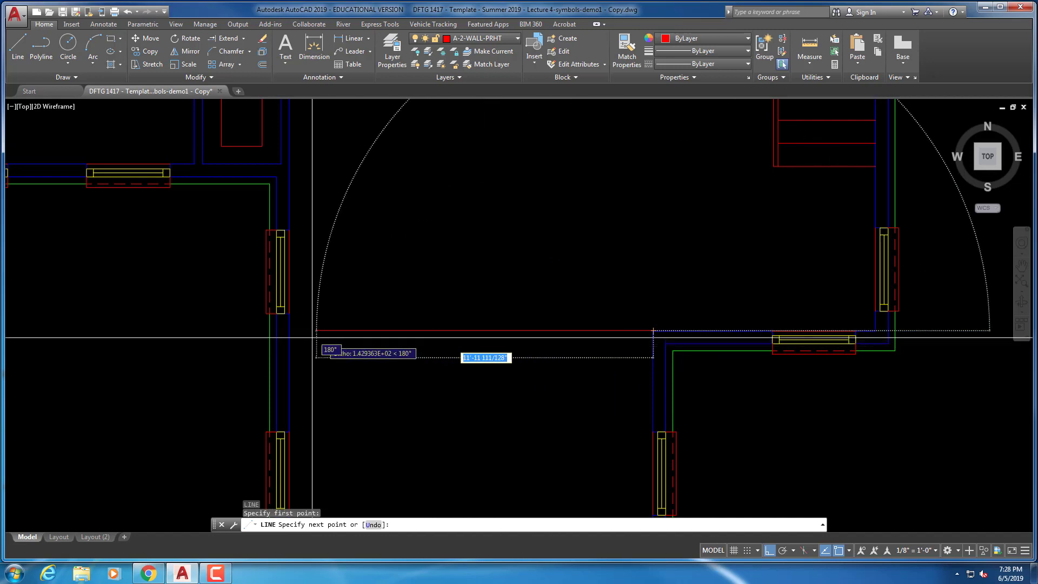
click(290, 331)
key(Escape)
key(Escape)
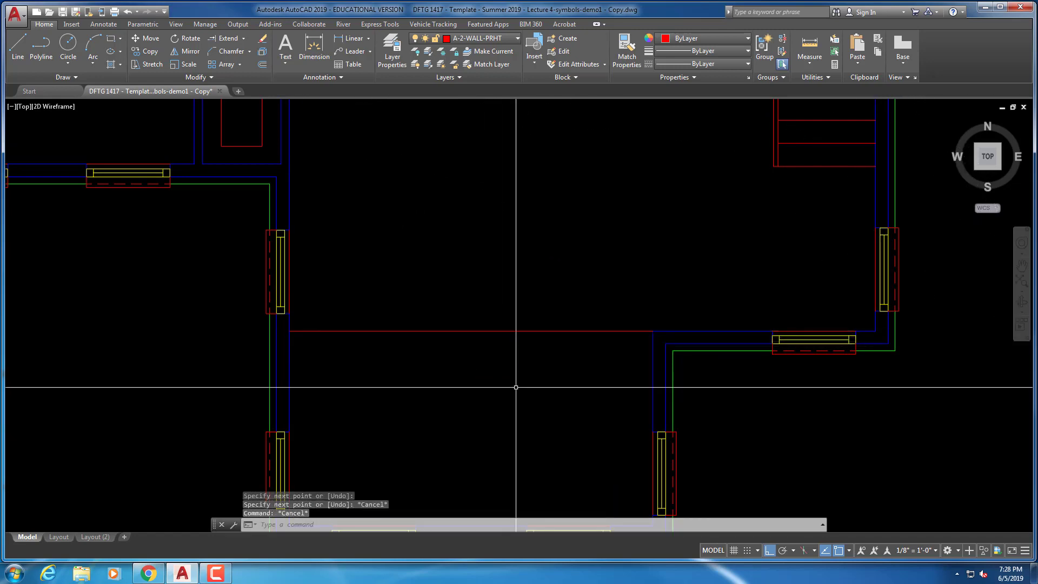
key(Escape)
key(Escape)
Offset the new horizontal line 3.5 inches downward to form the partial-height wall's second face
key(Return)
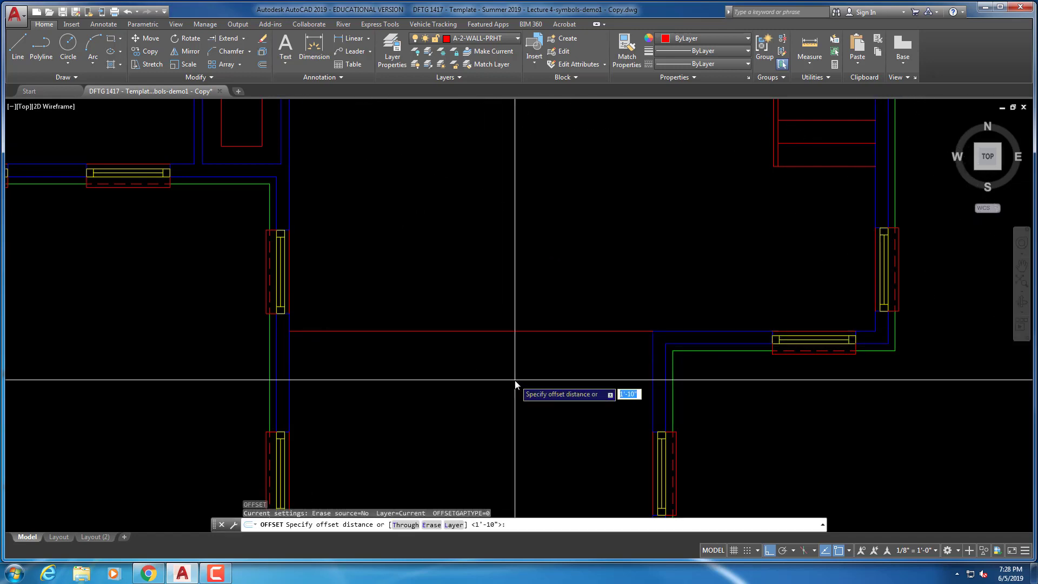
text(3.5)
key(Return)
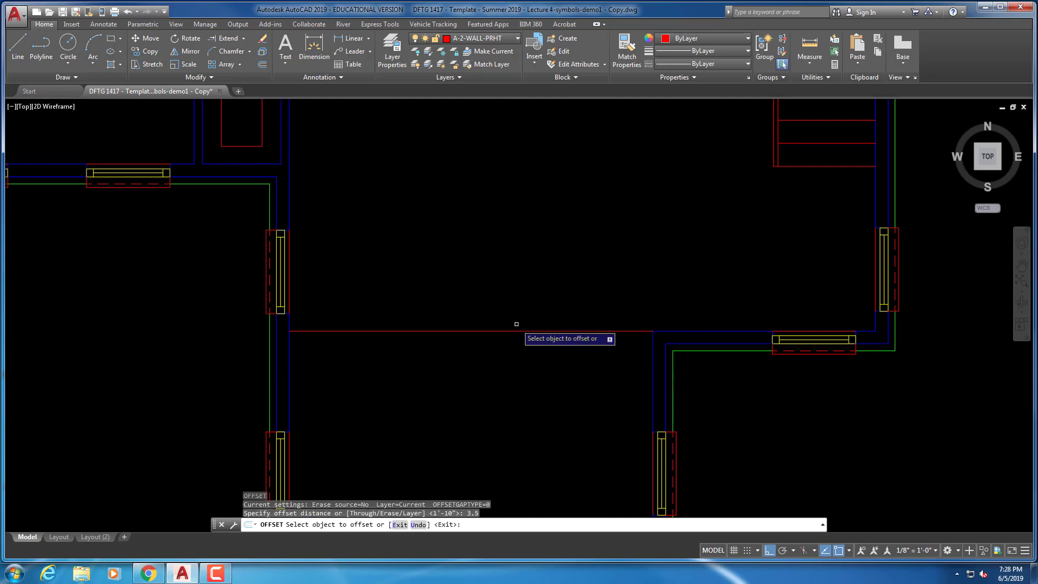
click(519, 330)
click(513, 383)
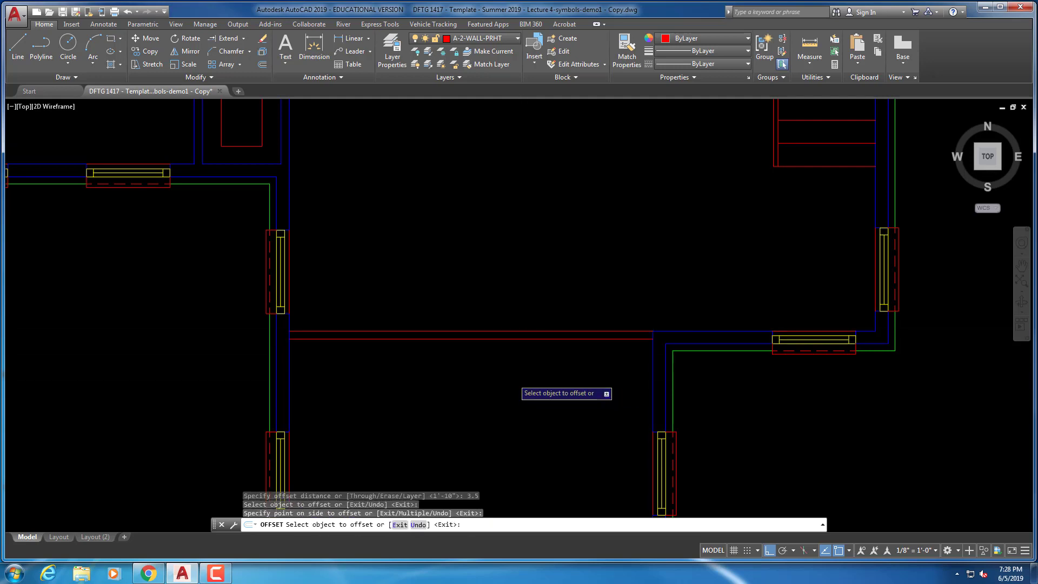
key(Escape)
key(Escape)
key(Escape)
Draw a vertical line from the wall jog's inside corner straight up to about the height of the stairs' lower end
middle_drag(605, 267, 477, 283)
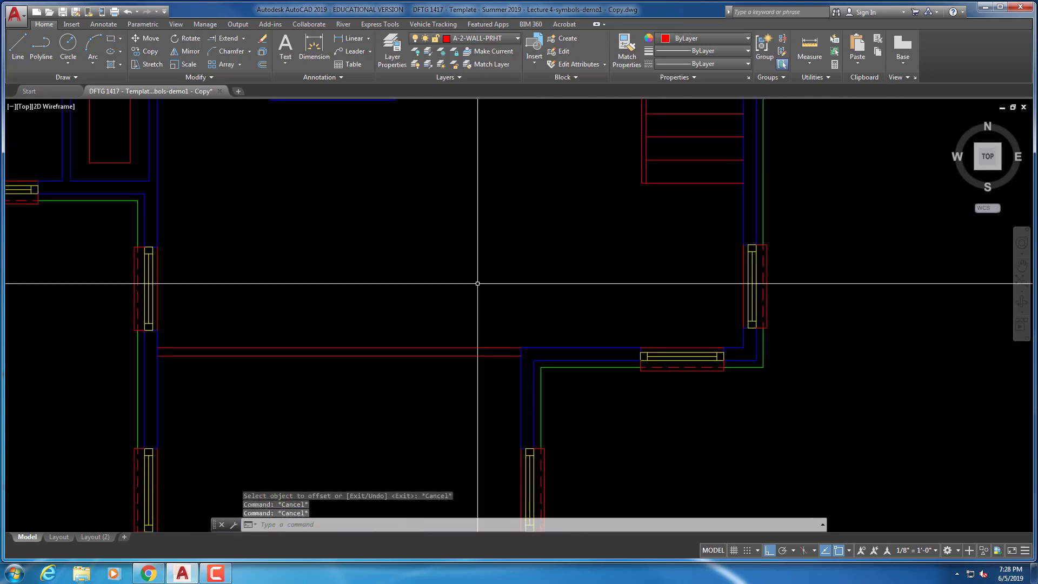
text(l)
key(Return)
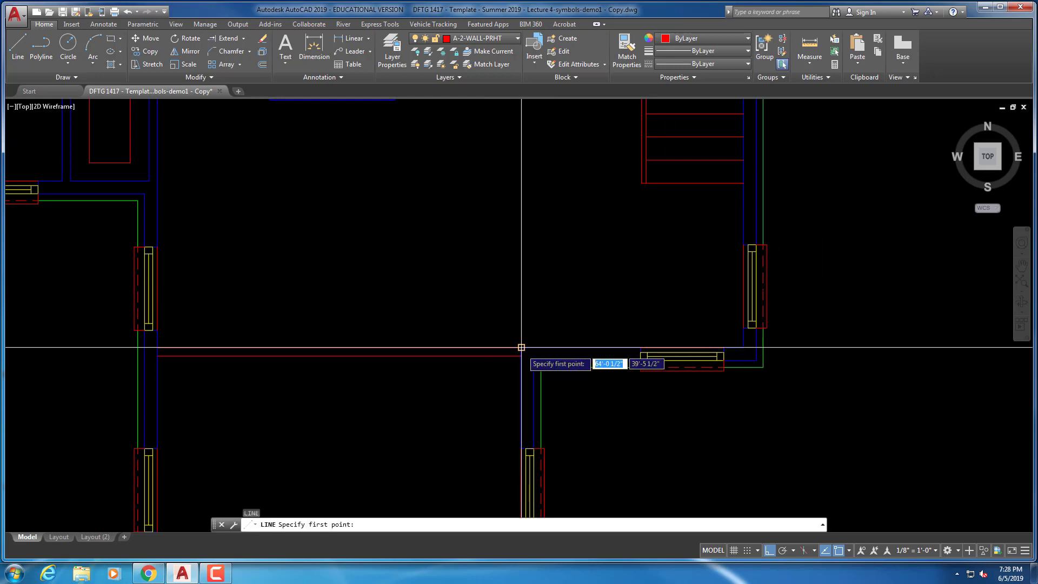
click(521, 347)
click(511, 172)
key(Escape)
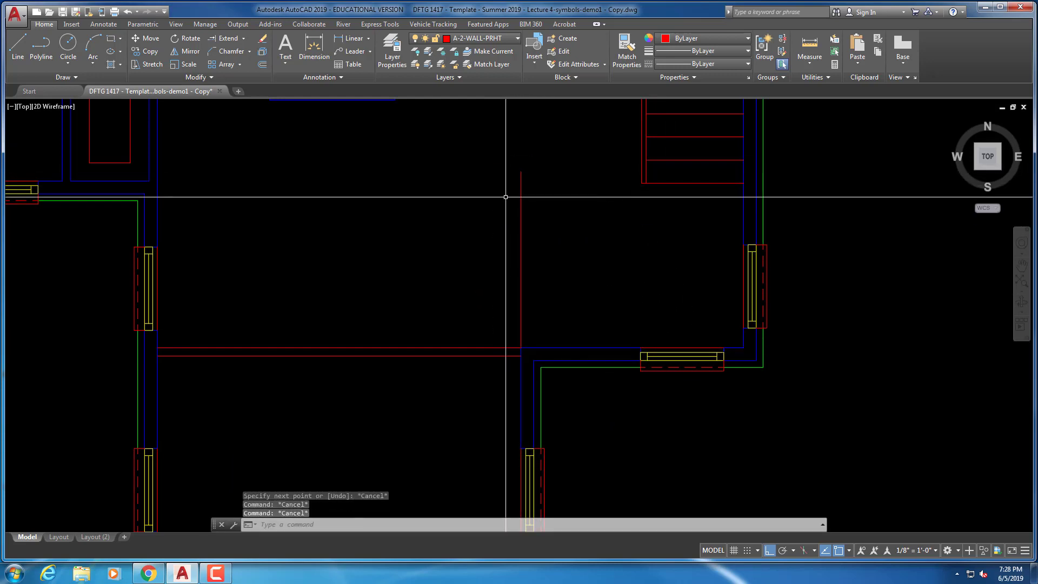
Offset the new vertical line 3.5 inches to the east to form the second partial-height wall's other face
text(o)
key(Return)
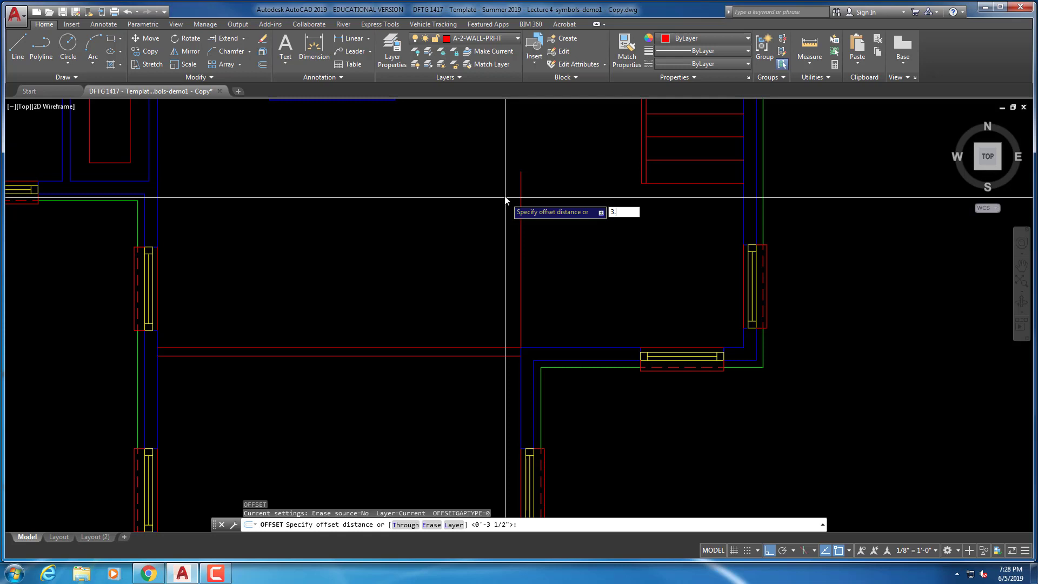
key(Return)
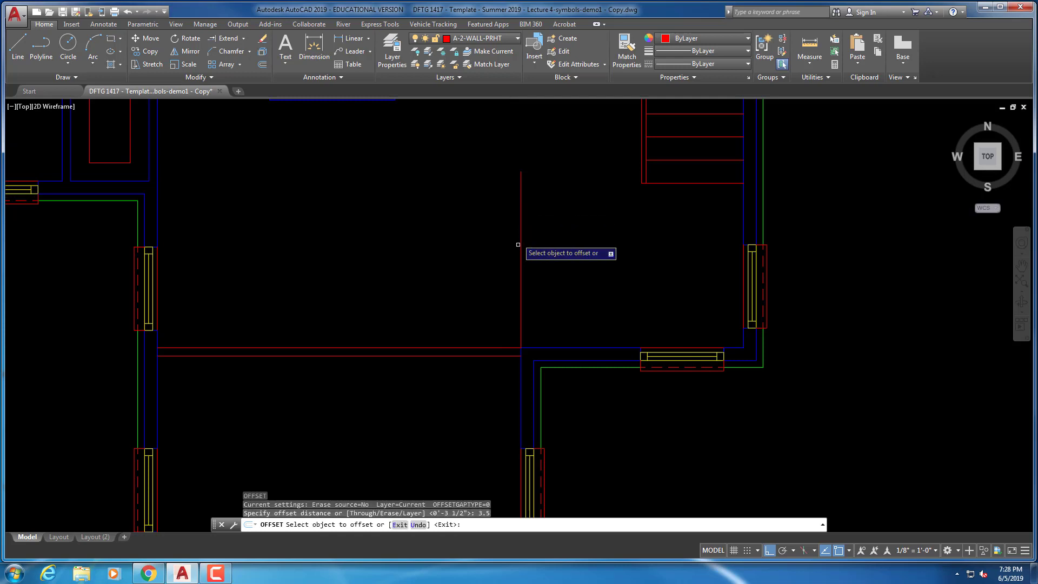
click(522, 282)
click(581, 280)
key(Escape)
key(Escape)
key(Escape)
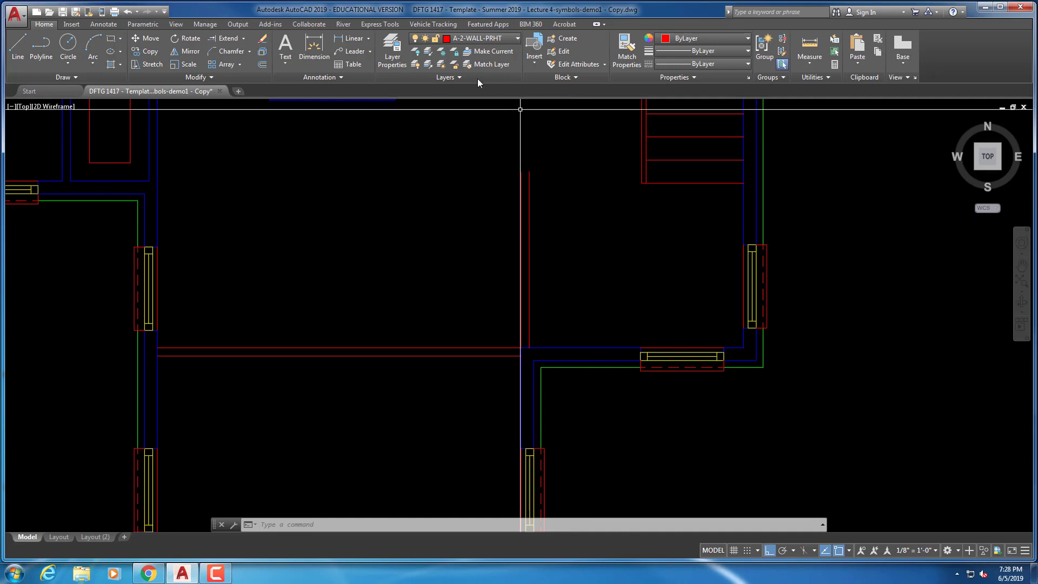
Offset the southeast jog's horizontal outer framing line 9'2" upward toward the stairs
click(263, 65)
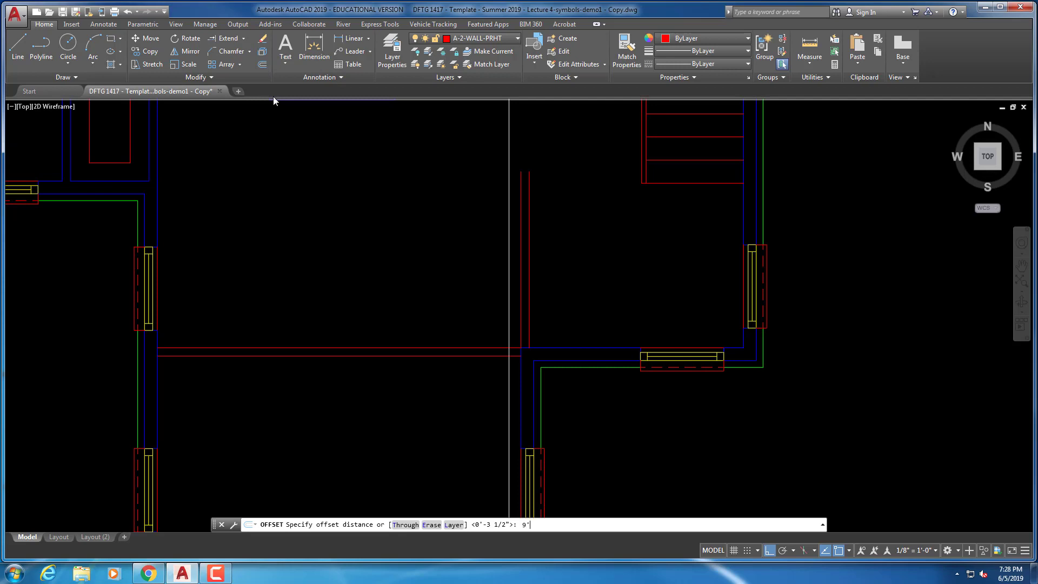
text(9'2)
key(Return)
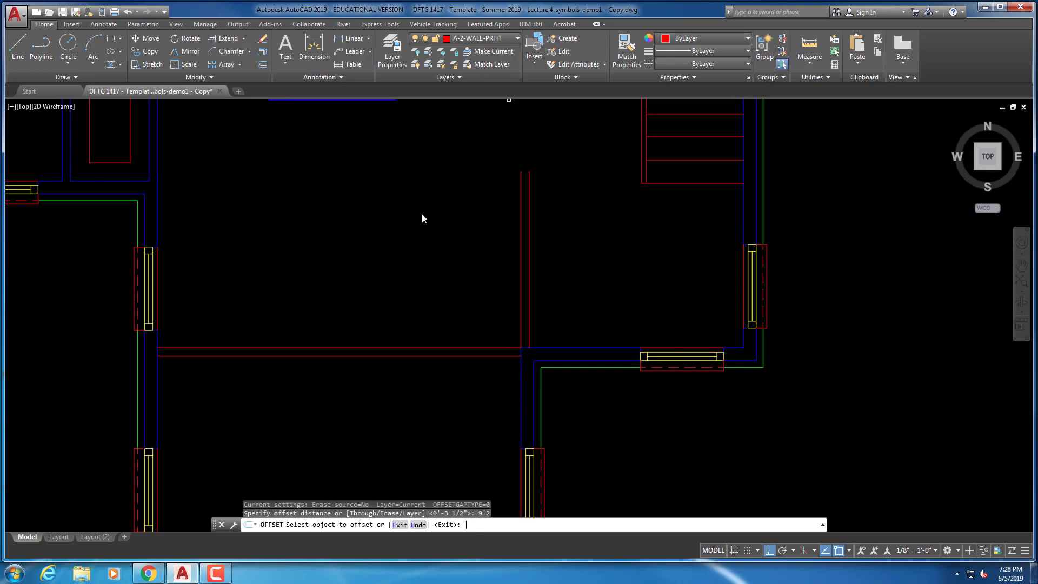
click(554, 360)
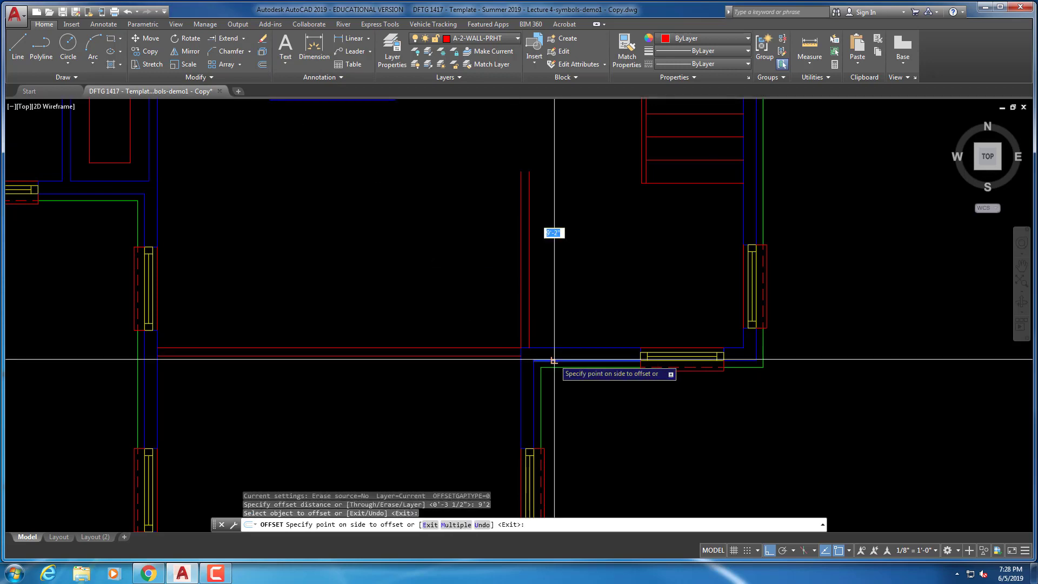
click(552, 235)
key(Escape)
key(Escape)
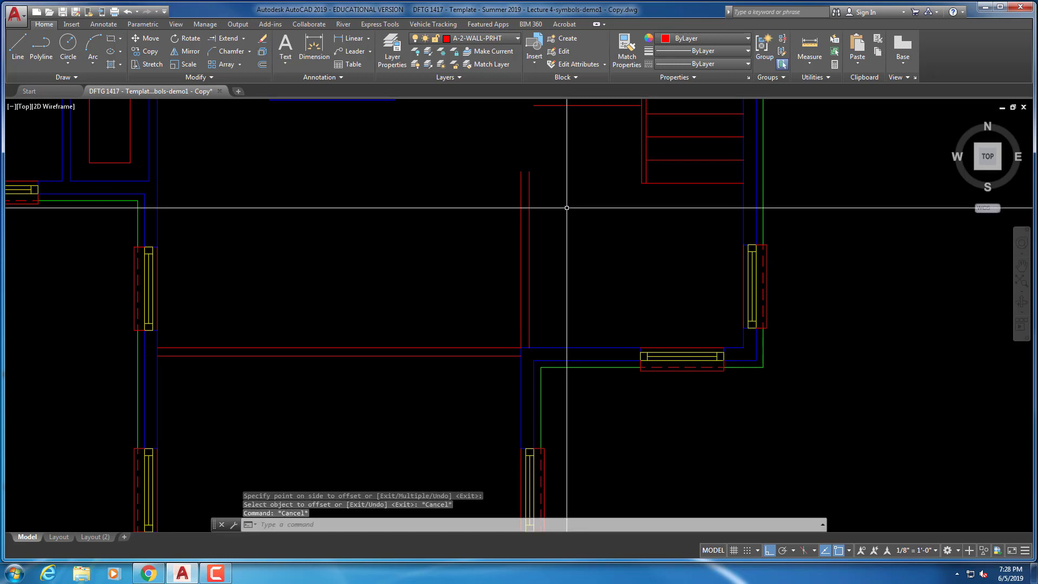
Offset the horizontal partial-height wall line beside the stairs 3.5 inches upward to form the wall's other face
middle_drag(569, 184, 553, 333)
scroll(557, 273, up, 2)
key(Escape)
key(Escape)
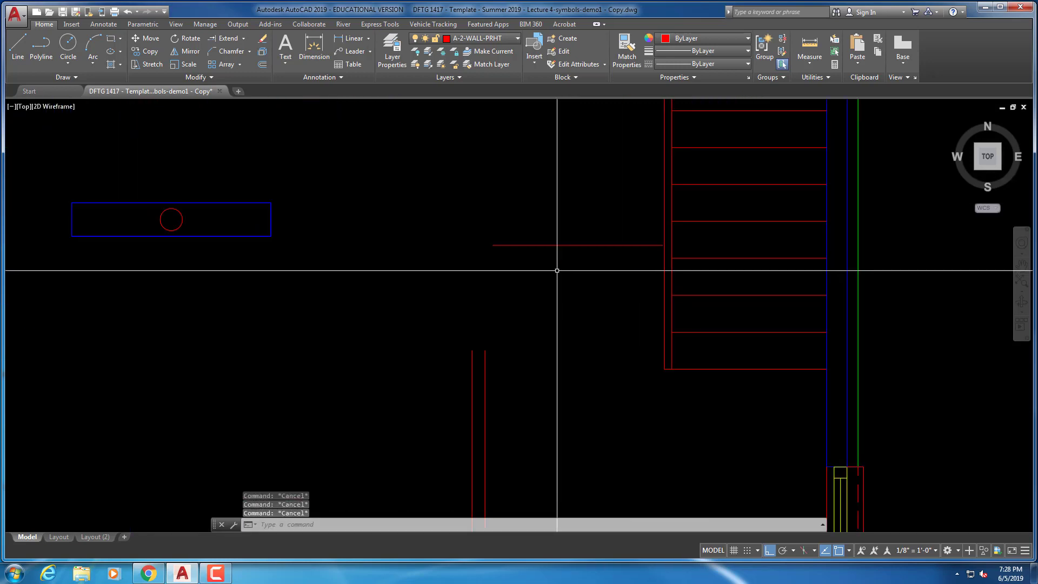
text(o)
key(Return)
text(3.5)
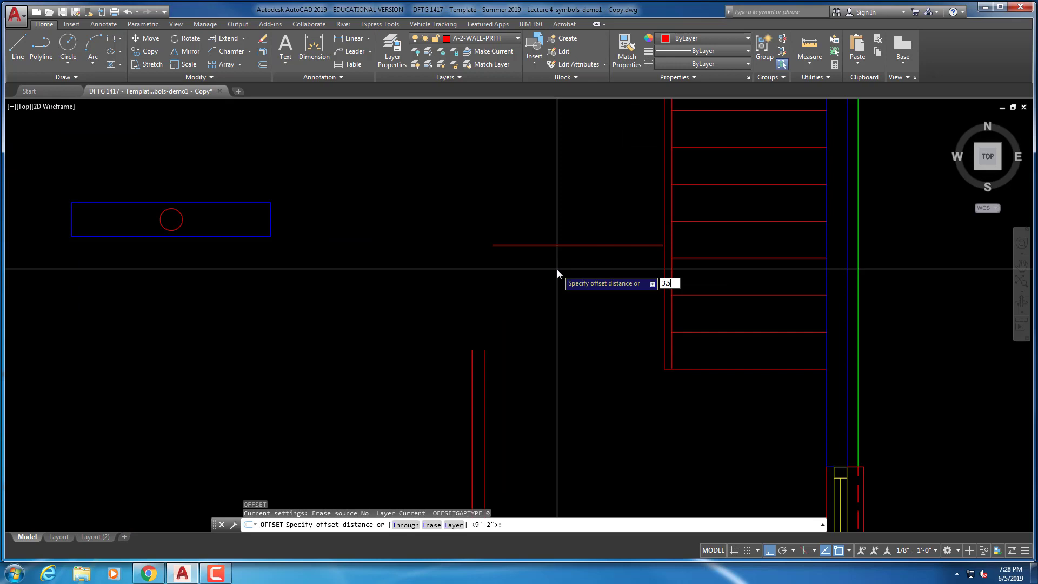
key(Return)
click(556, 245)
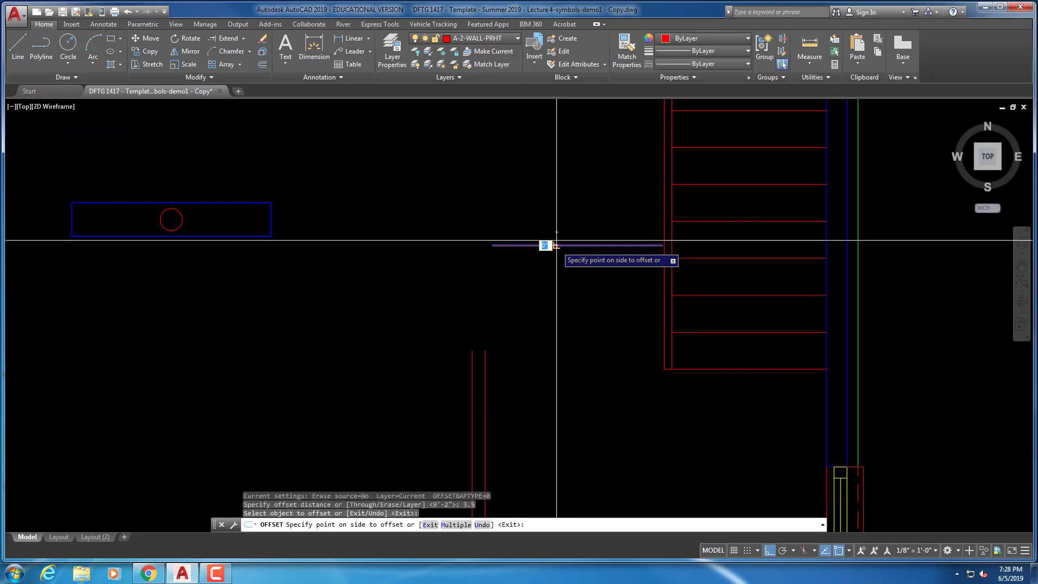
click(546, 238)
key(Escape)
key(Escape)
key(Escape)
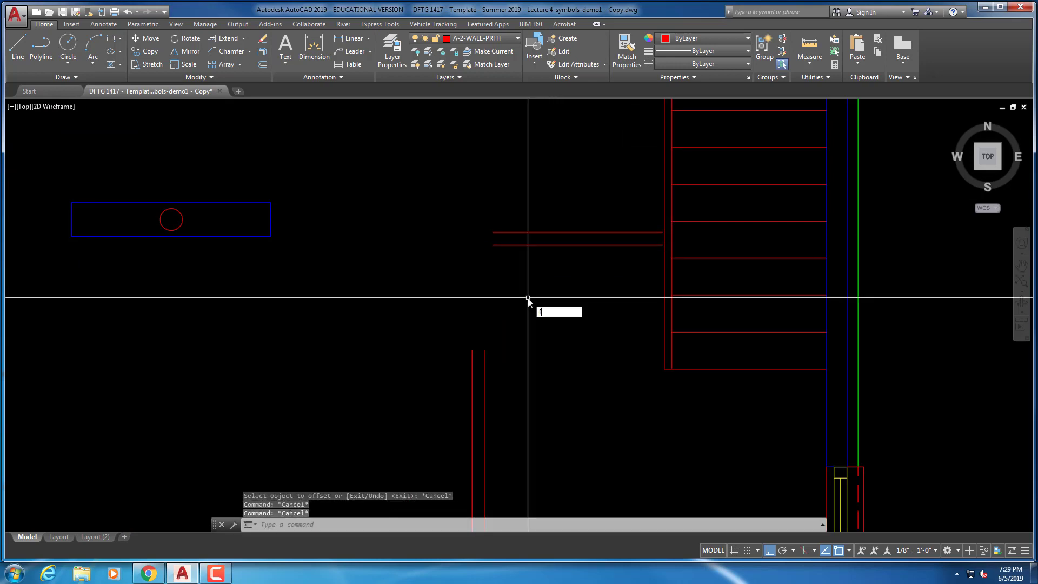
Fillet the inner and outer face lines of the horizontal and vertical partial-height walls into a square corner west of the stairs
key(Return)
click(530, 245)
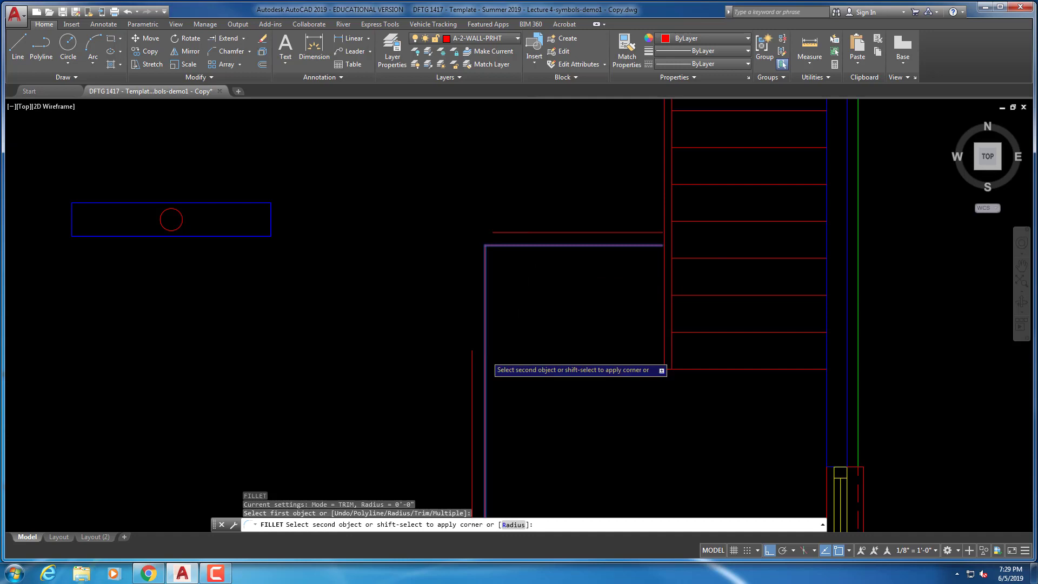
click(485, 352)
key(Return)
click(531, 232)
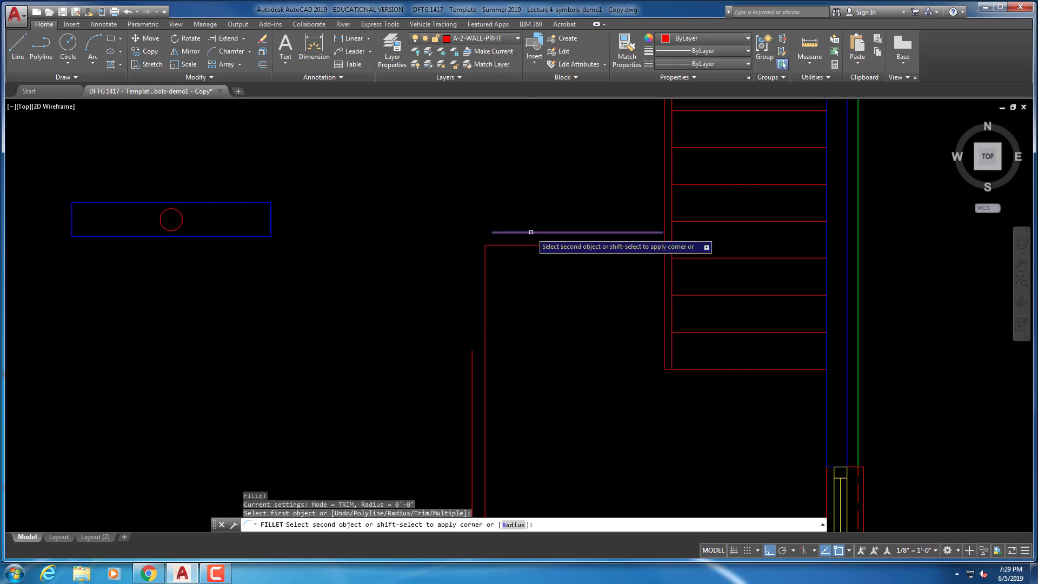
key(Escape)
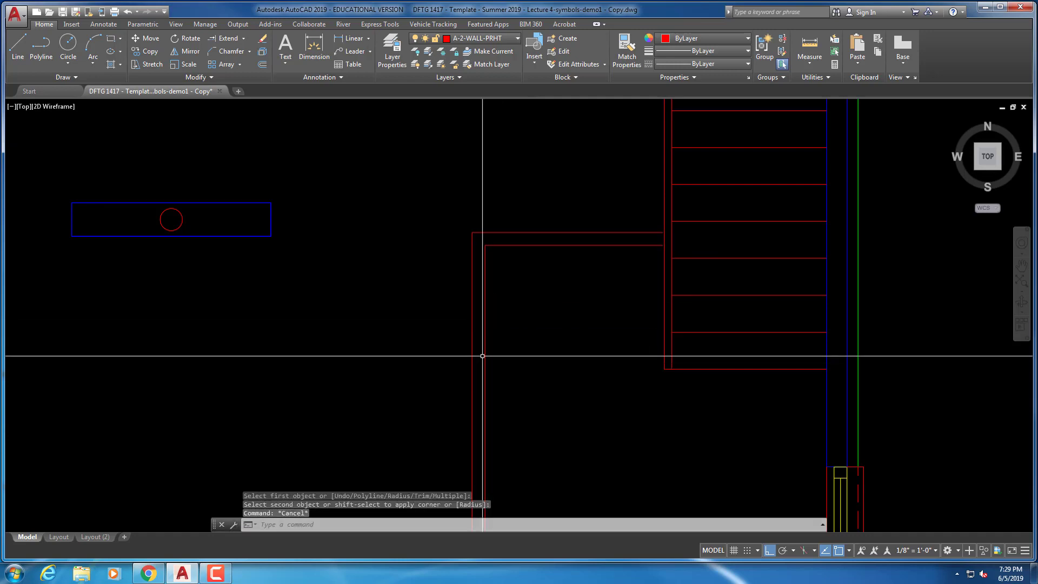
scroll(478, 351, down, 4)
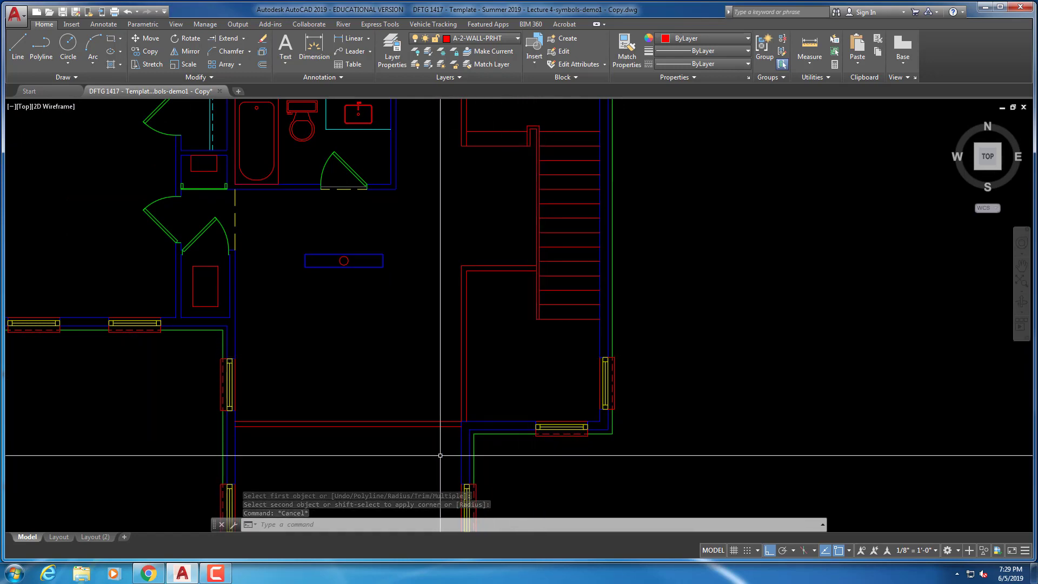
scroll(475, 342, down, 1)
scroll(476, 346, up, 3)
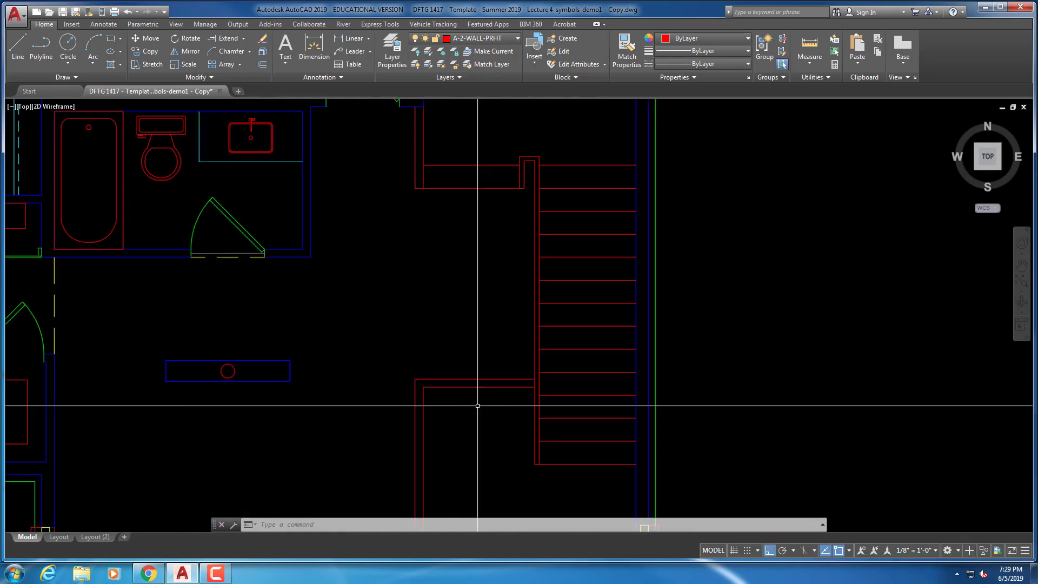
key(Escape)
key(Escape)
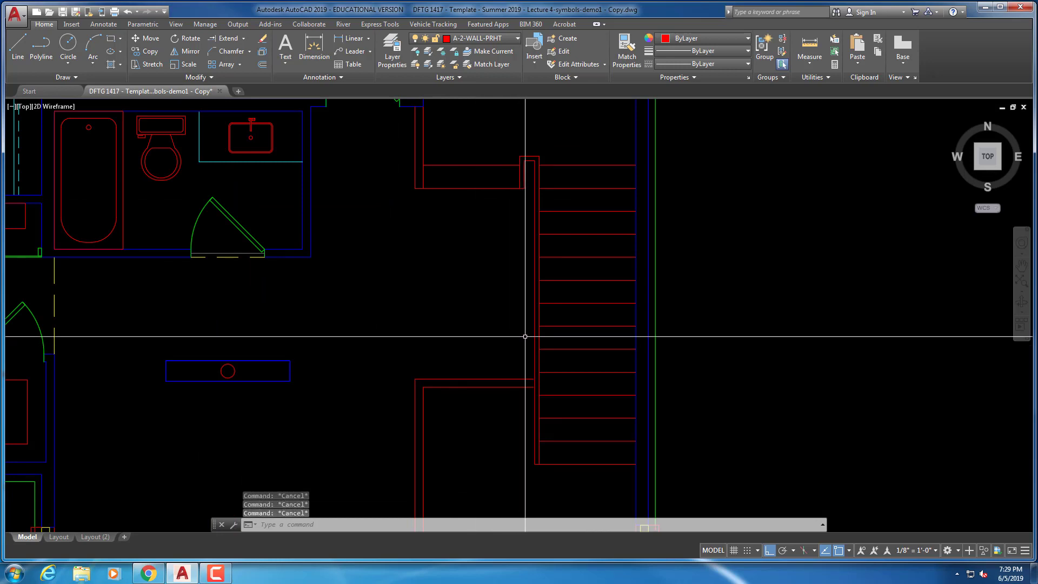
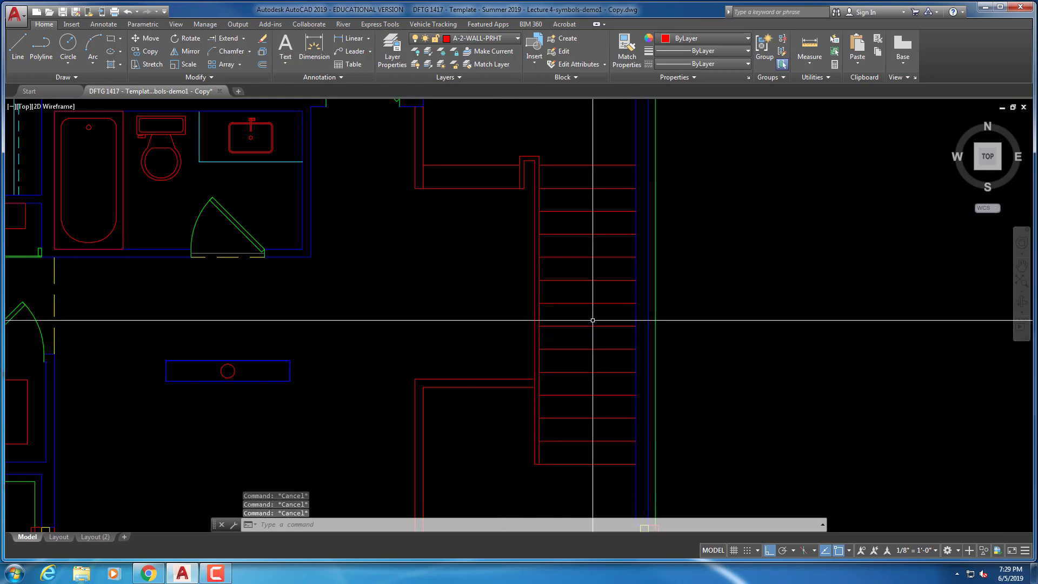
Offset the inner vertical line beside the green line of the exterior wall 4'5.5" towards the interior, past the stairs
click(260, 66)
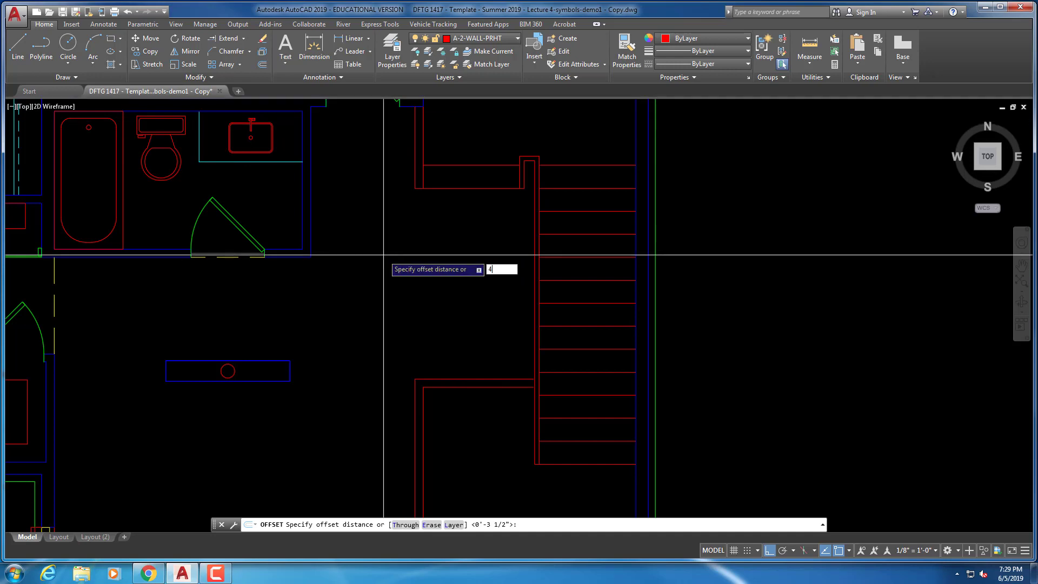
text(4'5.5)
key(Return)
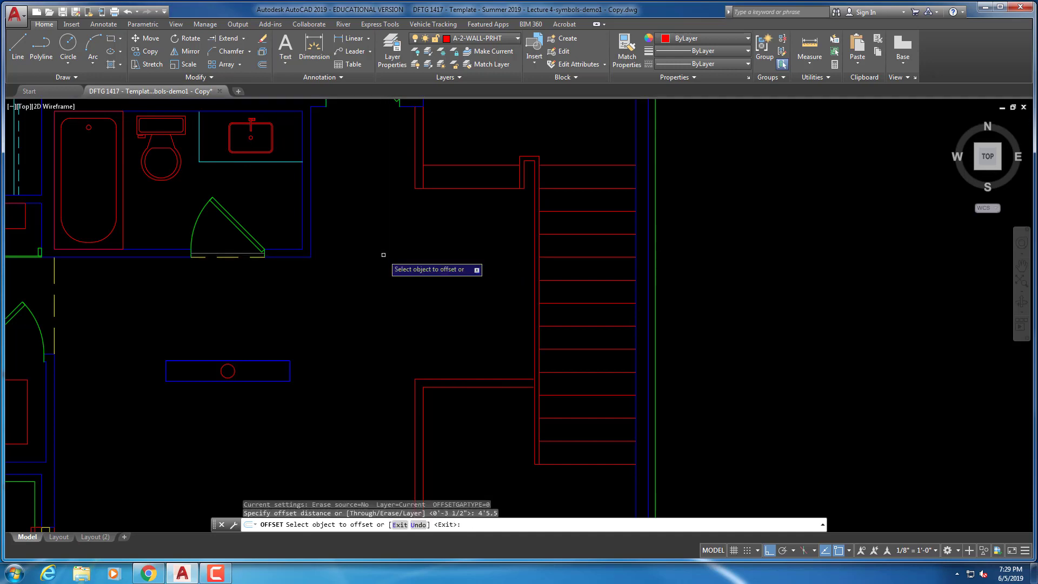
click(648, 348)
click(379, 346)
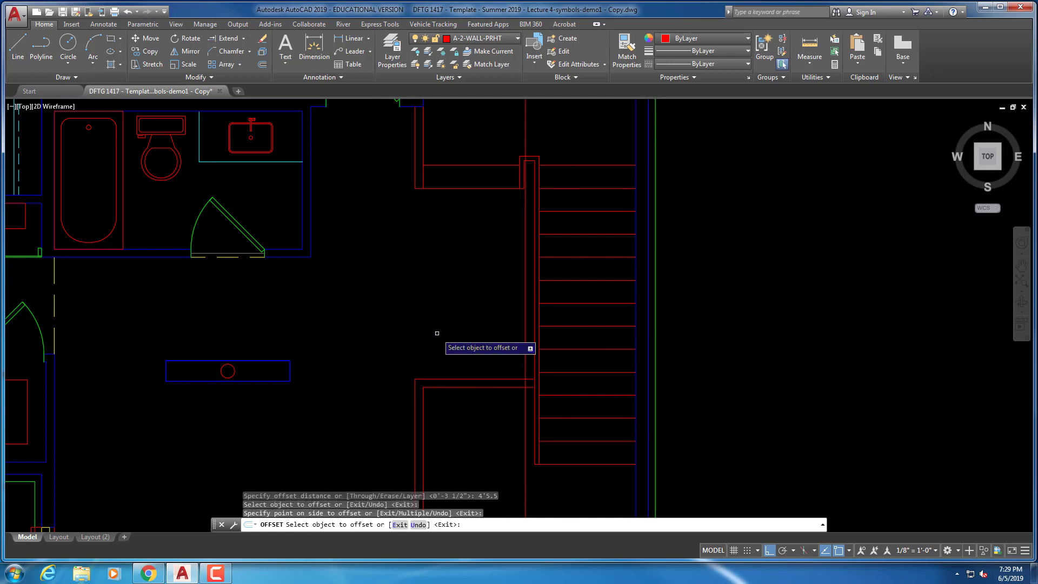
key(Escape)
key(Escape)
key(Escape)
key(Escape)
text(o)
key(Return)
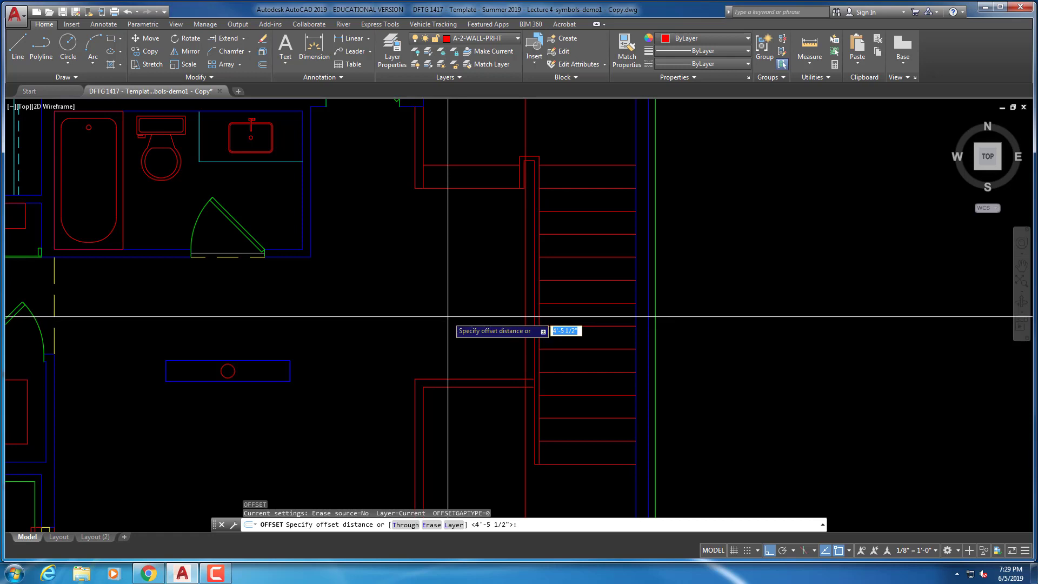
key(Escape)
key(Escape)
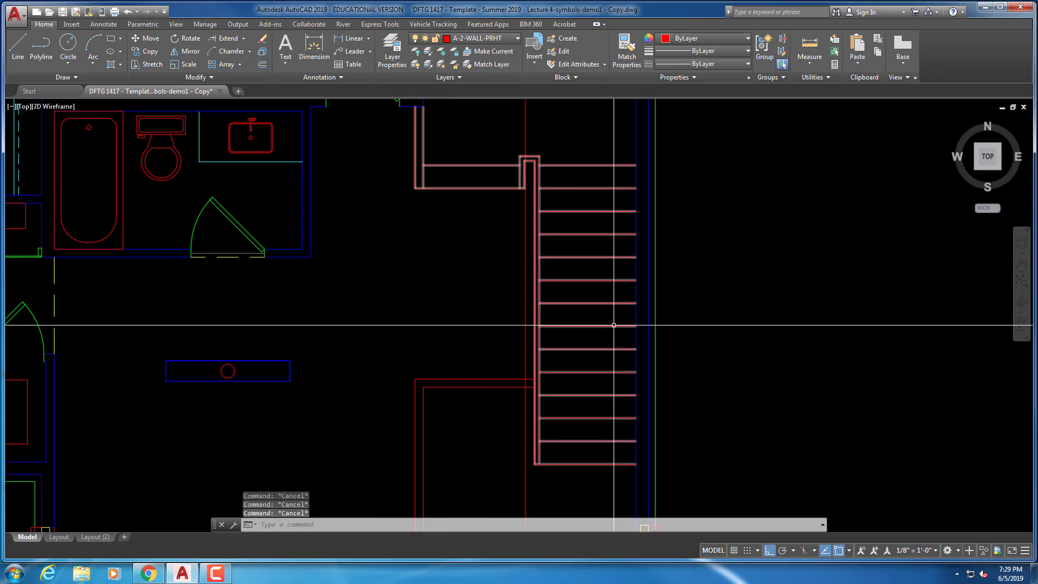
click(648, 315)
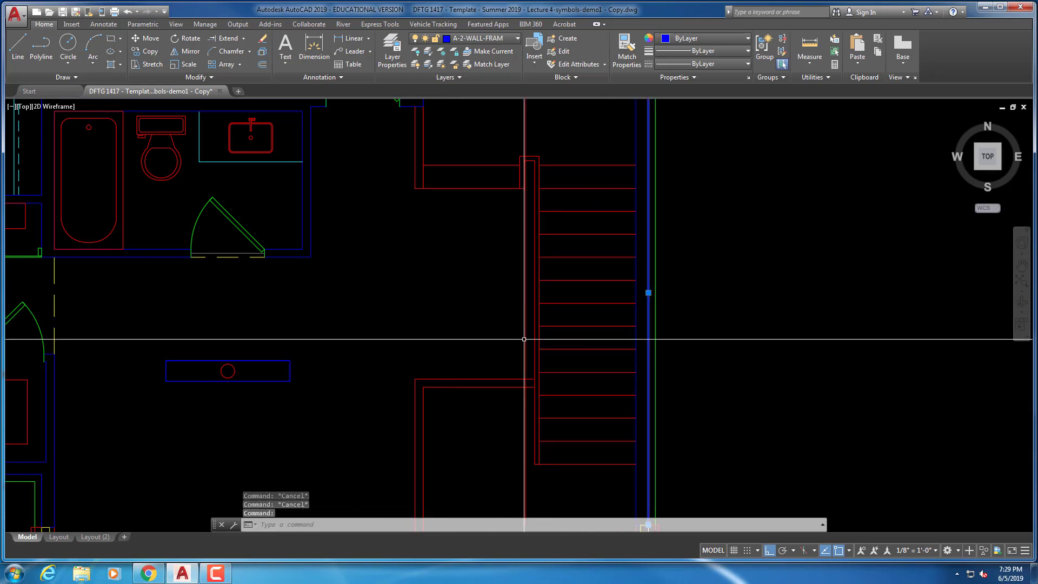
key(Escape)
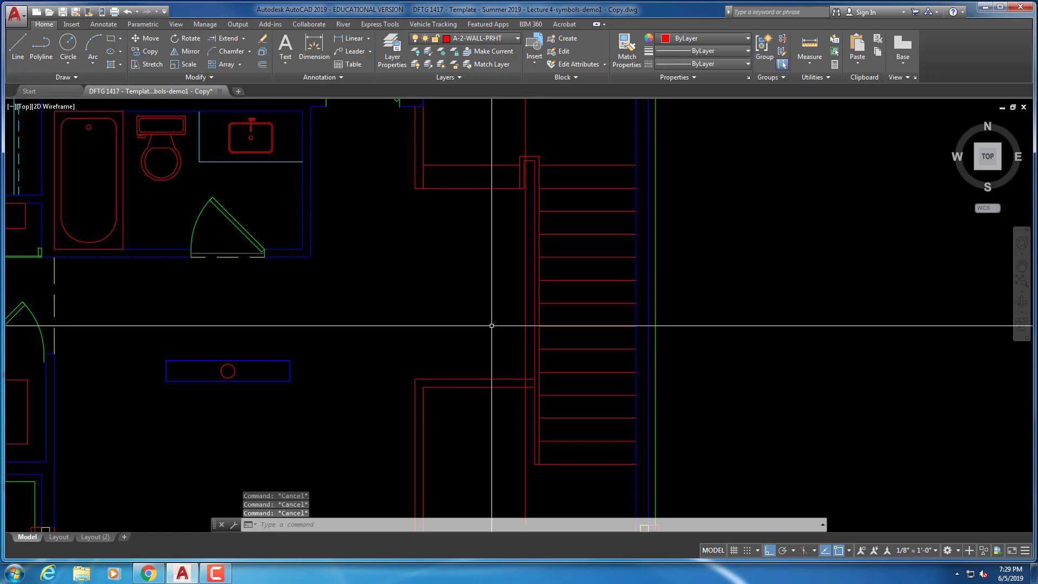
Offset the new vertical wall line beside the stairs by 3.5" towards the stair treads
key(Return)
text(3.)
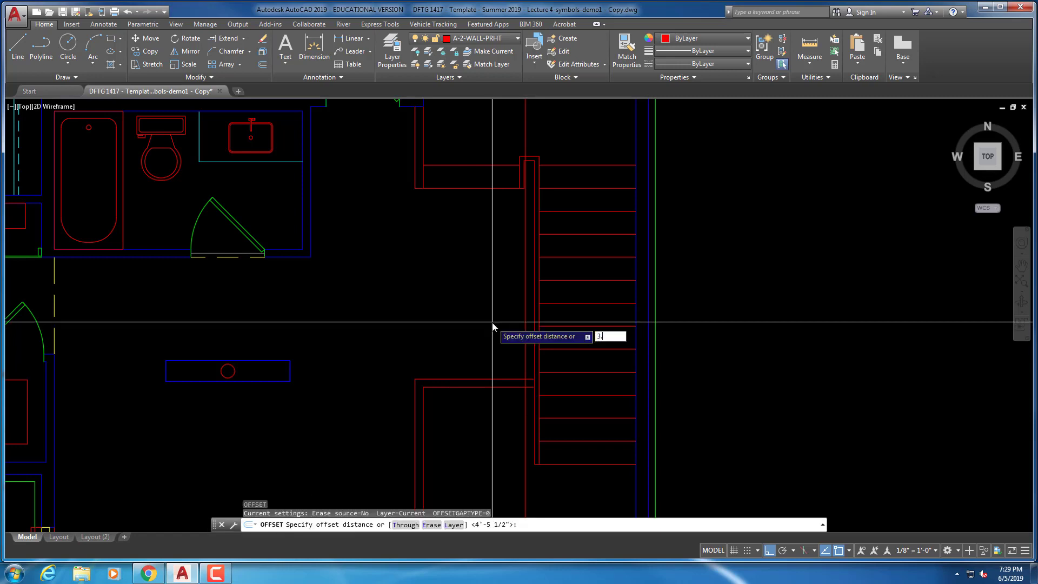
text(5)
right_click(495, 324)
click(542, 330)
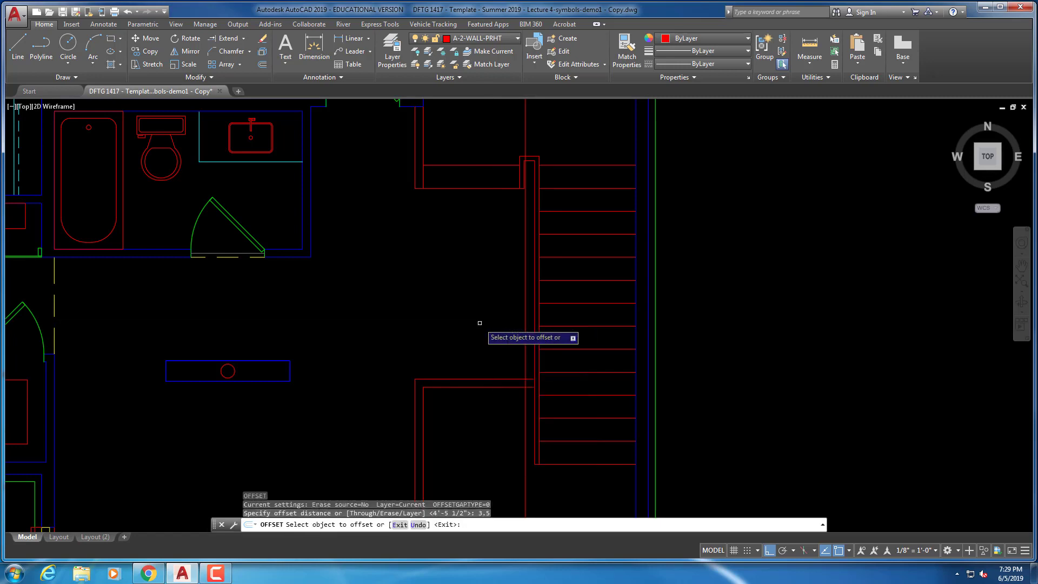
click(525, 327)
scroll(524, 327, up, 5)
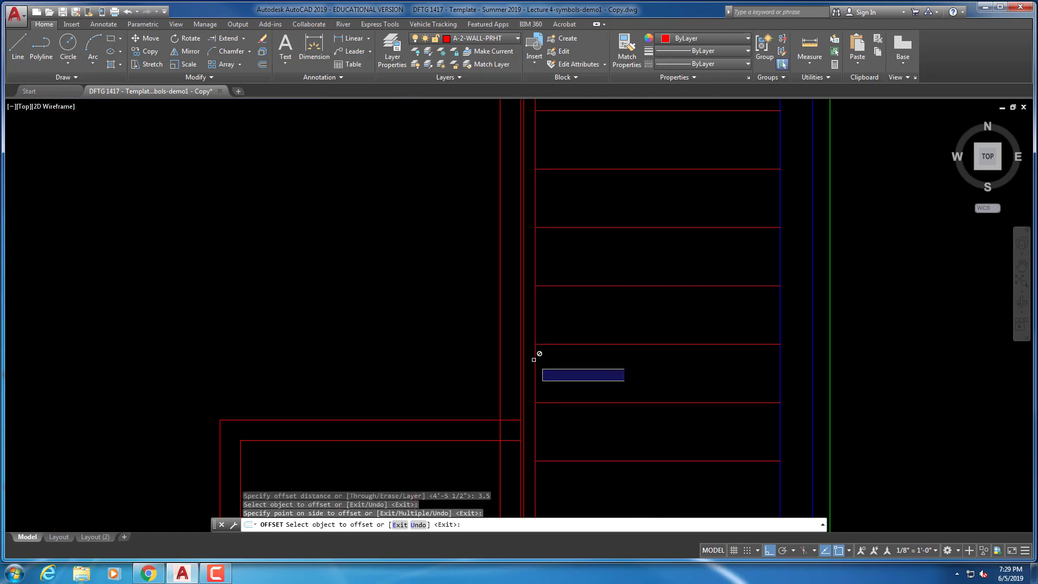
click(520, 270)
scroll(520, 270, up, 2)
key(Escape)
key(Escape)
key(Escape)
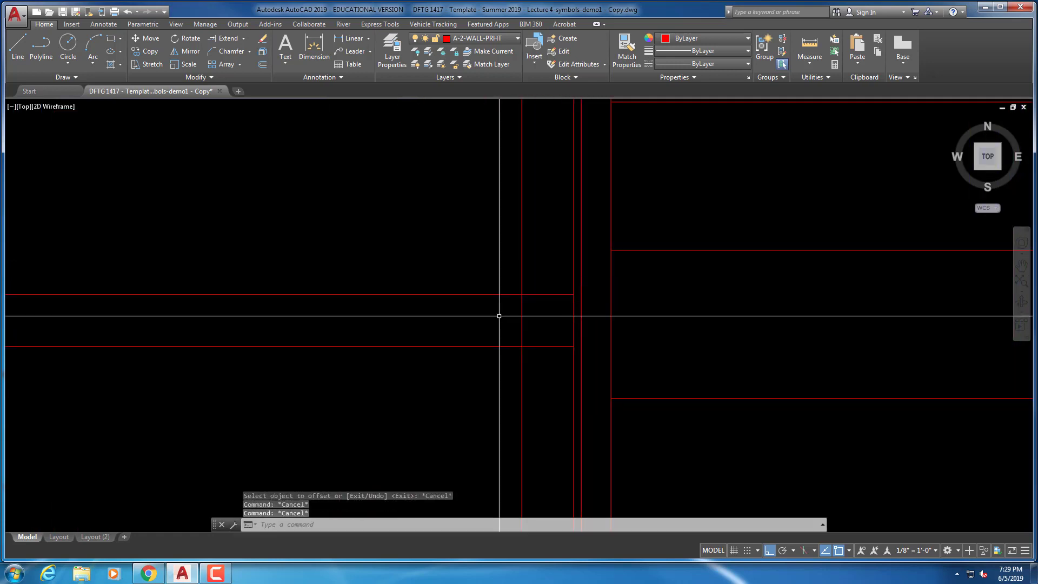
Fillet the two horizontal wall lines below the hall with the two new vertical lines to form square corners
text(f)
key(Return)
click(515, 295)
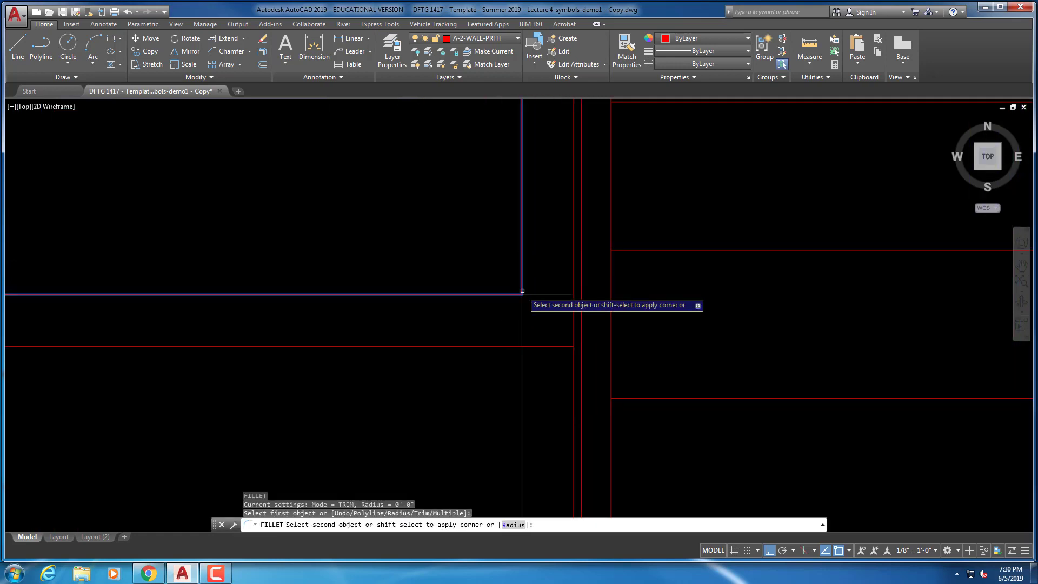
click(521, 300)
text(f)
key(Return)
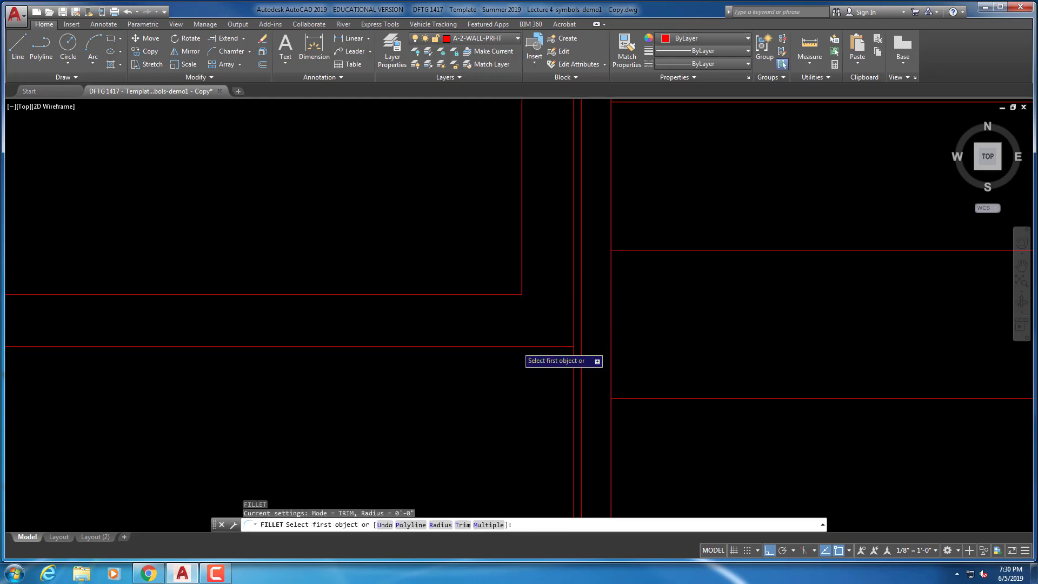
click(526, 346)
click(573, 335)
scroll(569, 263, down, 1)
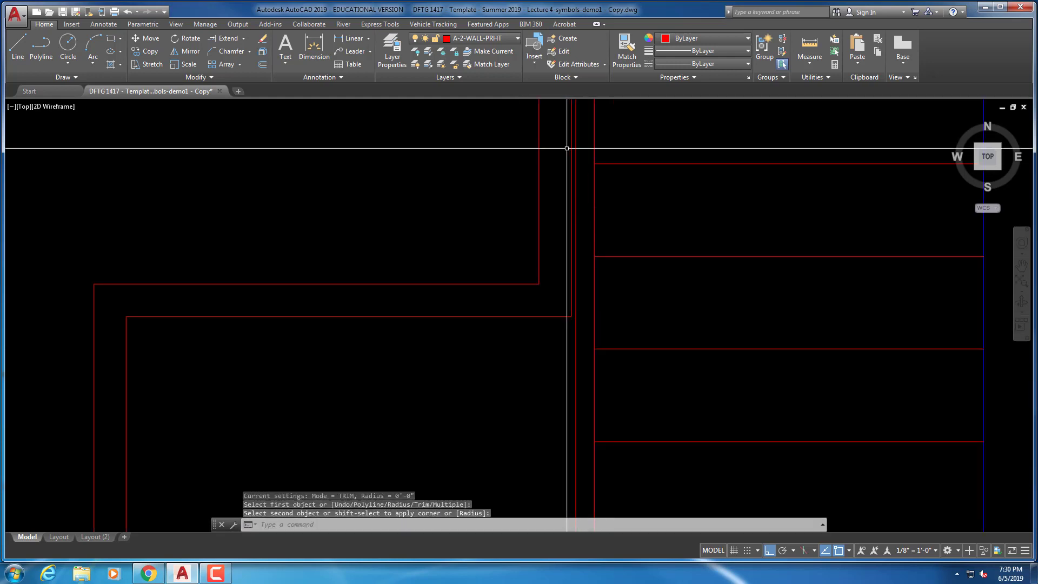
Trim both new vertical wall lines above the inner top edge of the U-shaped outline at the head of the stairs
middle_drag(557, 150, 529, 378)
scroll(529, 377, up, 1)
scroll(528, 378, down, 1)
middle_drag(532, 202, 522, 391)
scroll(529, 320, down, 1)
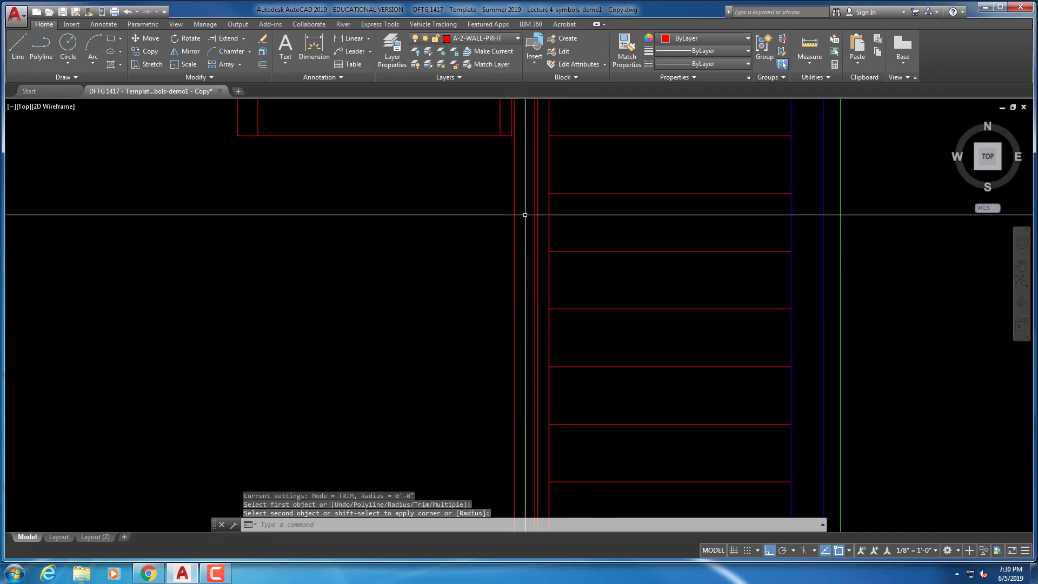
mouse_move(525, 218)
middle_down()
mouse_move(521, 396)
mouse_move(521, 387)
middle_up()
mouse_move(523, 300)
middle_down()
mouse_move(511, 381)
mouse_move(509, 364)
middle_up()
key(Escape)
key(Escape)
key(Escape)
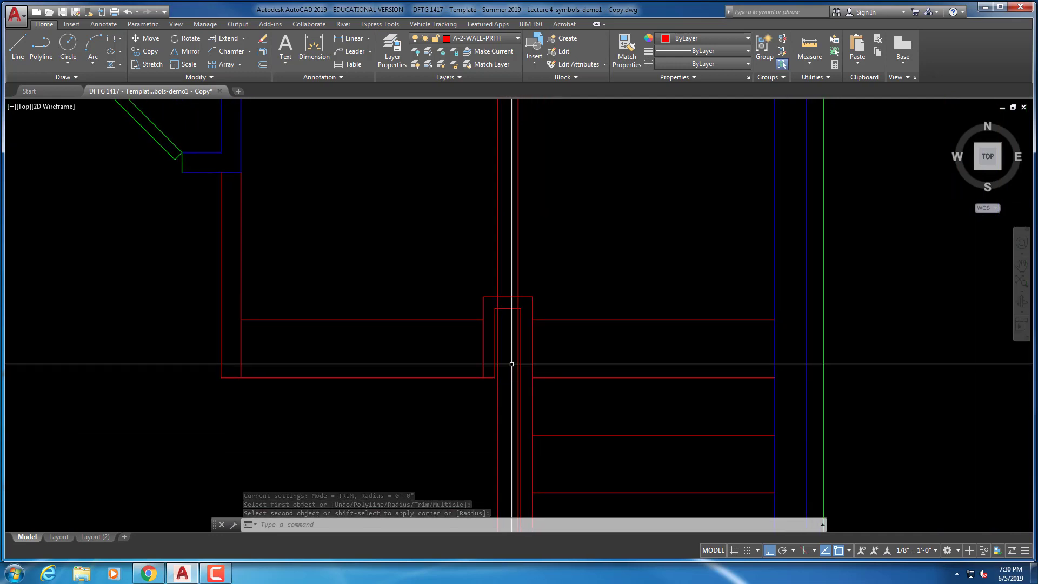
scroll(519, 347, up, 2)
text(t)
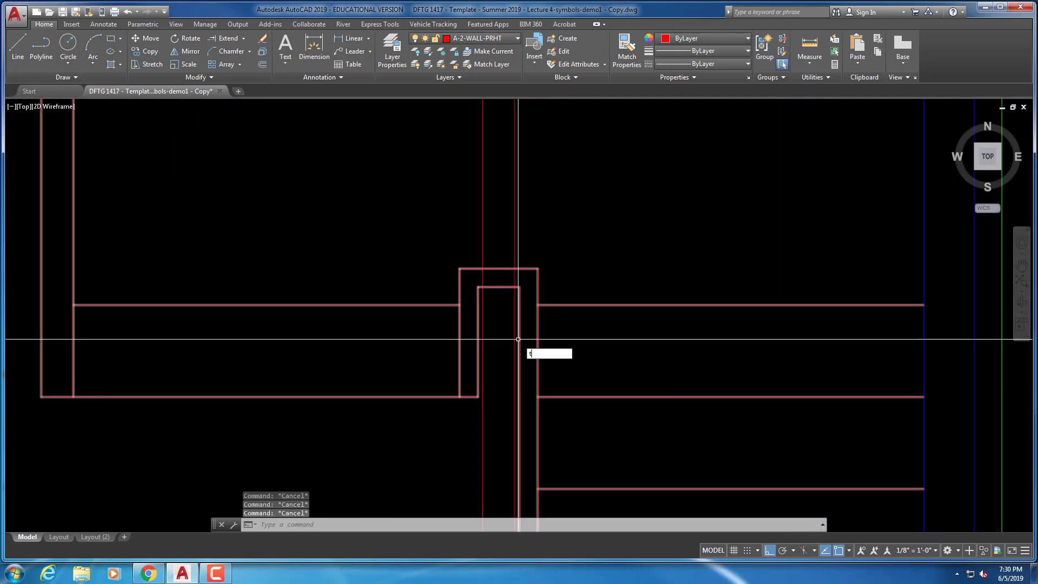
text(s or)
key(Return)
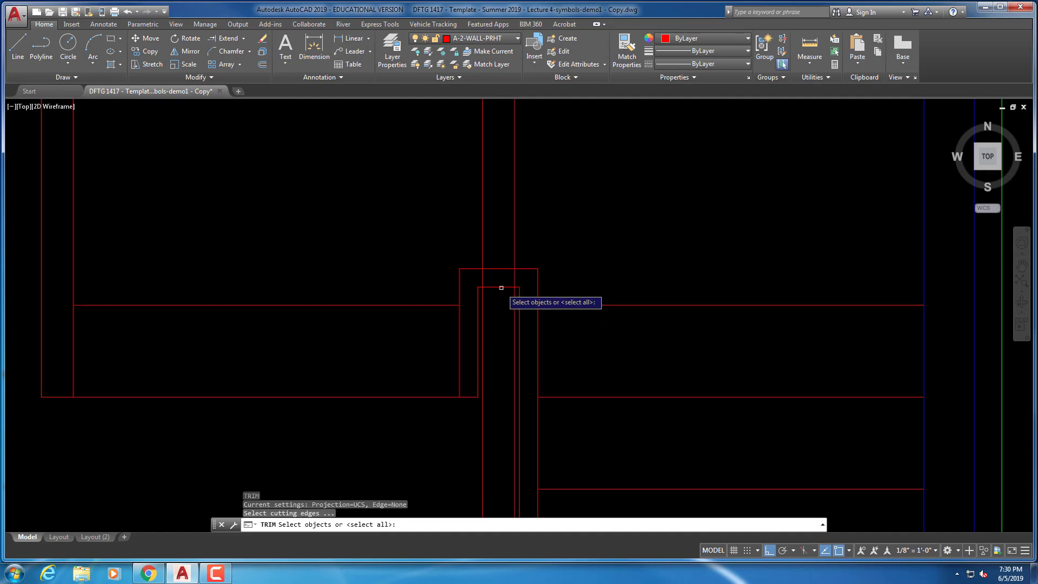
click(501, 287)
key(Return)
click(540, 239)
click(457, 223)
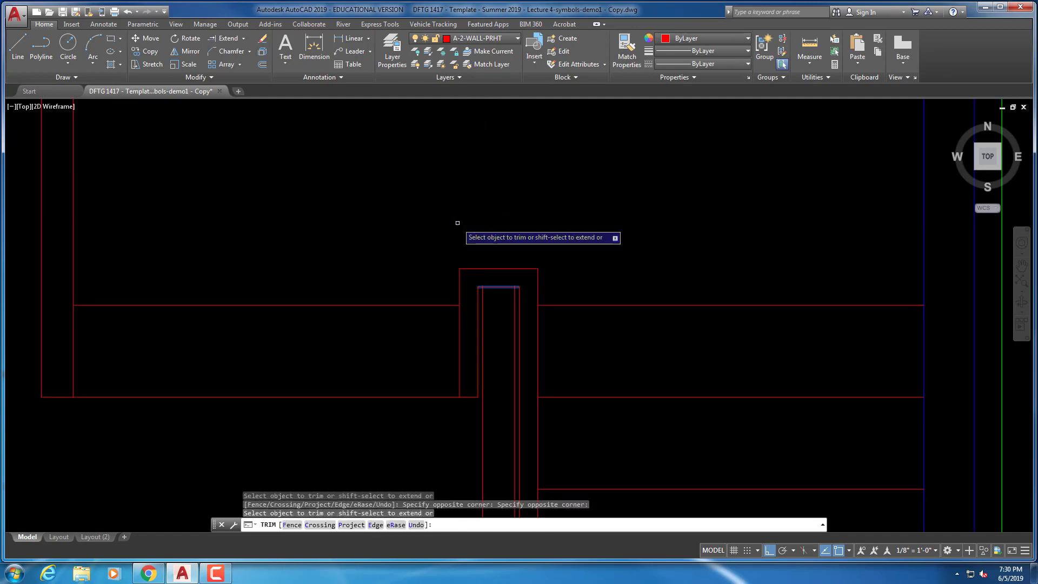
key(Escape)
key(Escape)
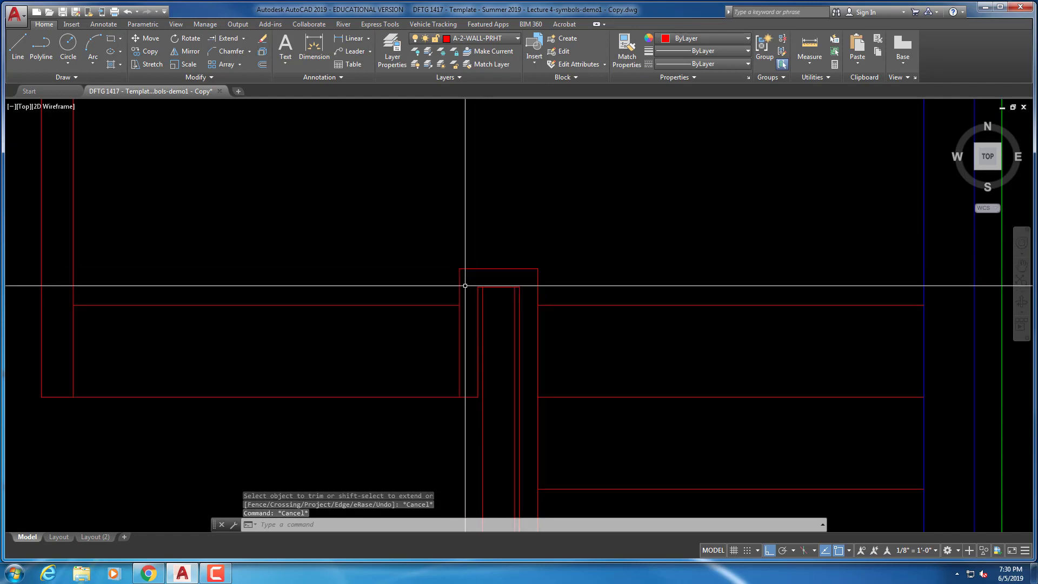
key(Escape)
key(Escape)
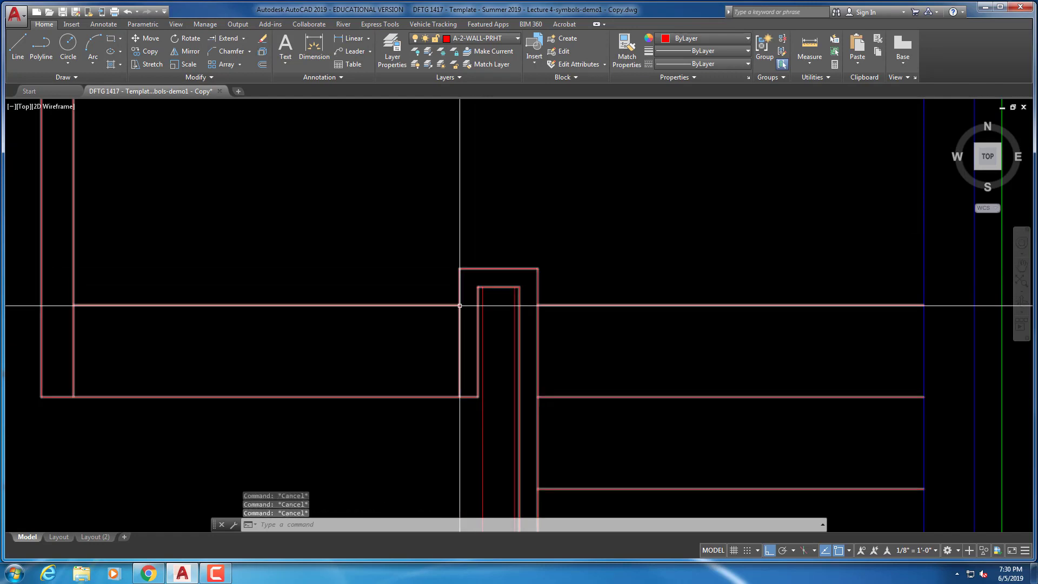
Draw a horizontal line from the tread's end at the U-shaped outline to the farther new vertical wall line
text(l)
key(Return)
click(460, 305)
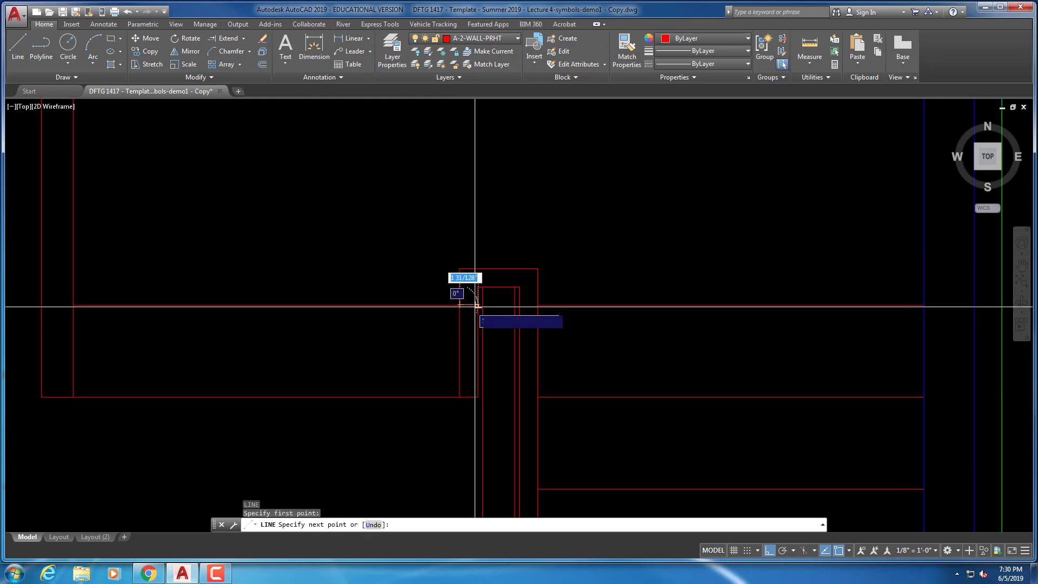
click(513, 306)
key(Escape)
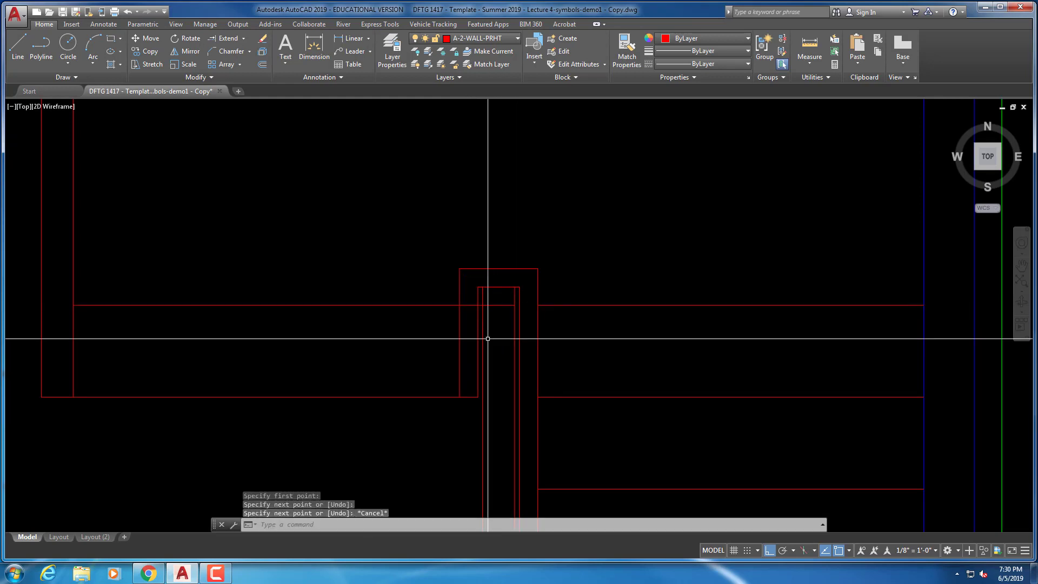
Fillet the short horizontal line with both vertical wall lines to close the wall end with square corners
key(Return)
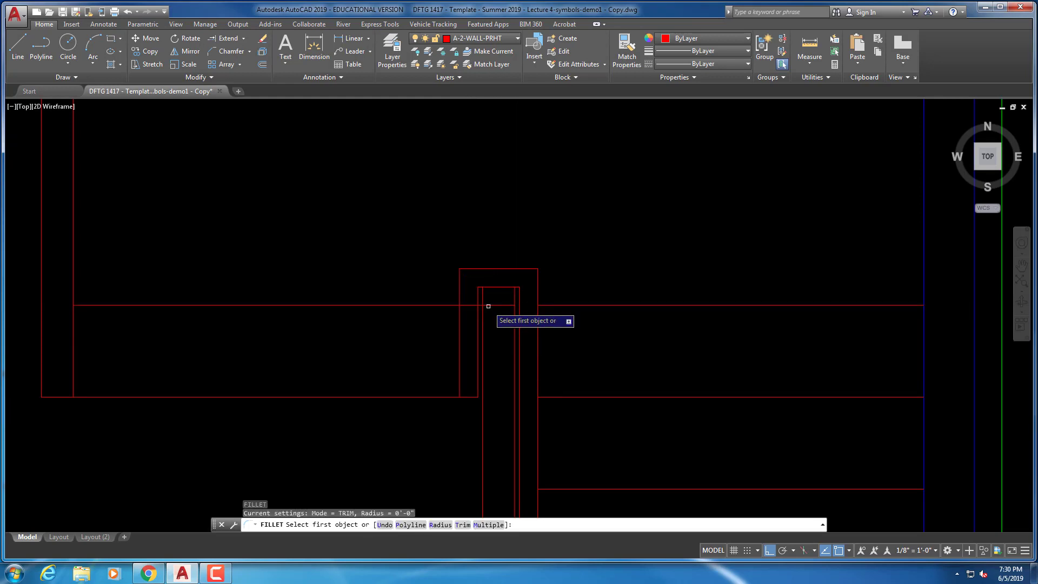
click(488, 306)
click(482, 313)
key(Return)
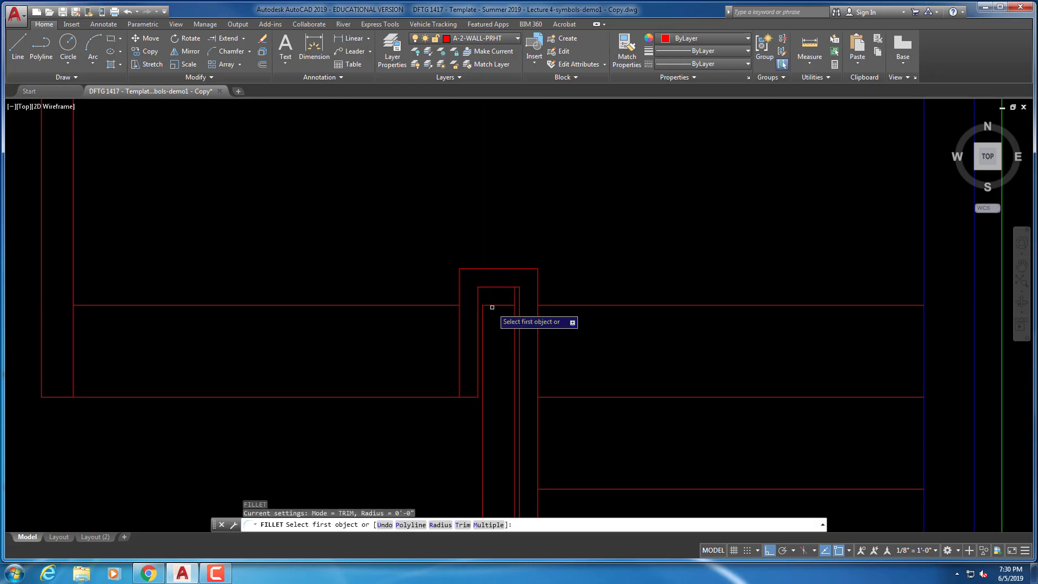
click(495, 306)
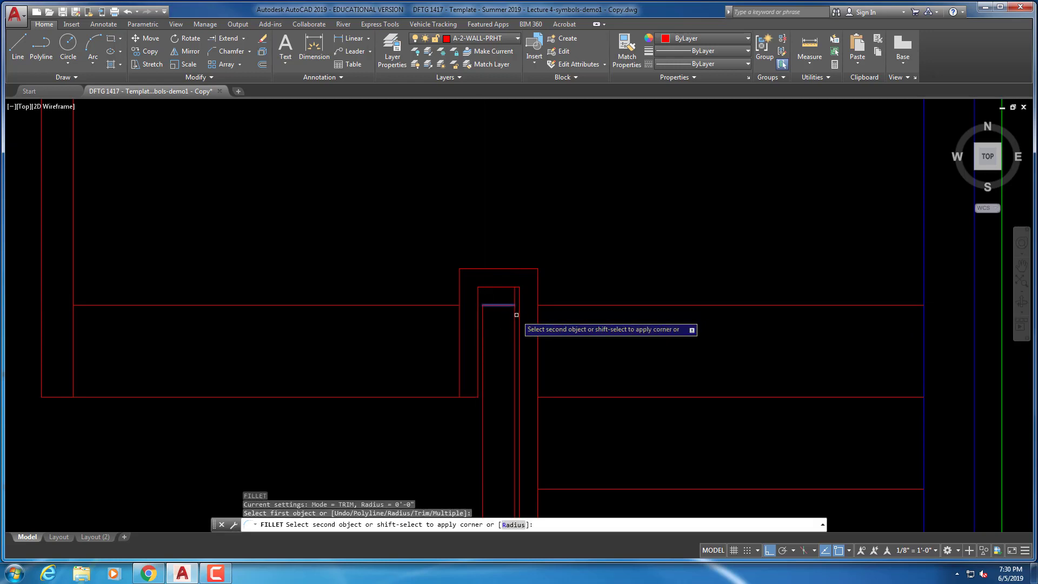
right_click(503, 323)
key(Escape)
key(Escape)
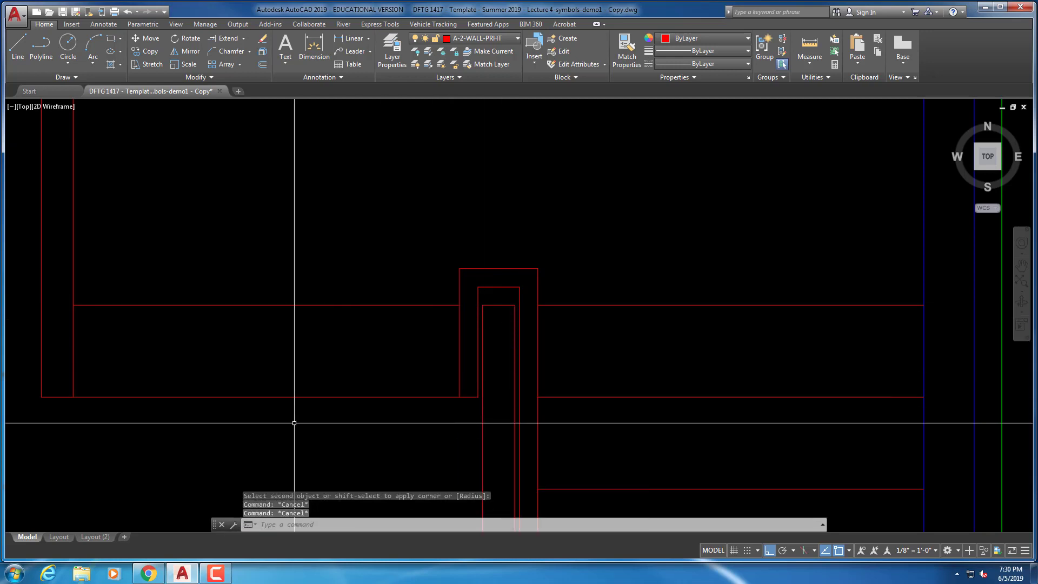
key(Escape)
Check the horizontal gap between the new wall line and the U-shaped outline's inner edge with a linear dimension
scroll(494, 299, up, 2)
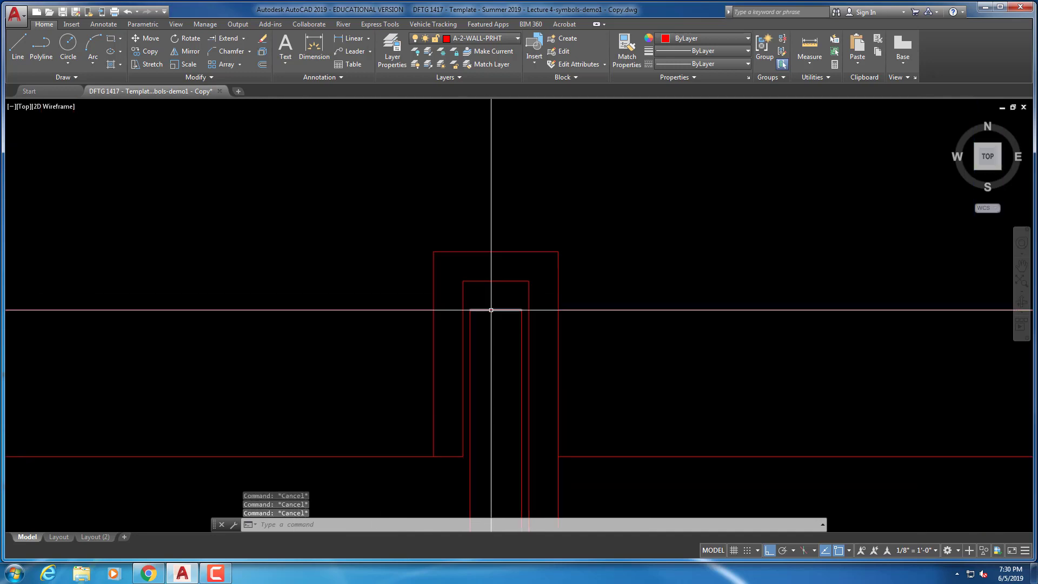
click(363, 36)
click(528, 309)
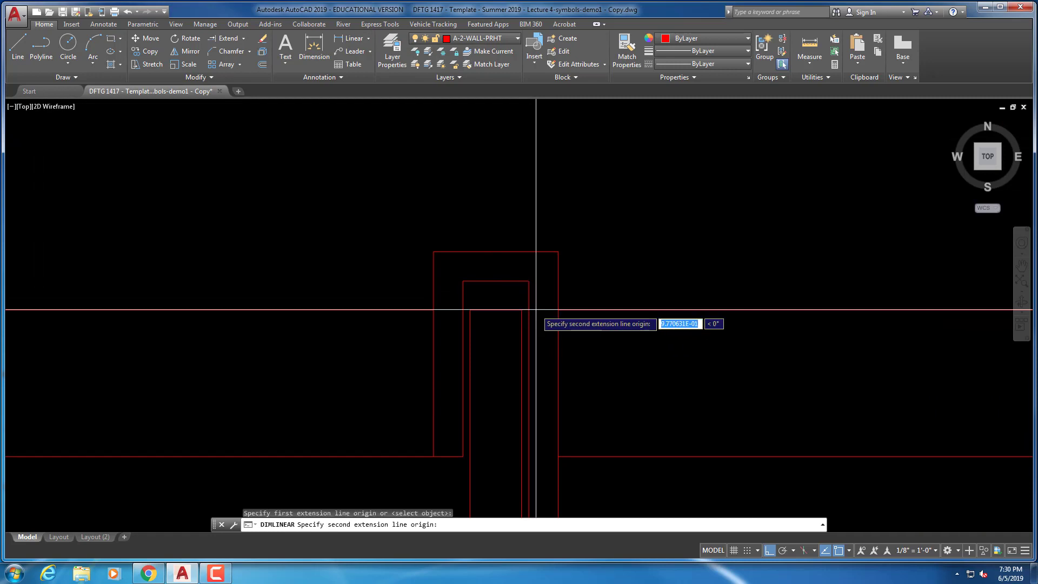
click(528, 309)
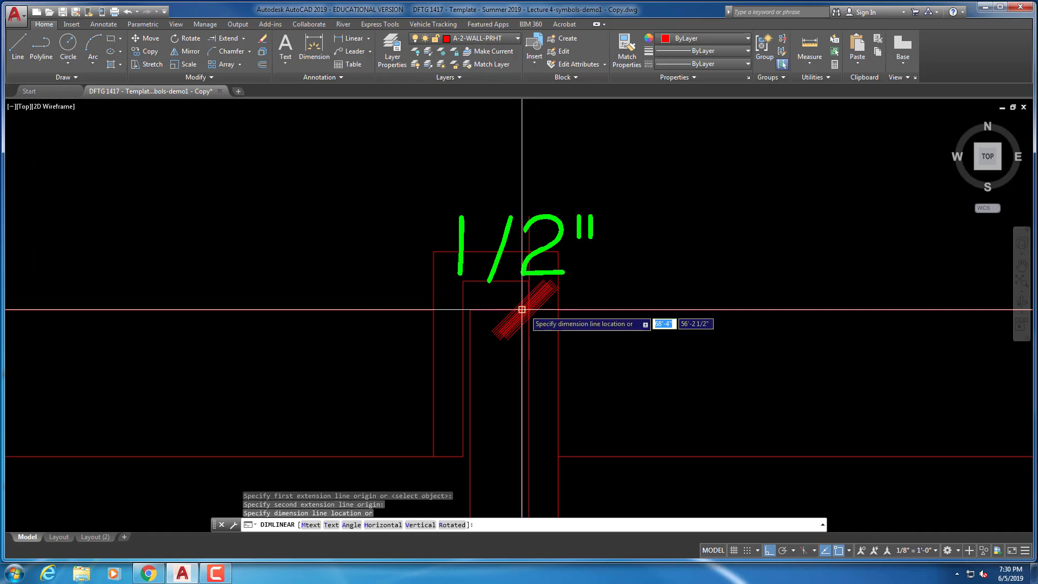
key(Escape)
key(Escape)
key(Escape)
Check the vertical gap between the new wall's end line and the U-shaped outline's inner top edge with a linear dimension
right_click(502, 281)
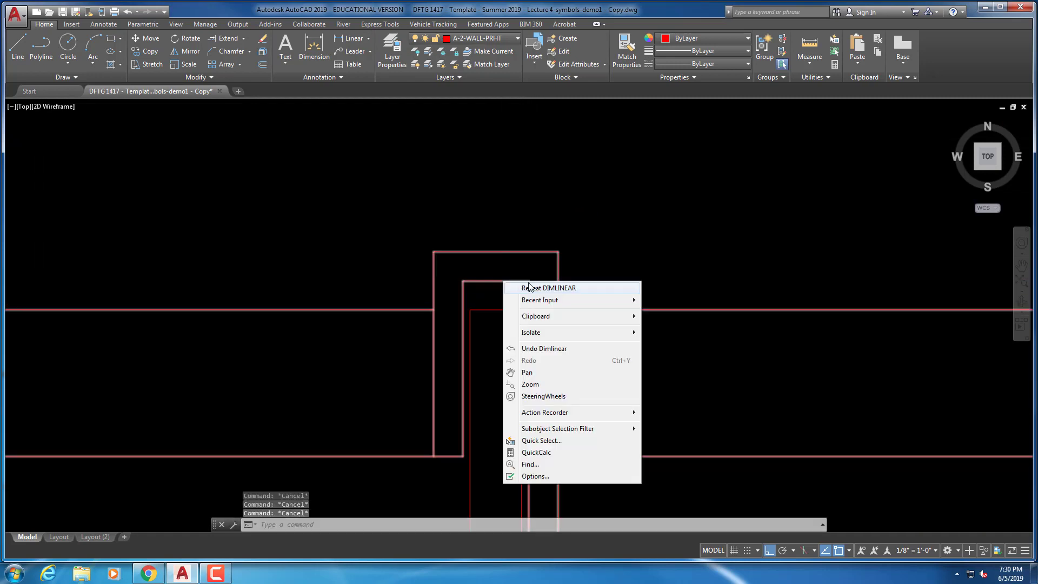
click(528, 286)
click(494, 310)
click(494, 280)
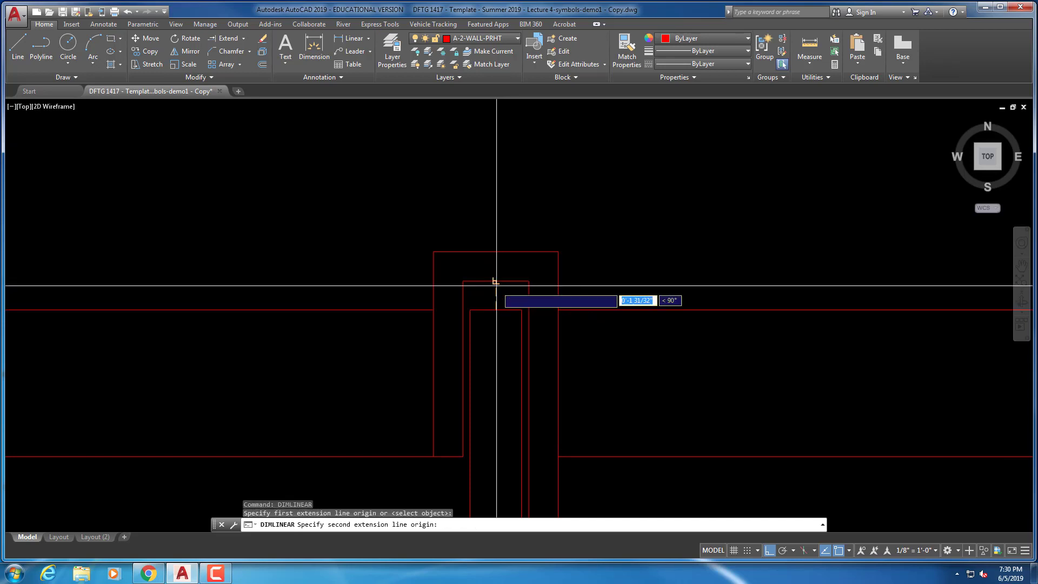
scroll(495, 281, down, 1)
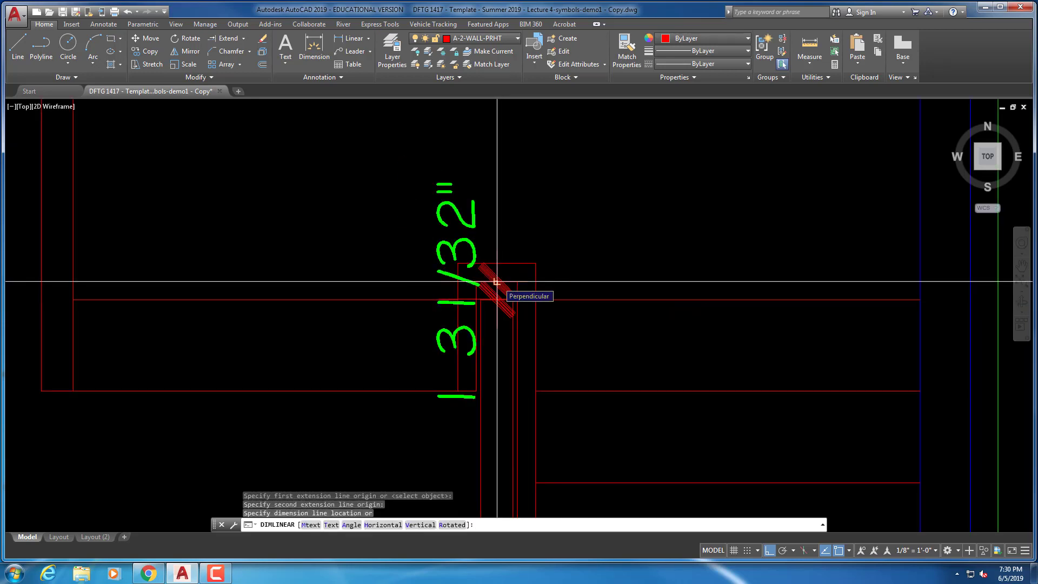
key(Escape)
key(Escape)
key(Escape)
scroll(495, 281, up, 2)
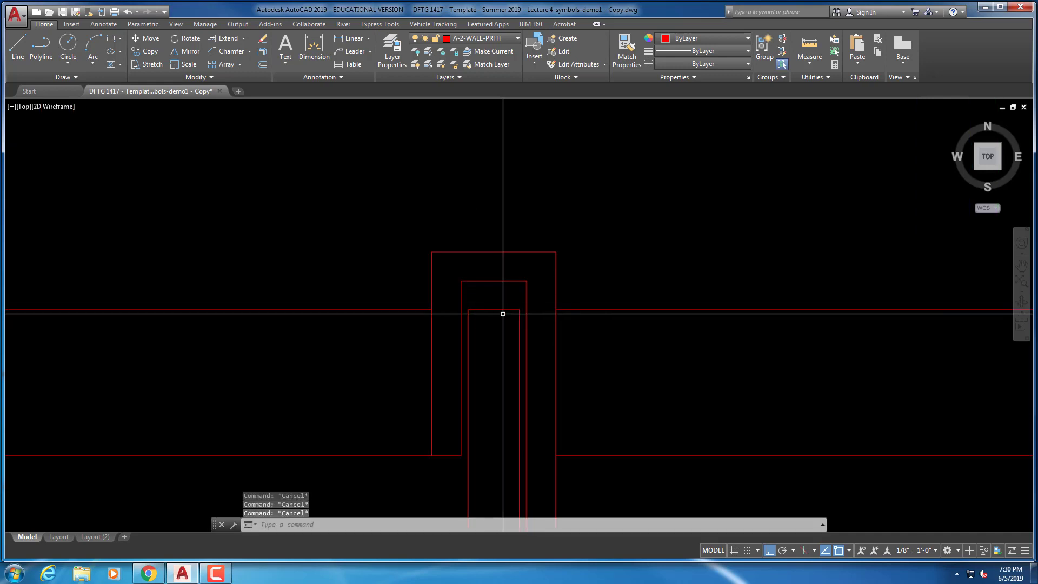
Stretch the closed end of the new wall 1.5" upward toward the U-shaped outline's inner top edge
text(s)
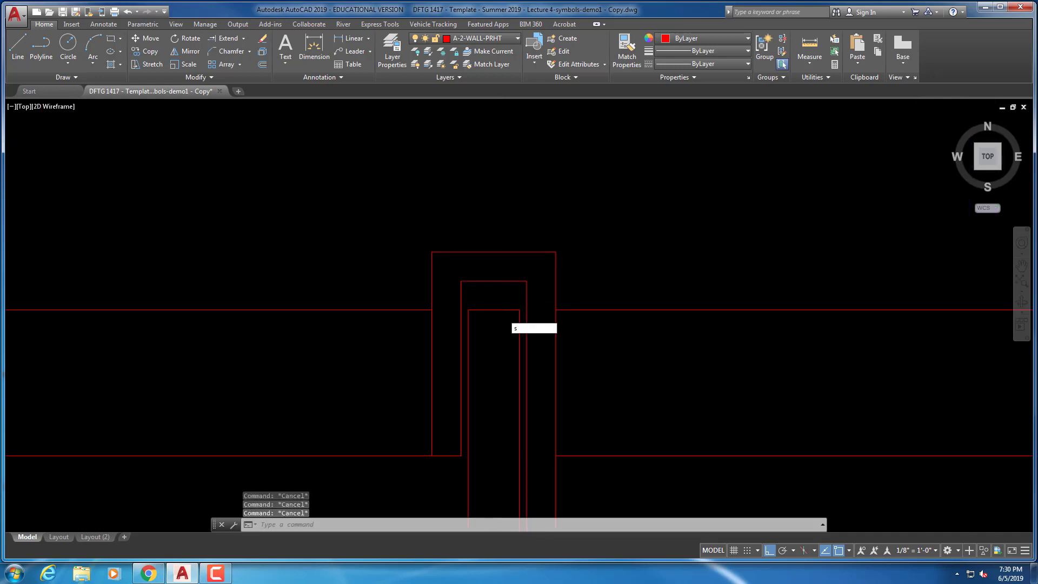
key(Return)
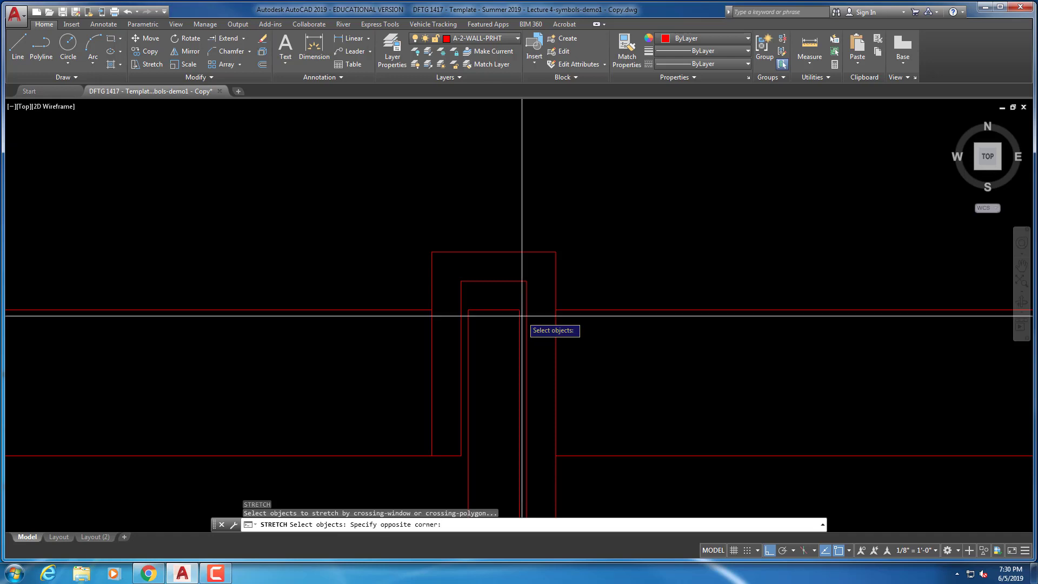
click(521, 315)
click(464, 306)
key(Return)
click(615, 286)
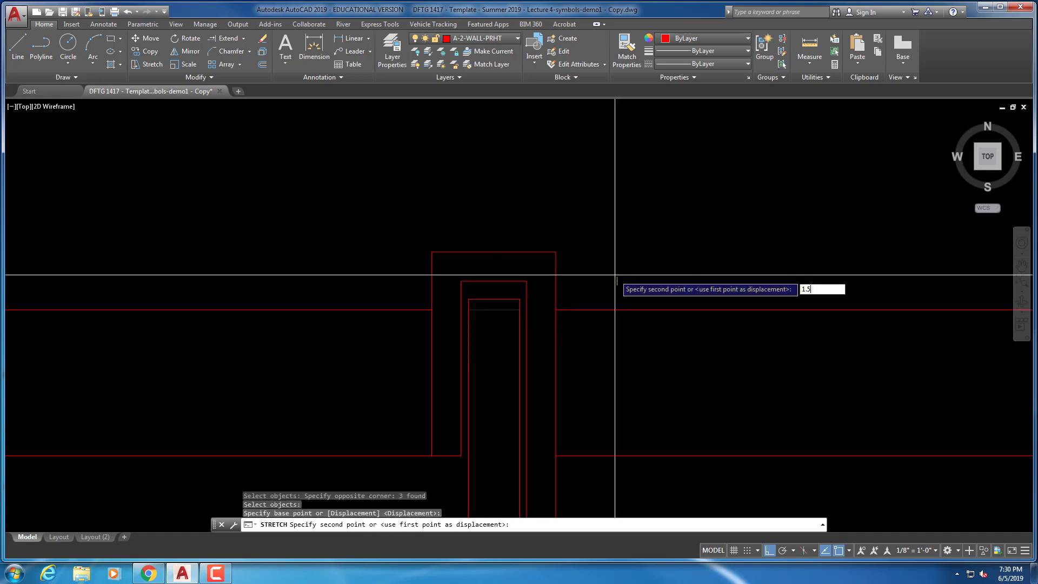
text(1.5)
key(Return)
key(Escape)
key(Escape)
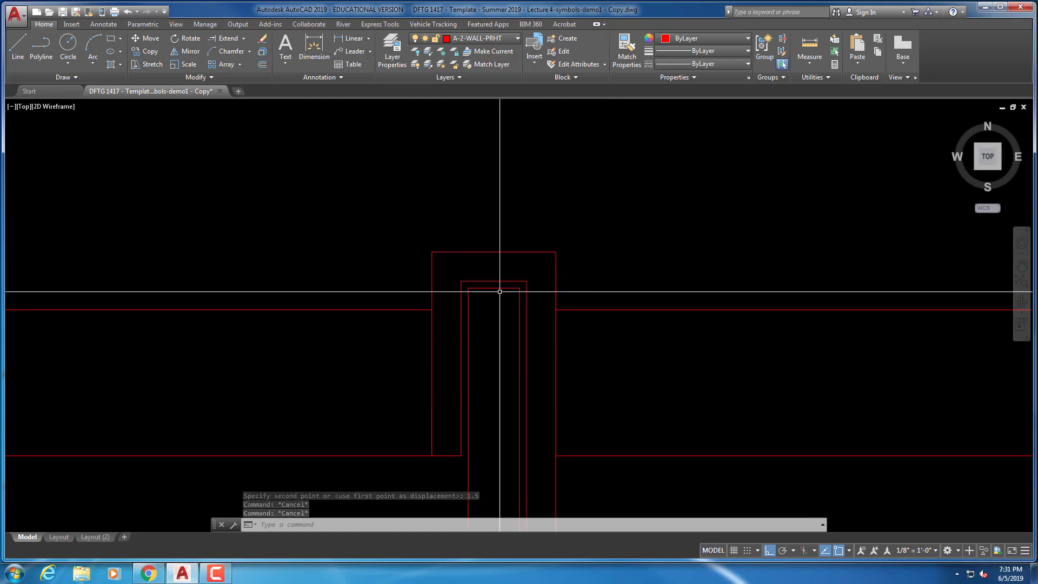
key(Escape)
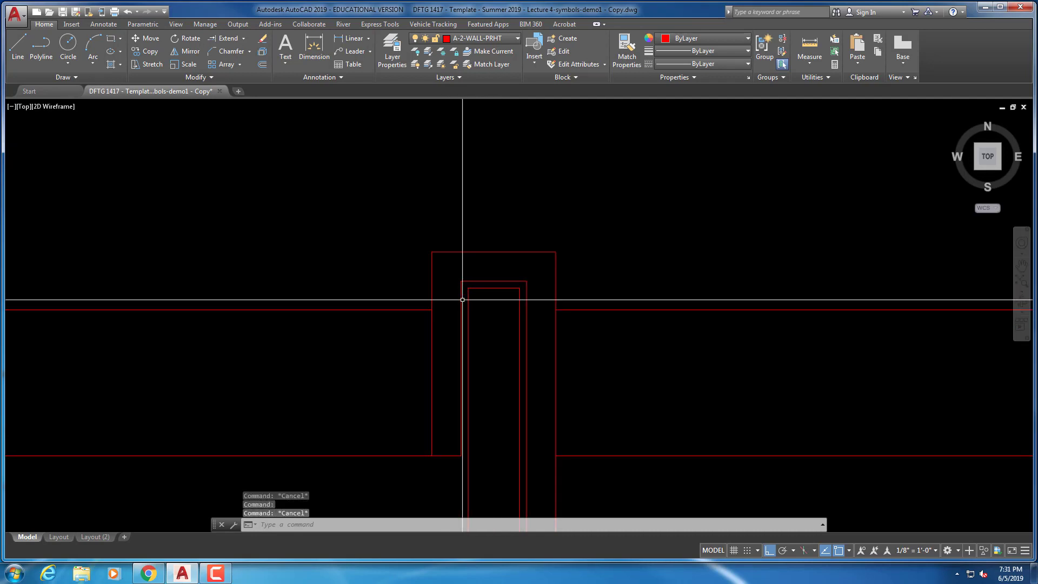
key(Escape)
key(Escape)
scroll(445, 332, down, 2)
scroll(445, 332, down, 5)
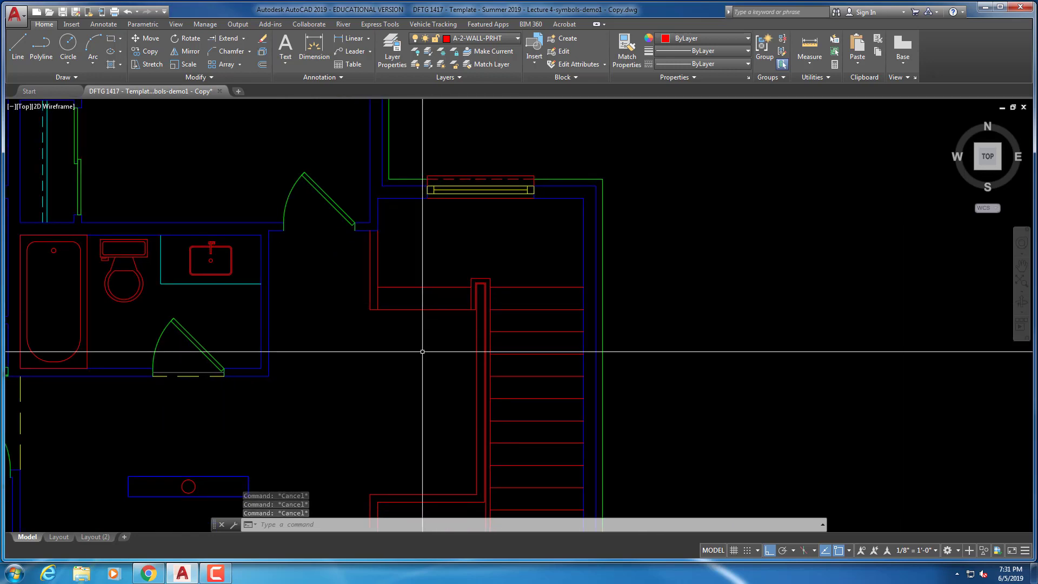
middle_drag(420, 346, 445, 302)
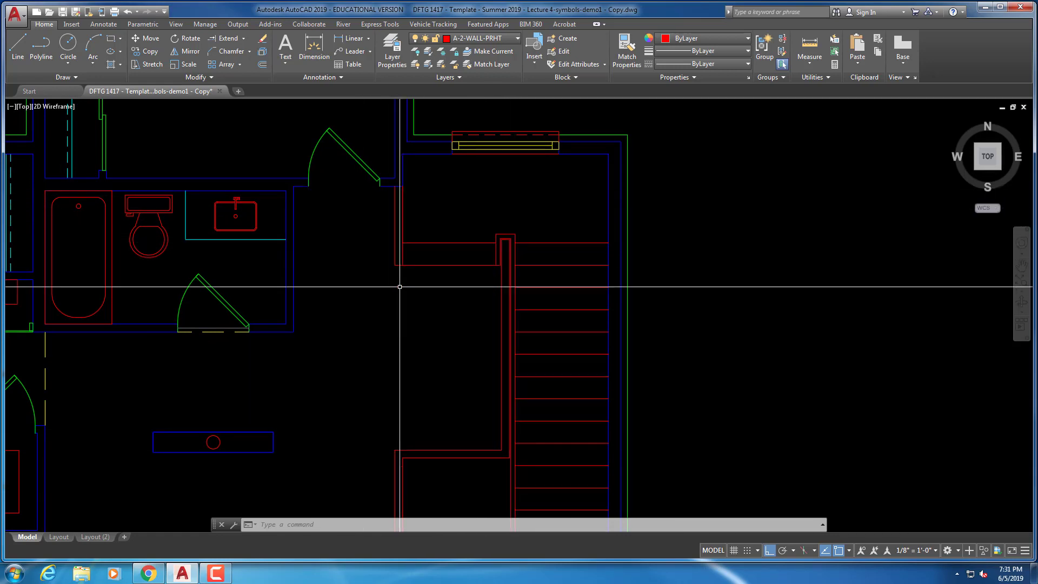
scroll(400, 287, down, 3)
scroll(417, 308, down, 3)
mouse_move(416, 308)
middle_down()
mouse_move(470, 272)
mouse_move(476, 233)
middle_up()
scroll(452, 287, up, 2)
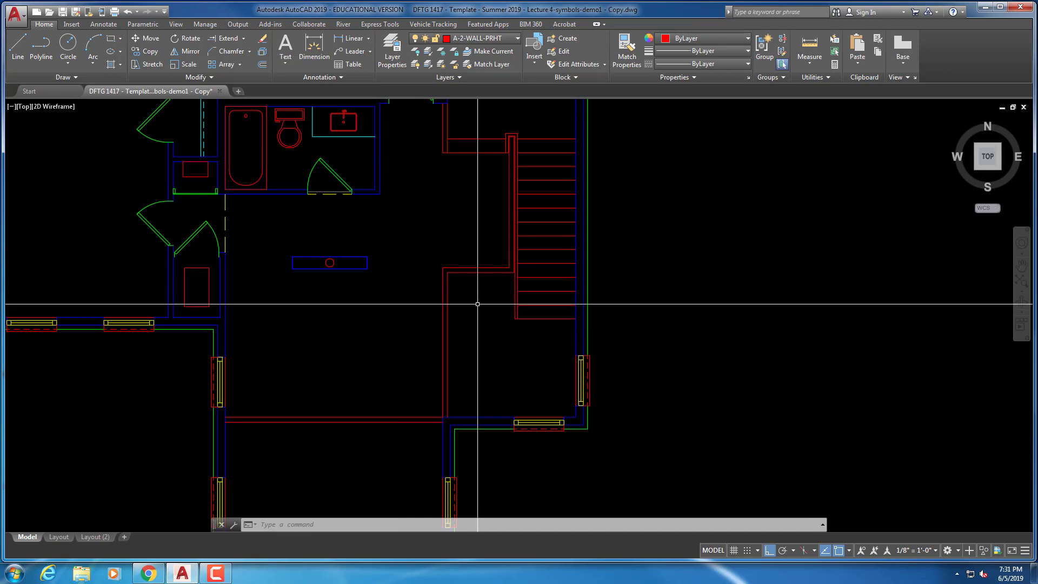
Open the drawing "DFTG 1417 - Final Portfolio - Summer 2019.dwg" as a reference
click(49, 13)
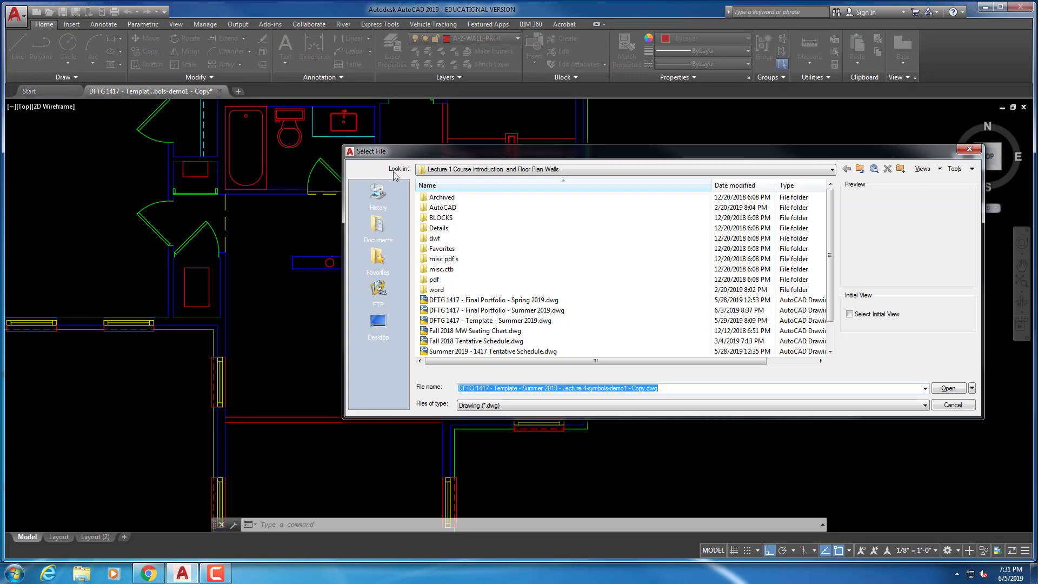
click(531, 311)
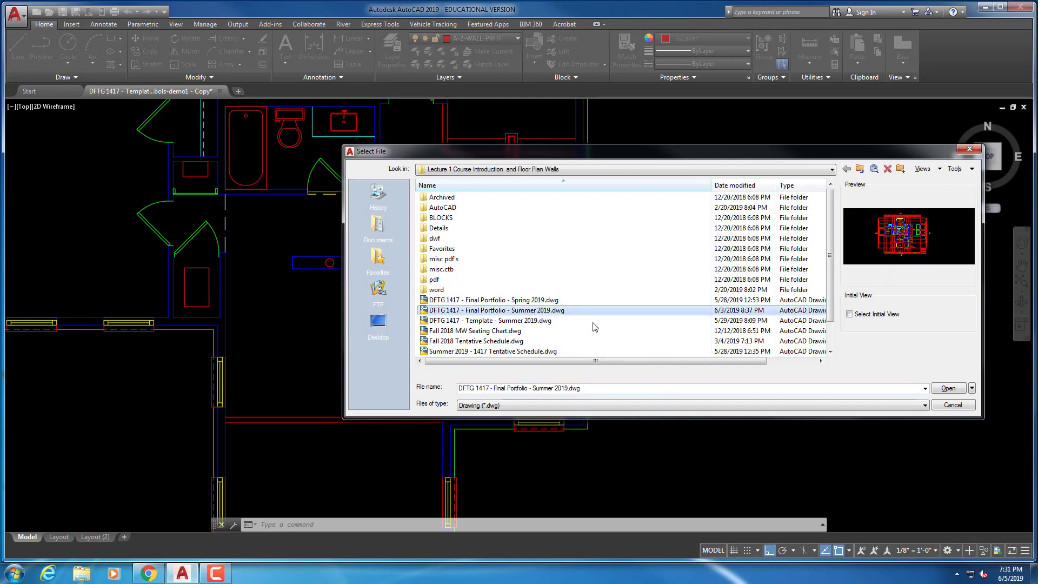
click(948, 389)
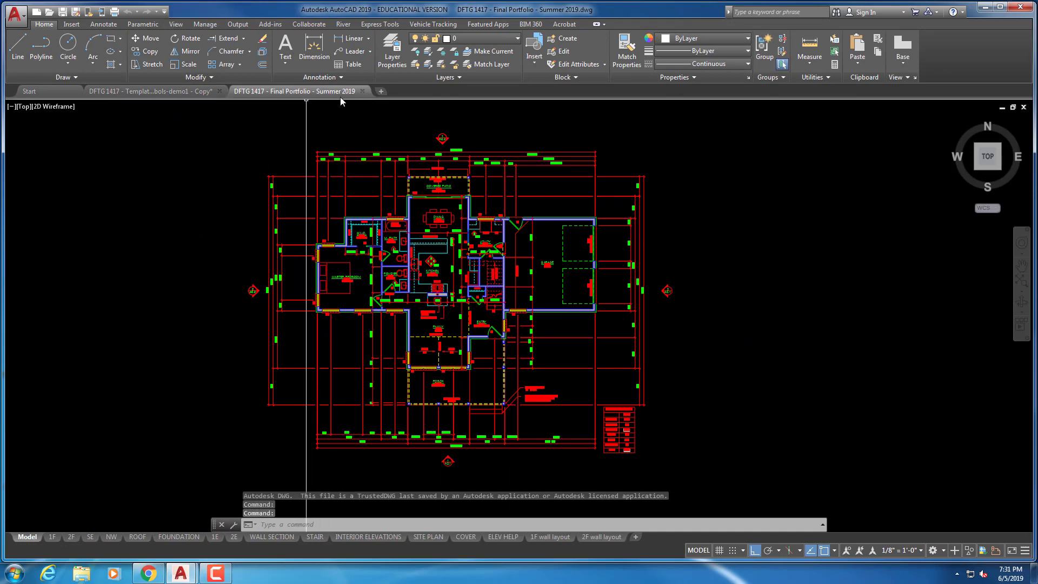
Turn on and thaw all layers in the Final Portfolio drawing
click(441, 64)
scroll(463, 216, down, 5)
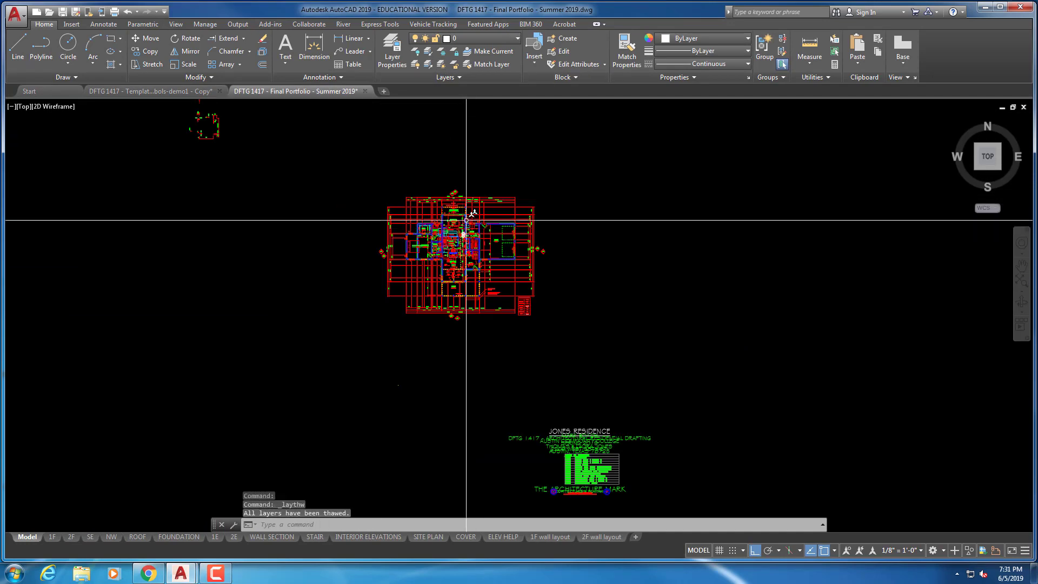
click(453, 66)
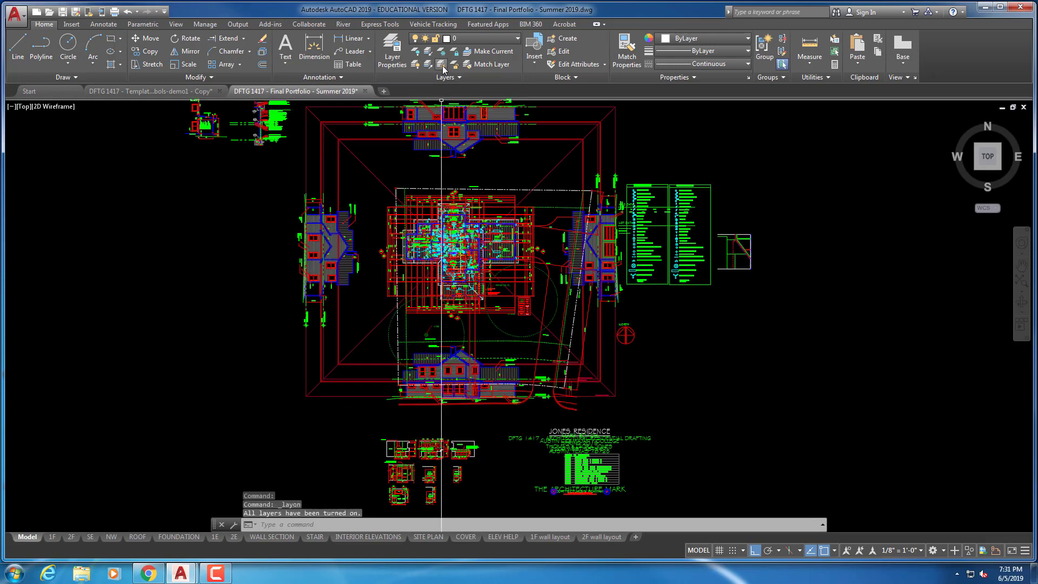
click(441, 65)
Restore the layer state "Elevations with First Floor Plan"
click(462, 78)
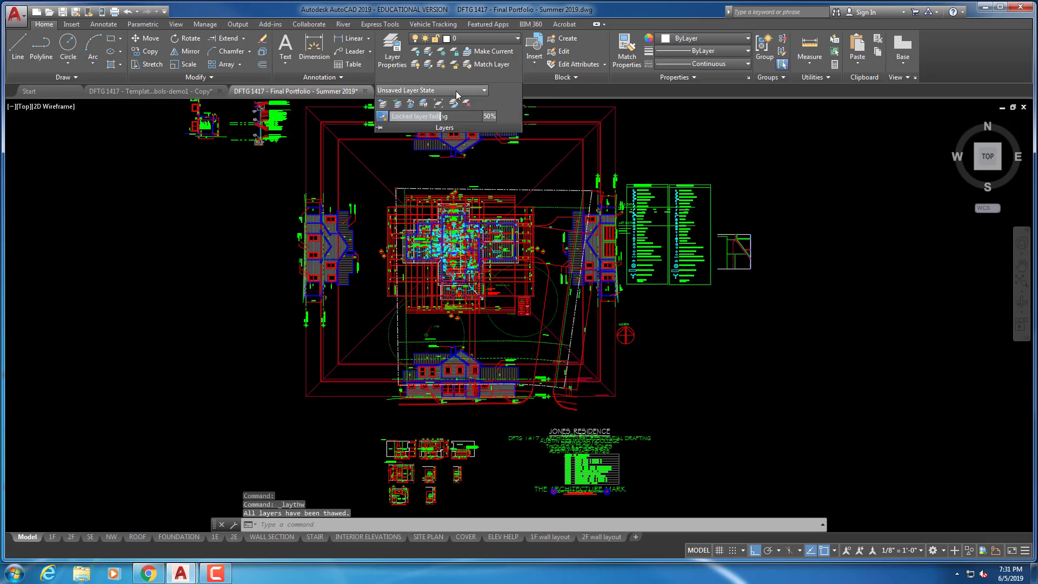
click(456, 91)
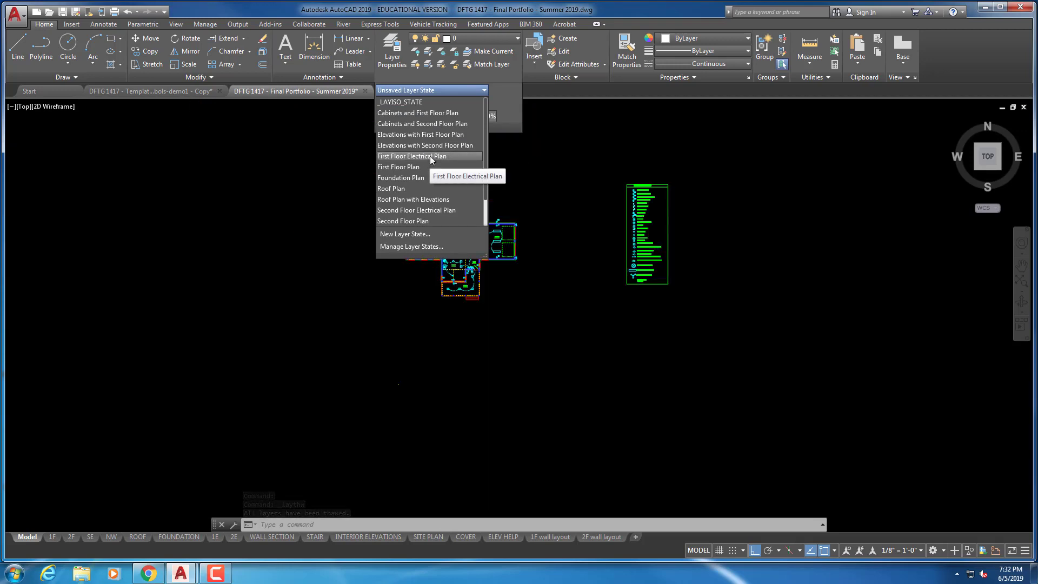
click(432, 134)
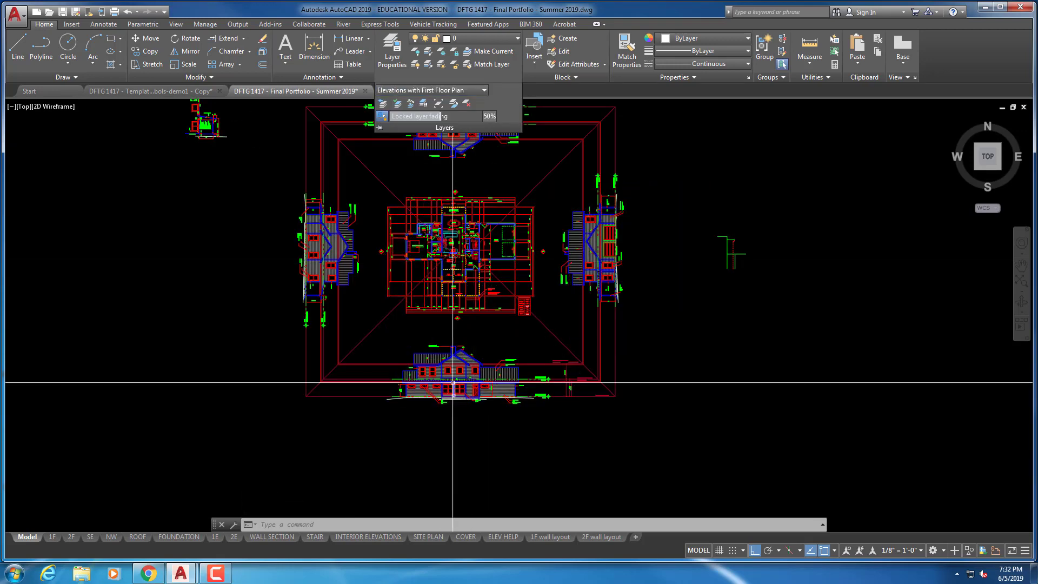
Freeze the X-GUIDELINES layer by picking one of the guidelines around the front elevation
scroll(453, 382, up, 2)
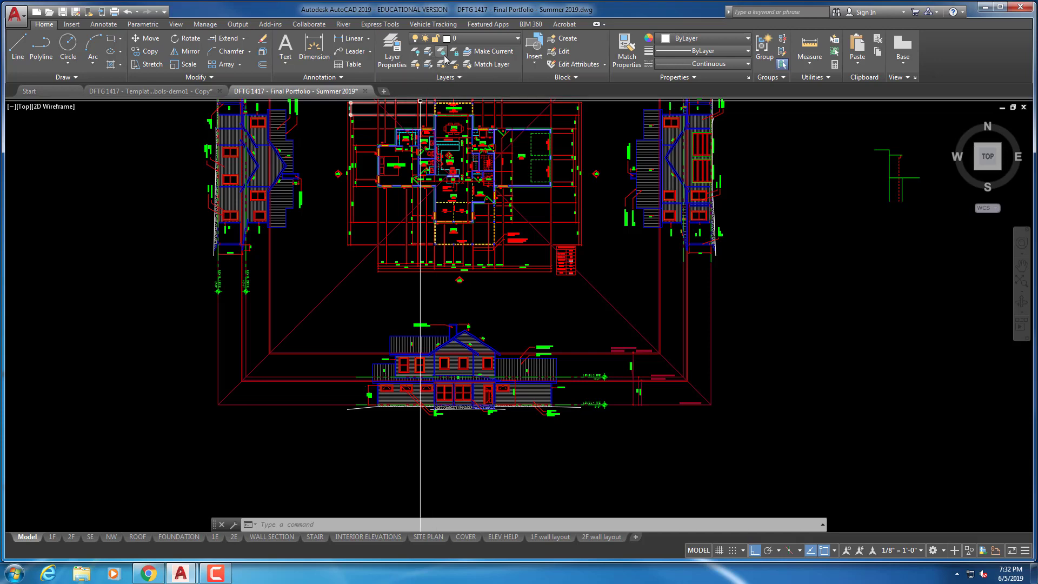
click(442, 54)
click(324, 381)
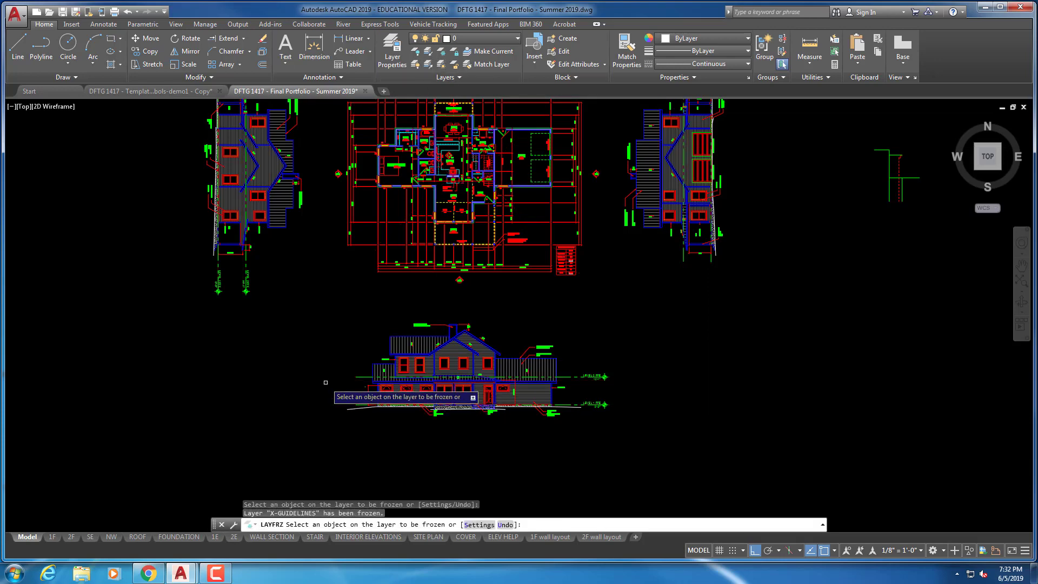
Examine the front elevation's gables and the first floor plan's family room ceiling and second floor lines
scroll(326, 382, up, 6)
middle_drag(316, 340, 172, 444)
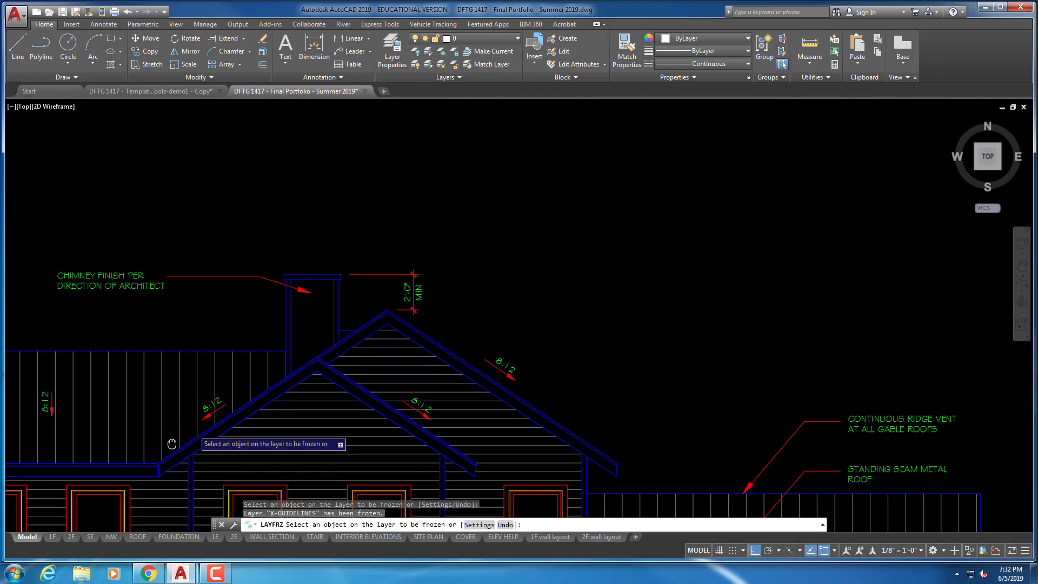
middle_drag(173, 522, 229, 417)
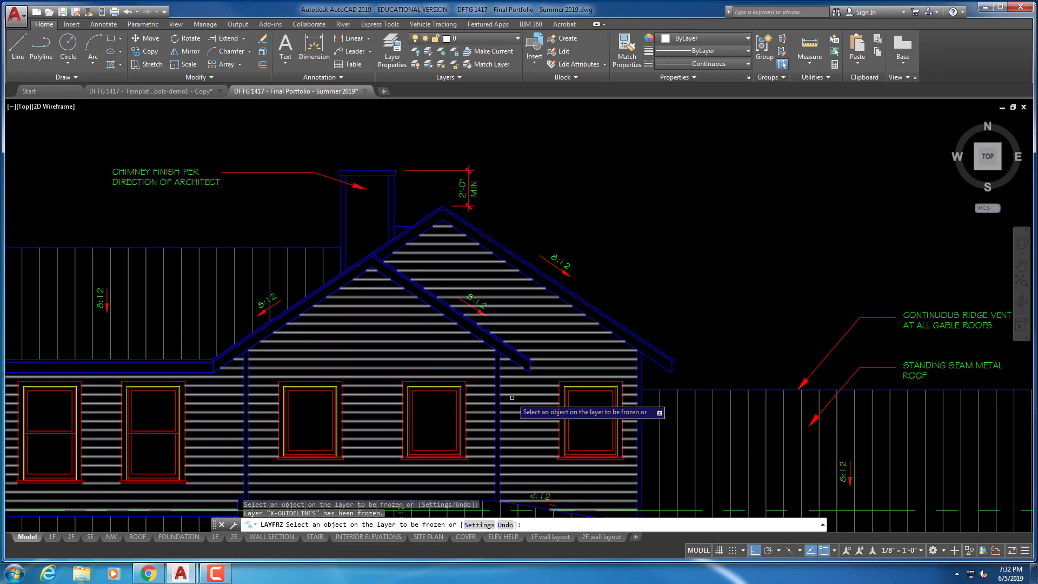
scroll(486, 356, down, 3)
middle_drag(482, 316, 469, 515)
scroll(425, 102, up, 2)
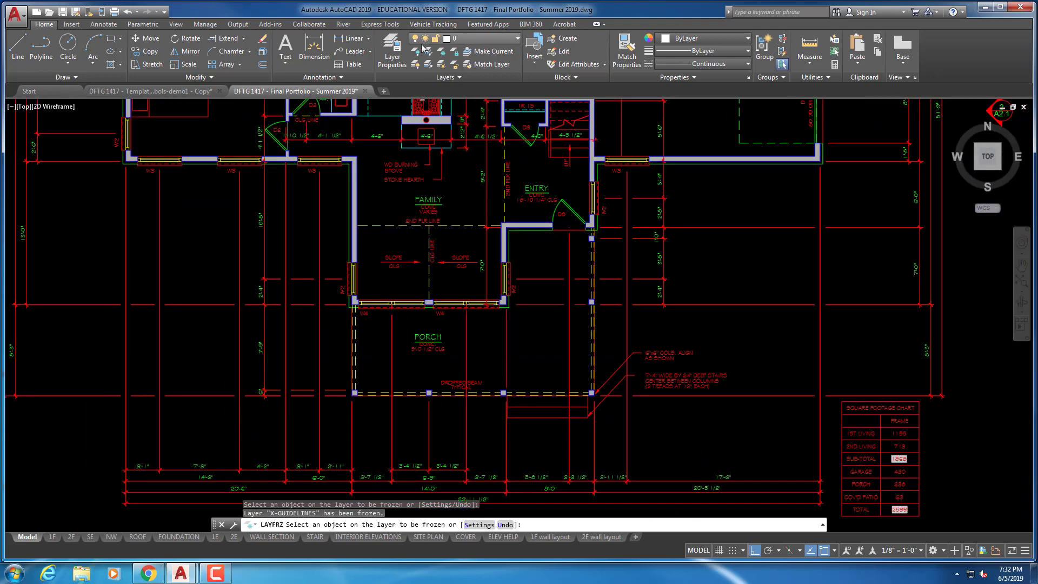
scroll(357, 238, up, 4)
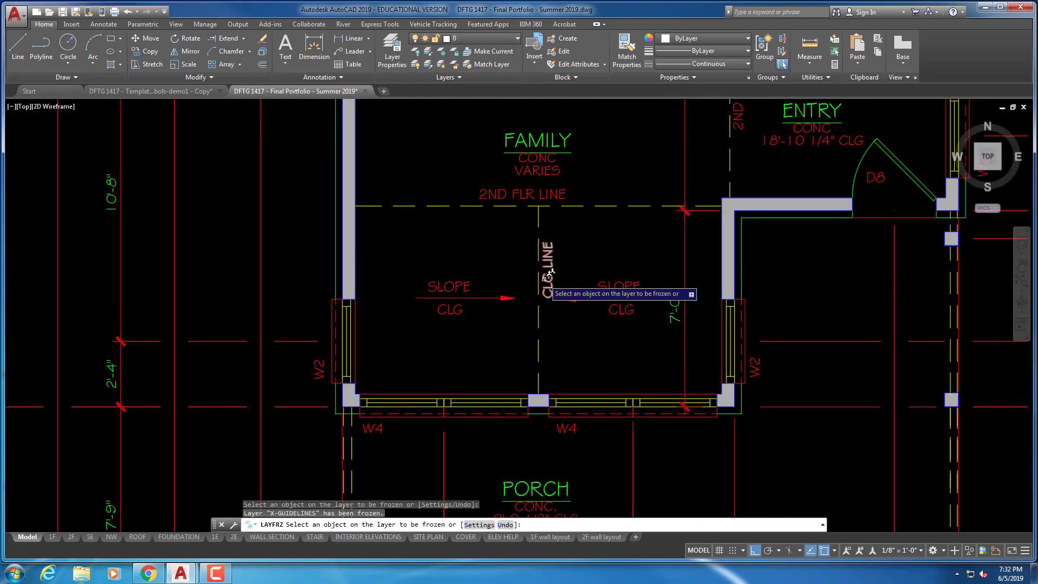
scroll(536, 323, down, 4)
middle_drag(509, 431, 482, 232)
middle_drag(491, 400, 491, 173)
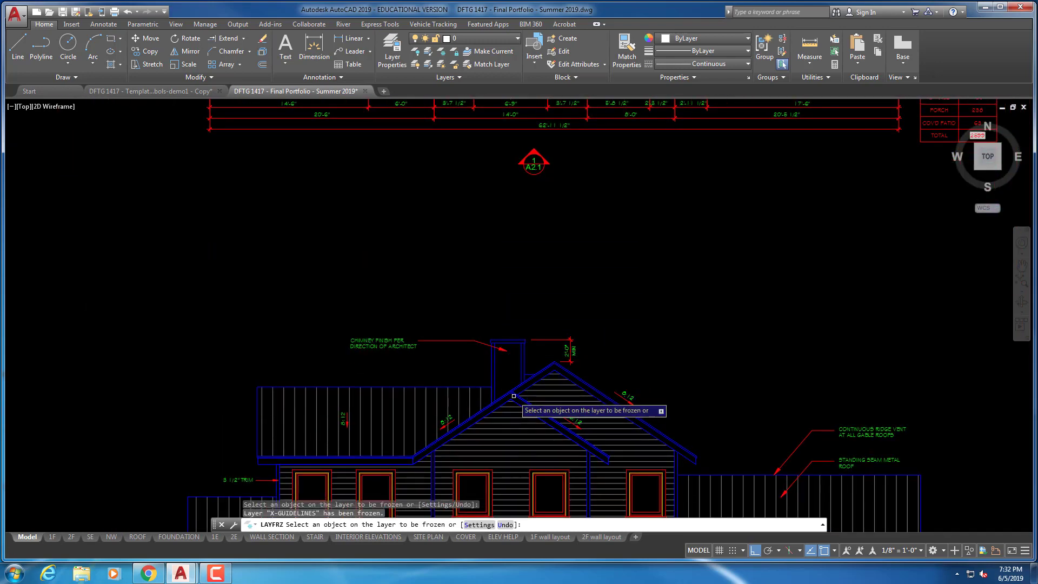
scroll(500, 335, down, 2)
middle_drag(505, 259, 498, 542)
scroll(584, 233, up, 2)
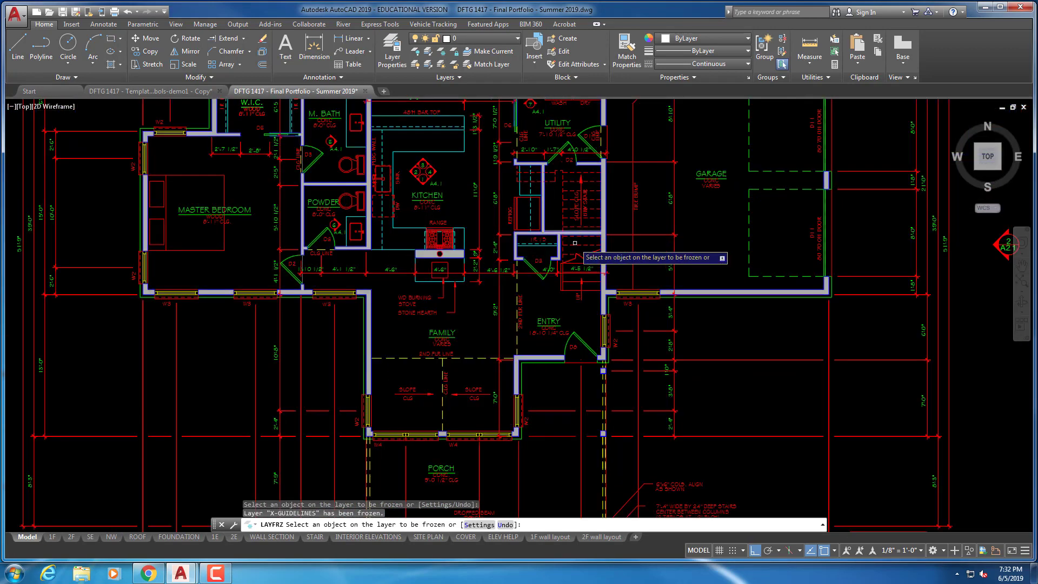
Restore the layer state "Elevations with Second Floor Plan" and compare the playroom's ceiling ridge lines with the front elevation's gables
click(446, 79)
click(446, 91)
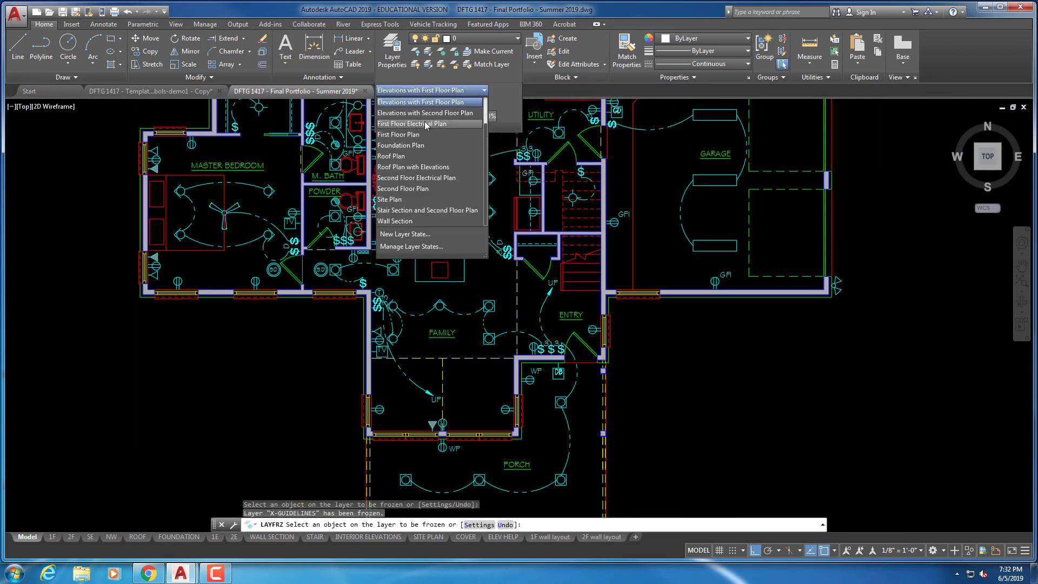
click(425, 112)
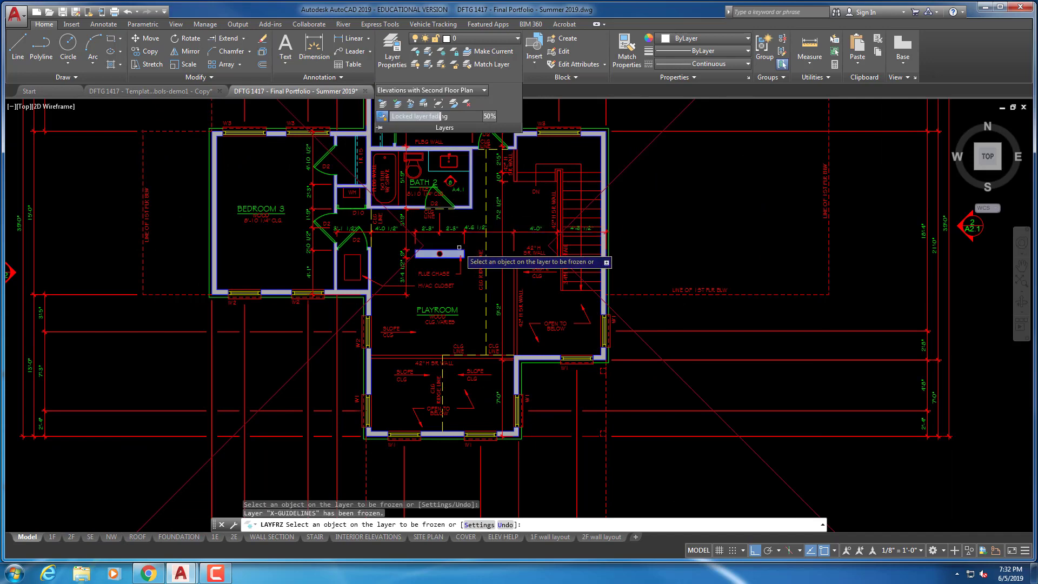
scroll(476, 323, up, 4)
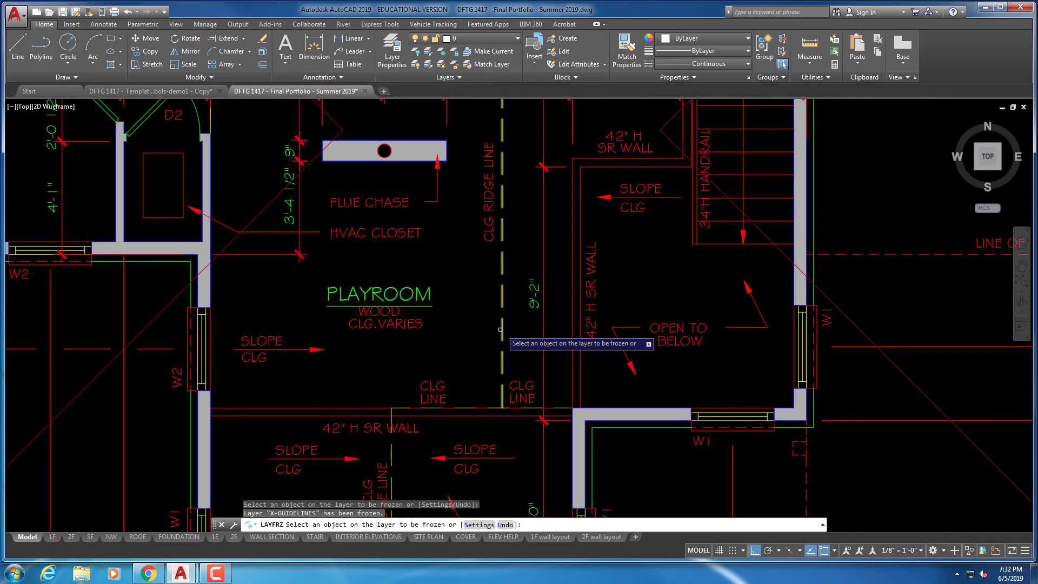
scroll(505, 400, down, 2)
middle_drag(480, 424, 441, 65)
middle_drag(461, 405, 456, 103)
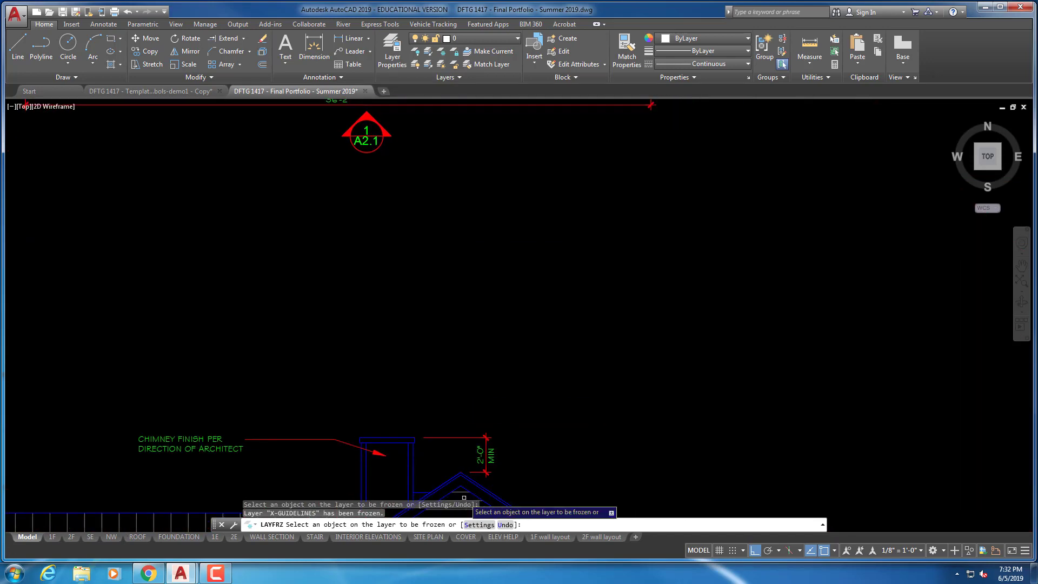
middle_drag(464, 498, 470, 353)
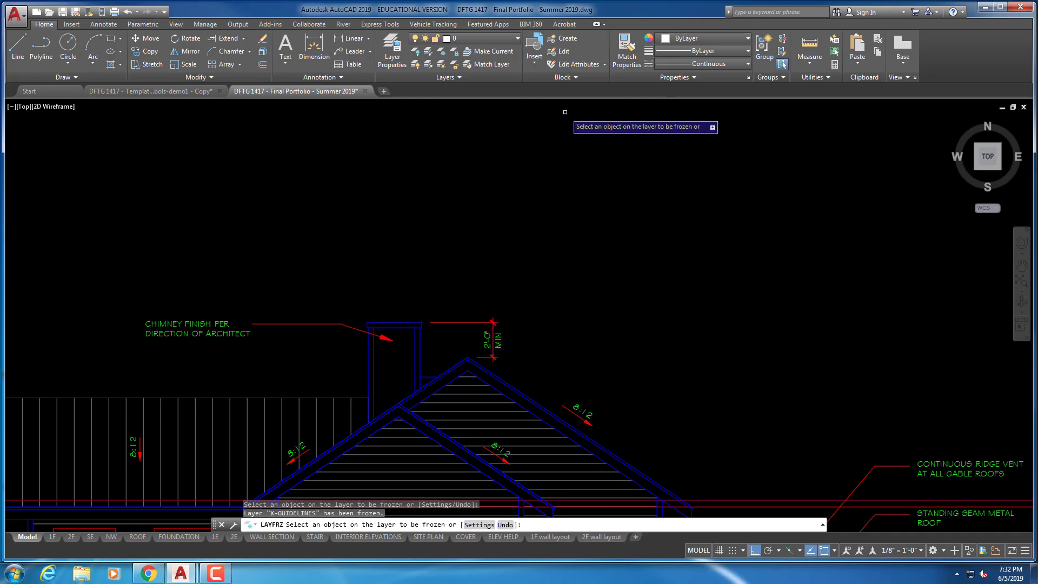
scroll(247, 202, down, 2)
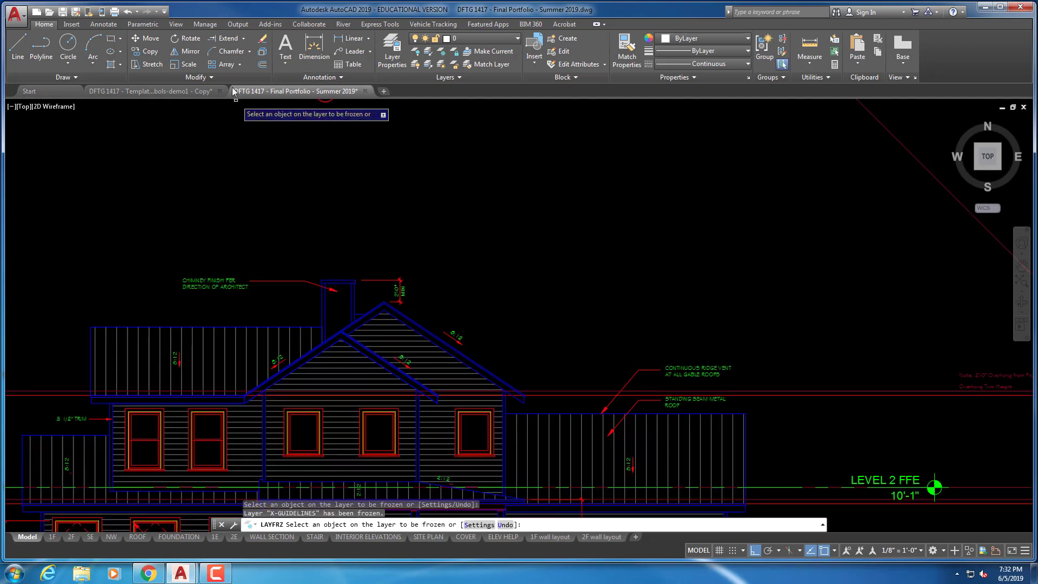
Return to the Lecture 4 symbols demo drawing and make A-2-FLOR-OVHD the current layer
click(156, 89)
scroll(371, 297, down, 5)
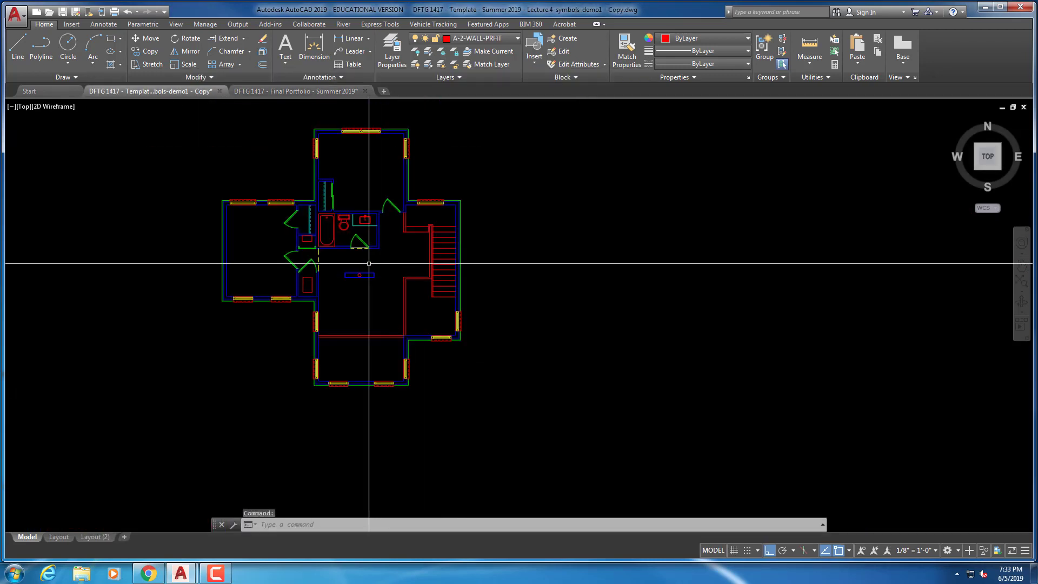
middle_drag(370, 222, 551, 208)
scroll(528, 346, up, 6)
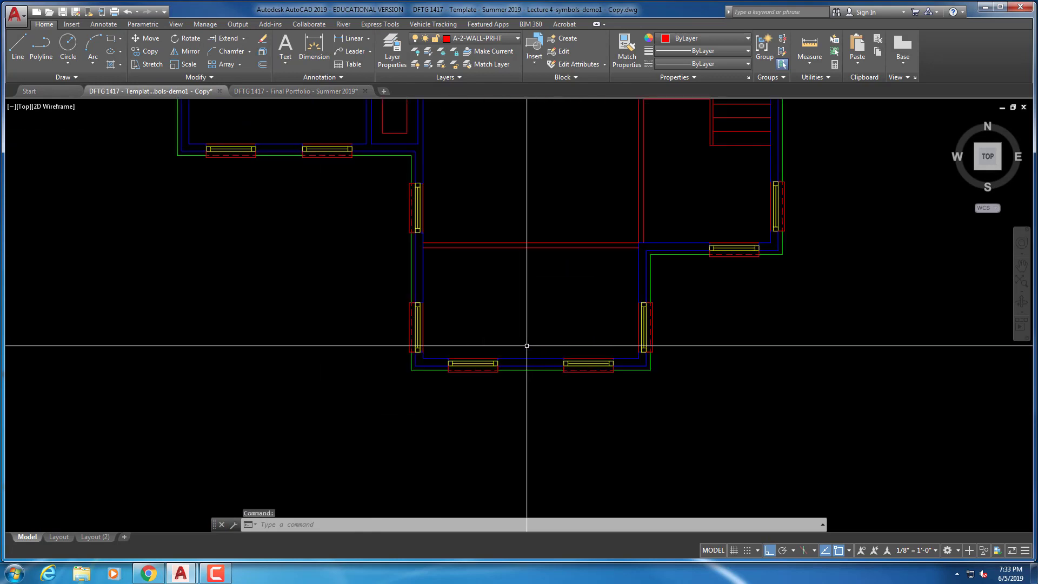
click(481, 38)
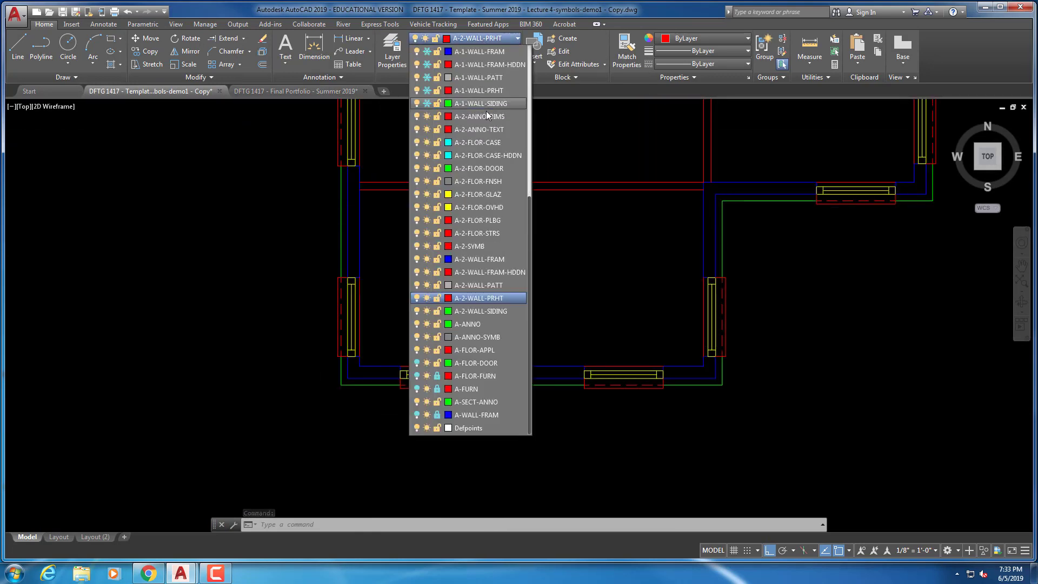
click(488, 209)
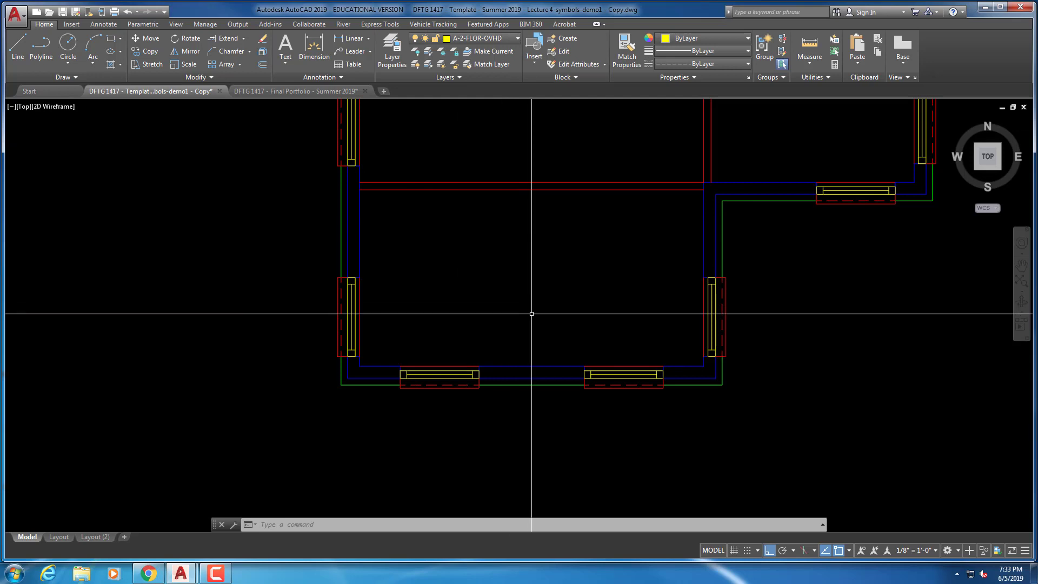
Draw a vertical ridge line from the midpoint of the front bay's inner front wall to the farther red line closing the bay
text(l)
key(Return)
click(531, 365)
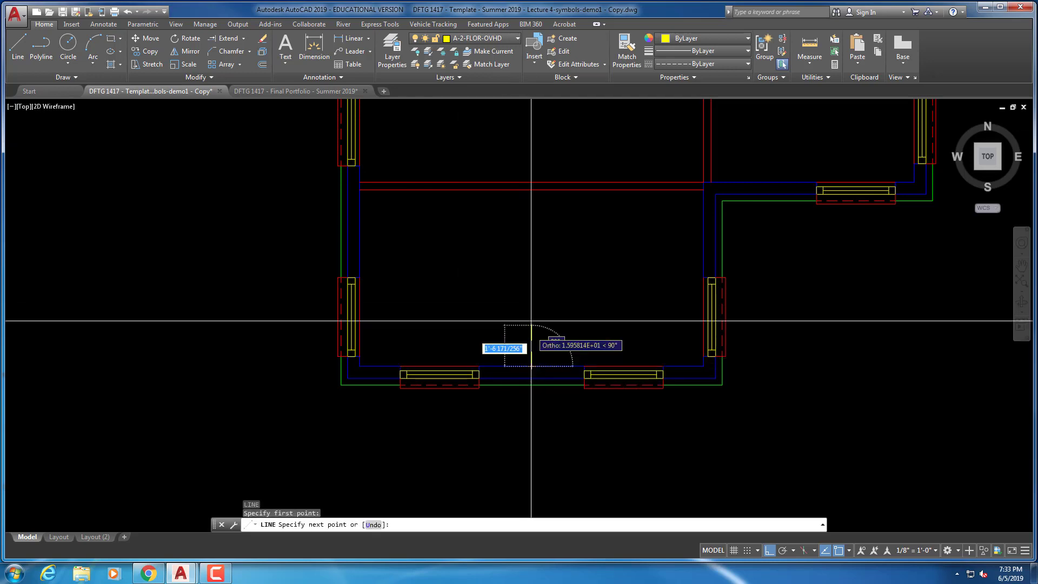
click(531, 184)
key(Escape)
key(Escape)
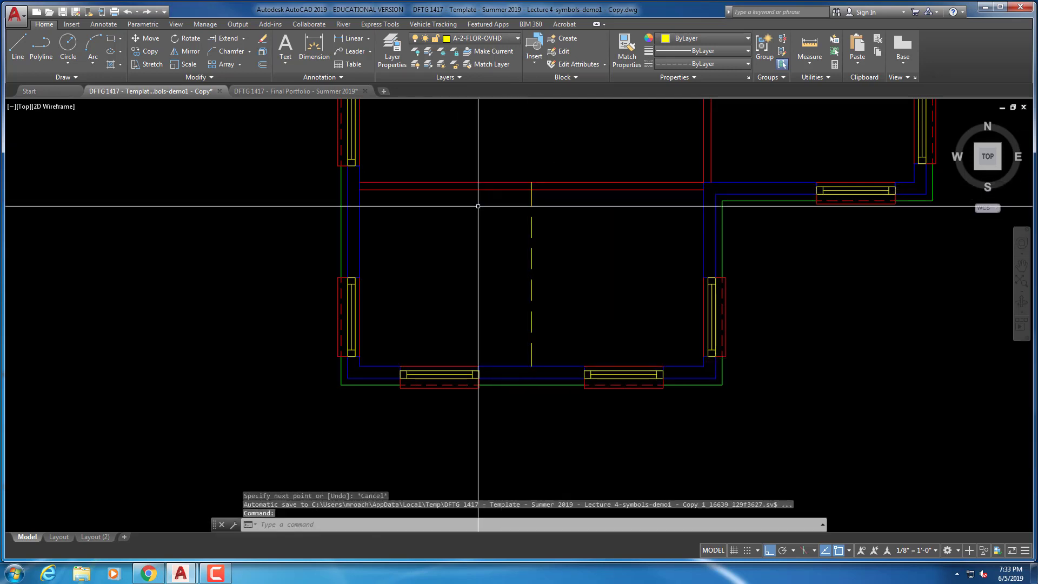
Dimension the horizontal distances from the ridge line's lower end to both front corners of the bay, aligned in one row below the wall
click(351, 38)
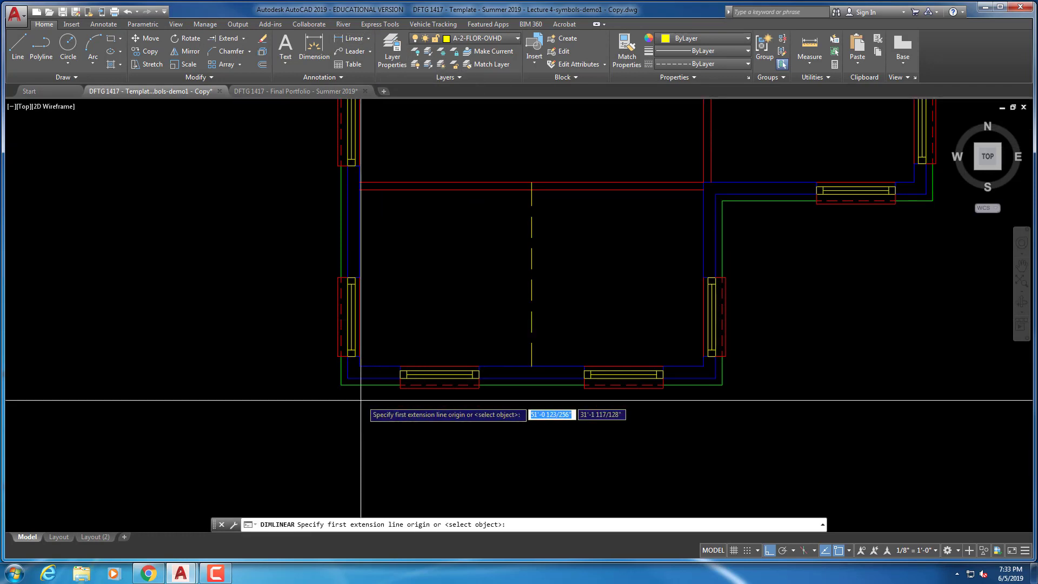
click(348, 378)
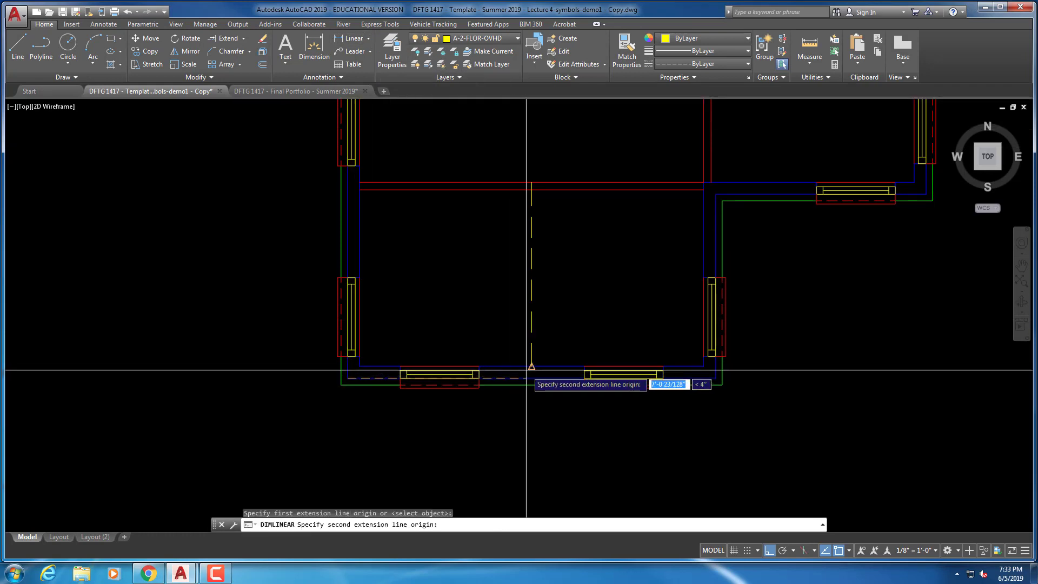
click(532, 366)
click(533, 437)
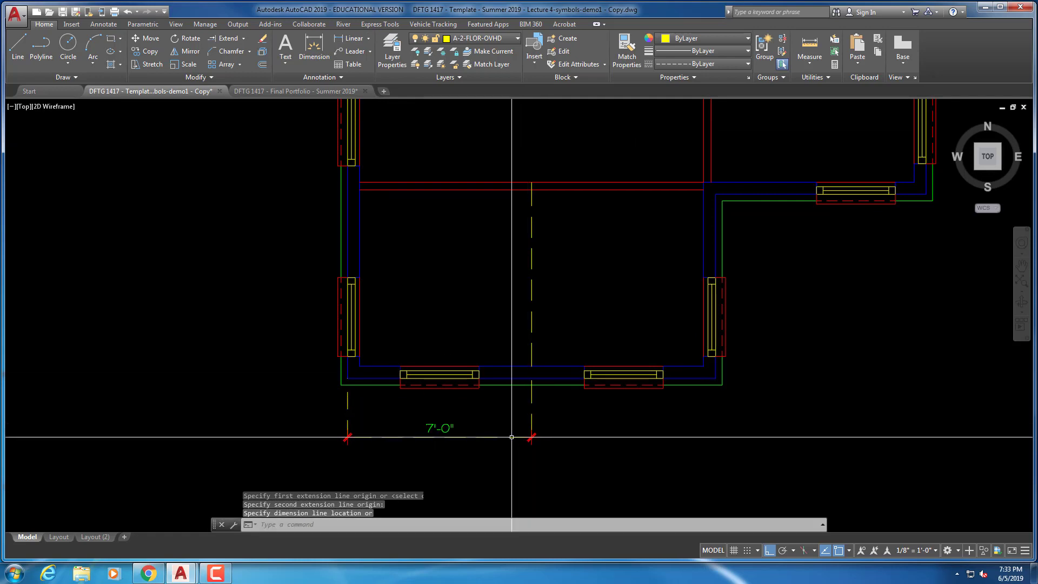
right_click(553, 310)
click(597, 316)
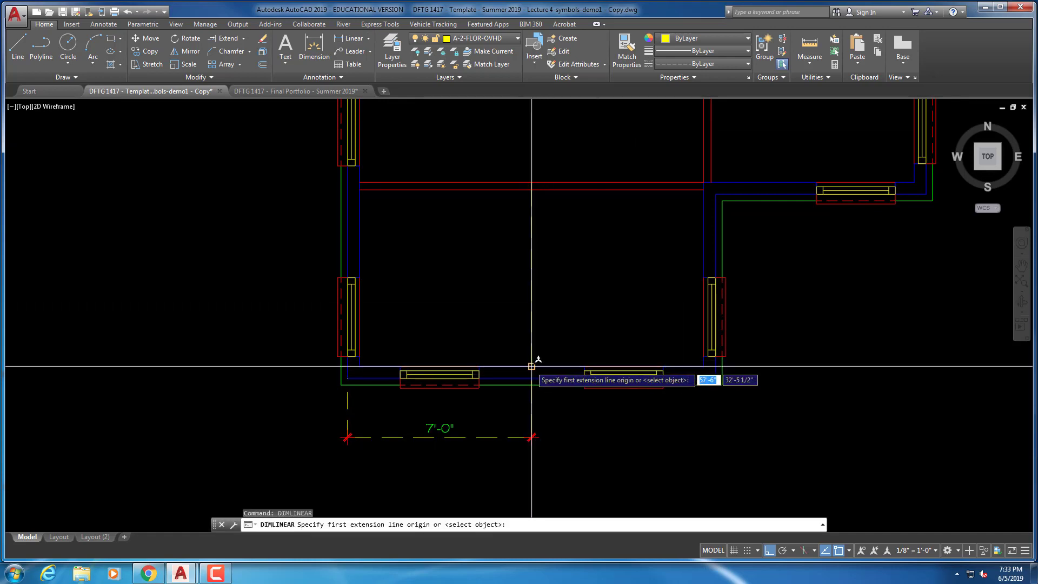
click(531, 366)
click(715, 378)
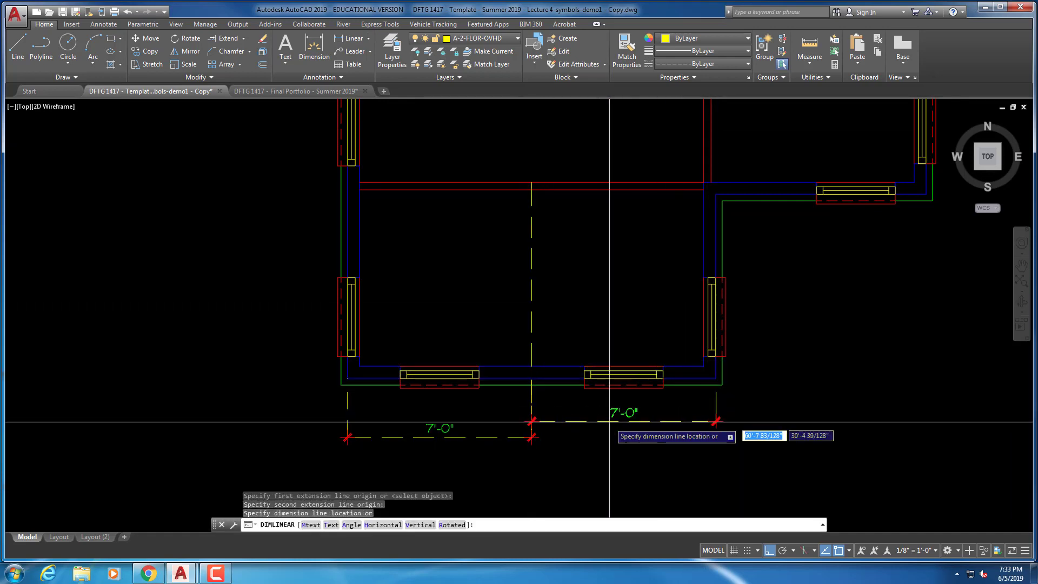
click(539, 437)
key(Escape)
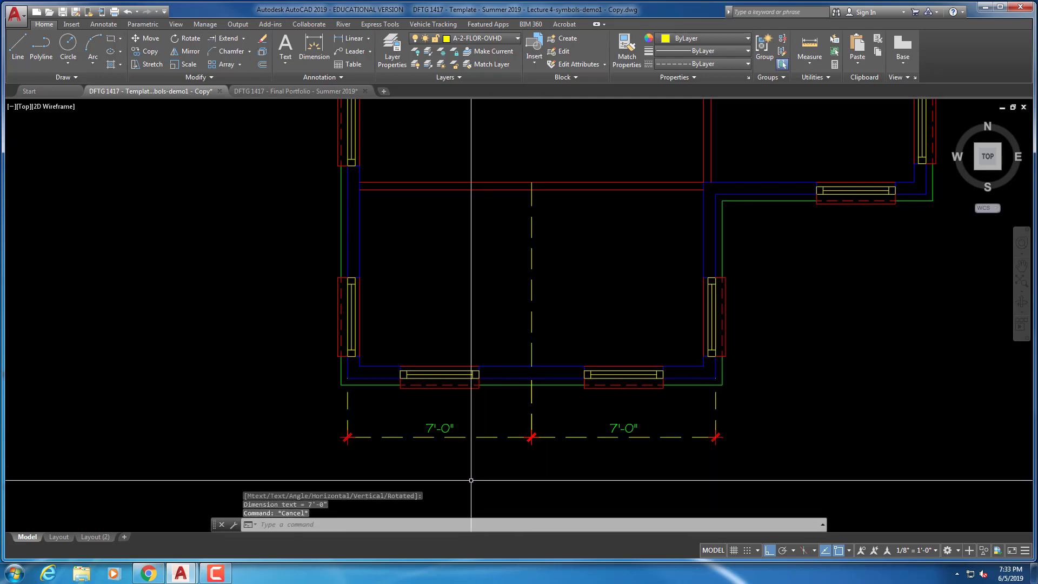
key(Escape)
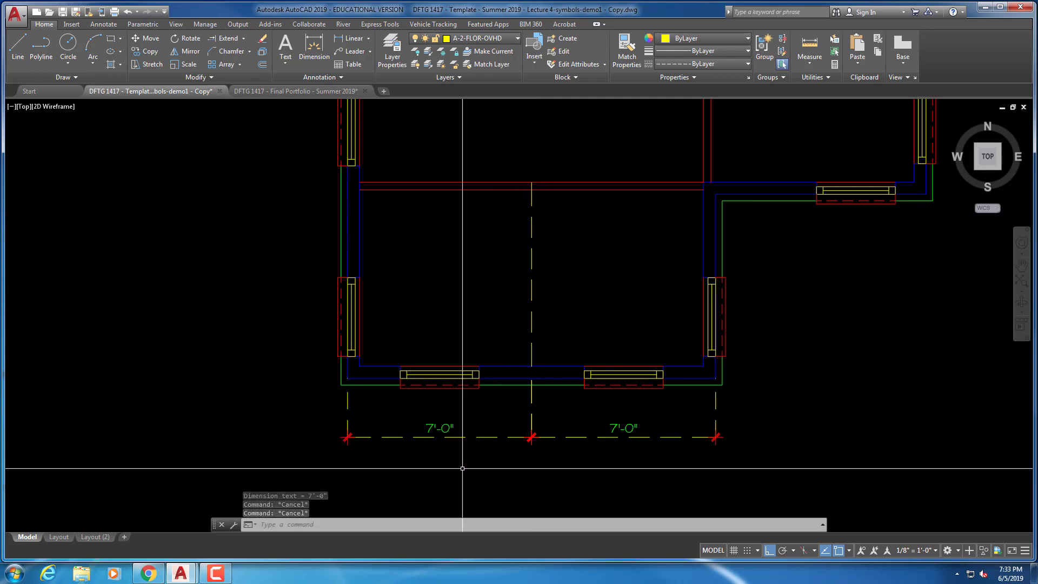
Erase the two linear dimensions below the front wall
key(Escape)
text(E)
right_click(419, 581)
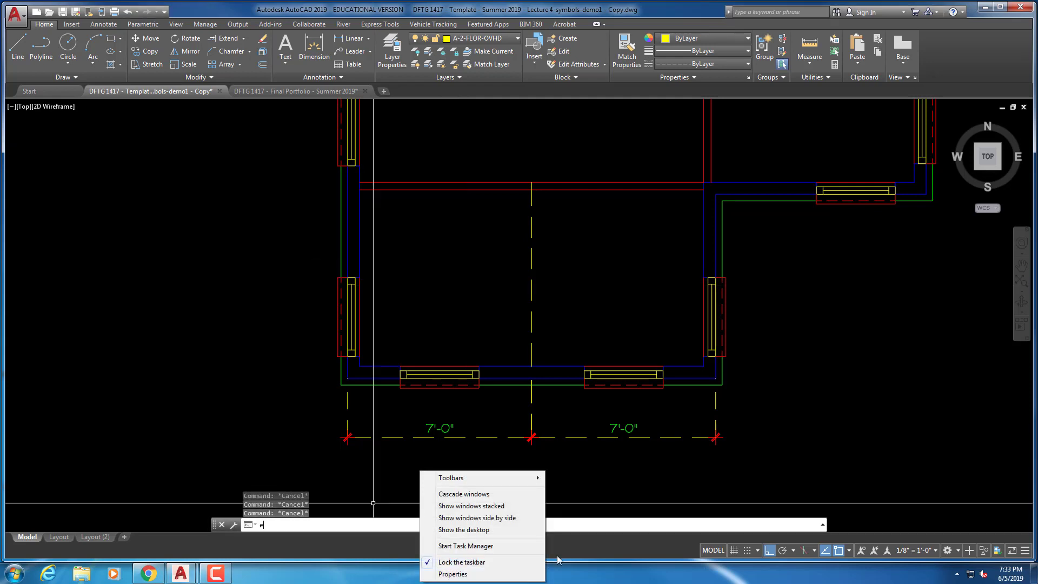
click(574, 508)
key(Return)
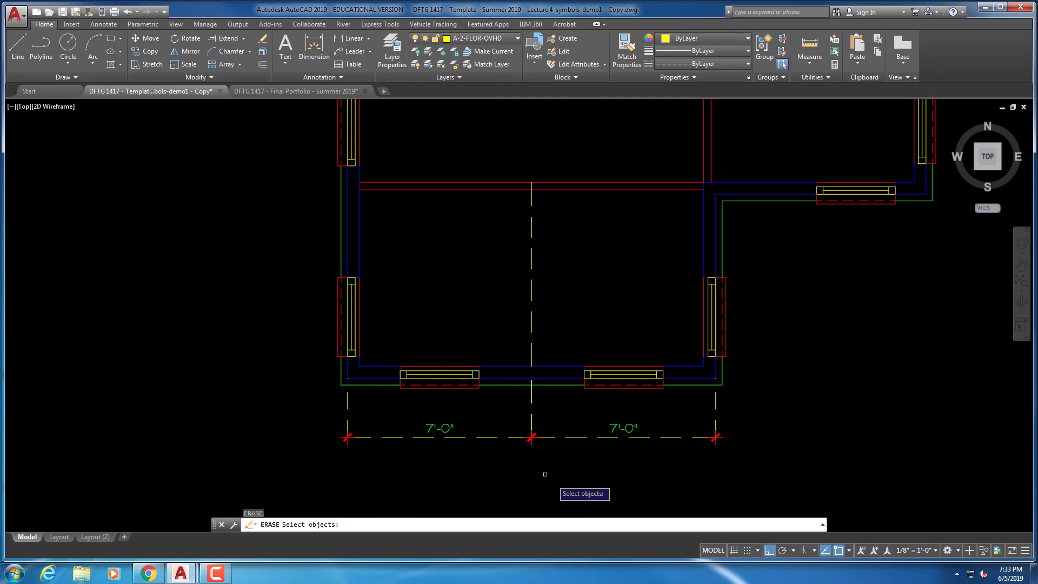
key(Escape)
key(Return)
click(547, 440)
click(497, 416)
key(Return)
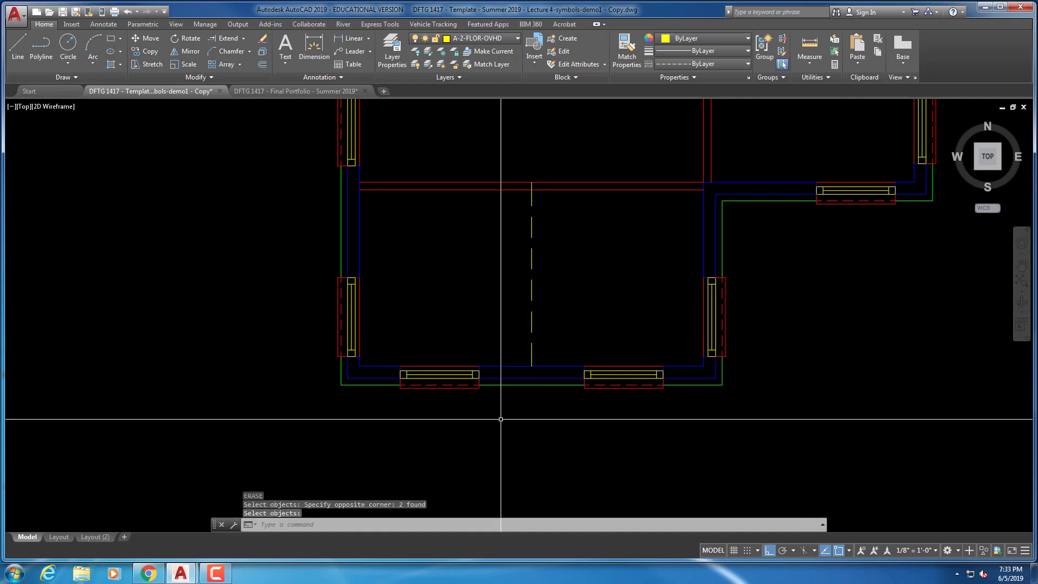
key(Escape)
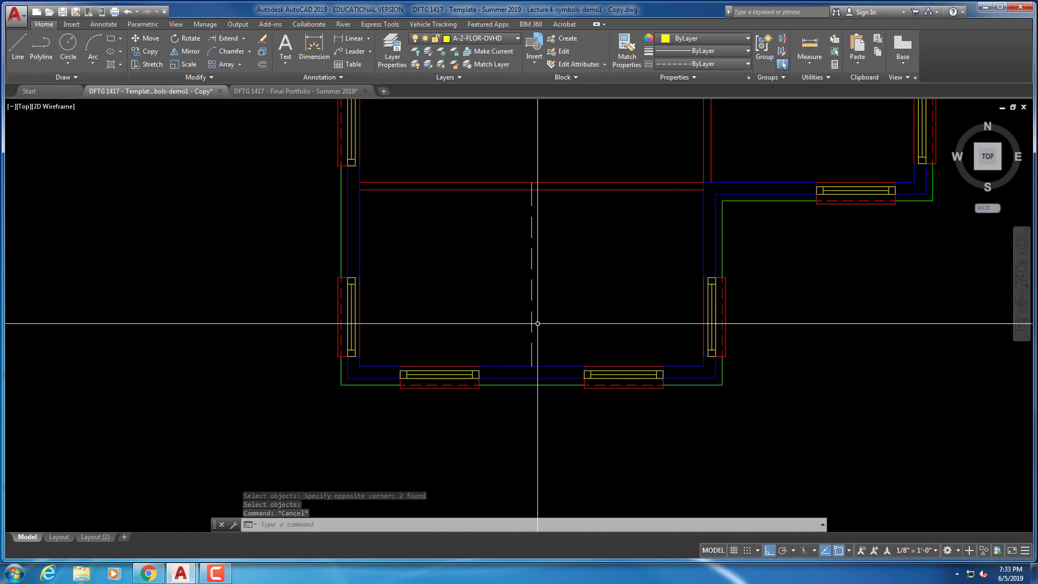
Draw a horizontal overhead line from the ridge line's upper end to the bay's east wall
mouse_move(541, 277)
middle_down()
mouse_move(494, 338)
mouse_move(503, 335)
middle_up()
scroll(493, 338, up, 2)
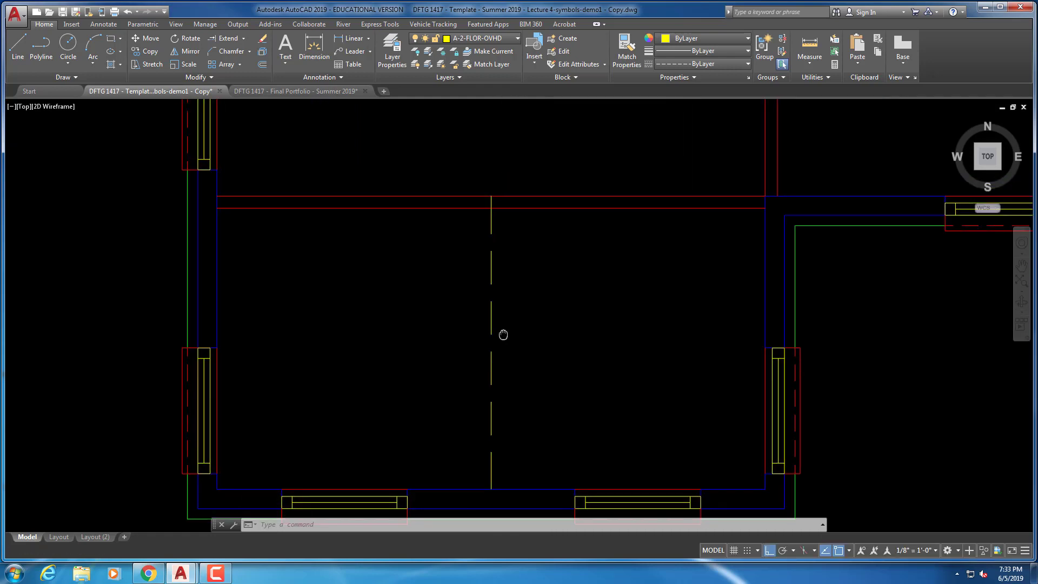
key(Return)
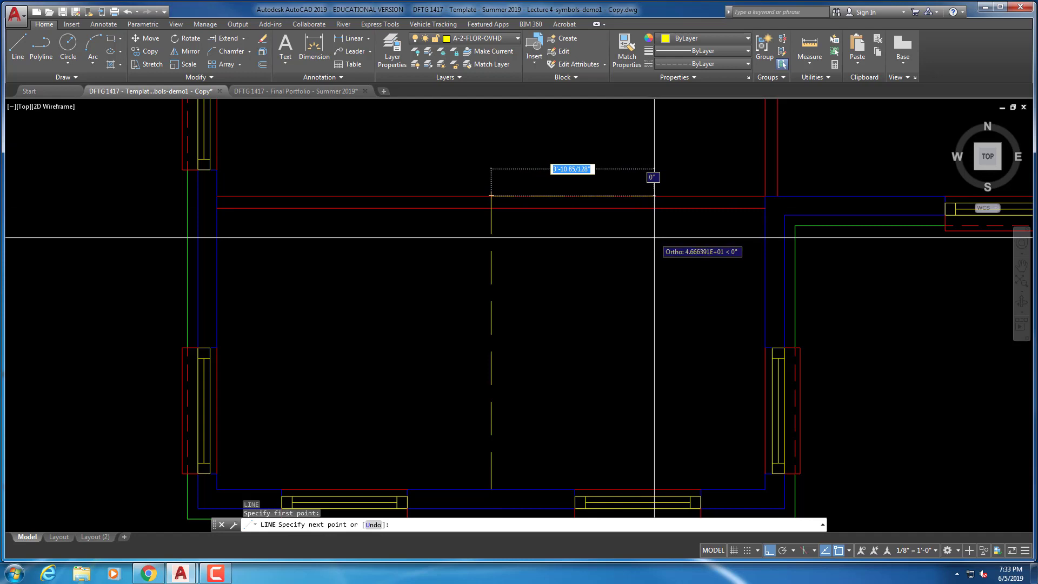
click(764, 196)
key(Escape)
key(Escape)
Draw a horizontal construction line from the wall corner above the west window across to the outer east wall beside the stairs
scroll(670, 243, down, 6)
middle_drag(623, 239, 552, 283)
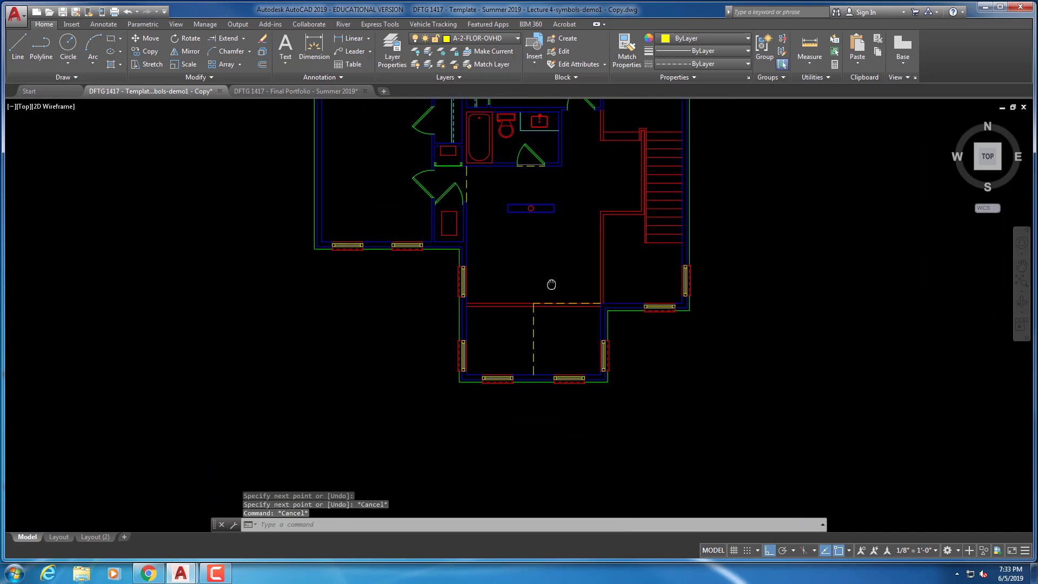
scroll(486, 281, up, 4)
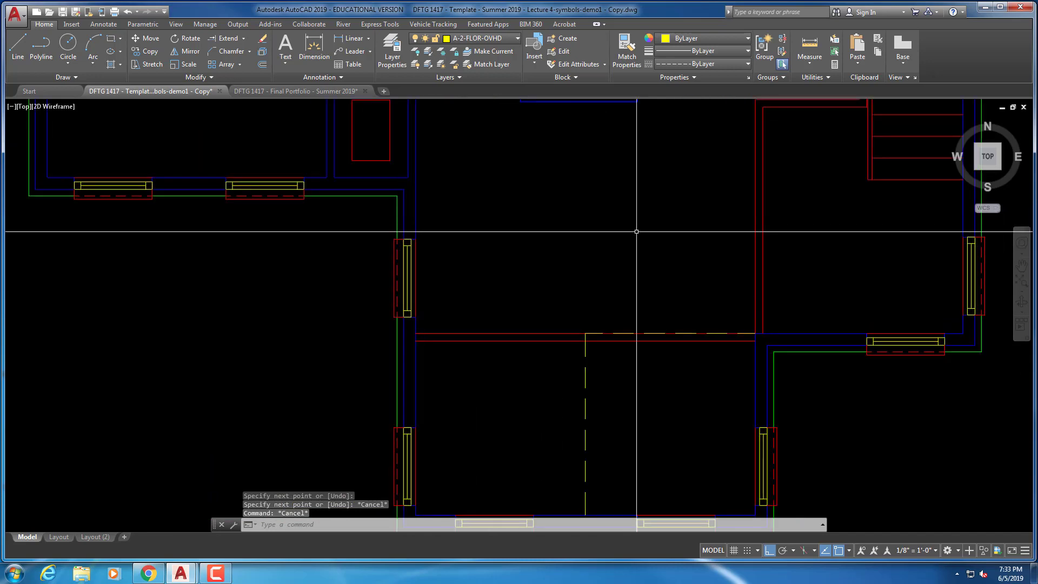
middle_drag(630, 232, 449, 239)
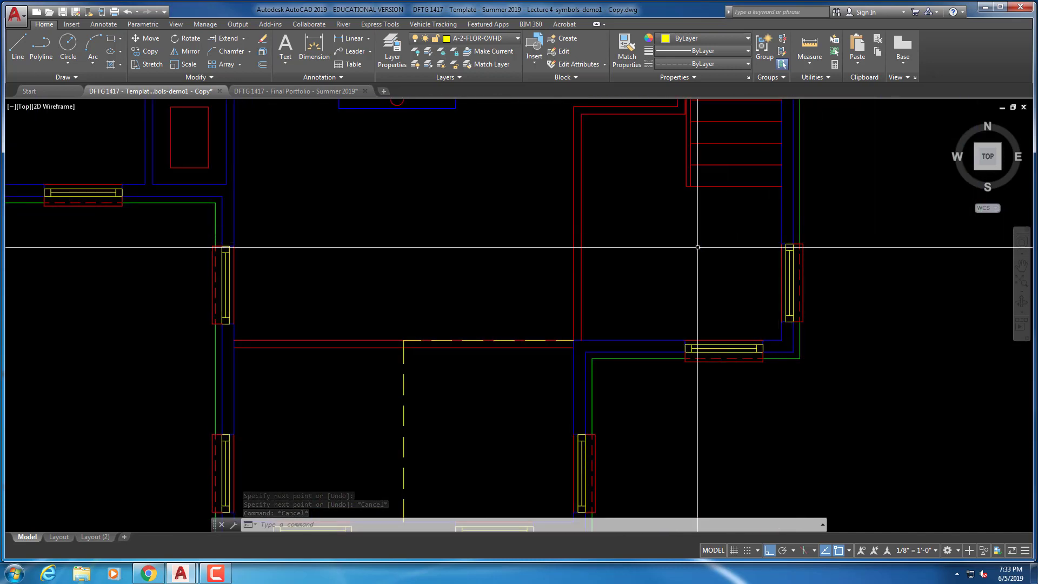
key(Escape)
key(Escape)
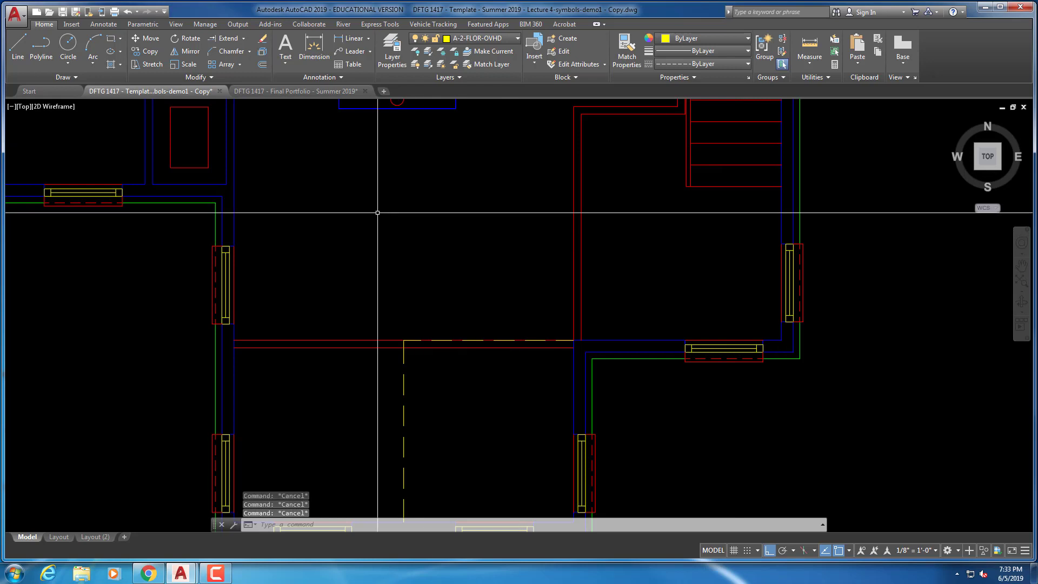
text(l)
key(Return)
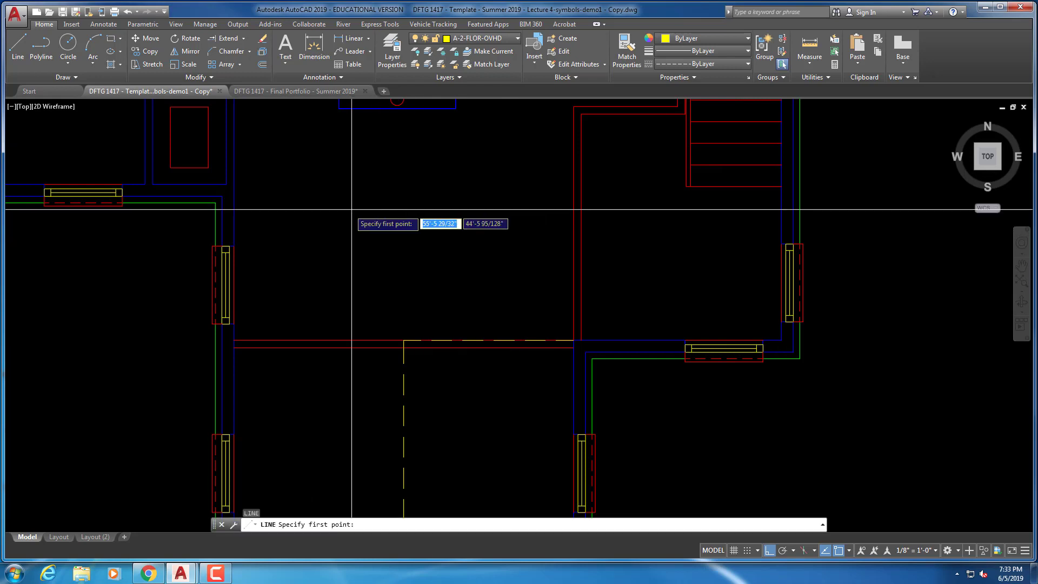
click(222, 196)
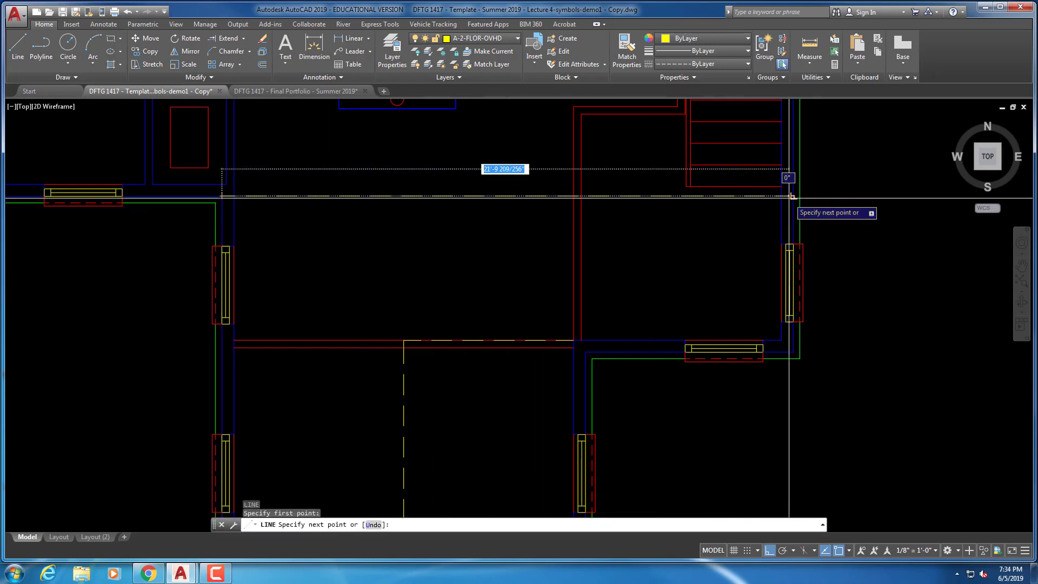
click(792, 197)
key(Escape)
key(Escape)
Draw a vertical ridge line from the midpoint of the construction line down to the horizontal overhead line
right_click(410, 206)
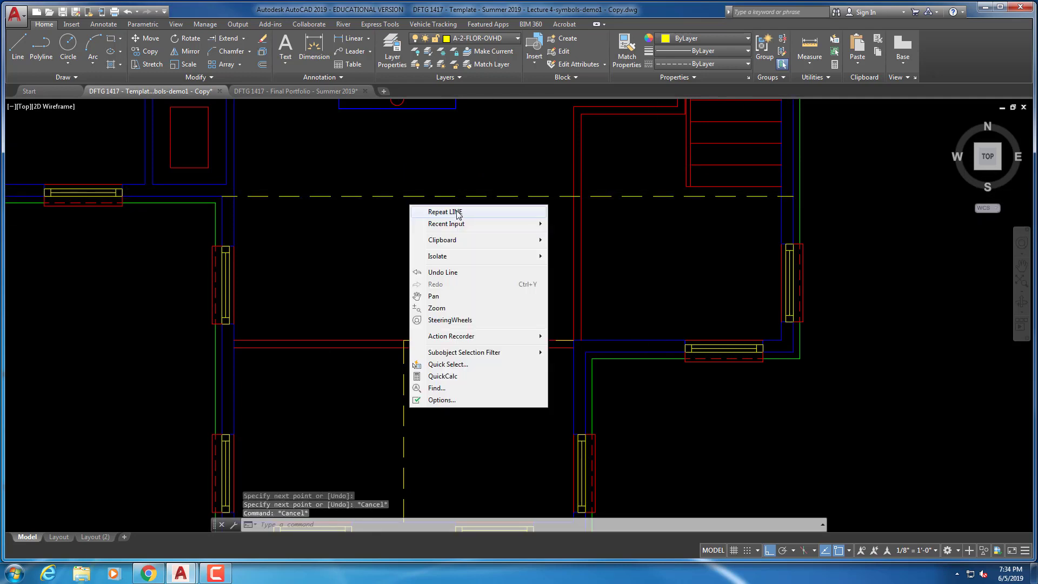
click(457, 212)
click(507, 196)
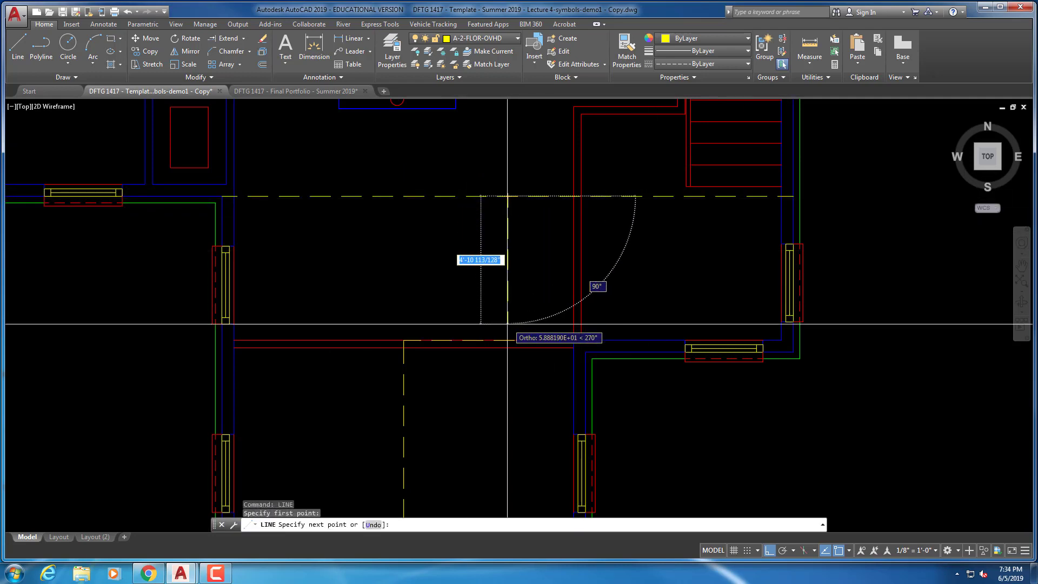
click(507, 339)
key(Escape)
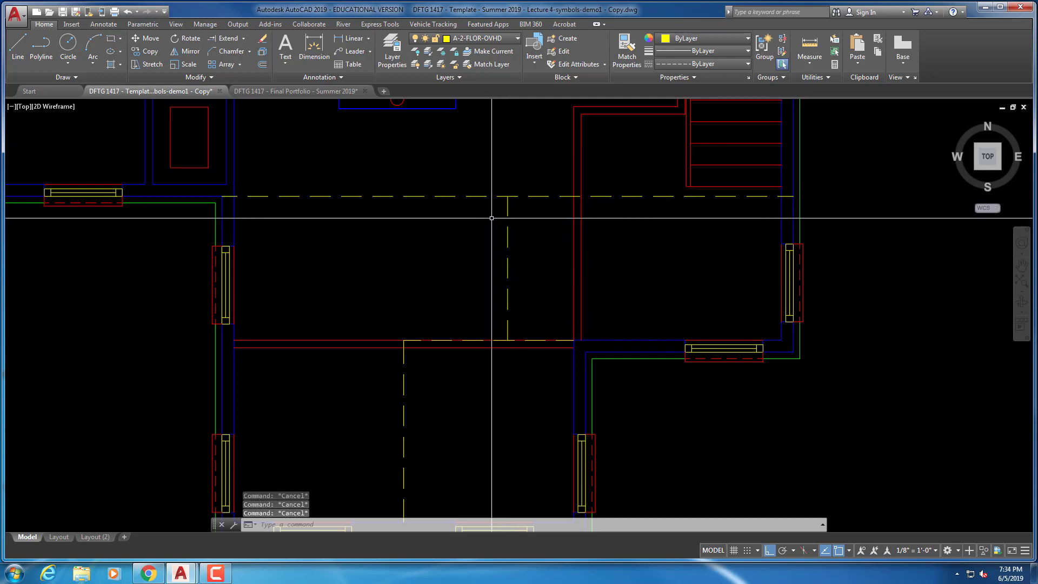
Erase the horizontal construction line spanning the playroom and the stair area, keeping the vertical ridge line
text(r)
key(Return)
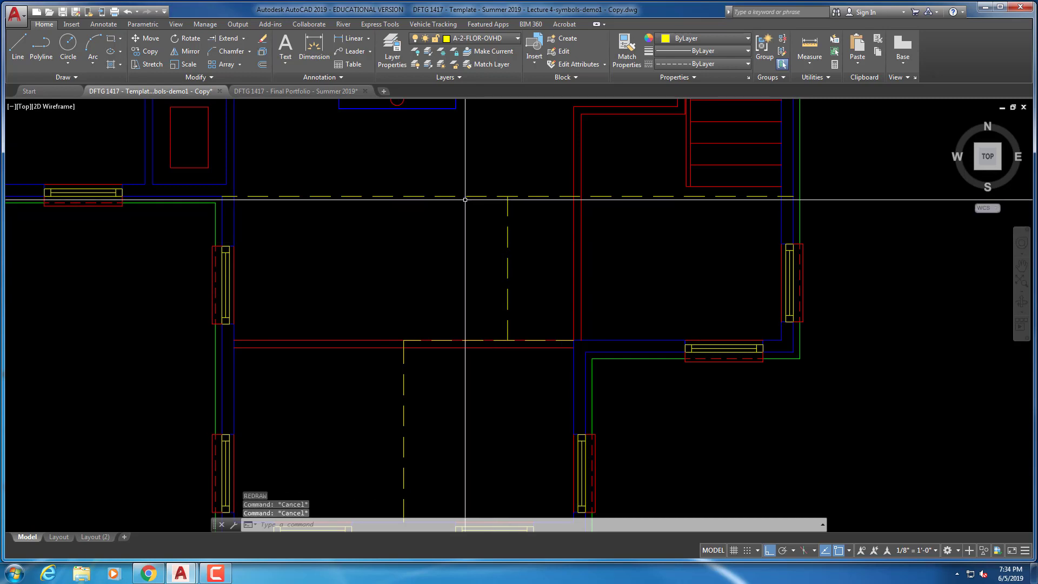
text(e)
key(Return)
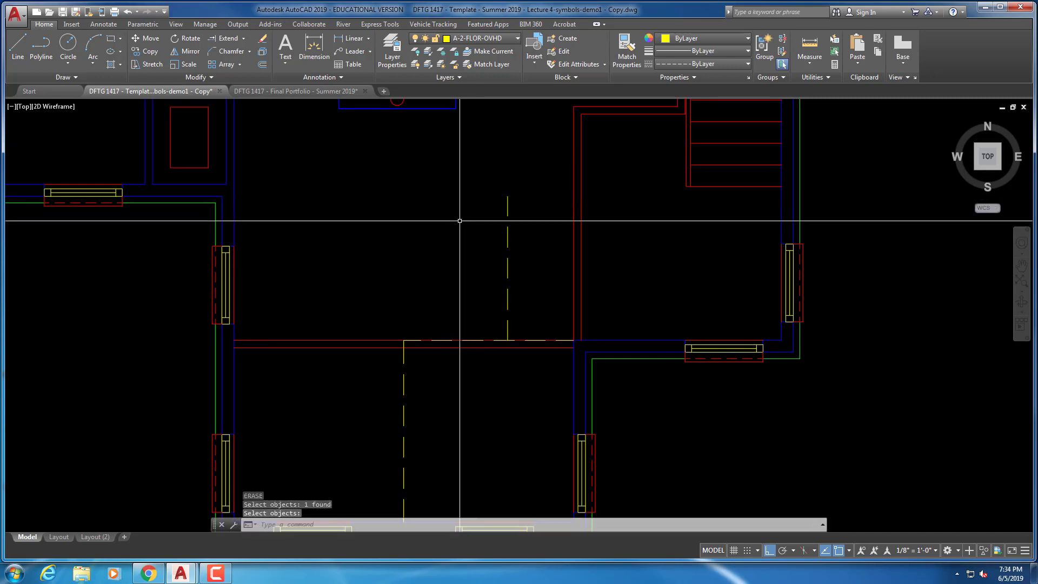
key(Escape)
Draw an overhead line across the door opening at the playroom's north wall, between the lower ends of its jambs
middle_drag(455, 336, 459, 324)
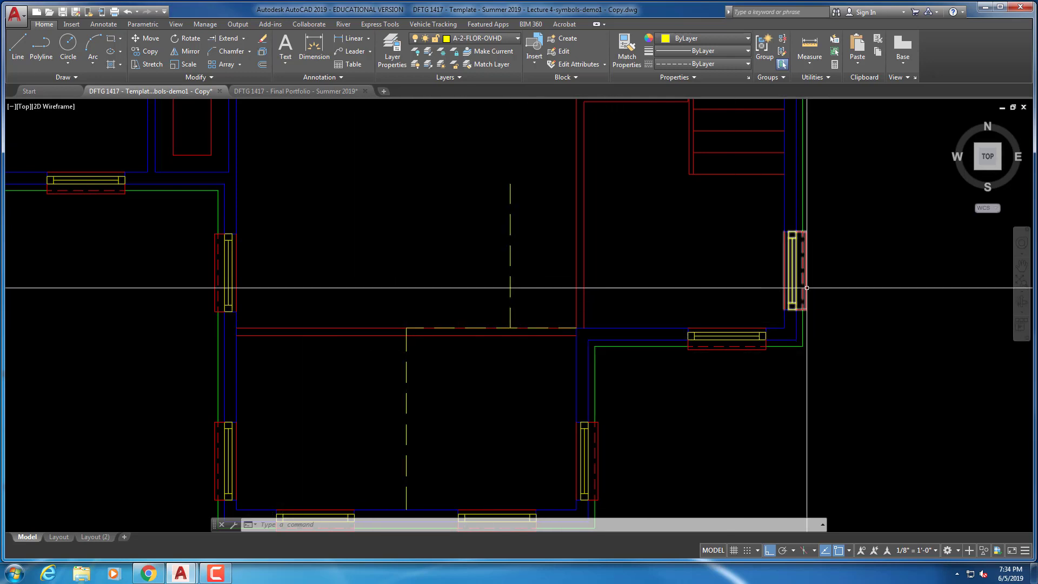
scroll(593, 264, down, 1)
middle_drag(567, 222, 571, 372)
key(Escape)
key(Escape)
key(Escape)
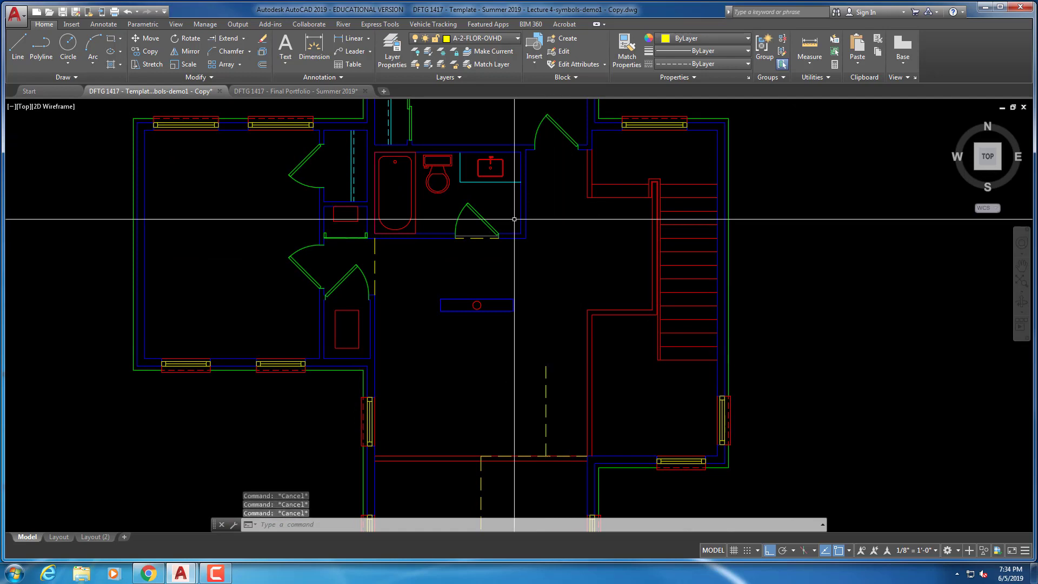
scroll(527, 302, up, 5)
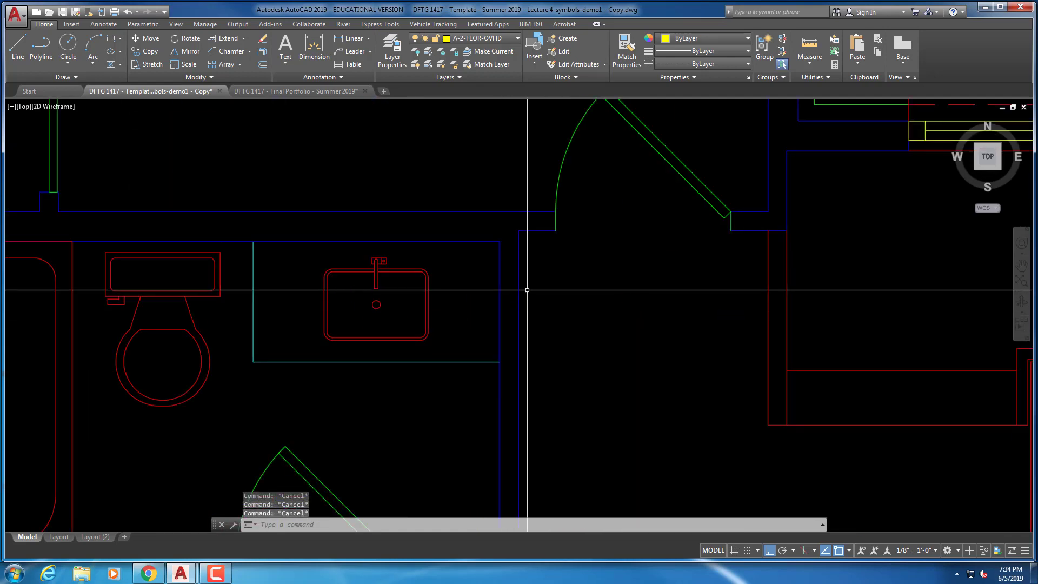
text(l)
key(Return)
click(555, 230)
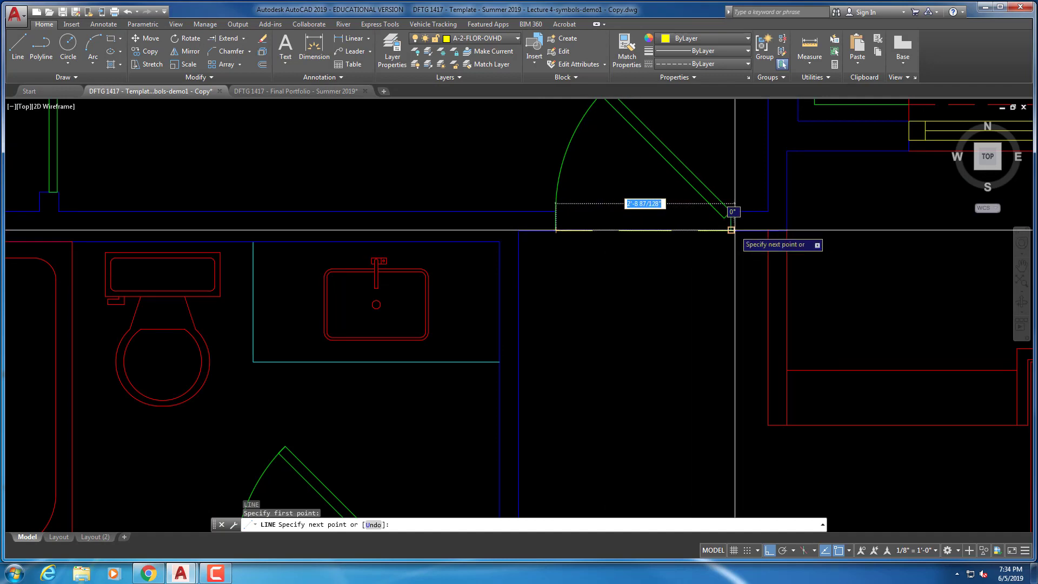
key(Escape)
key(Escape)
scroll(674, 270, down, 5)
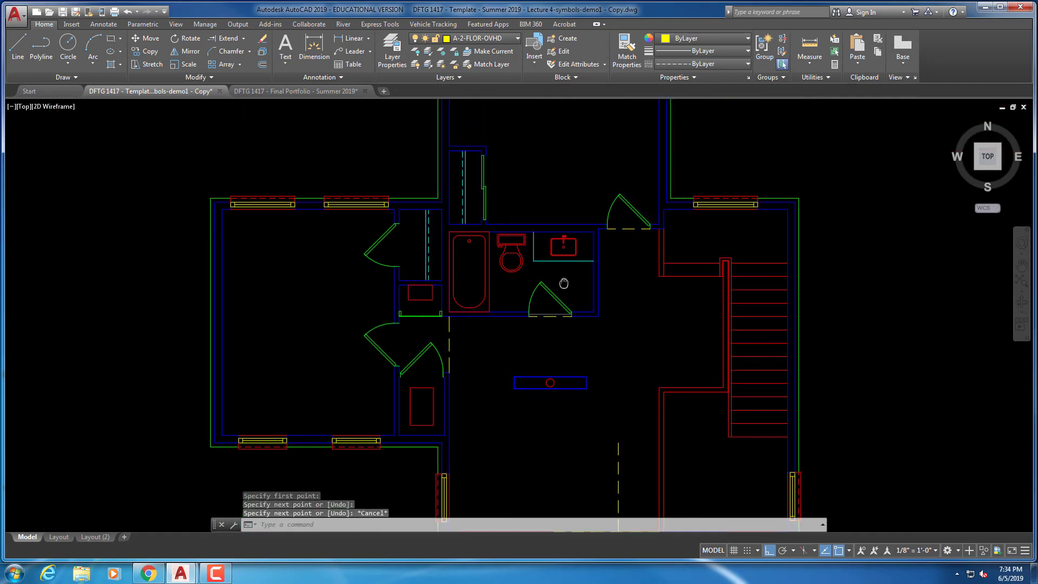
Extend the playroom's vertical ridge line north to the overhead line across the door opening
key(Escape)
key(Escape)
key(Return)
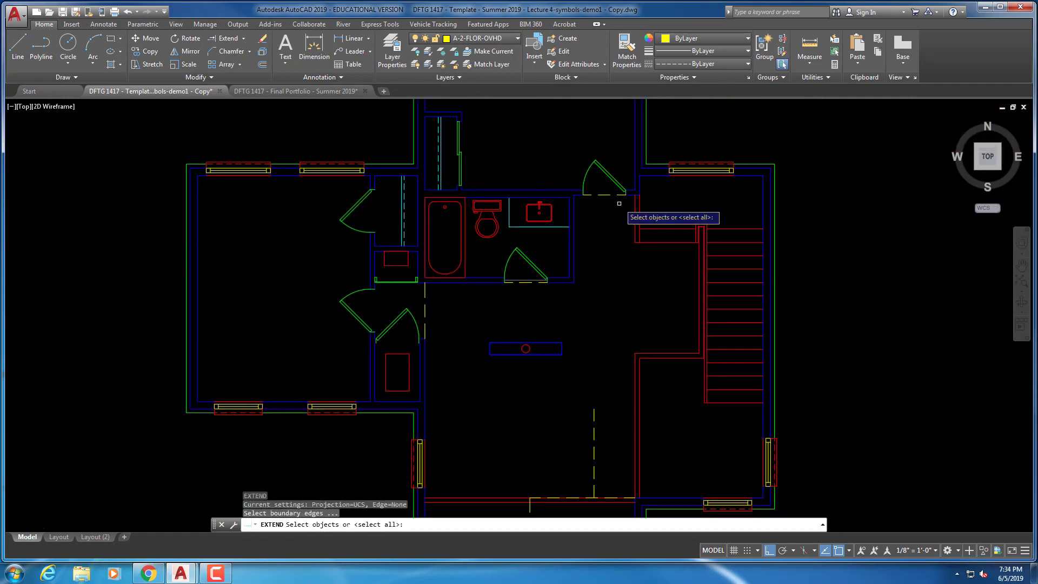
click(611, 194)
key(Return)
click(594, 406)
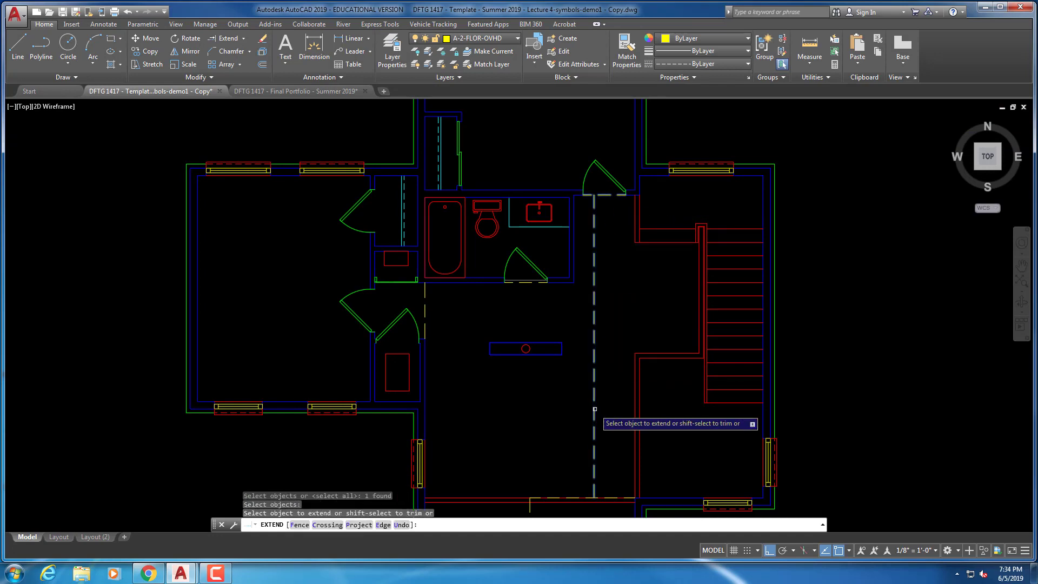
key(Escape)
key(Escape)
key(Escape)
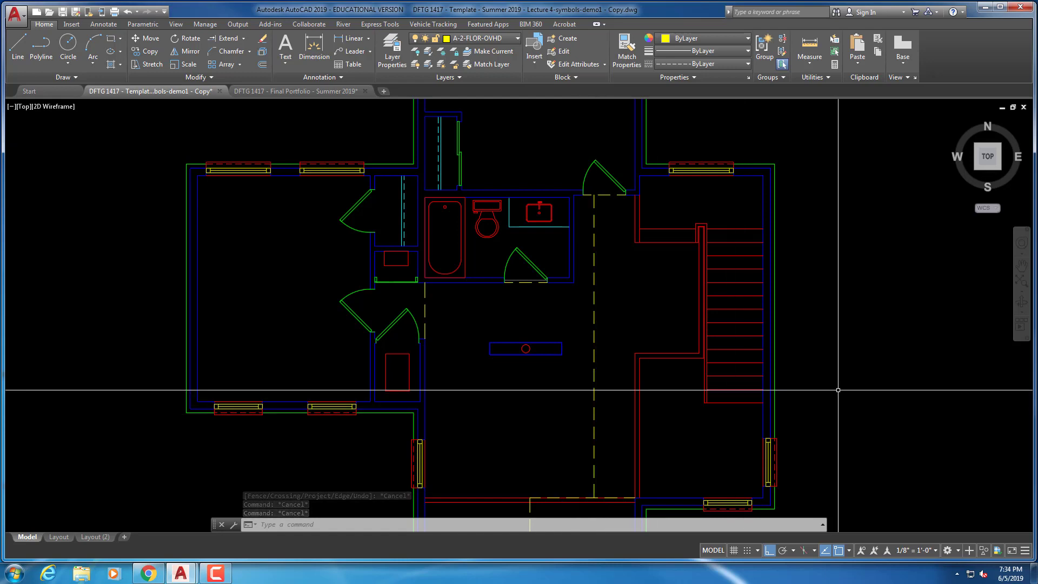
middle_drag(648, 411, 643, 312)
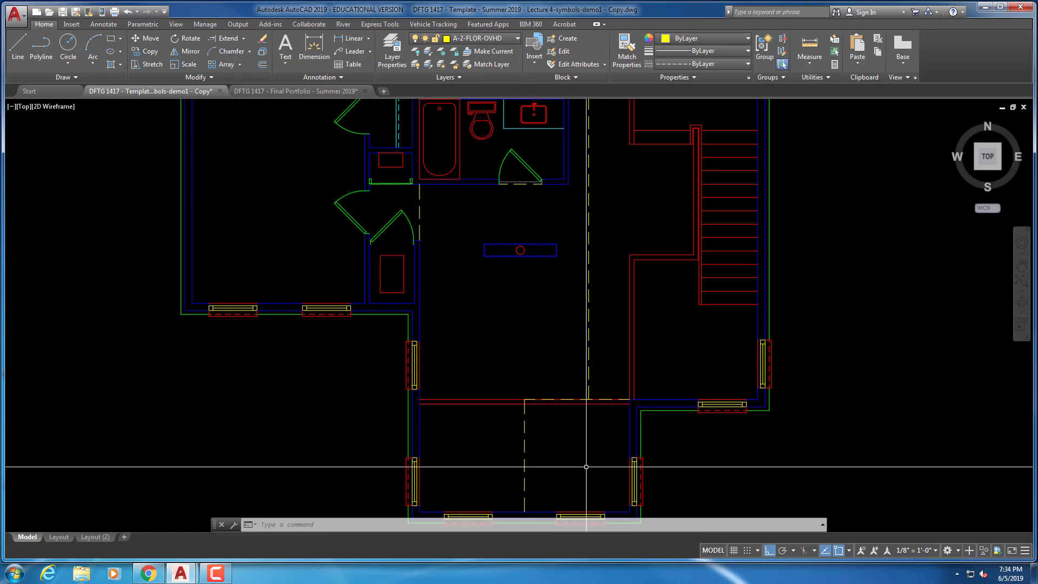
Restore the First Floor Plan layer state
scroll(580, 466, down, 3)
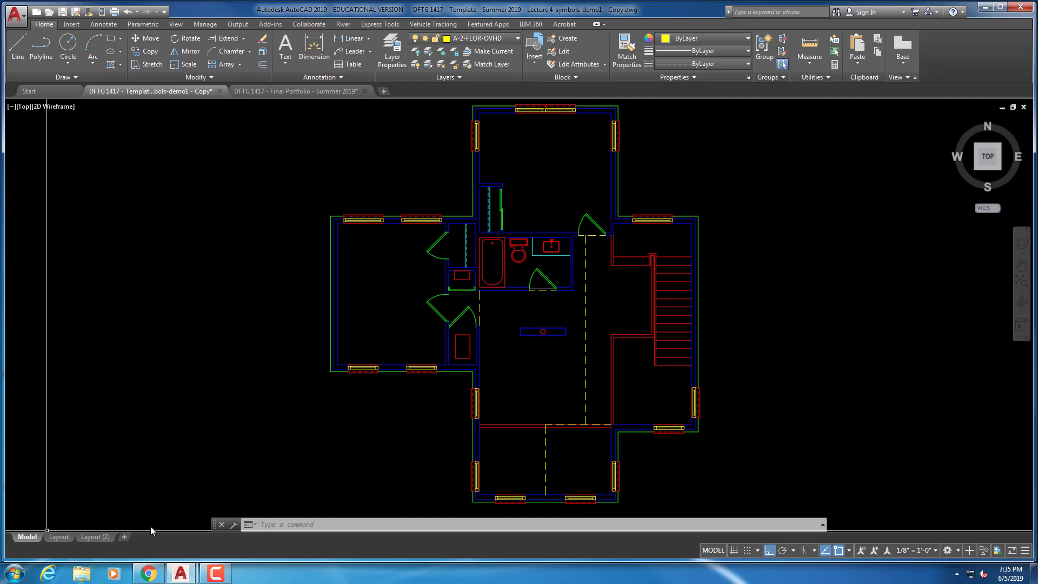
scroll(527, 397, up, 4)
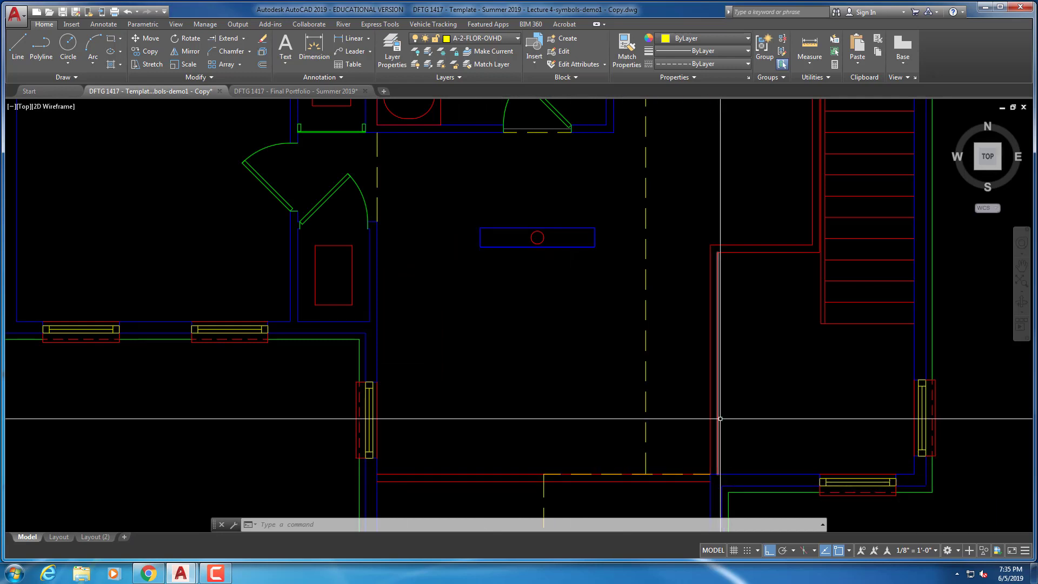
scroll(441, 340, down, 5)
scroll(336, 297, up, 3)
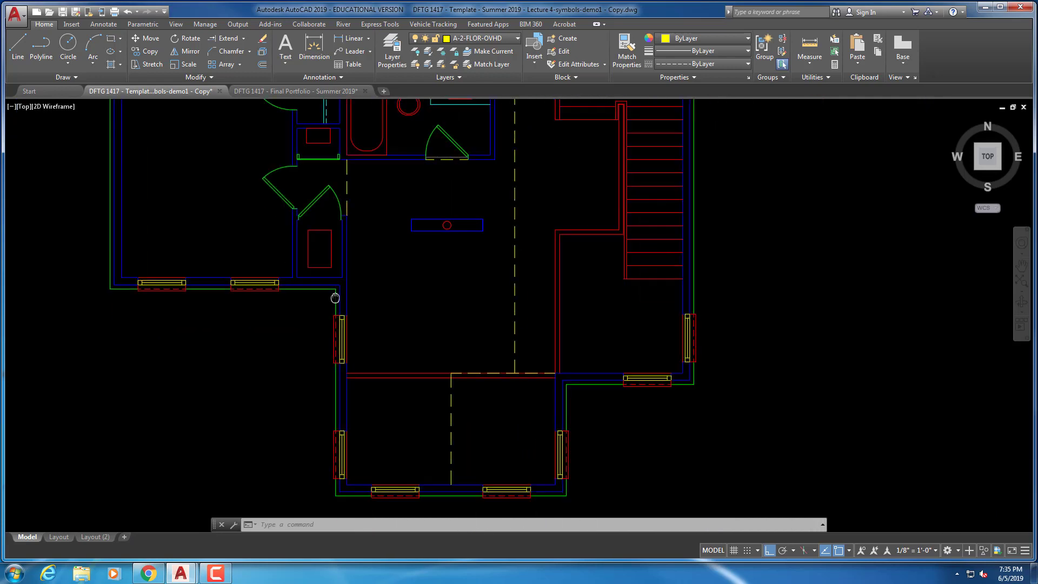
click(438, 79)
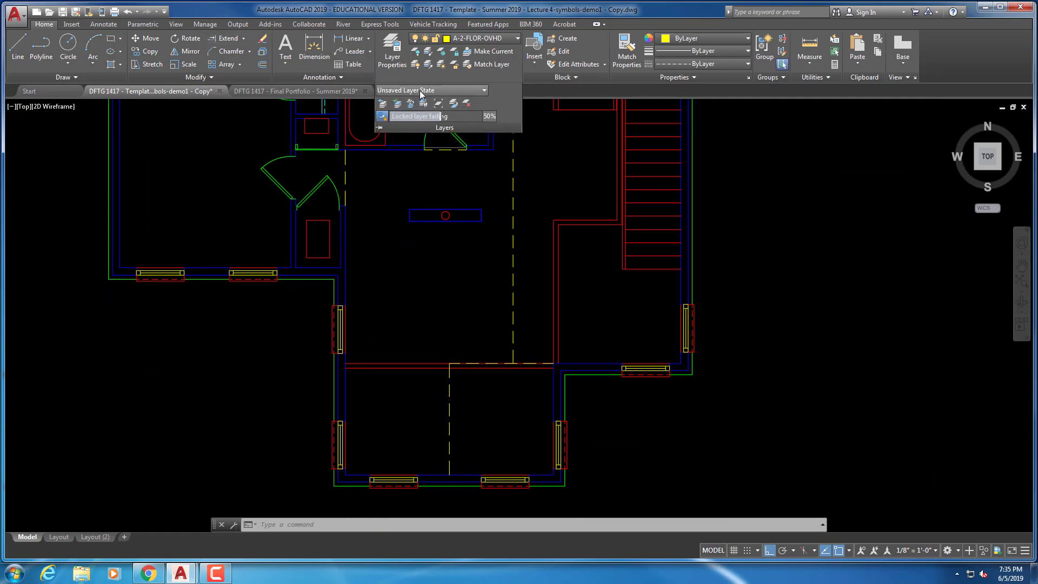
click(421, 92)
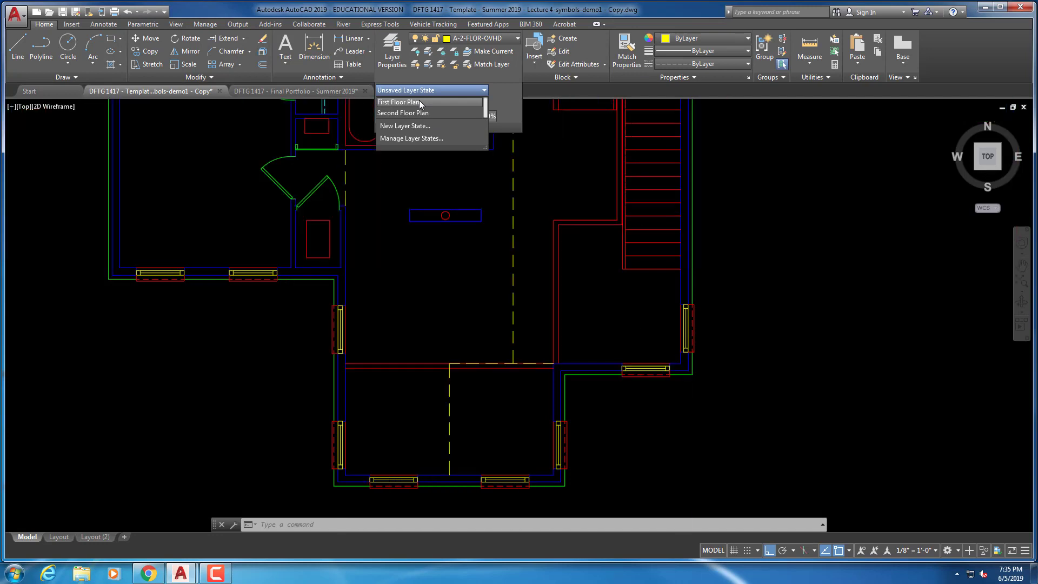
click(420, 102)
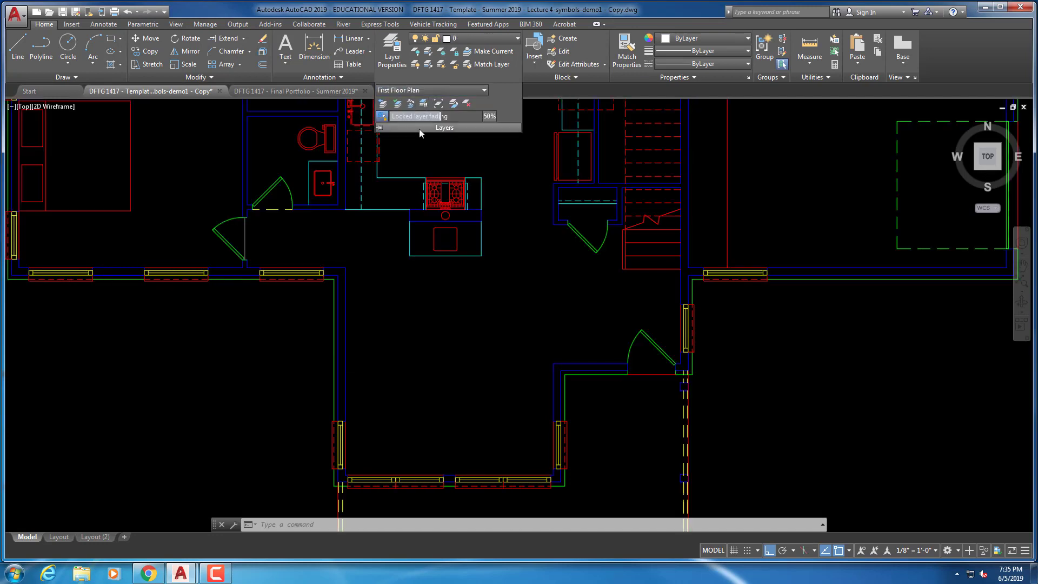
Thaw the A-2-WALL-PRHT layer so the second floor's partial-height walls display over the first floor plan
click(401, 60)
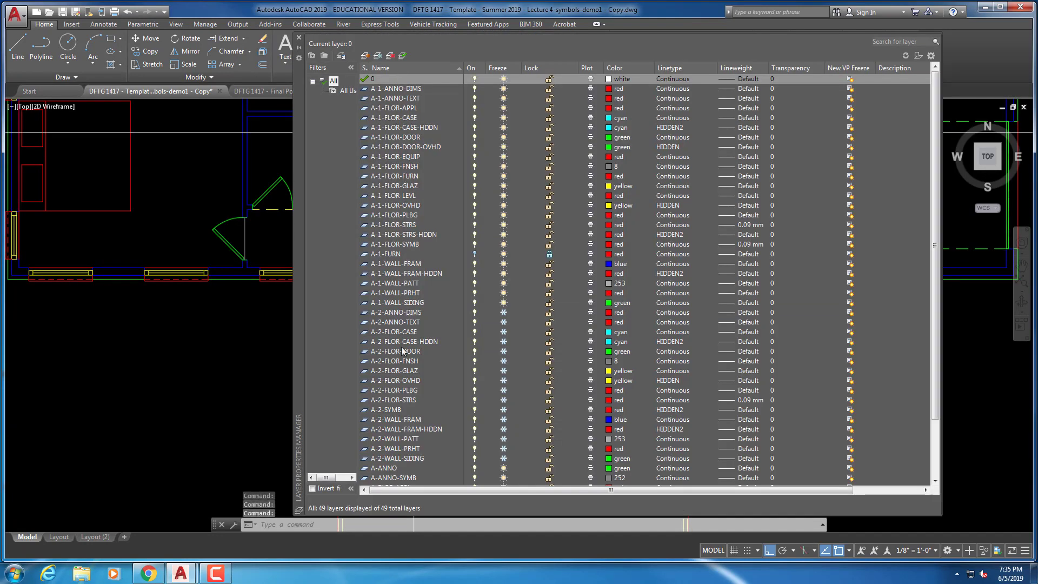
click(398, 448)
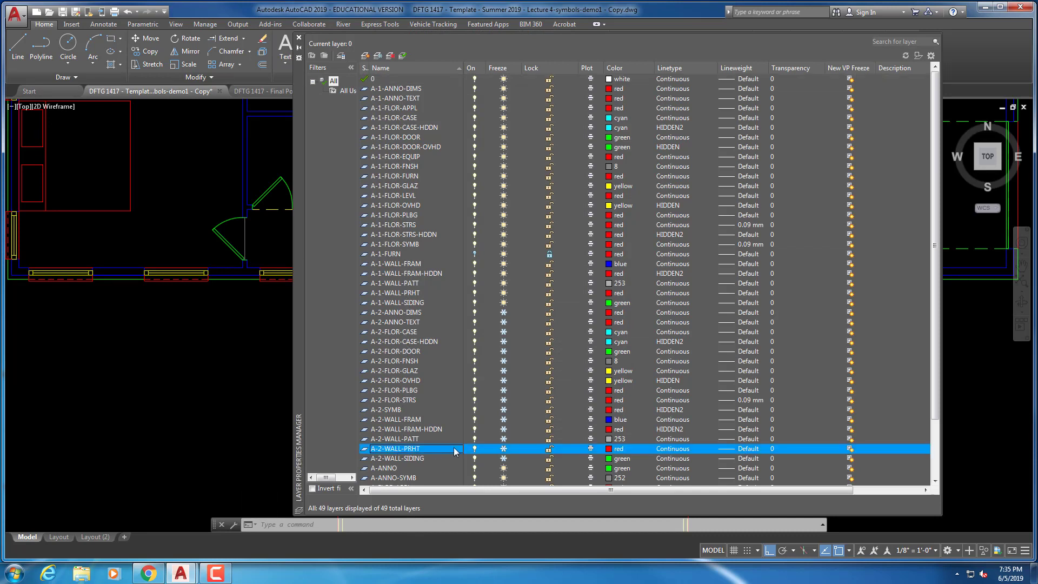
click(502, 449)
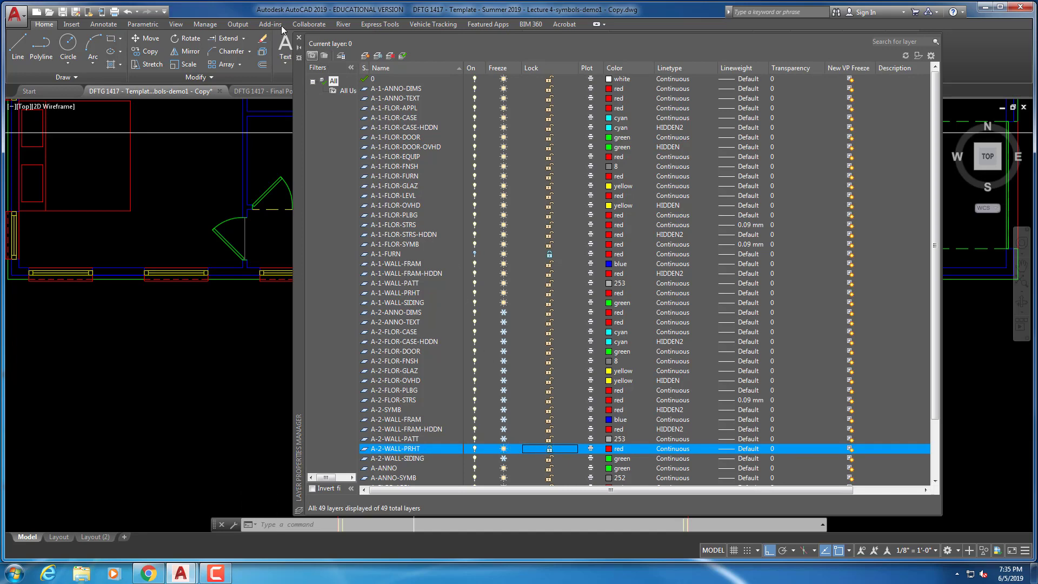
click(298, 37)
middle_drag(347, 305, 348, 212)
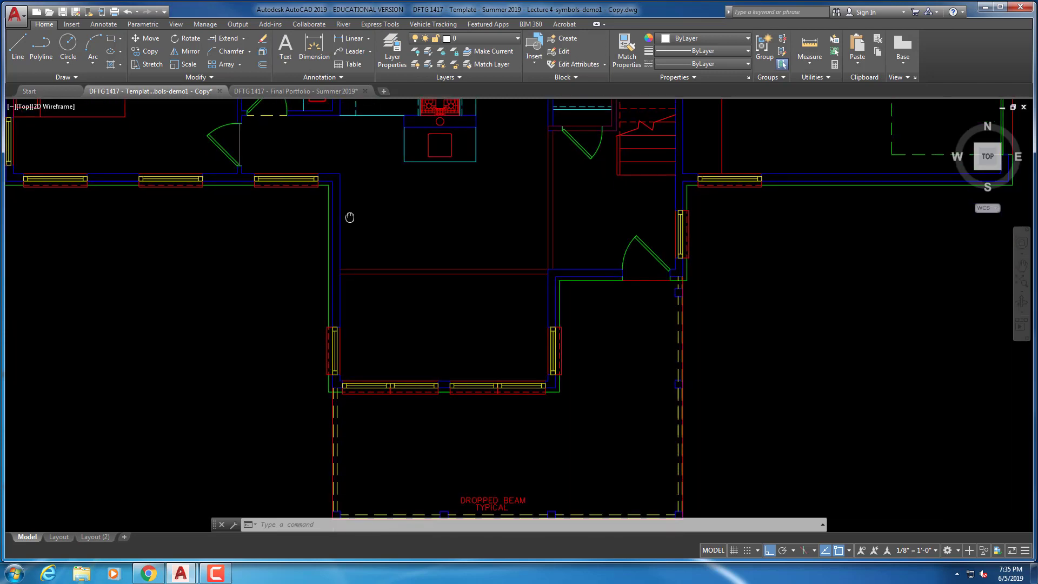
Make A-1-FLOR-OVHD current and draw a horizontal overhead line along the partial-height wall's south edge, between the front room's side walls
click(460, 43)
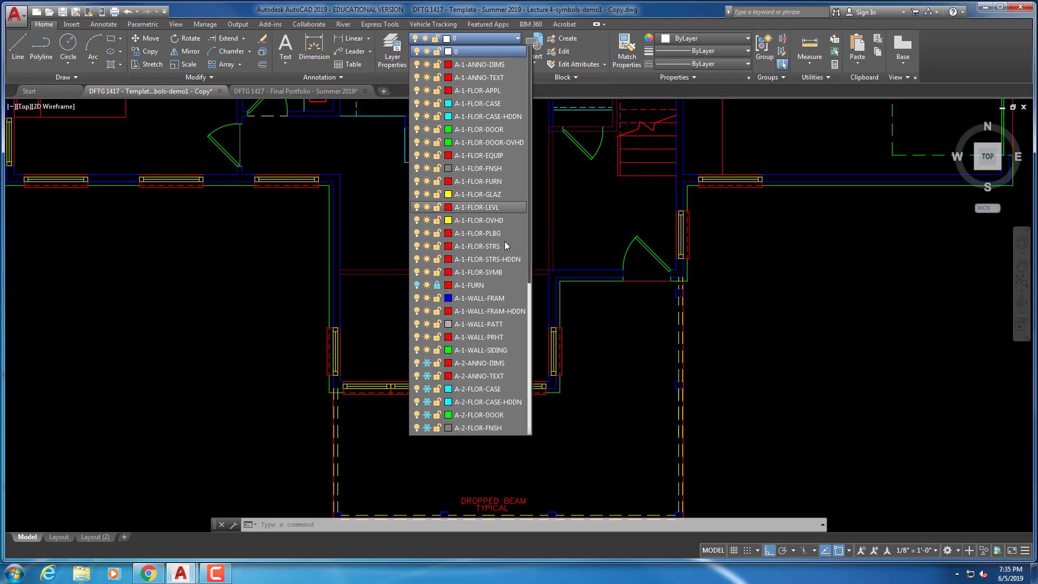
click(478, 220)
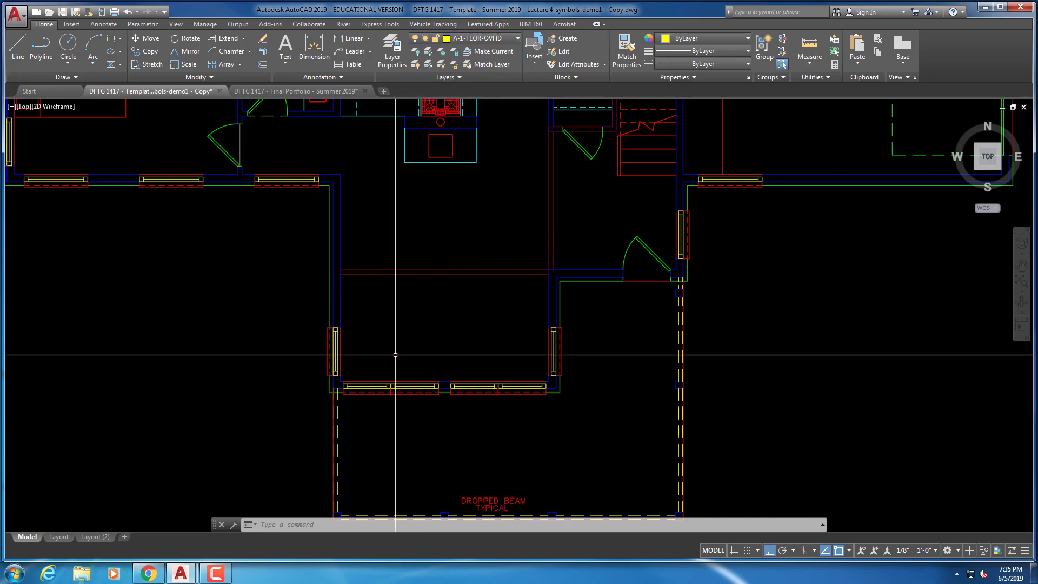
text(l)
key(Return)
scroll(400, 294, up, 2)
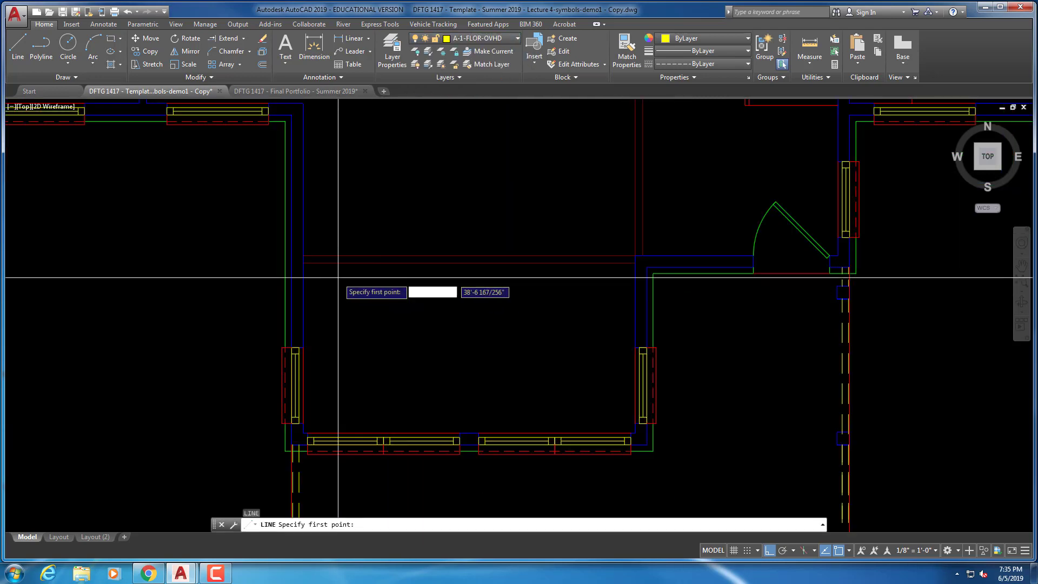
click(302, 262)
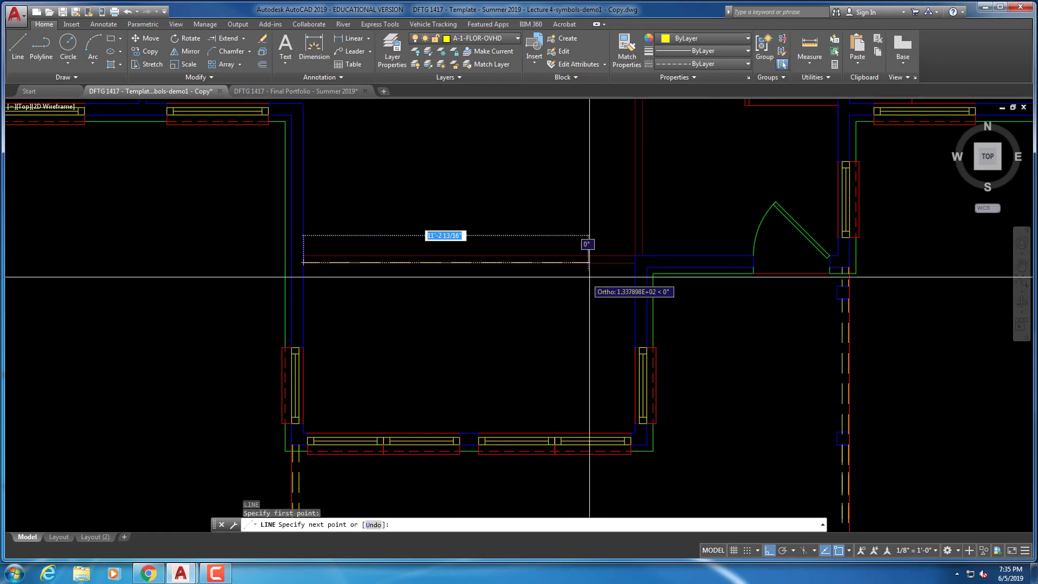
click(633, 264)
key(Escape)
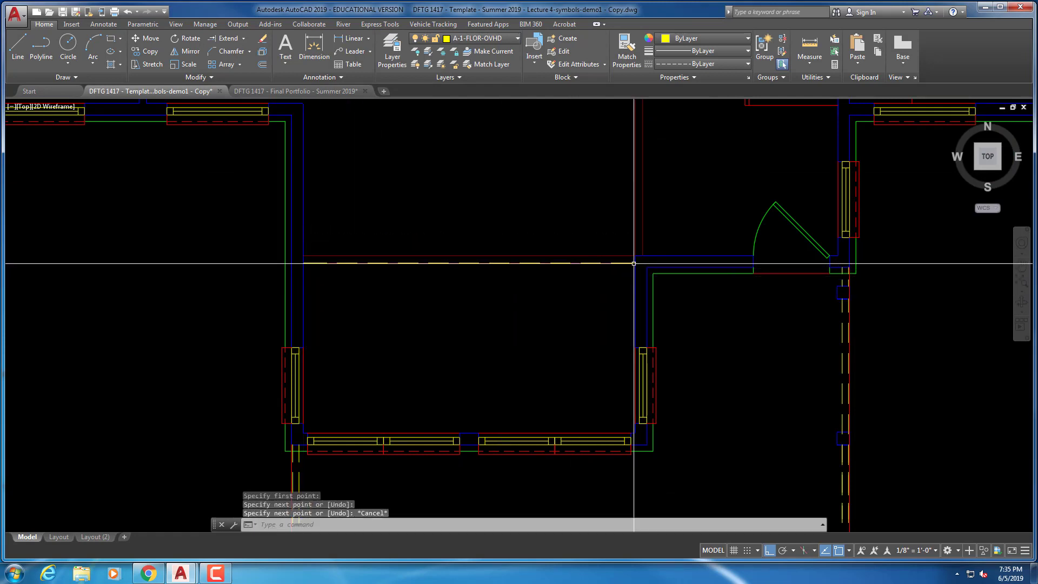
Draw a vertical overhead line along the partial-height wall's east edge, from the entry's front wall north to the closet wall
middle_drag(586, 194, 567, 222)
right_click(575, 220)
click(600, 224)
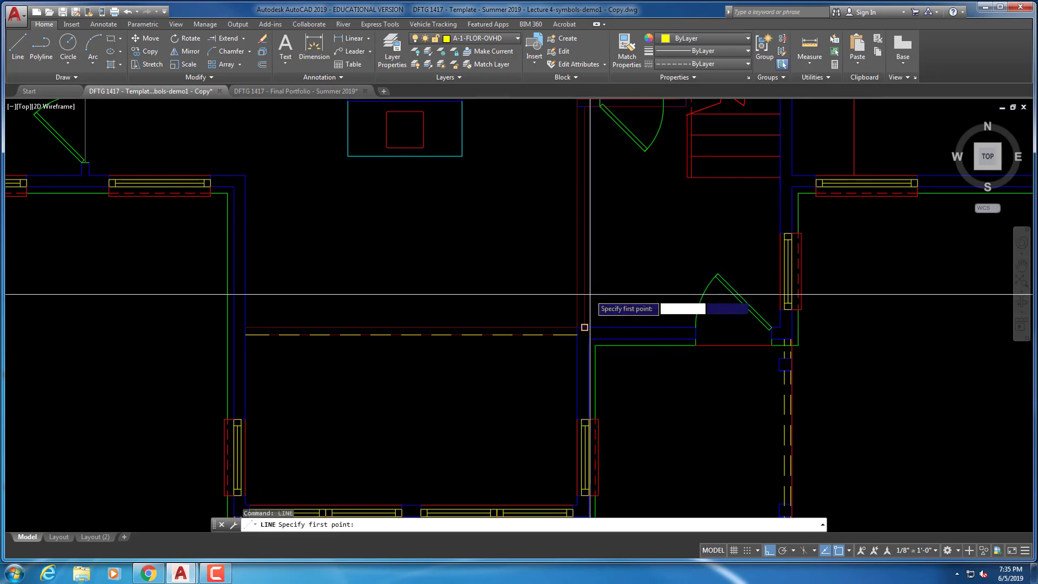
click(584, 327)
middle_drag(596, 206, 583, 340)
key(Escape)
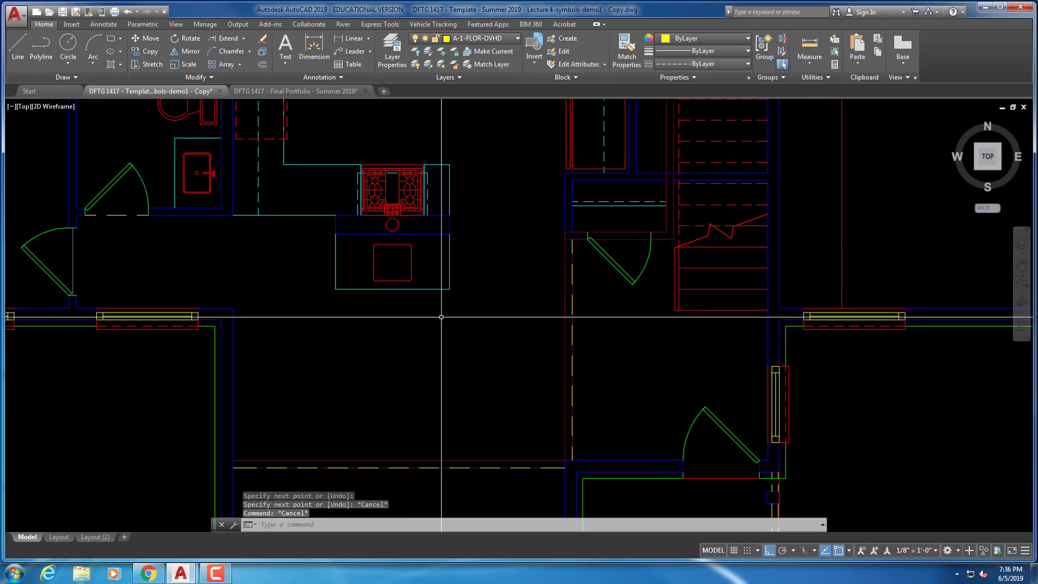
Draw a vertical ridge line from the midpoint of the front room's south wall up to the horizontal overhead line
scroll(323, 377, down, 2)
middle_drag(331, 365, 354, 249)
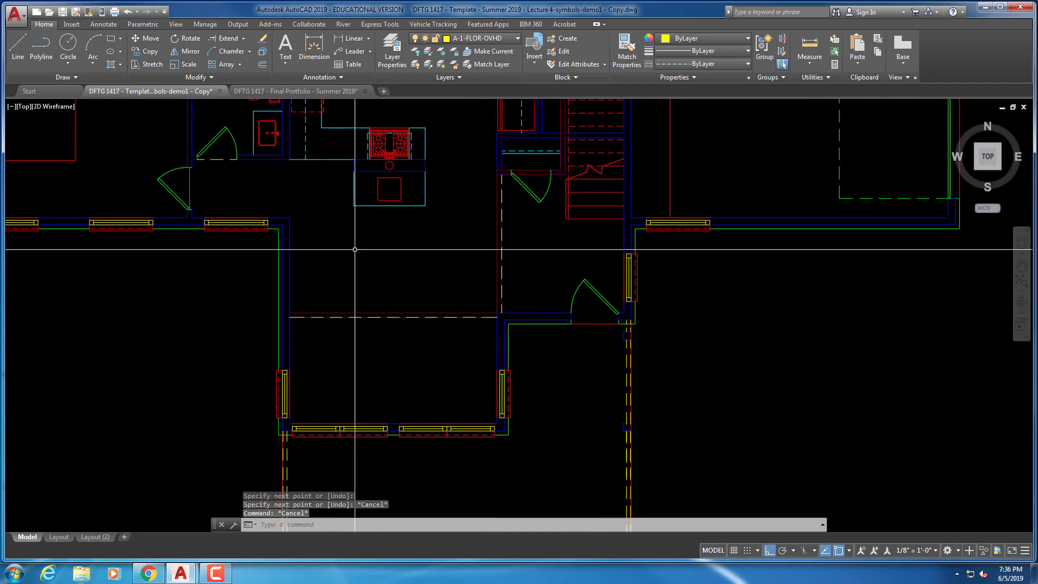
key(Escape)
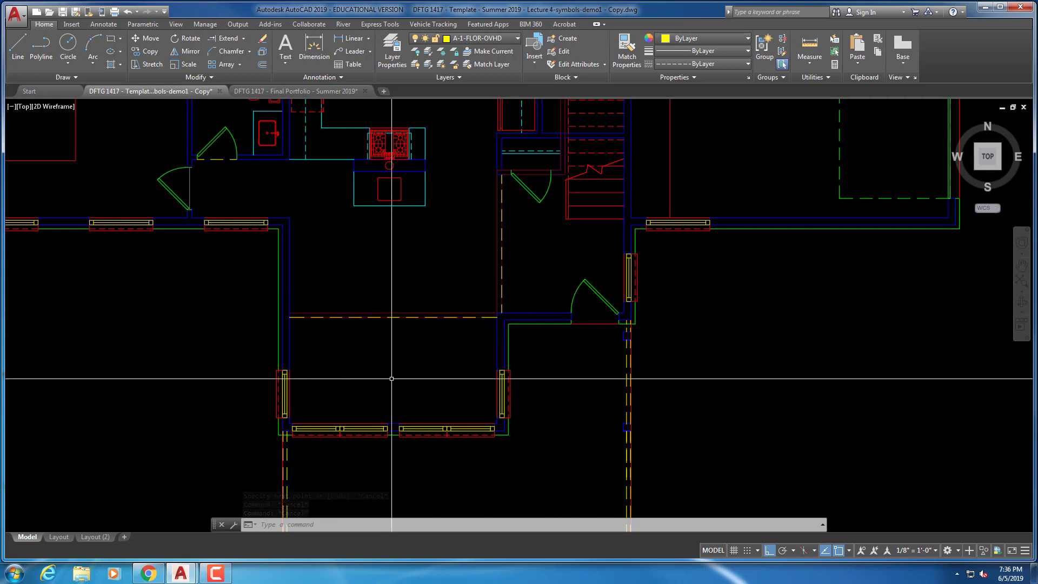
middle_drag(392, 383, 416, 349)
text(l)
key(Return)
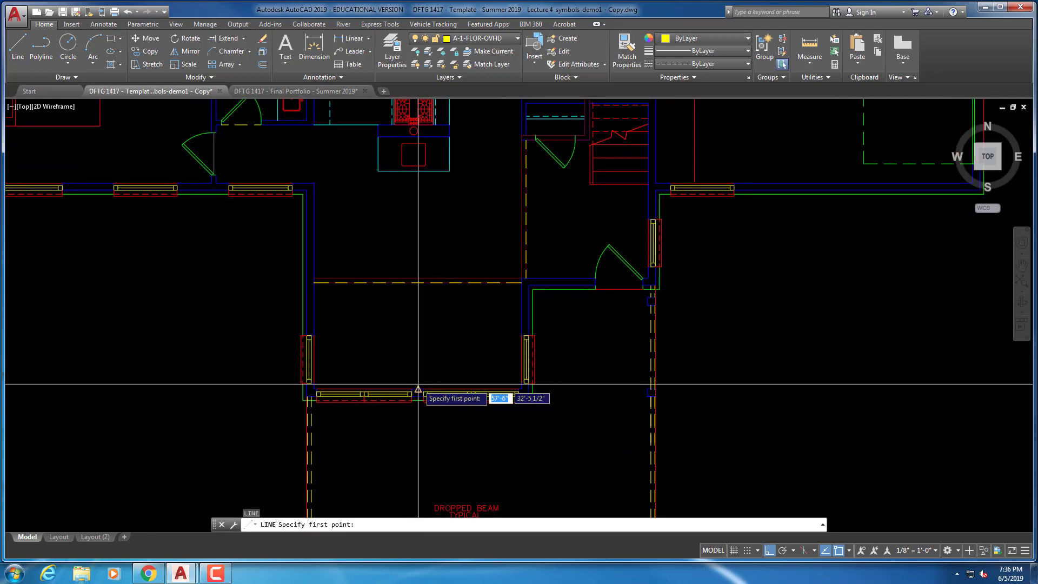
click(416, 388)
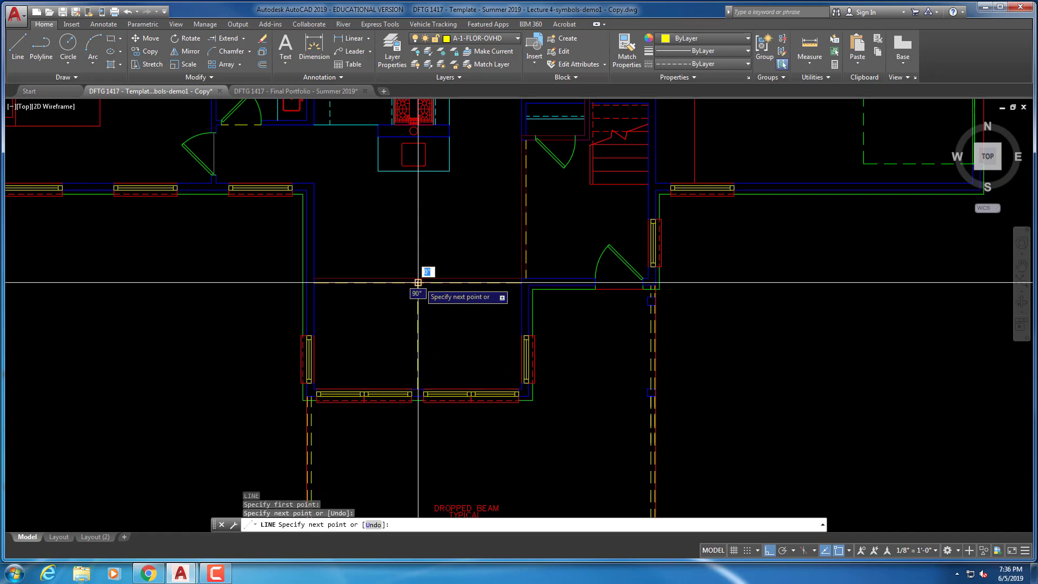
scroll(411, 319, down, 4)
key(Escape)
scroll(400, 324, up, 2)
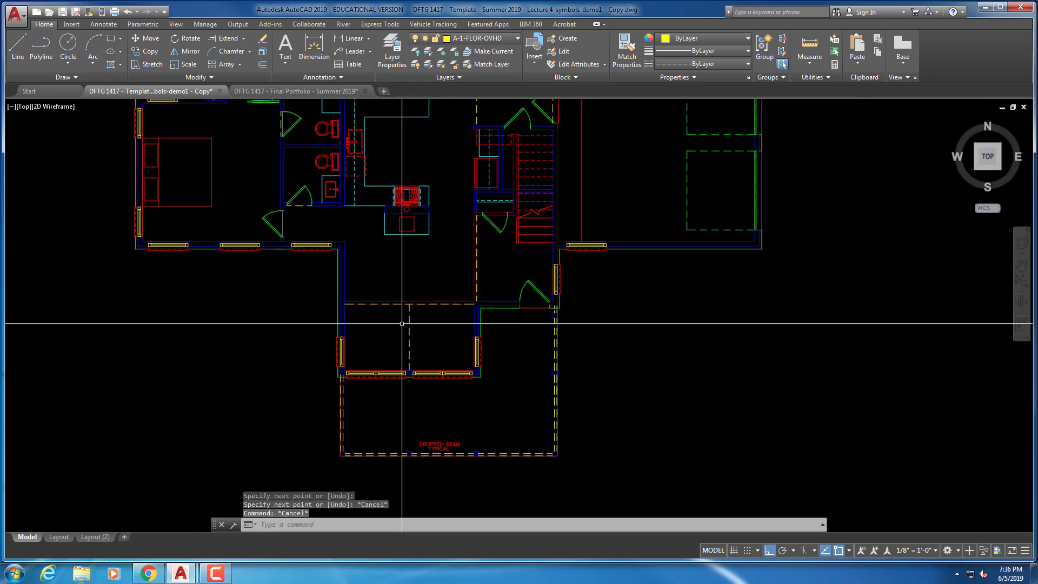
key(Escape)
key(Escape)
Freeze the A-2-WALL-PRHT layer by picking a partial-height wall line in the plan
click(442, 53)
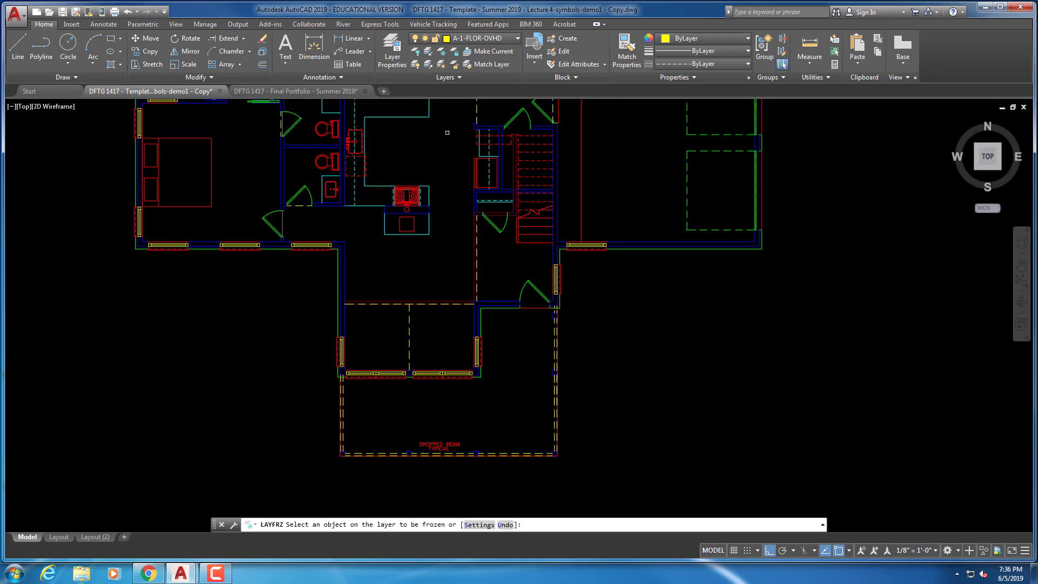
click(464, 268)
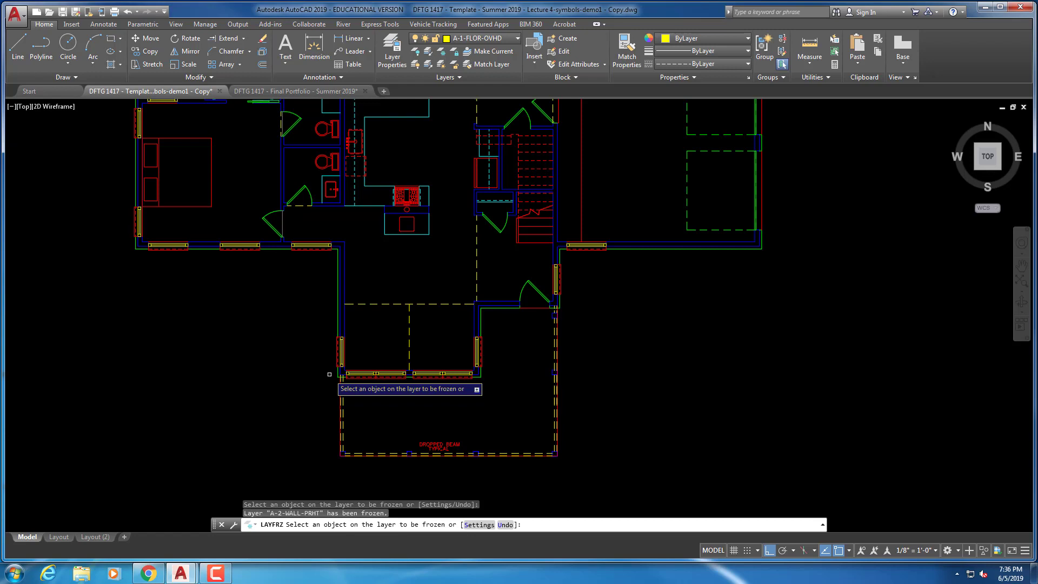
key(Escape)
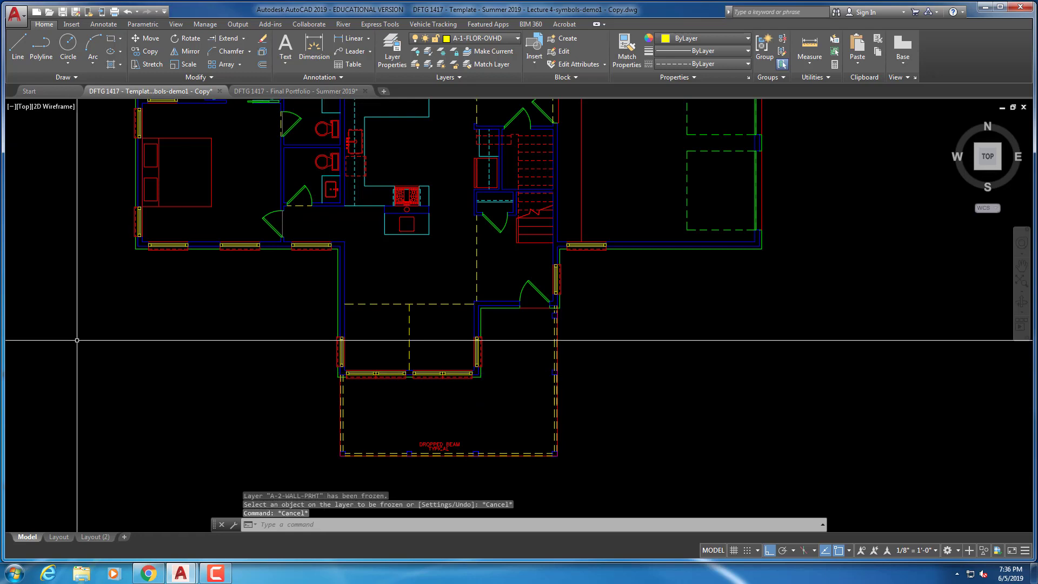
Restore the Second Floor Plan layer state
scroll(175, 348, down, 3)
middle_drag(183, 341, 300, 395)
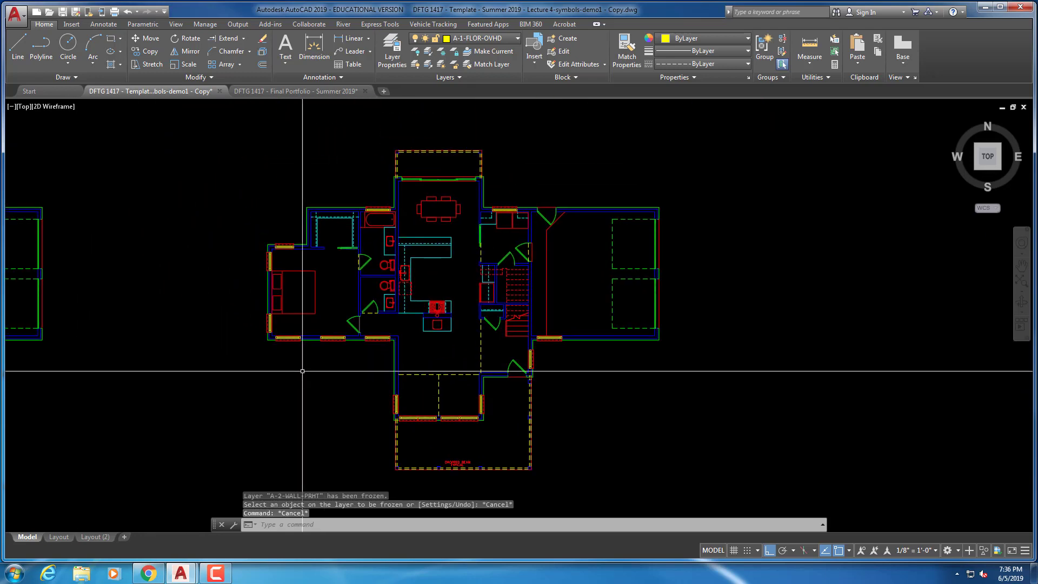
click(424, 76)
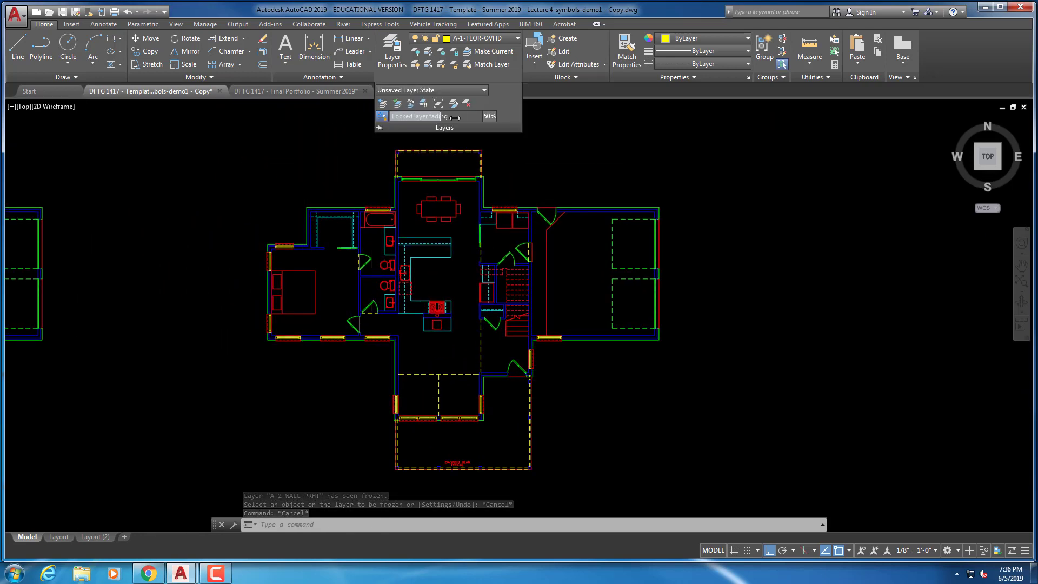
click(440, 90)
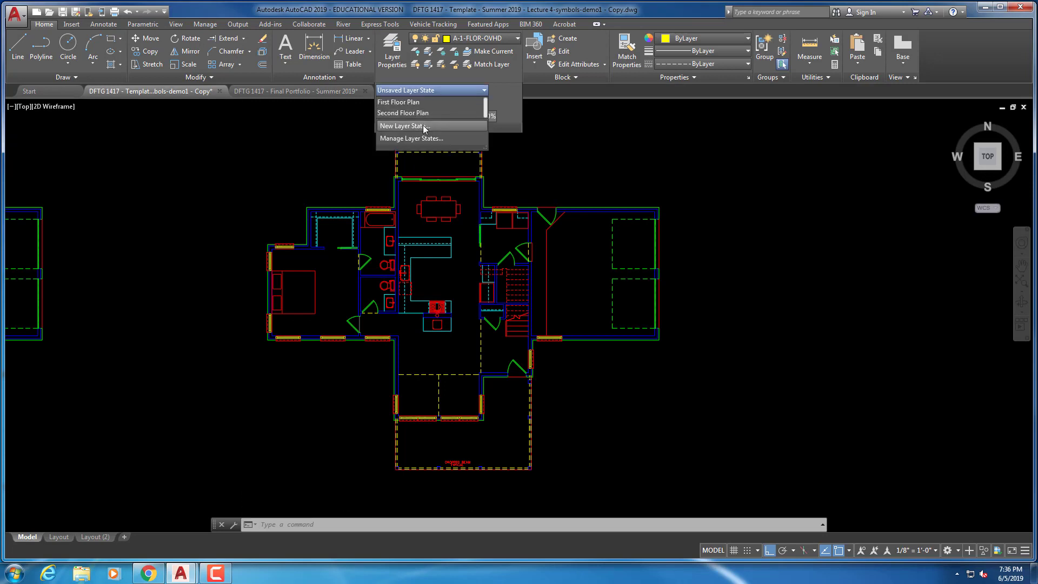
click(427, 112)
scroll(336, 218, down, 2)
middle_drag(311, 212, 507, 227)
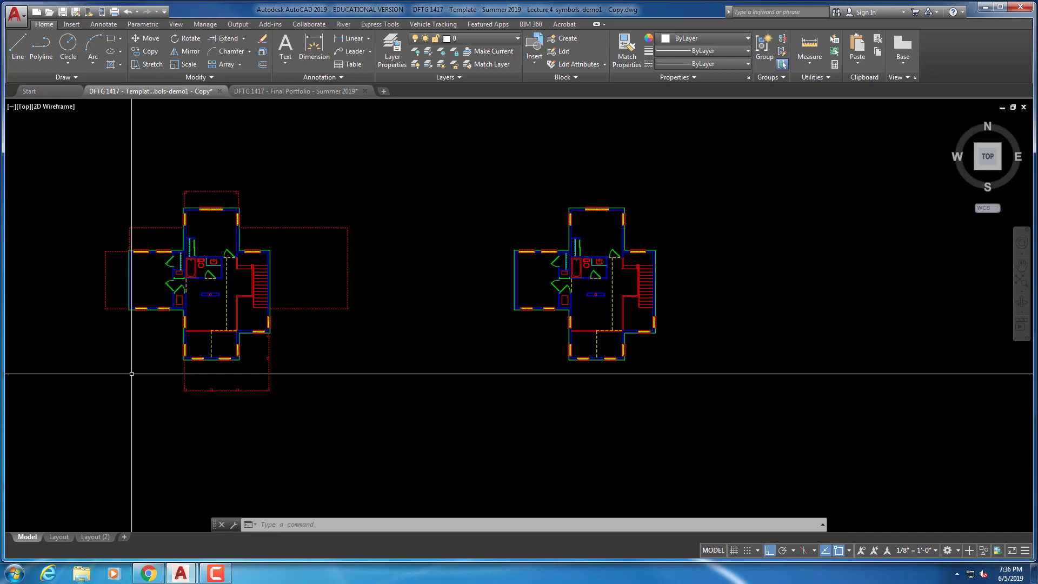
key(Escape)
key(Escape)
key(Escape)
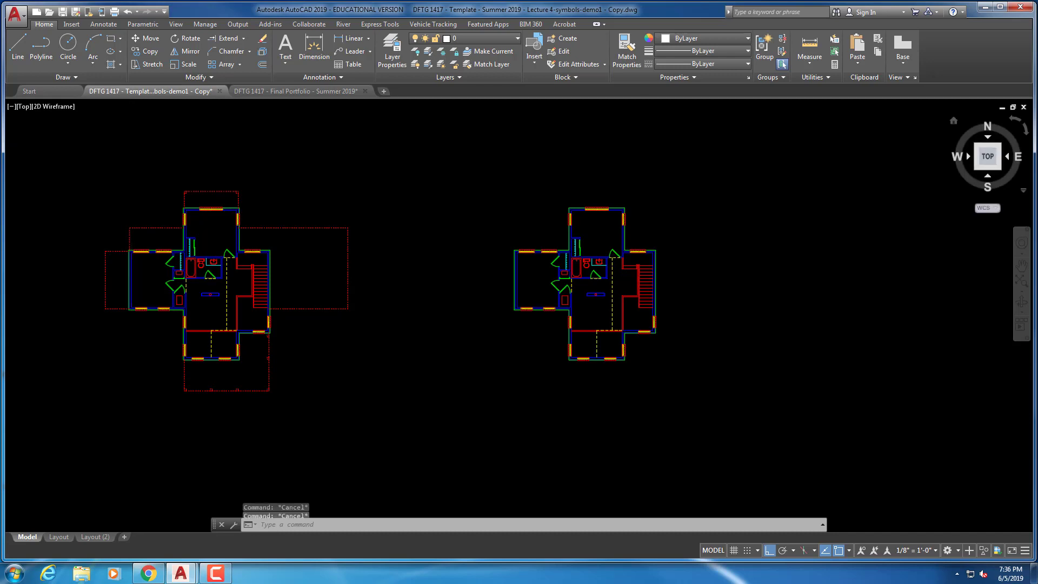
Make A-2-SYMB the current layer and thaw the A-1-WALL-FRAM layer
scroll(637, 250, up, 4)
middle_drag(543, 257, 543, 180)
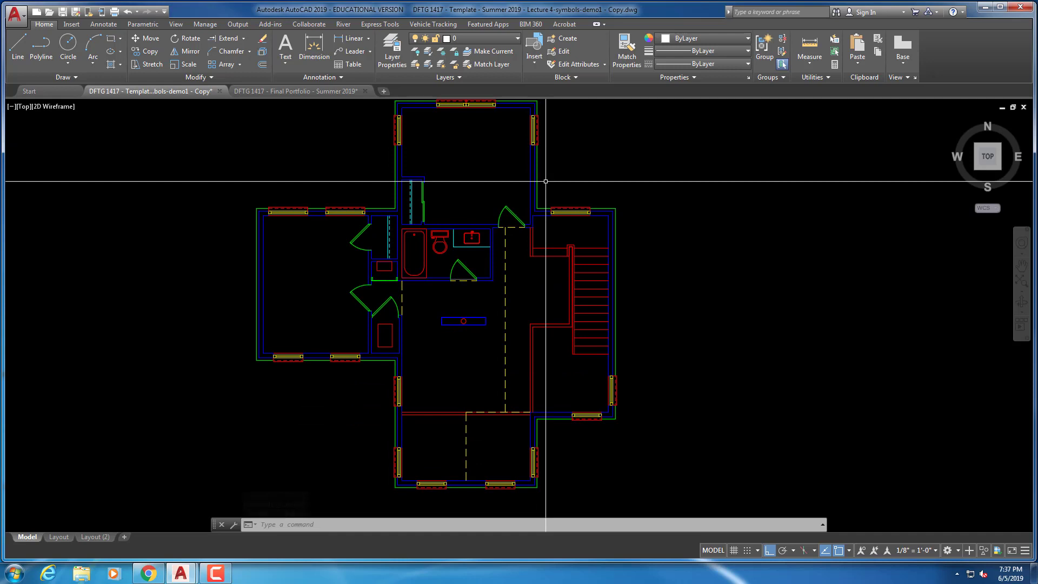
click(400, 65)
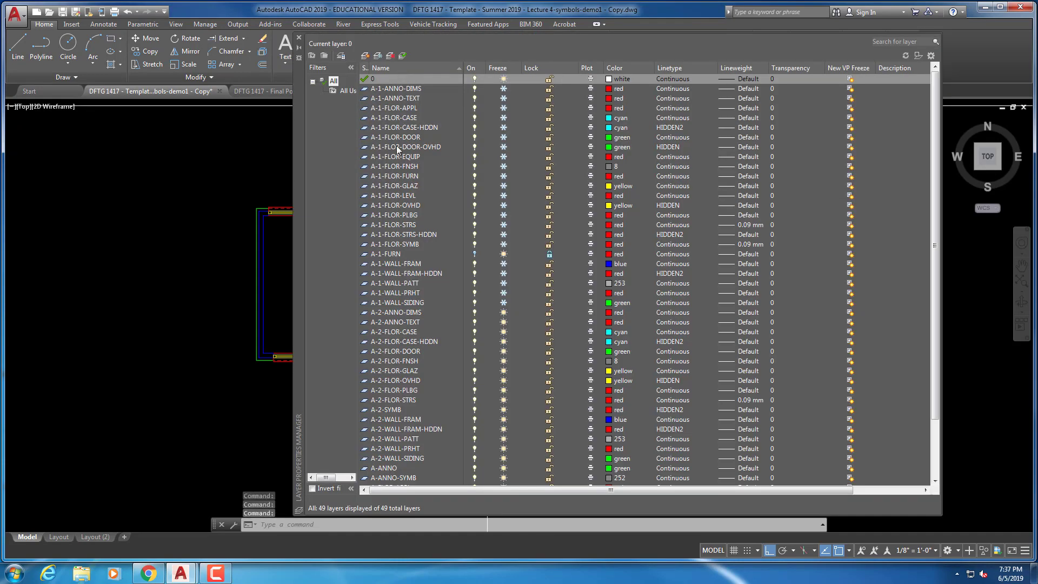
double_click(394, 409)
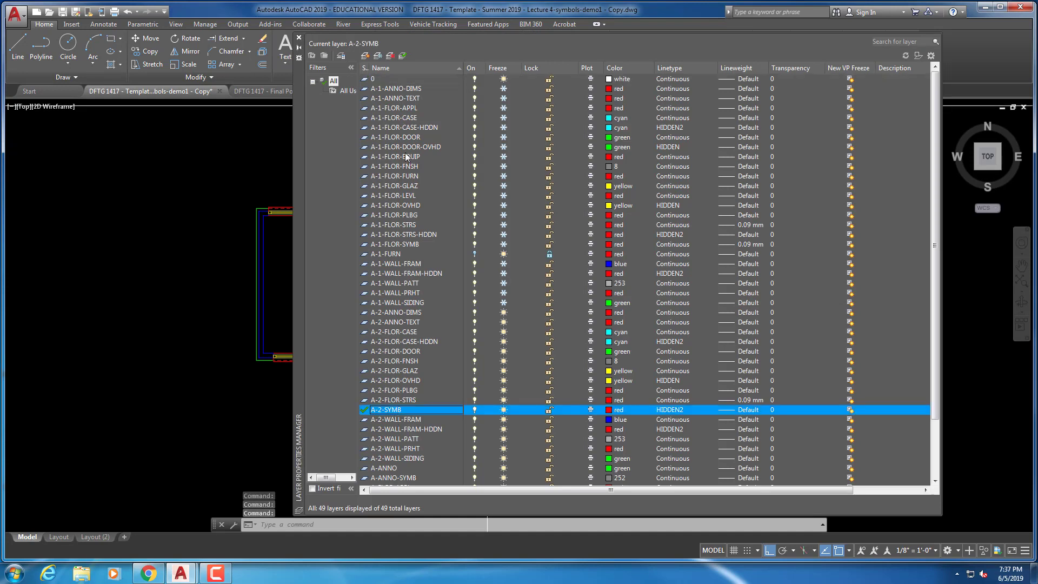
click(391, 264)
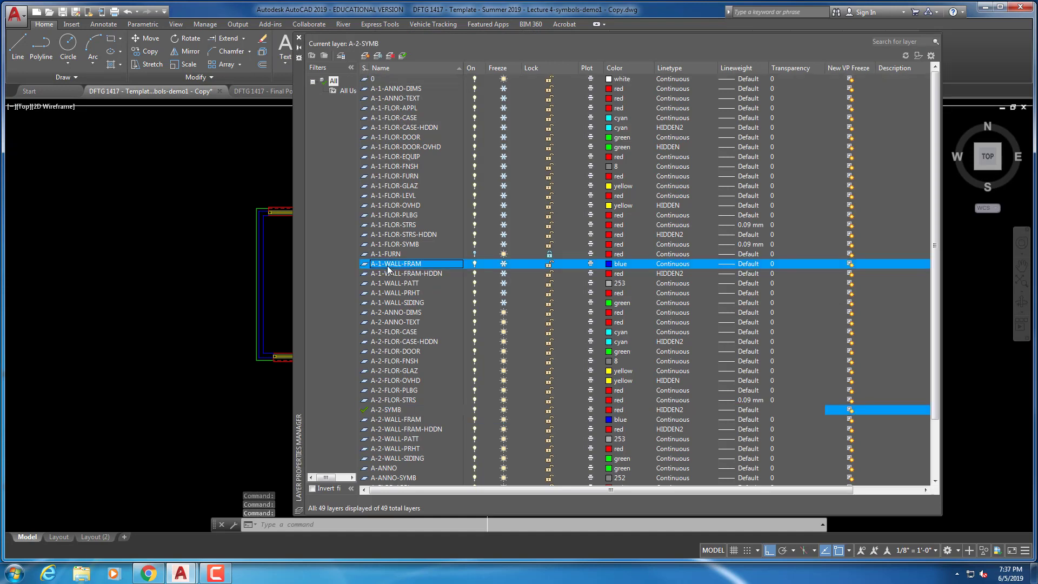
click(505, 264)
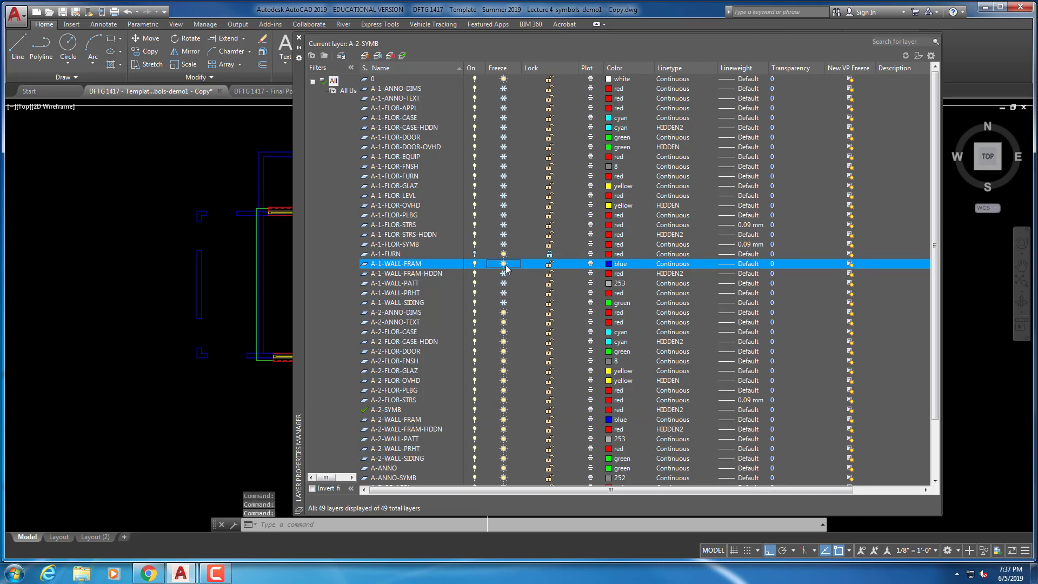
Lock the A-1-WALL-FRAM layer and close the layer manager
click(552, 265)
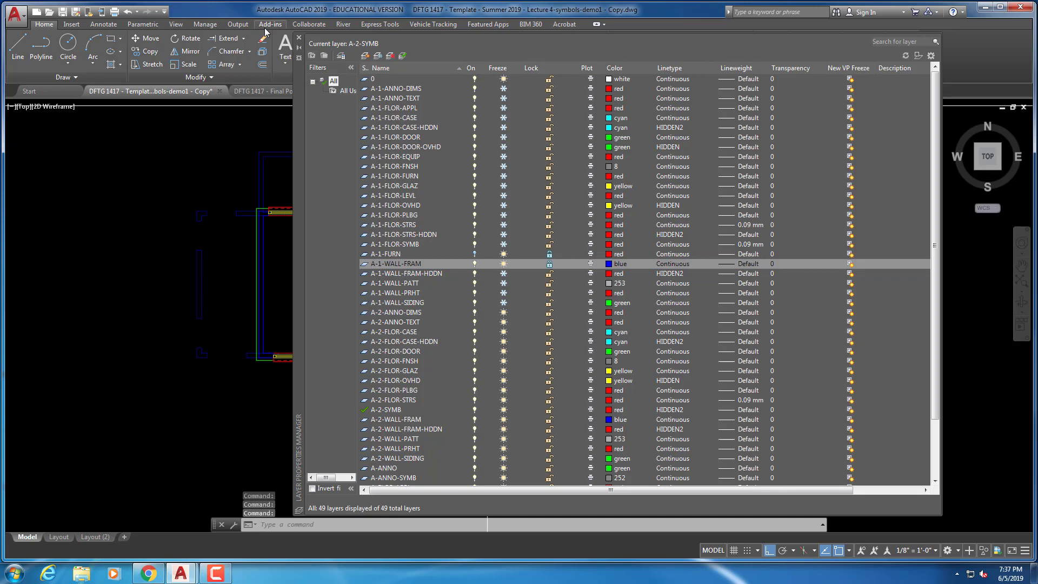
click(299, 38)
Draw a line from the second floor's outer southwest framing corner west to the outer southwest corner of the first-floor walls
middle_drag(241, 293, 350, 197)
scroll(373, 292, up, 6)
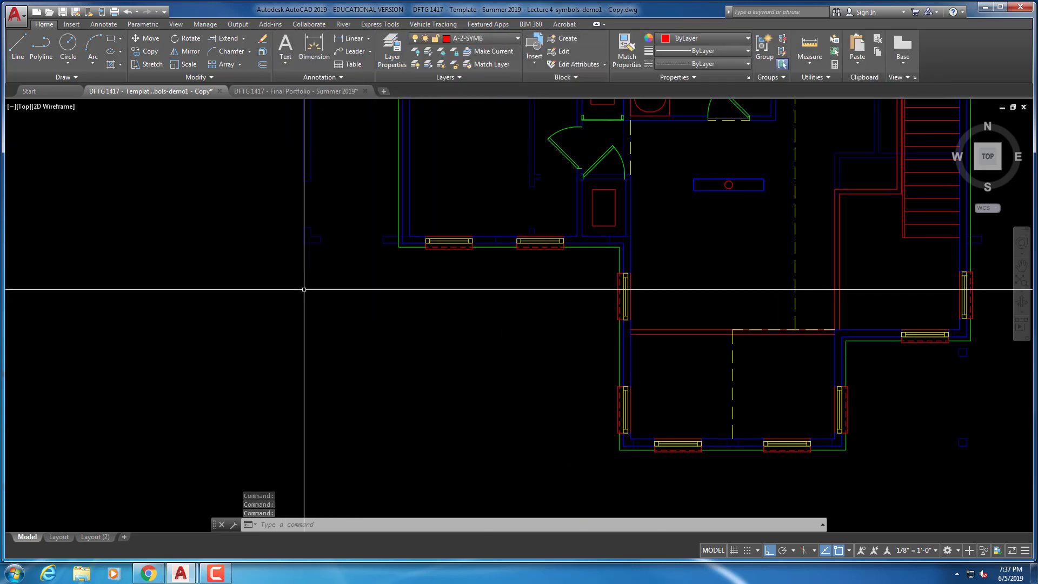
text(l)
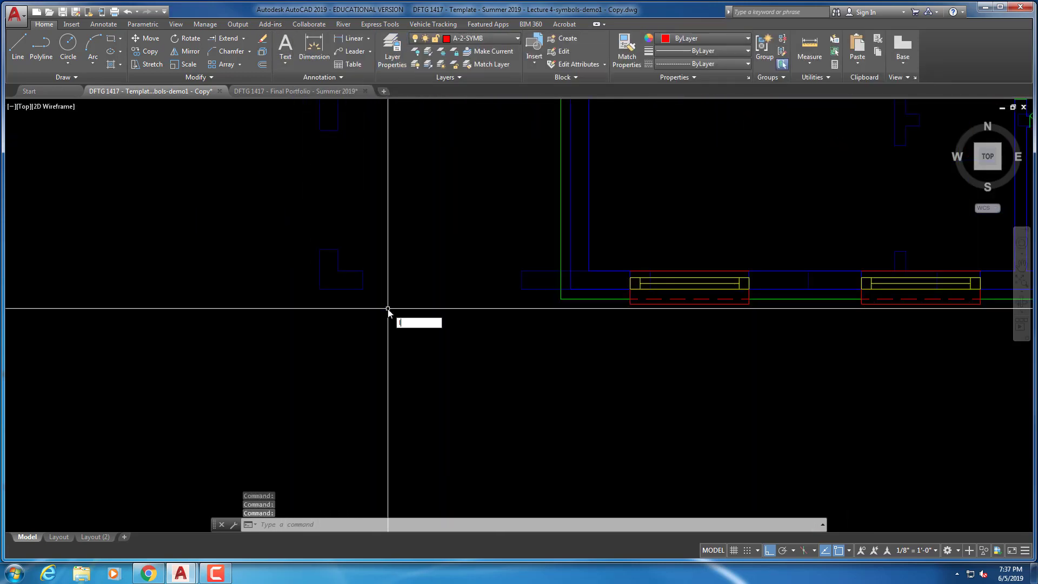
key(Return)
scroll(531, 301, up, 2)
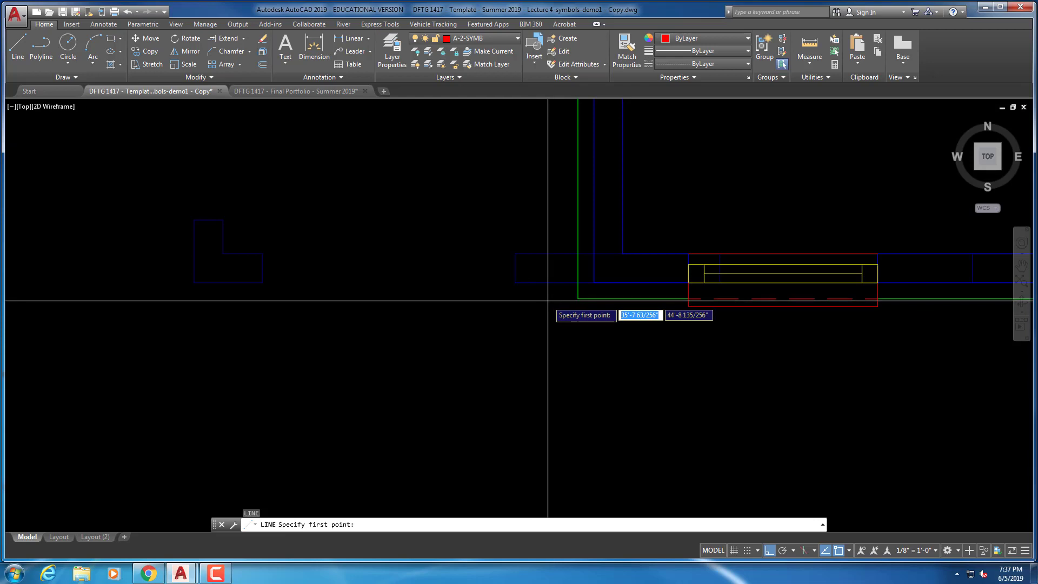
click(595, 291)
scroll(378, 294, down, 4)
middle_drag(366, 294, 458, 305)
scroll(458, 305, up, 7)
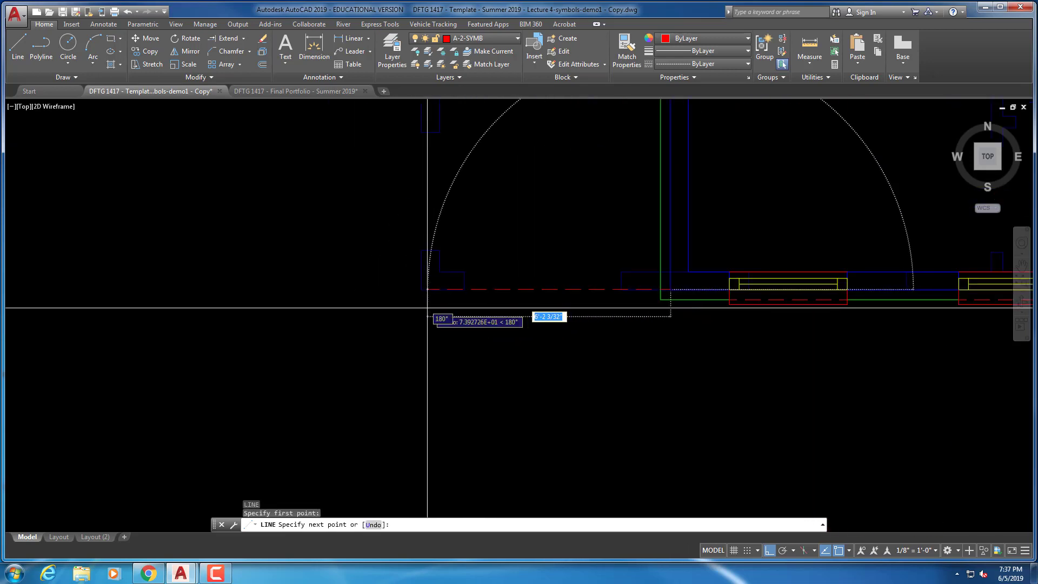
click(436, 278)
scroll(432, 284, down, 6)
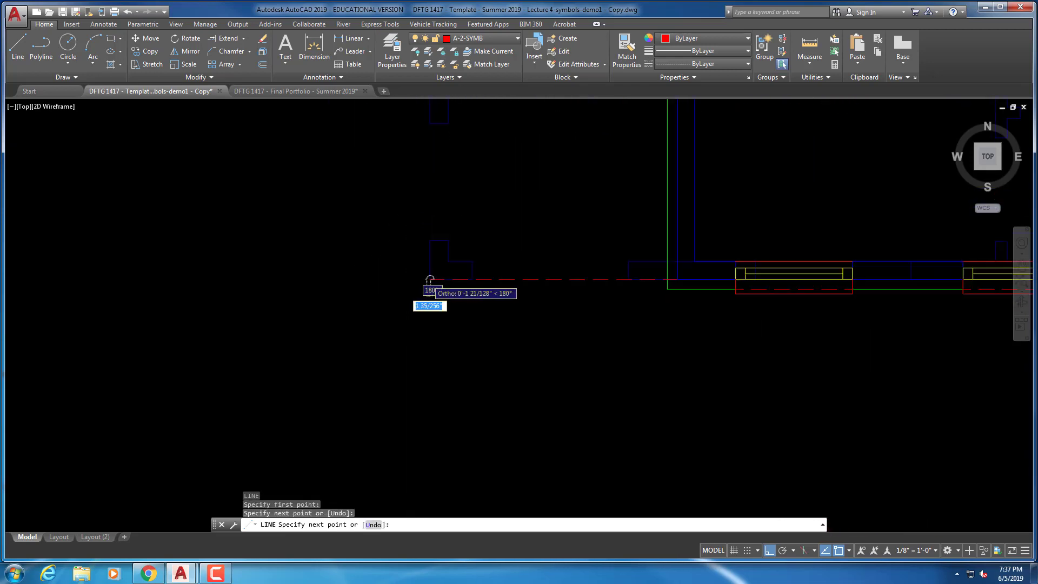
Continue the line north to the first floor's outer northwest corner, and east to the first-floor rear wing's west wall
scroll(429, 244, up, 5)
scroll(382, 279, up, 5)
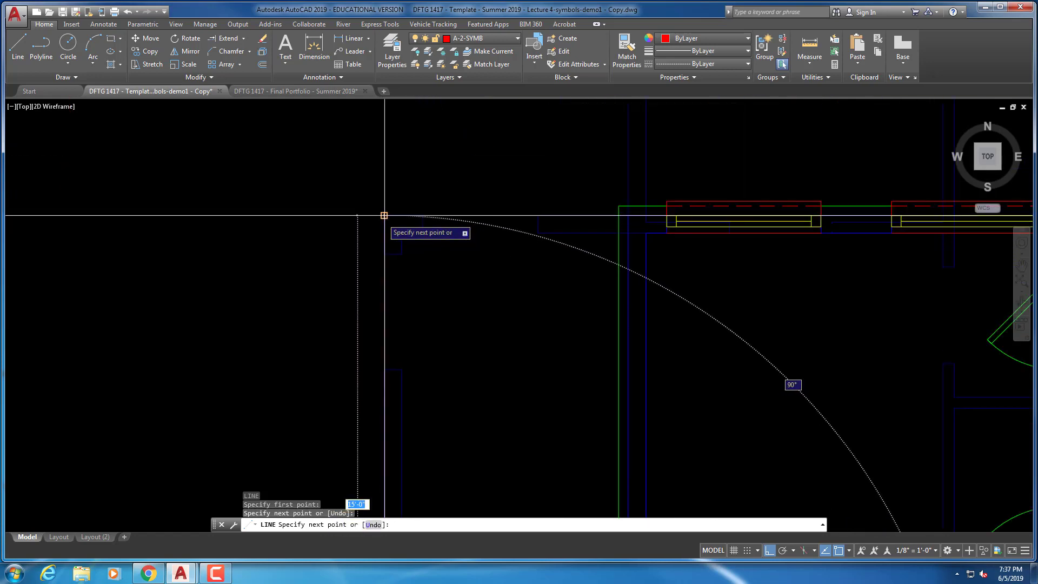
click(383, 217)
middle_drag(507, 256, 281, 322)
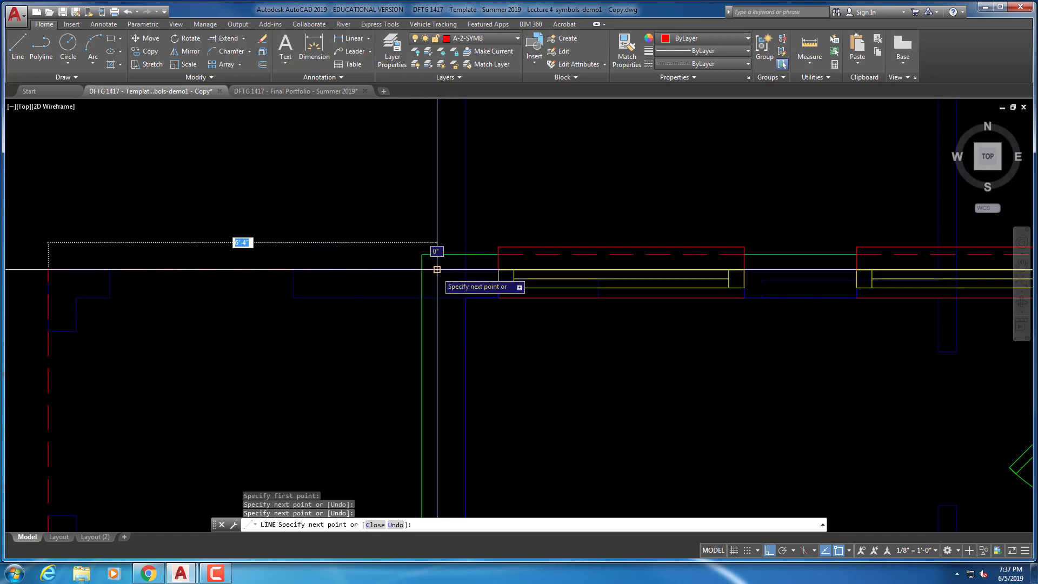
click(437, 269)
Continue the line north to the first-floor rear wing's outer corner and east until it meets the second-floor wall framing
scroll(424, 238, down, 4)
middle_drag(431, 208, 411, 397)
scroll(410, 316, up, 2)
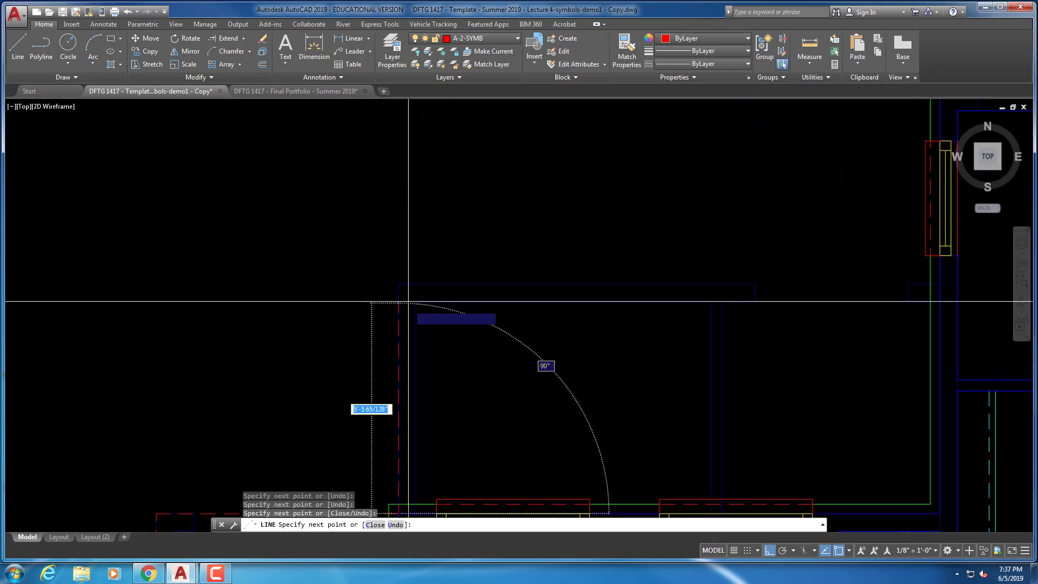
click(398, 283)
scroll(541, 329, down, 2)
middle_drag(593, 326, 351, 331)
scroll(464, 285, up, 4)
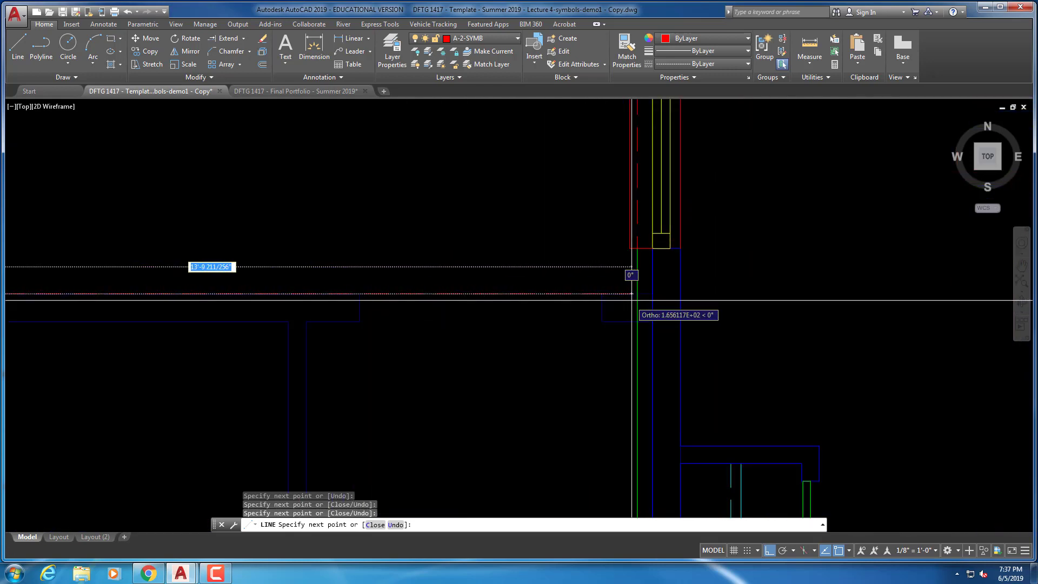
key(Escape)
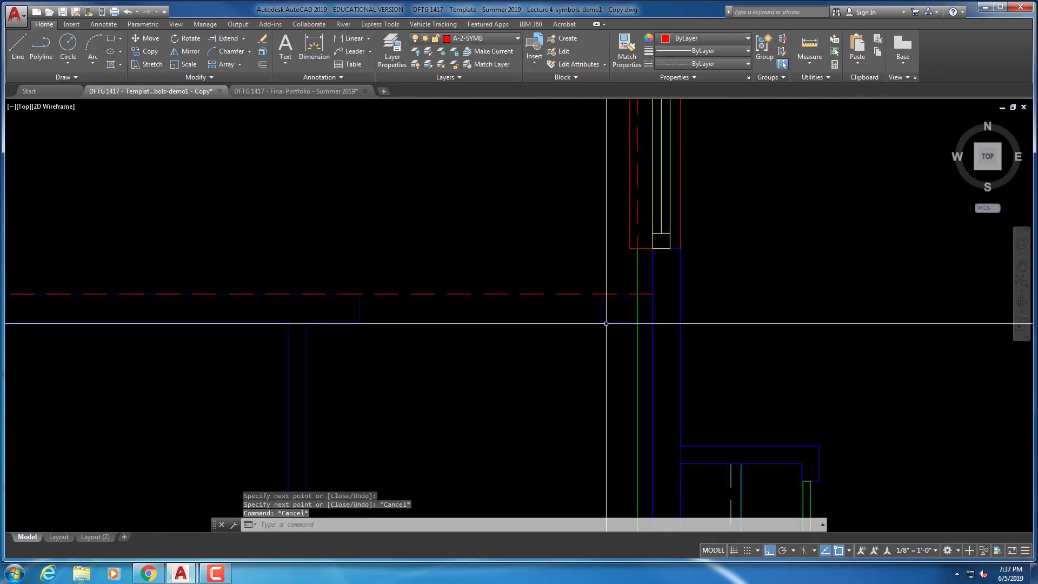
Trace the 6" square outline of the northwest post beyond the rear room with the Line command
scroll(652, 294, down, 4)
middle_drag(672, 301, 422, 344)
middle_drag(389, 172, 394, 209)
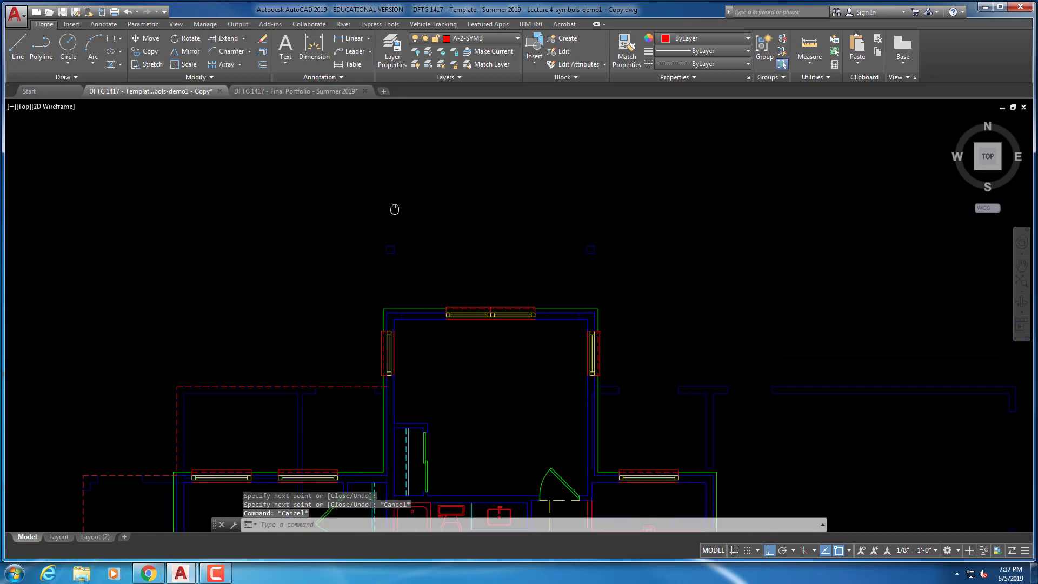
scroll(417, 236, up, 4)
right_click(402, 260)
click(403, 259)
scroll(339, 282, up, 2)
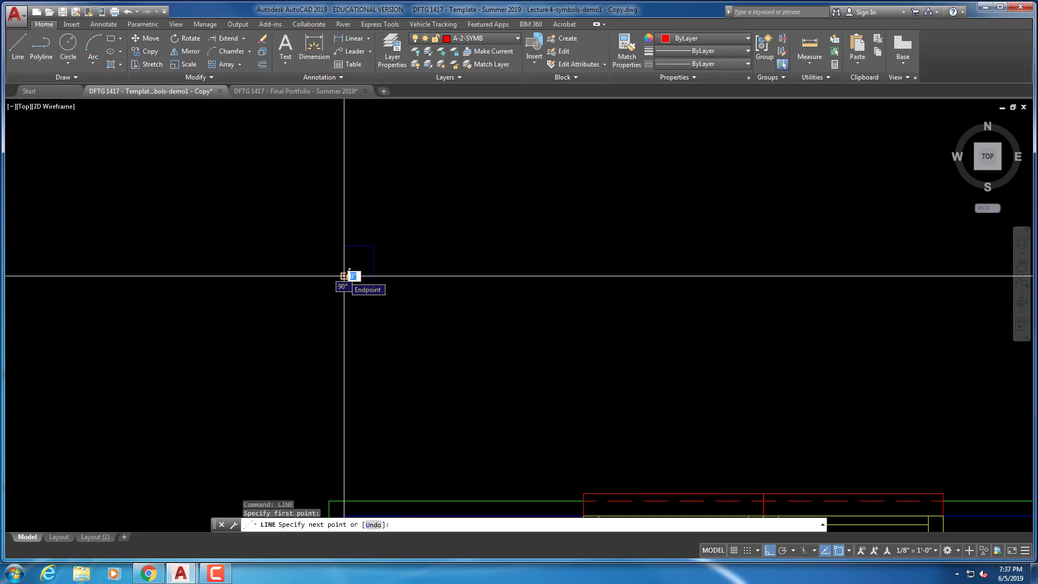
scroll(344, 275, down, 6)
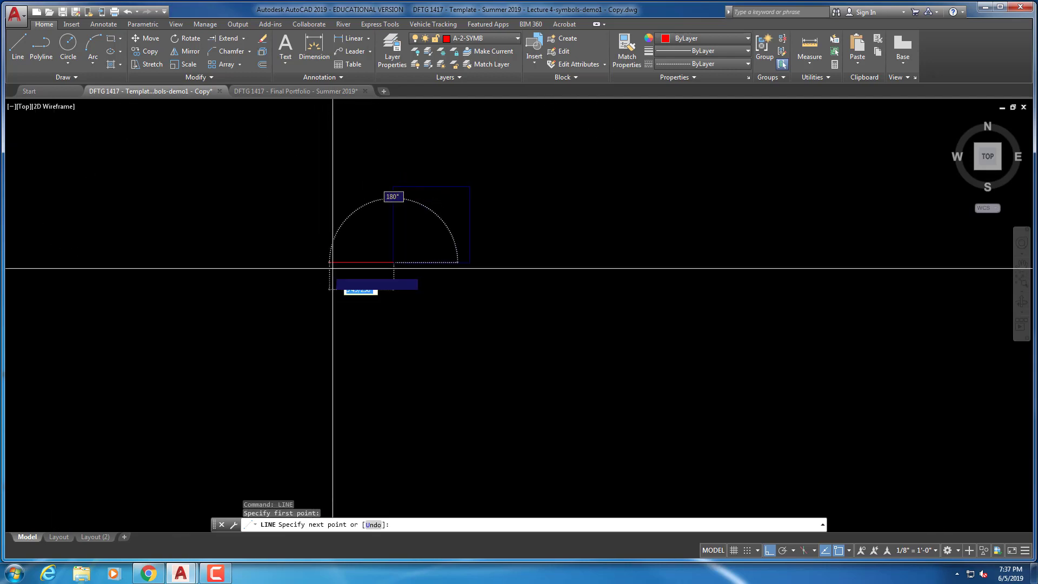
click(393, 186)
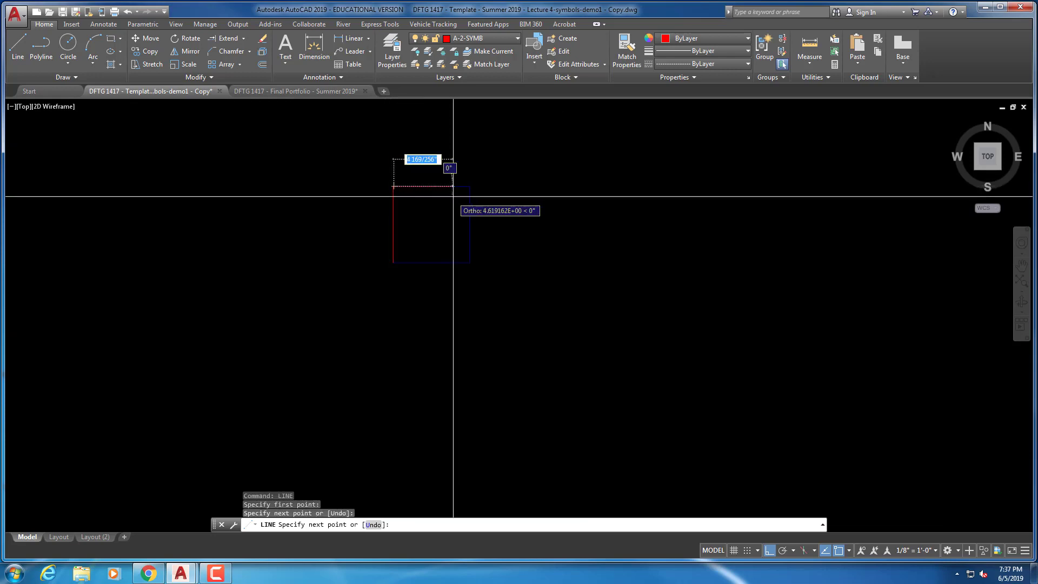
click(469, 186)
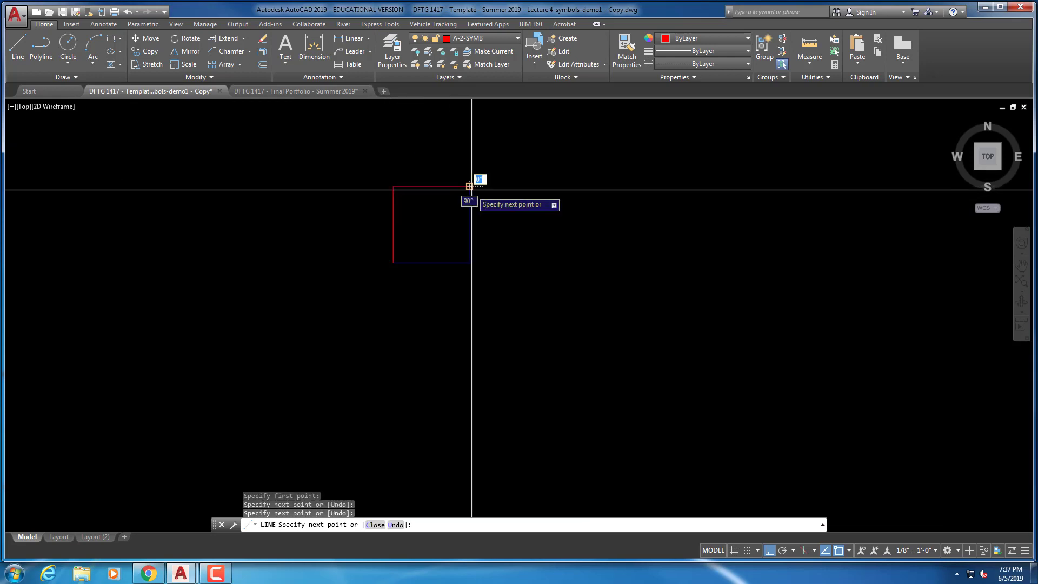
click(469, 262)
click(393, 262)
key(Escape)
scroll(475, 254, down, 8)
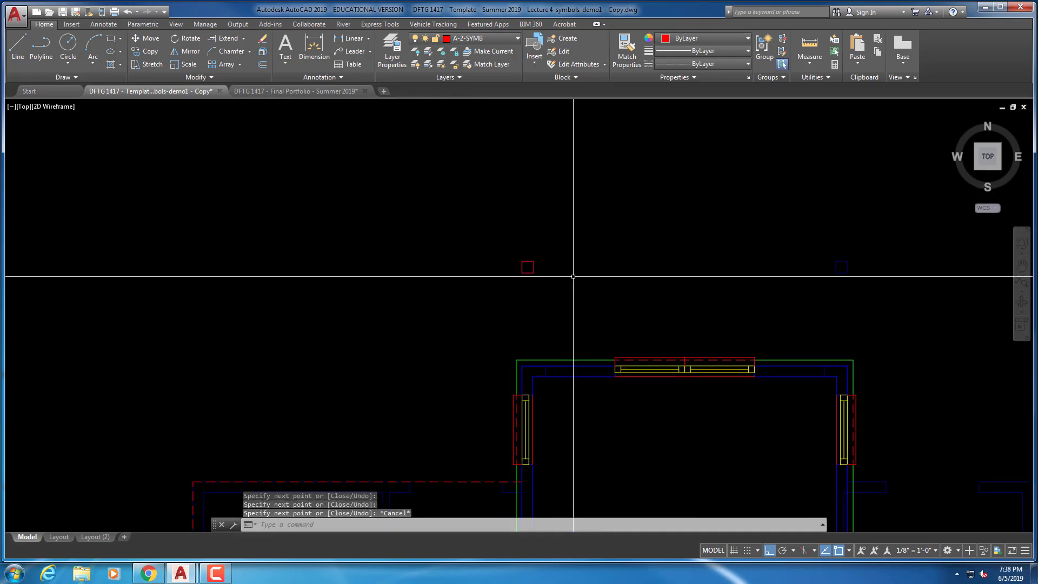
Trace the 6" square outline of the northeast post beyond the rear room with the Line command
middle_drag(574, 274, 318, 283)
scroll(500, 287, up, 2)
right_click(568, 268)
click(660, 273)
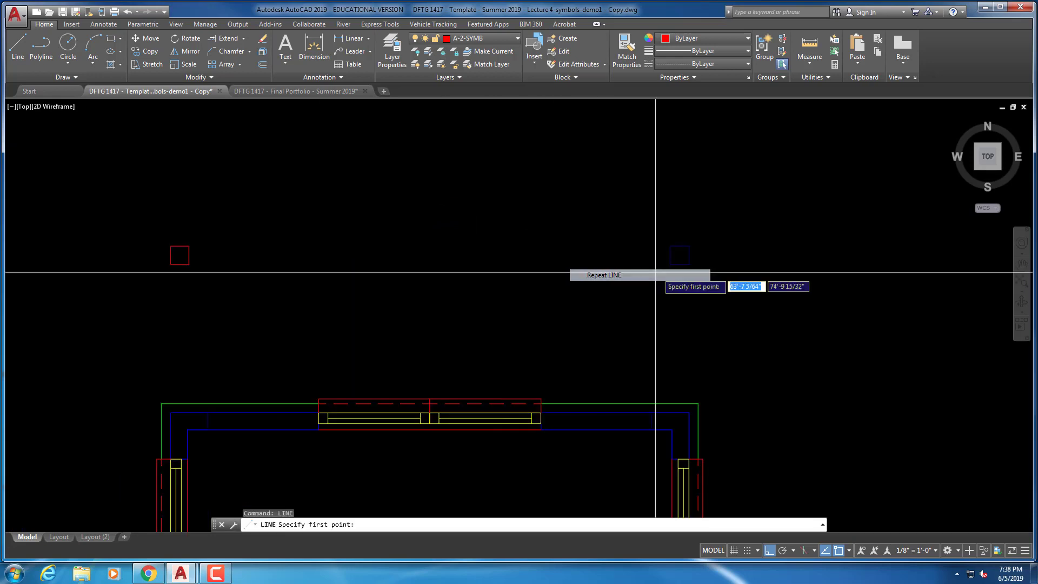
scroll(665, 268, up, 2)
scroll(664, 261, up, 2)
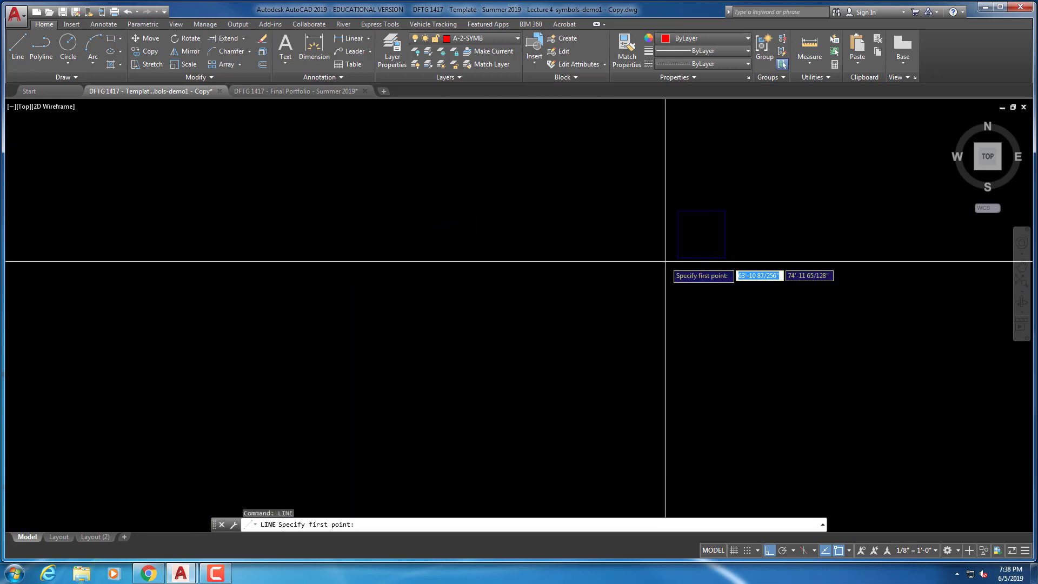
scroll(665, 261, up, 3)
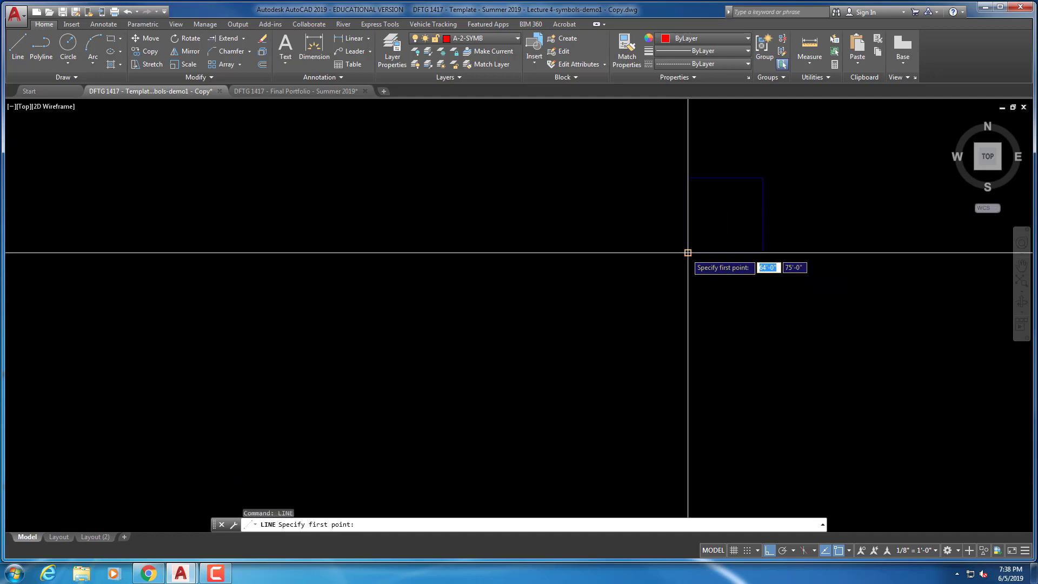
click(688, 253)
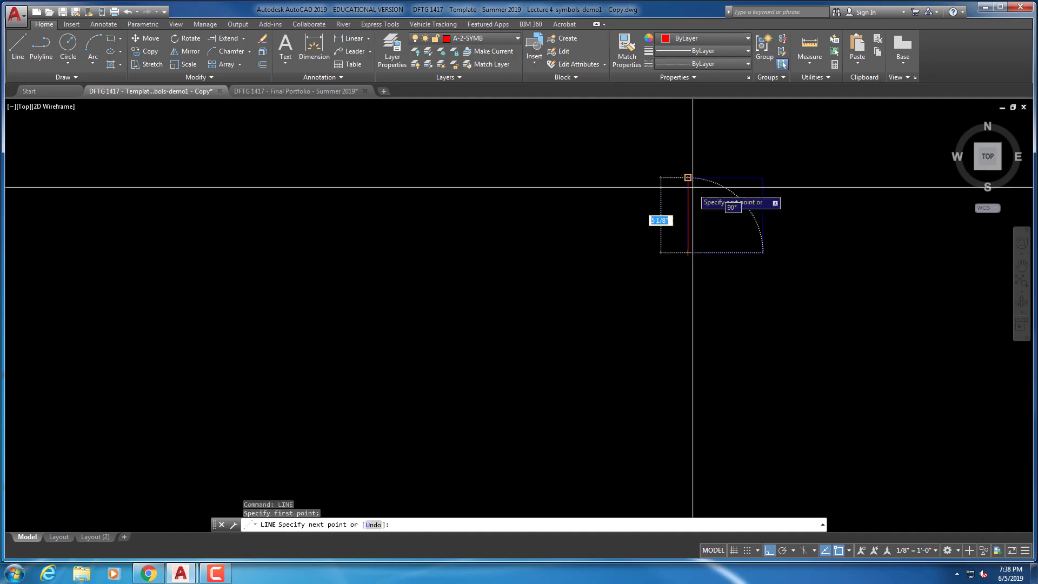
click(762, 178)
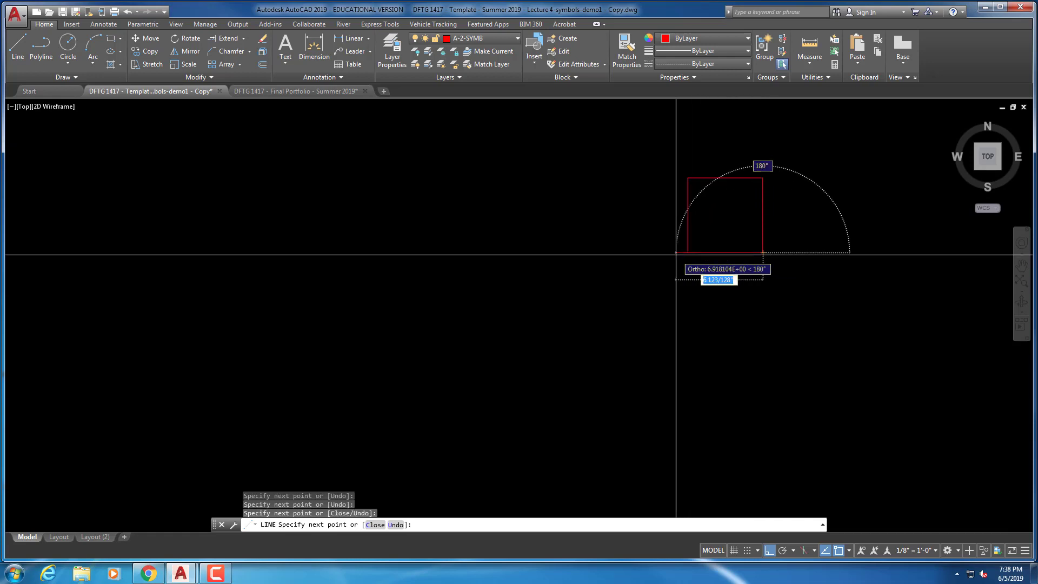
key(Escape)
key(Escape)
scroll(588, 309, down, 1)
scroll(486, 306, down, 3)
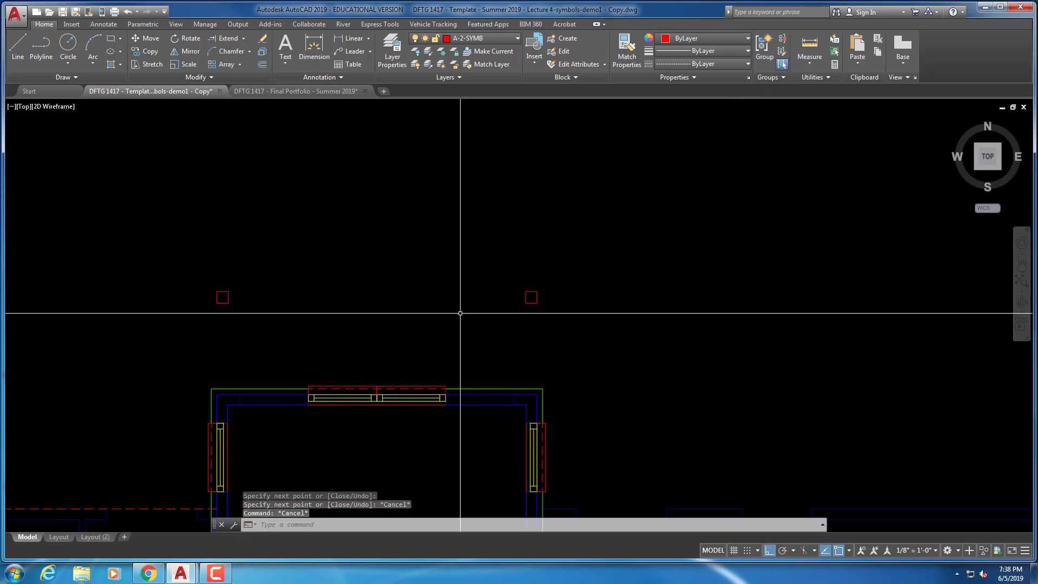
Set the linetype scale of both square post outlines to .5
middle_drag(457, 301, 568, 251)
scroll(480, 284, up, 2)
middle_drag(484, 278, 531, 250)
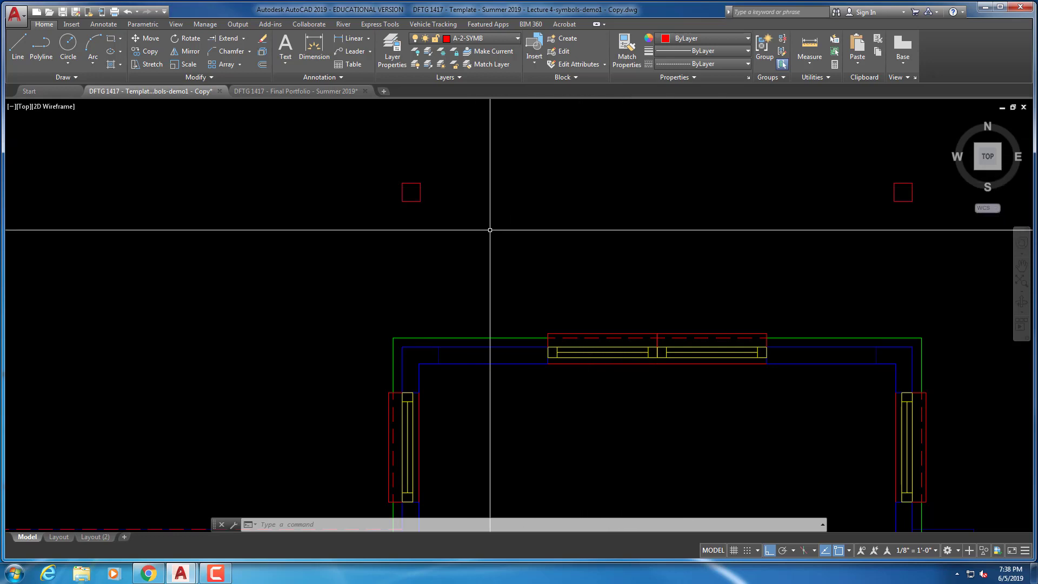
scroll(481, 226, down, 2)
scroll(471, 225, up, 2)
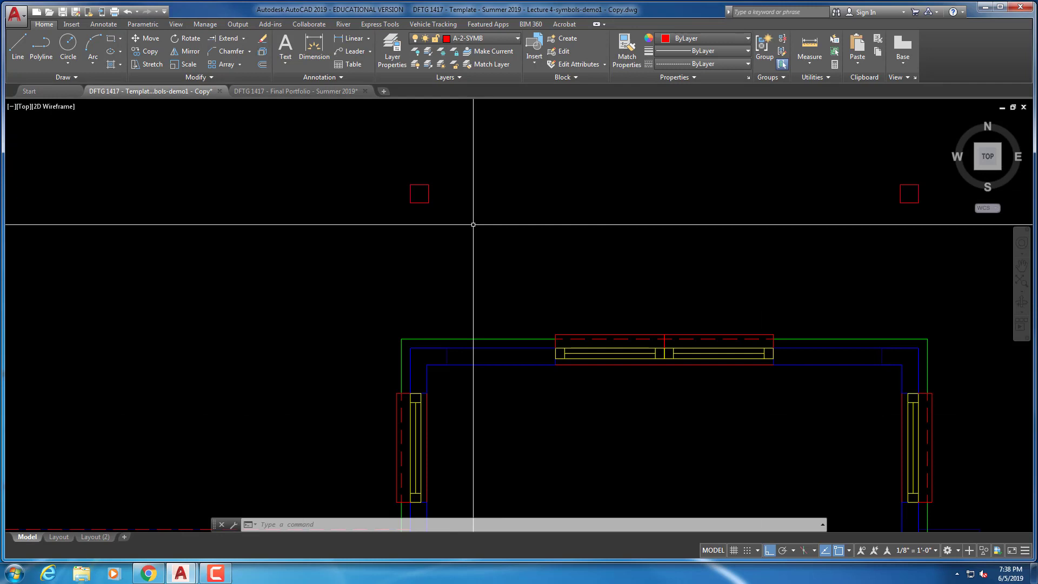
click(403, 209)
click(447, 157)
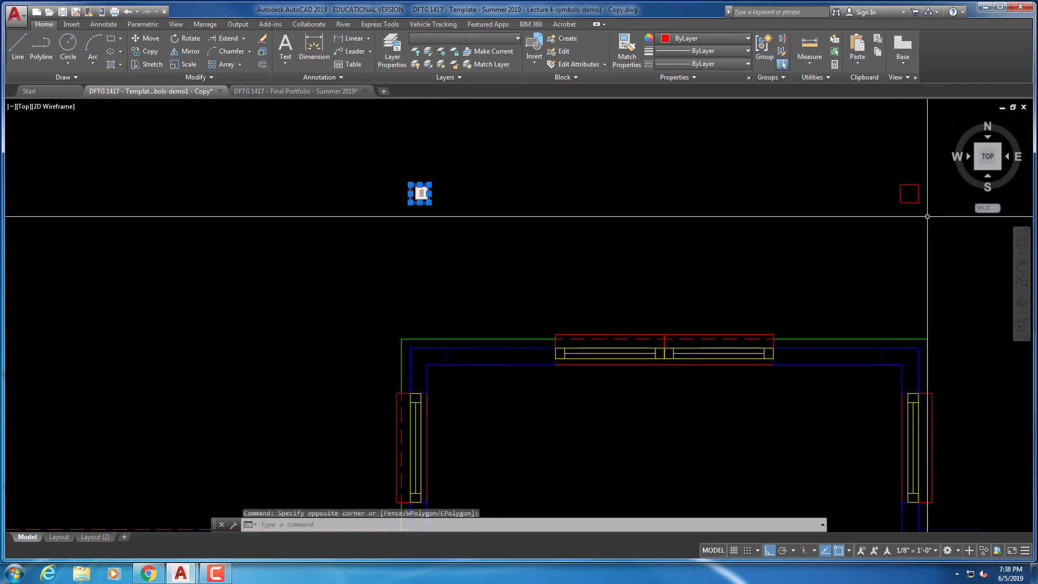
click(892, 213)
click(932, 173)
right_click(746, 203)
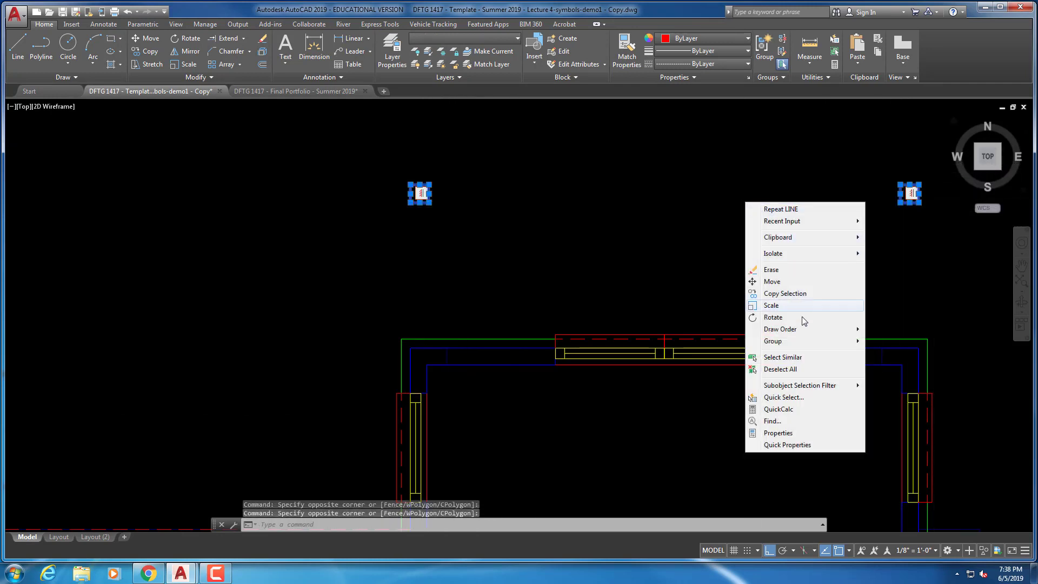
click(779, 433)
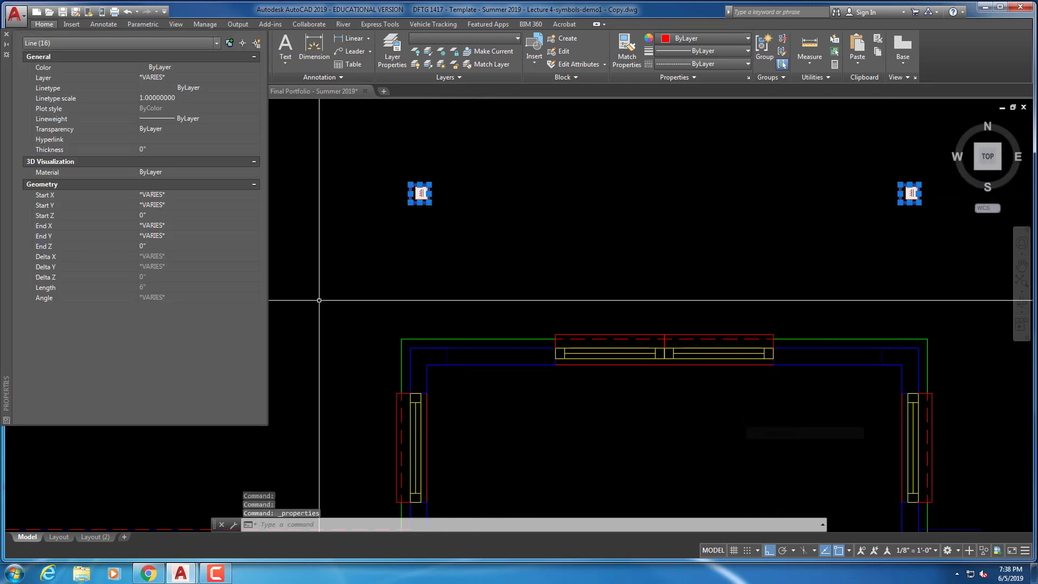
click(158, 96)
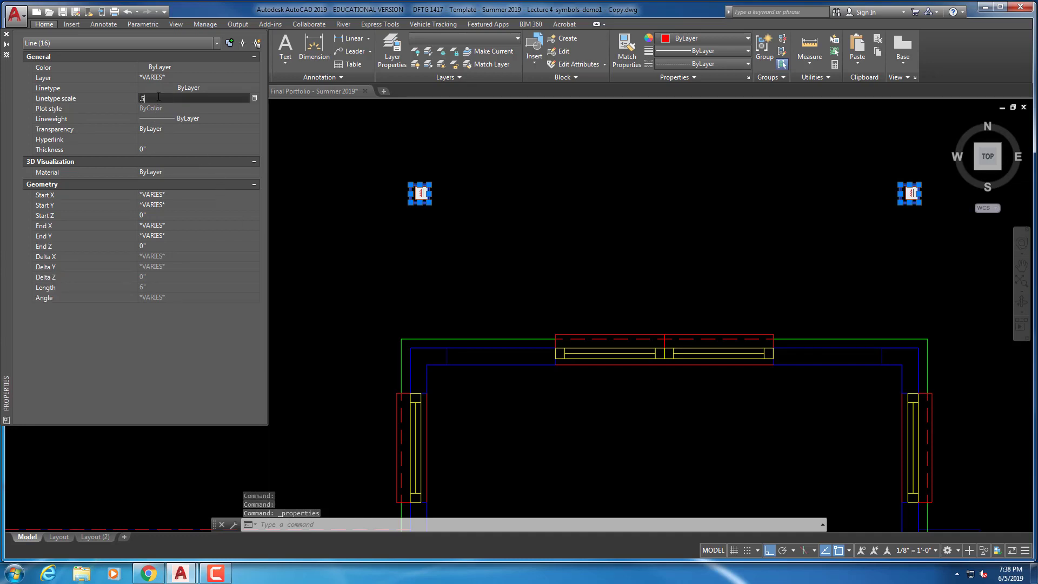
click(7, 36)
key(Escape)
key(Escape)
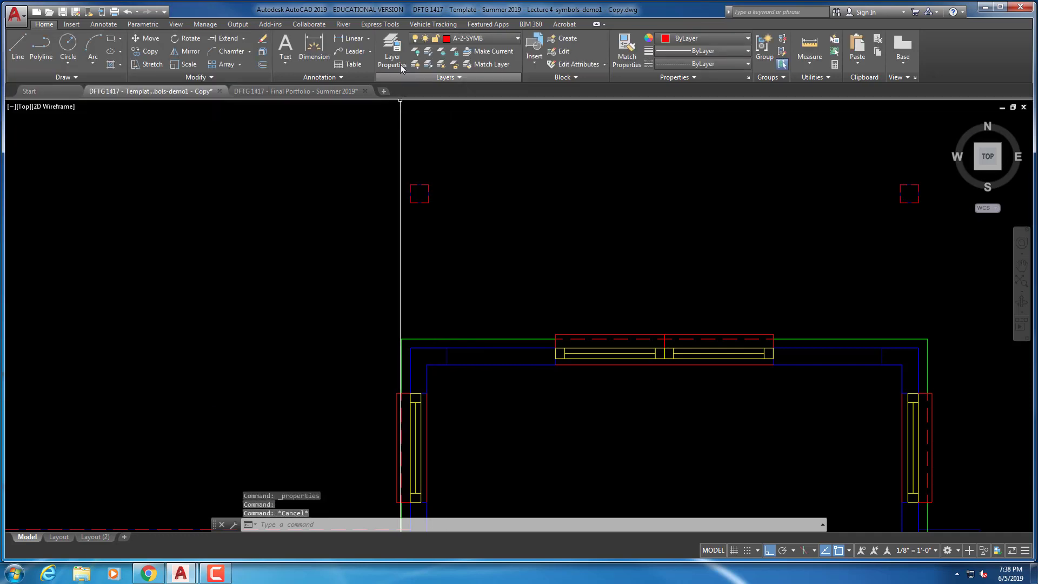
Draw a vertical line from the rear room's outer northwest framing corner up to the northwest post's lower outer corner
click(26, 62)
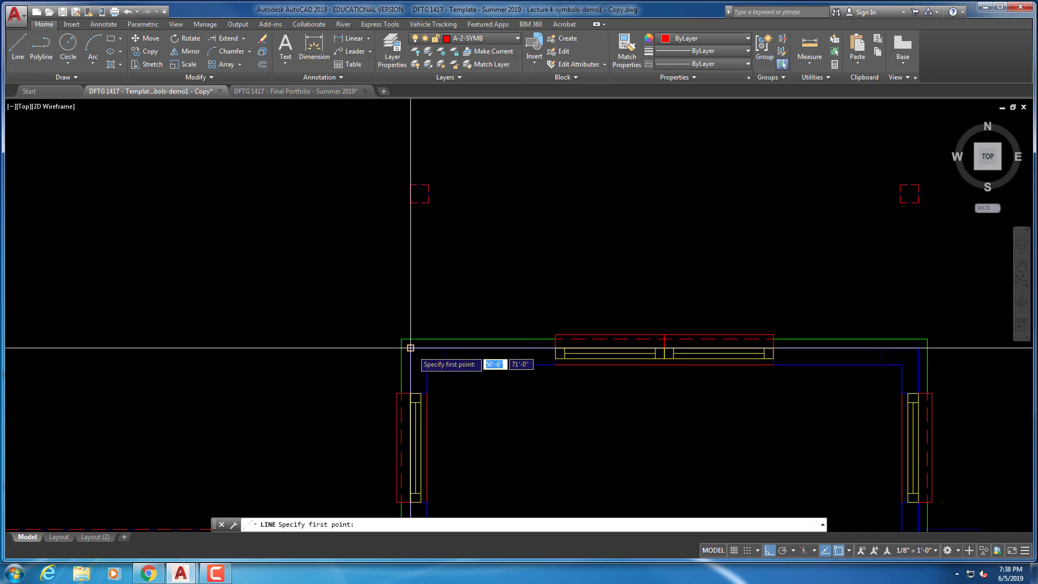
click(410, 348)
click(411, 202)
key(Escape)
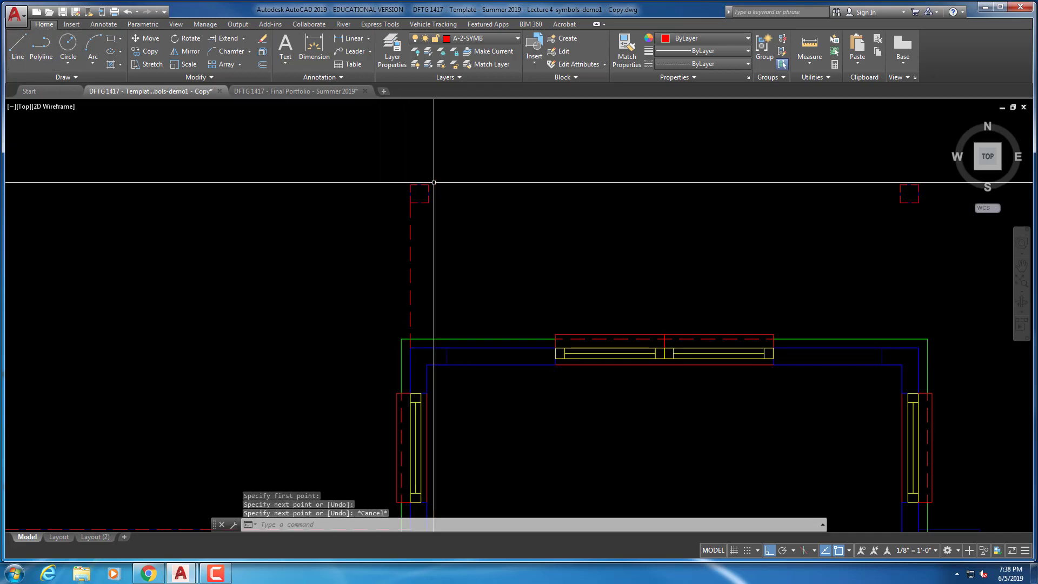
Draw a horizontal line joining the north edges of the two posts at their facing corners
right_click(441, 176)
click(455, 182)
click(428, 184)
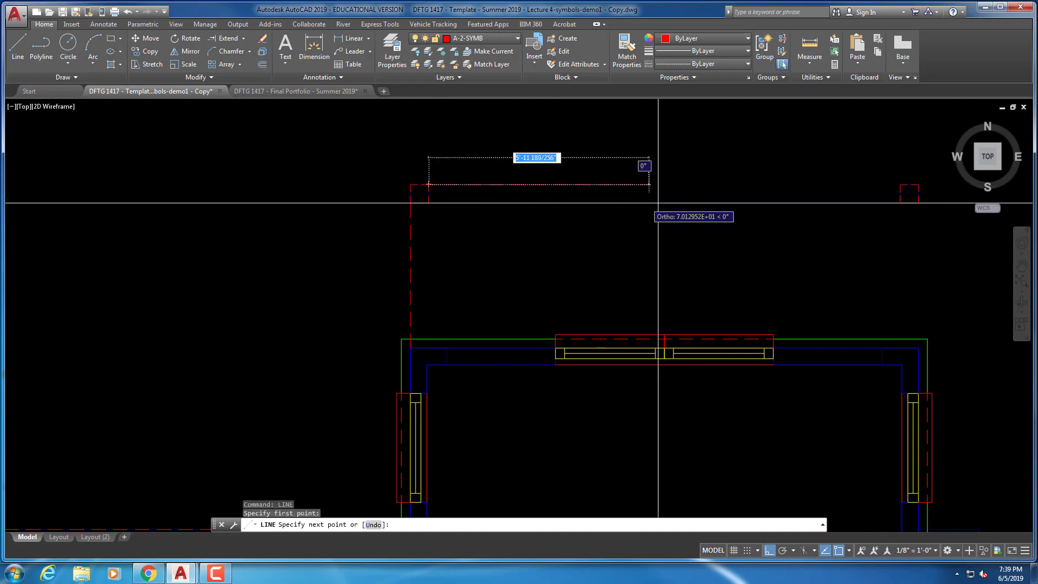
middle_drag(627, 204, 372, 206)
click(645, 187)
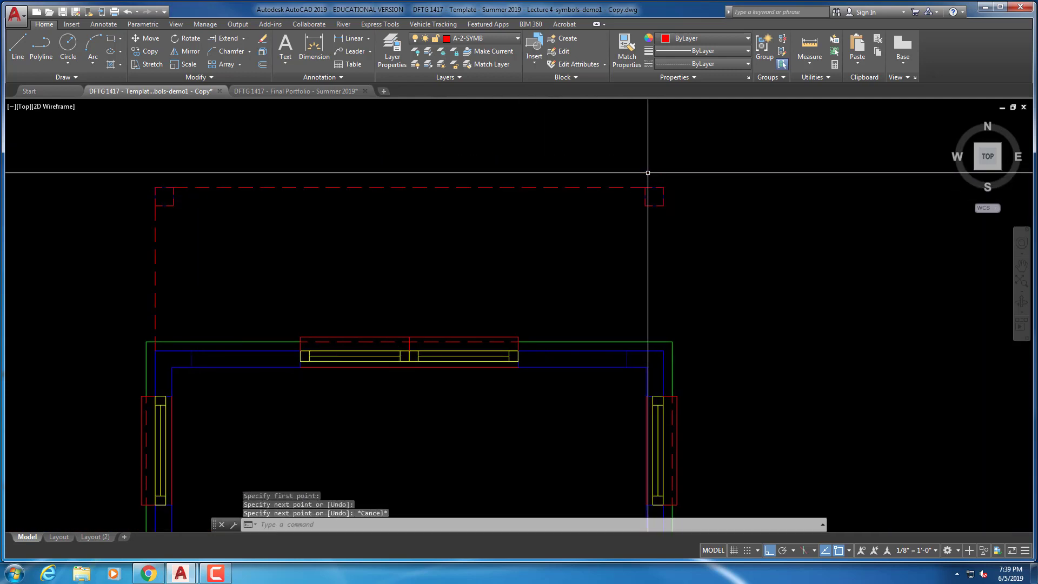
key(Escape)
Draw a vertical line from the northeast post's lower outer corner down to the rear room's outer northeast framing corner
right_click(648, 167)
click(662, 172)
click(663, 205)
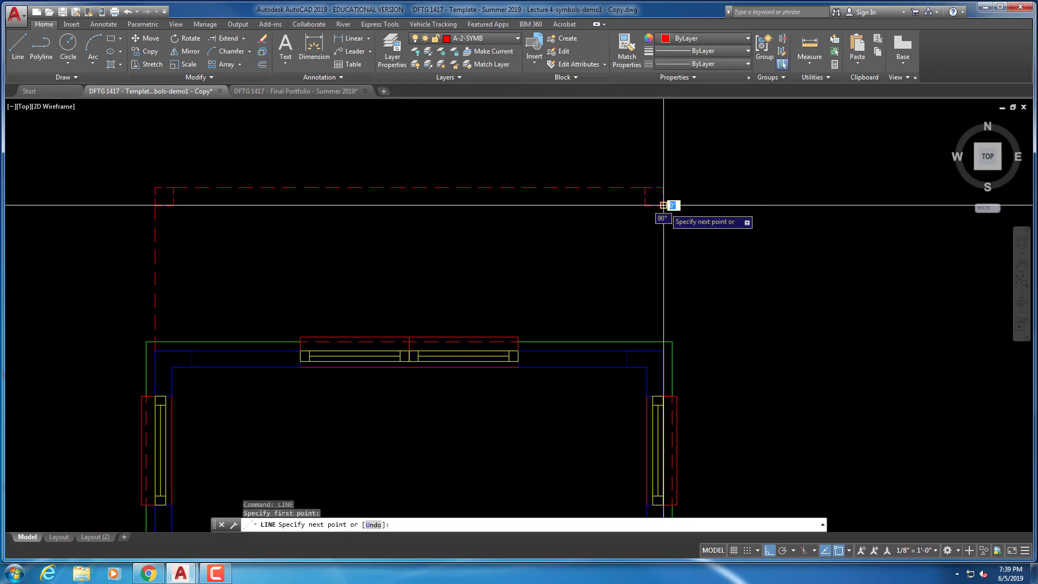
key(Escape)
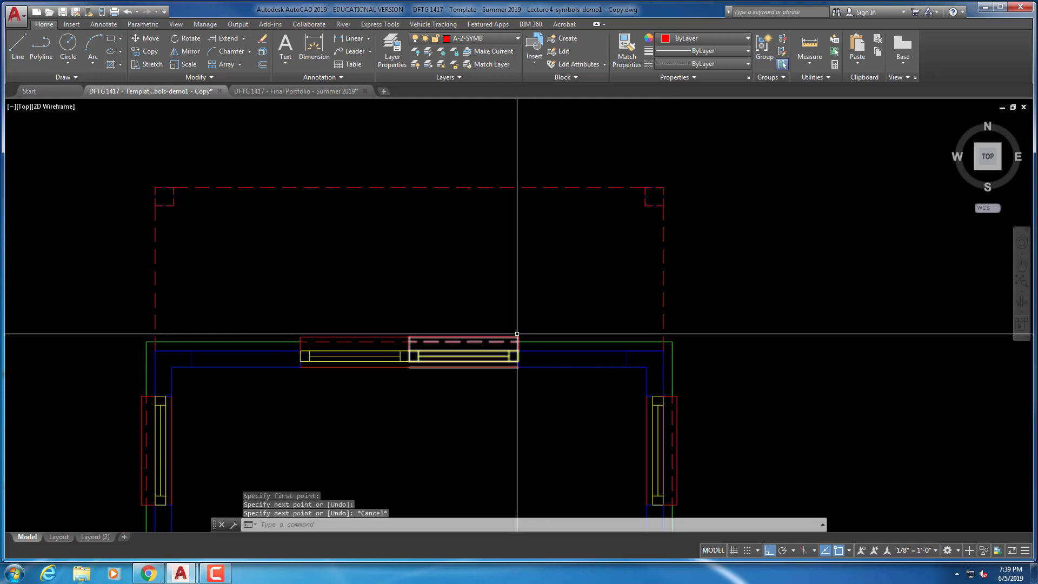
Draw the first-floor east wing's north edge from the rear room's outer east framing line to the wing's northeast corner
scroll(515, 333, down, 2)
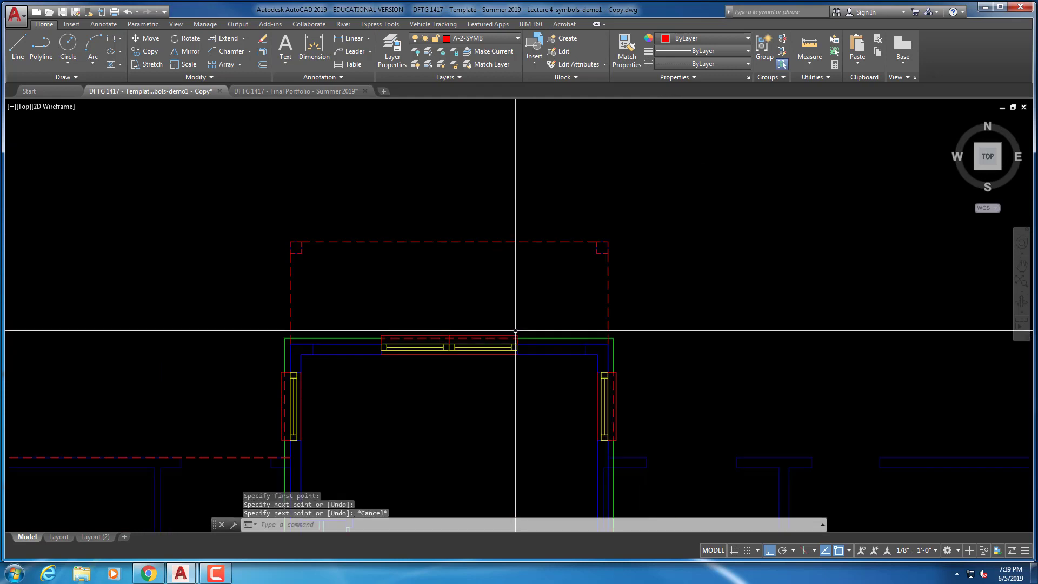
scroll(516, 330, down, 3)
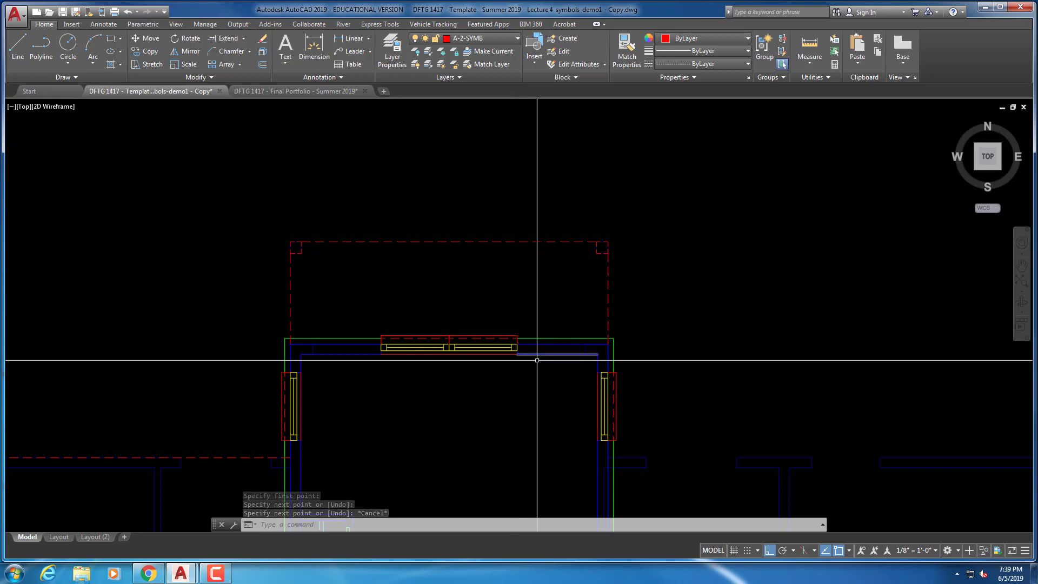
scroll(562, 303, up, 3)
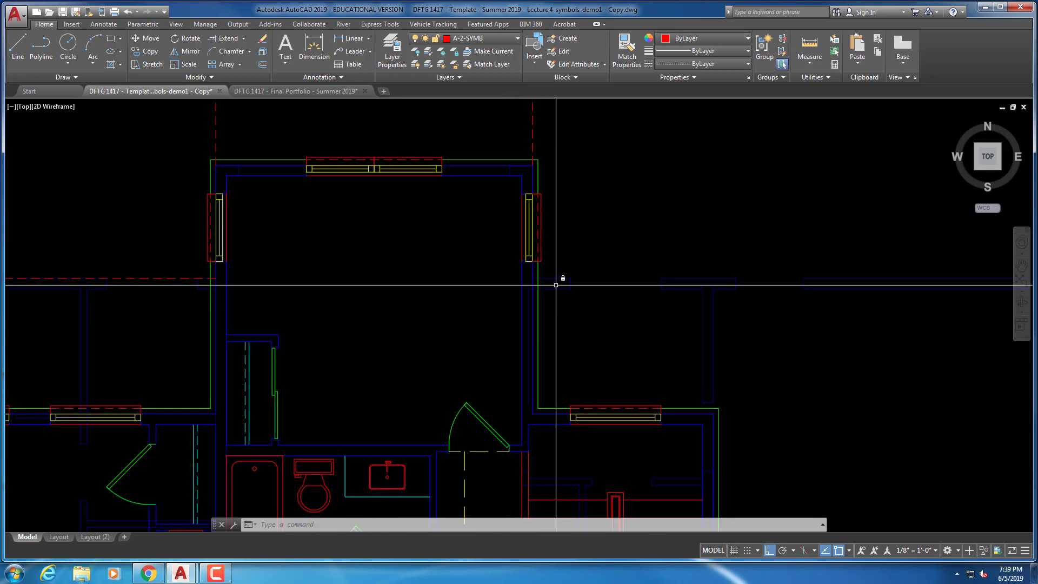
right_click(562, 282)
click(570, 290)
scroll(563, 288, up, 2)
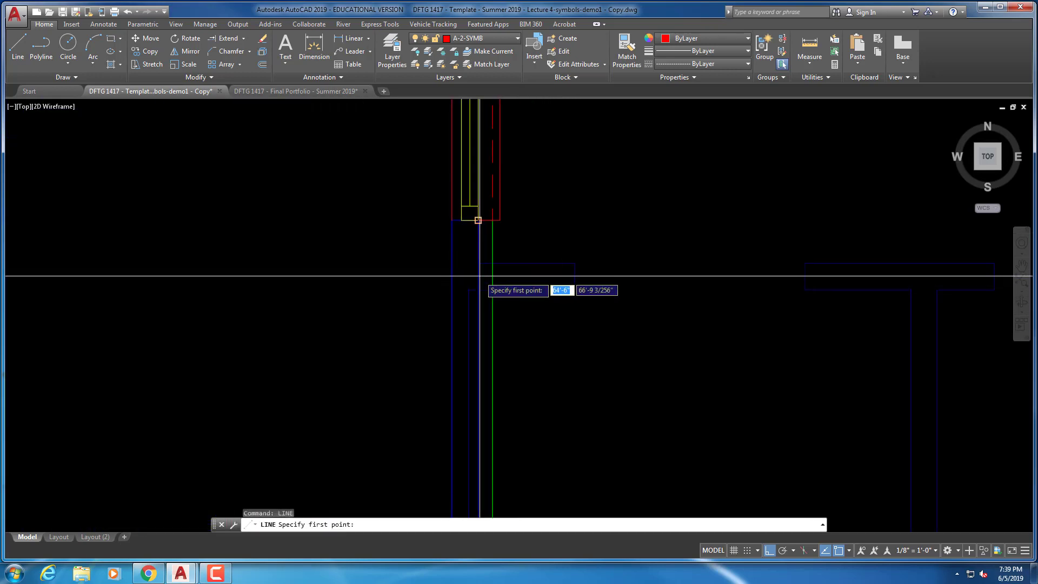
scroll(470, 268, up, 2)
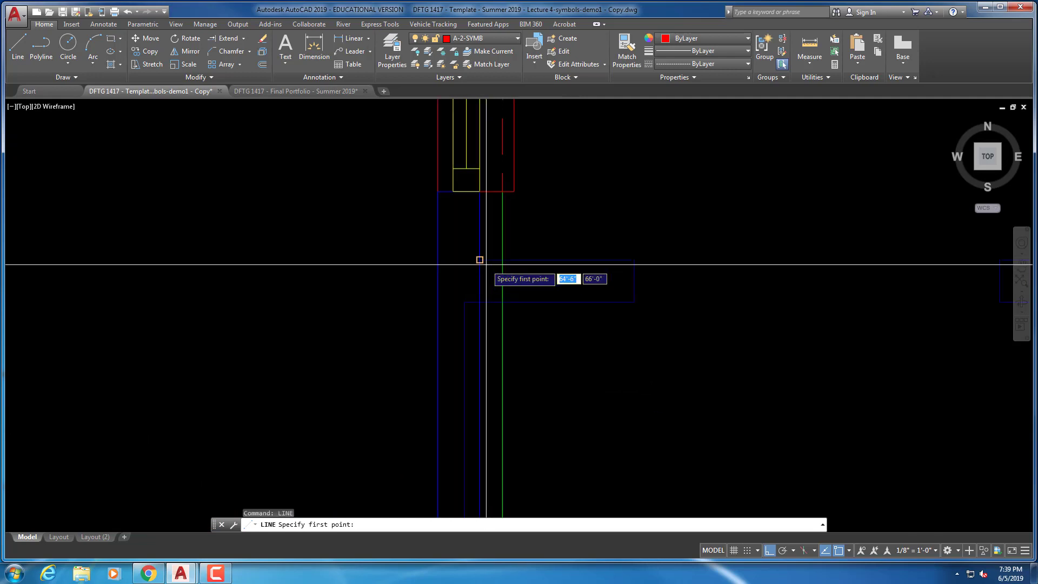
click(480, 259)
scroll(744, 275, down, 3)
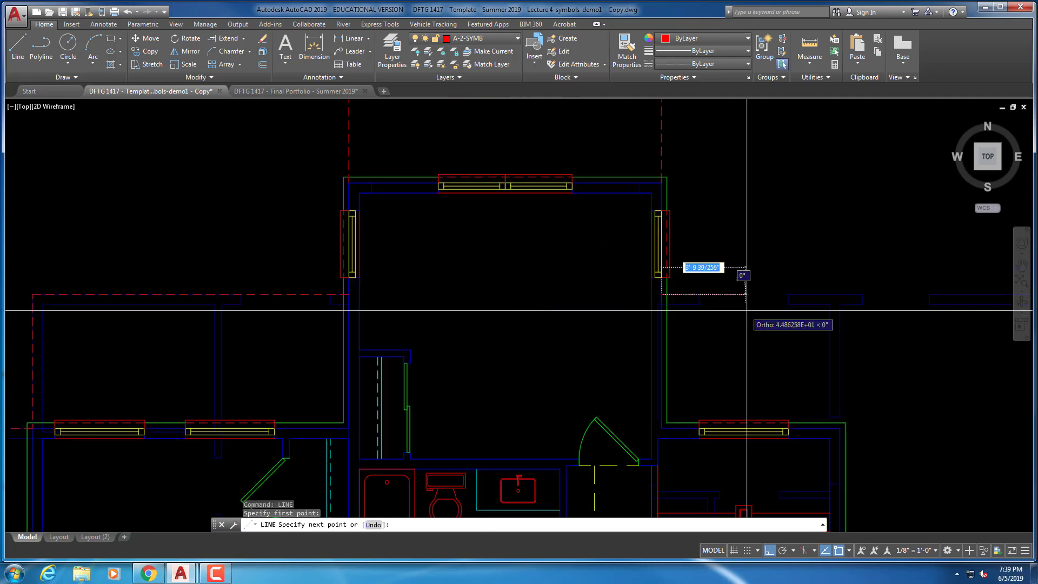
scroll(744, 275, up, 2)
scroll(763, 260, up, 3)
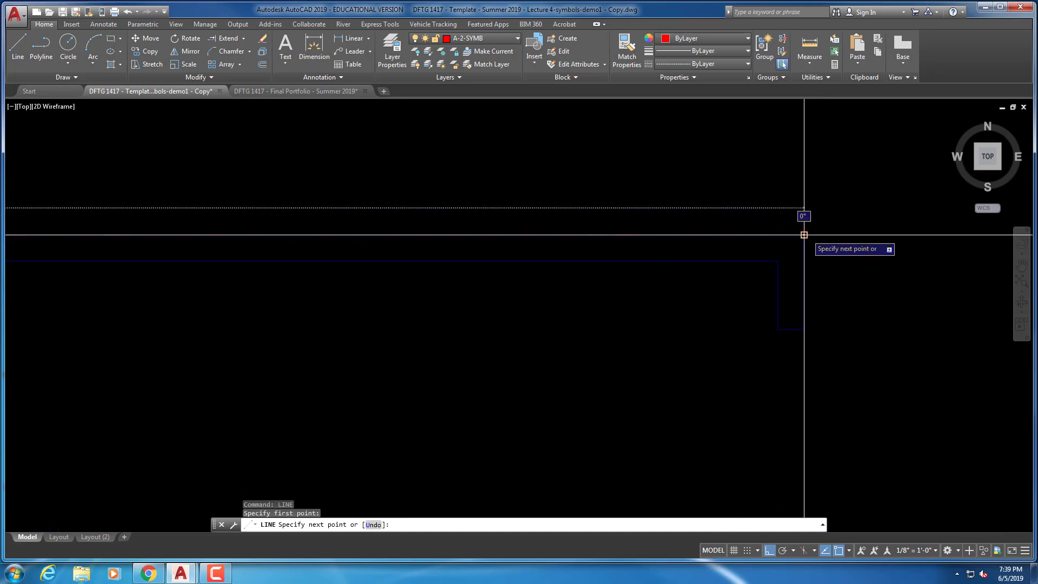
click(804, 235)
Continue the line down the east wing's outer east edge to its southeast corner
scroll(710, 329, down, 3)
middle_drag(696, 385, 655, 261)
scroll(658, 279, down, 2)
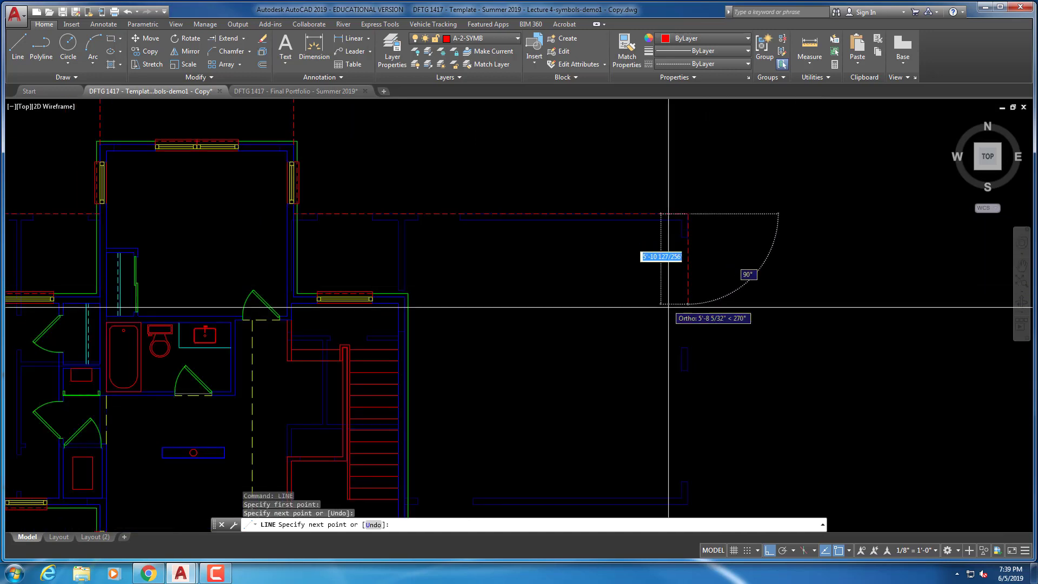
middle_drag(674, 330, 655, 252)
scroll(652, 359, up, 2)
middle_drag(653, 363, 656, 305)
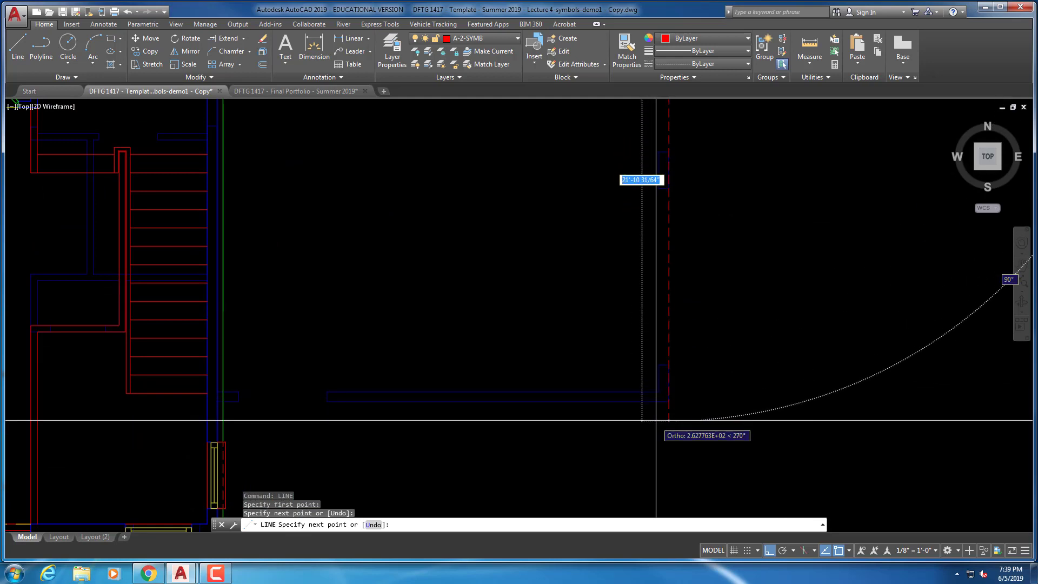
scroll(662, 400, up, 4)
click(686, 348)
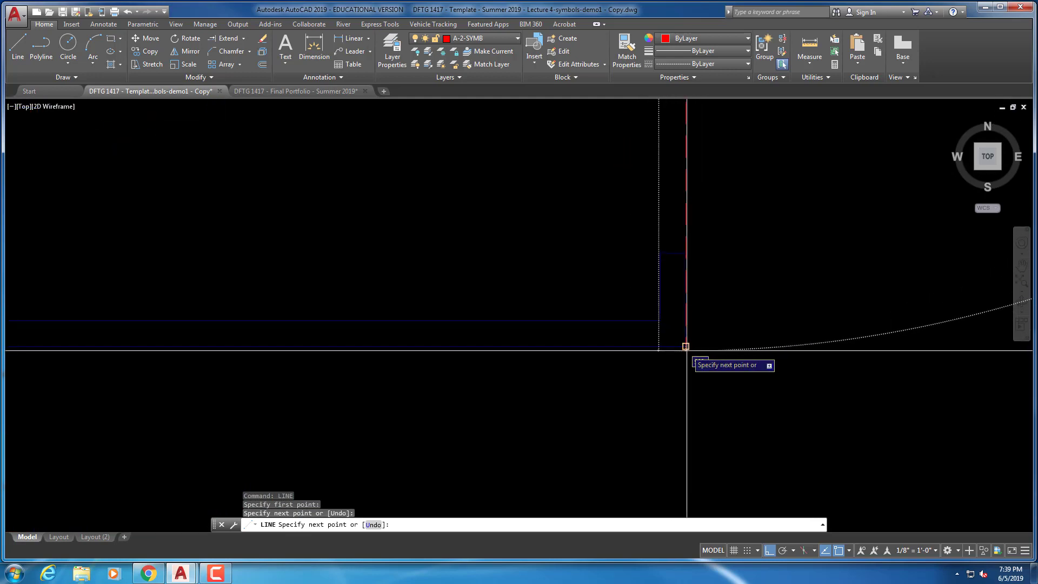
Continue the line west along the east wing's south edge to the house's outer east framing line and end it
scroll(686, 348, down, 3)
scroll(579, 387, down, 3)
middle_drag(578, 387, 741, 365)
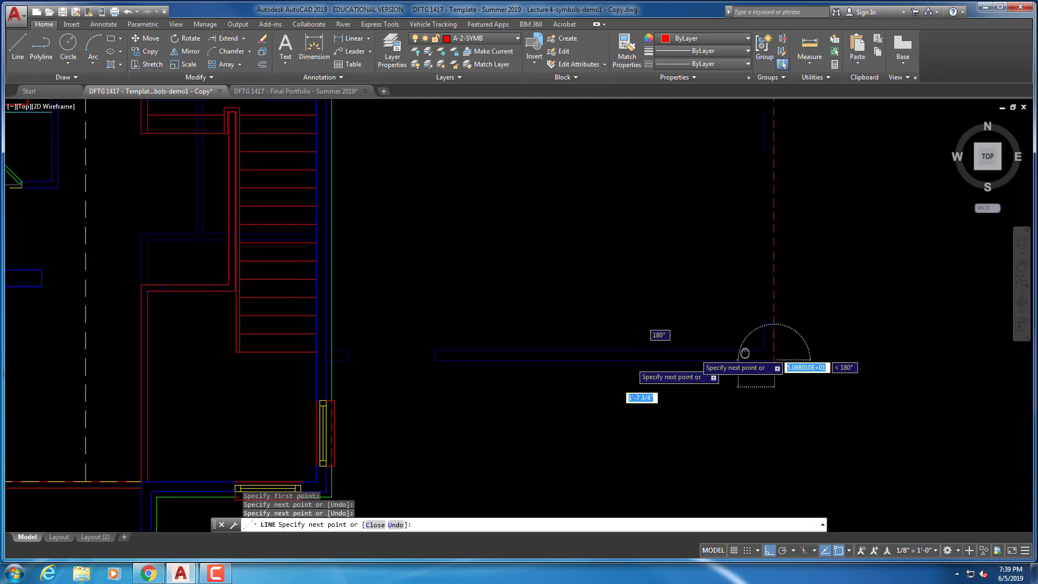
scroll(486, 382, down, 2)
scroll(465, 357, up, 5)
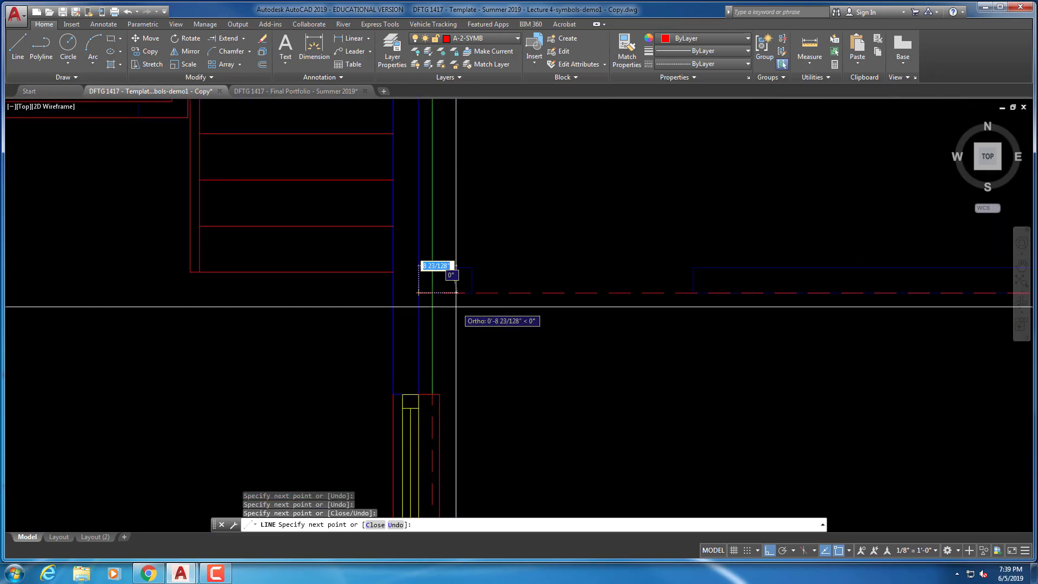
key(Return)
Trace the 6" square outline of the post just south of the house's southeast corner with the Line command
scroll(428, 361, down, 4)
middle_drag(429, 403, 481, 266)
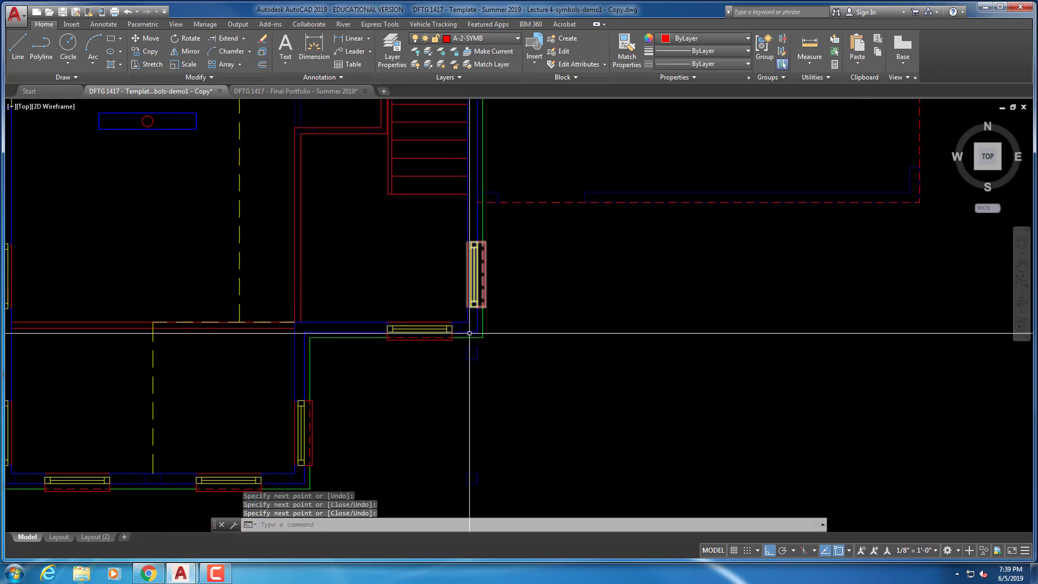
middle_drag(461, 369, 502, 309)
scroll(502, 310, up, 2)
right_click(502, 313)
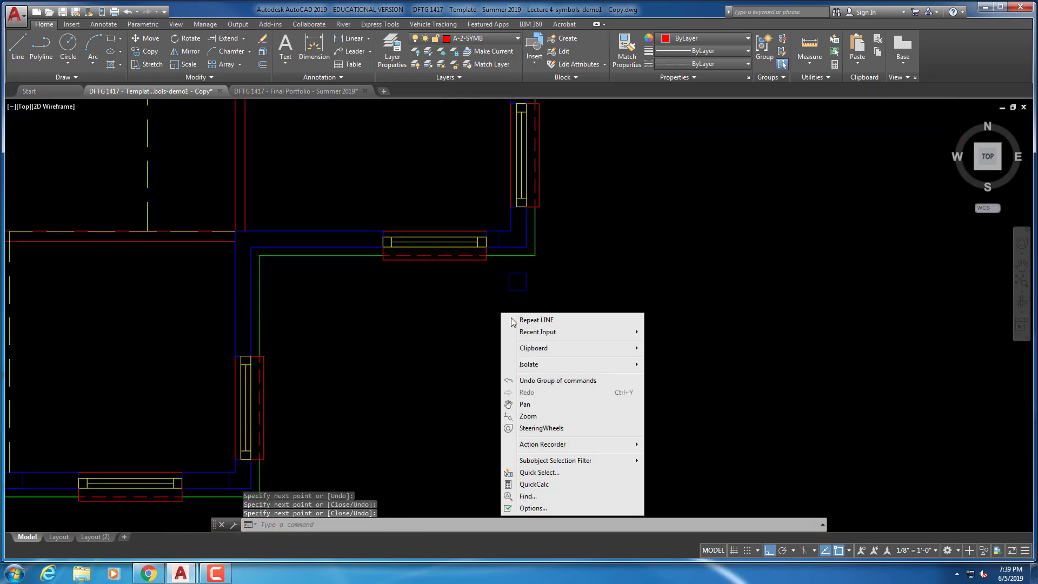
click(539, 325)
scroll(505, 303, up, 4)
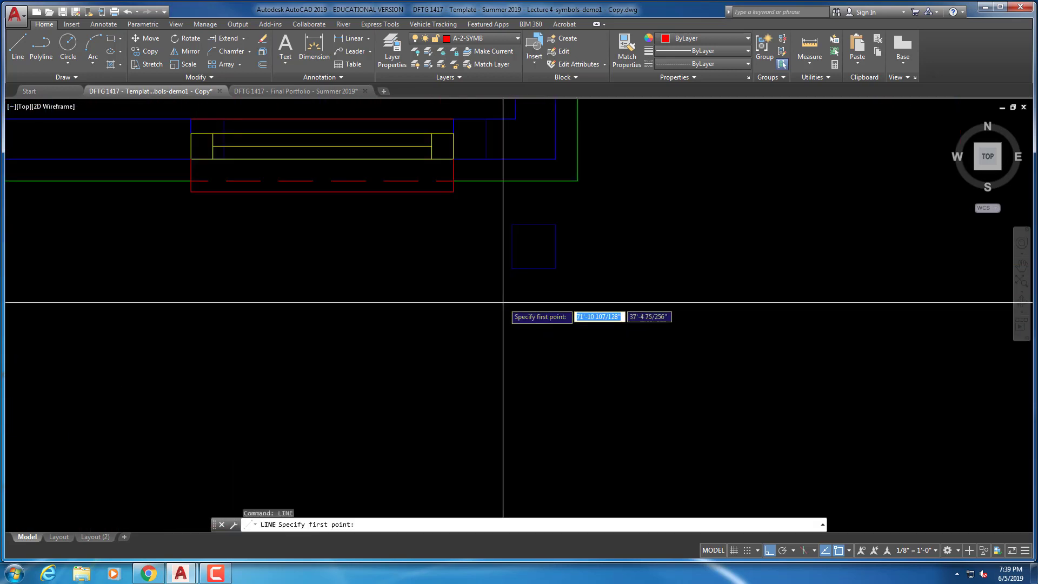
click(511, 267)
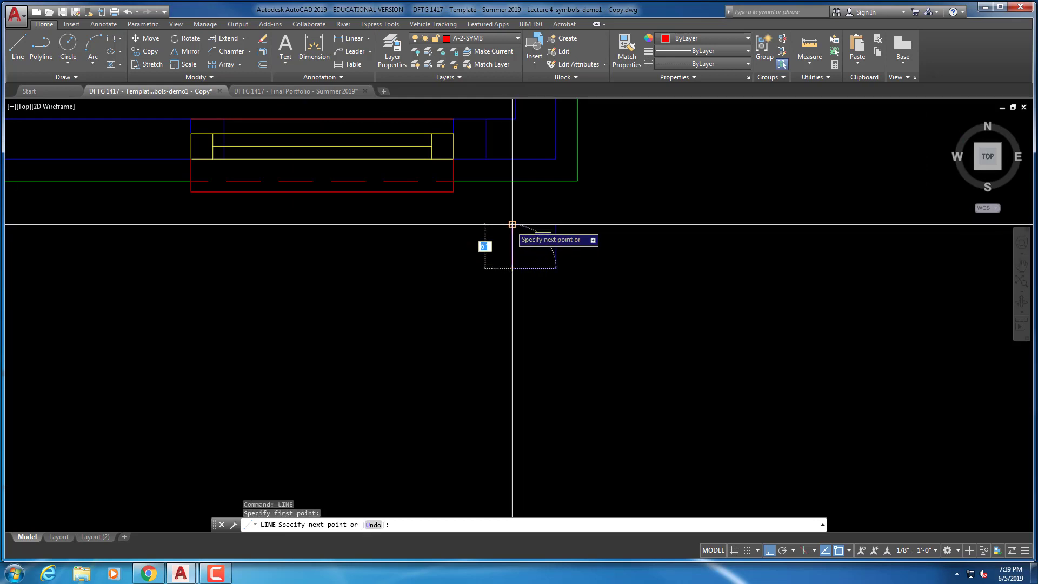
click(511, 223)
click(555, 223)
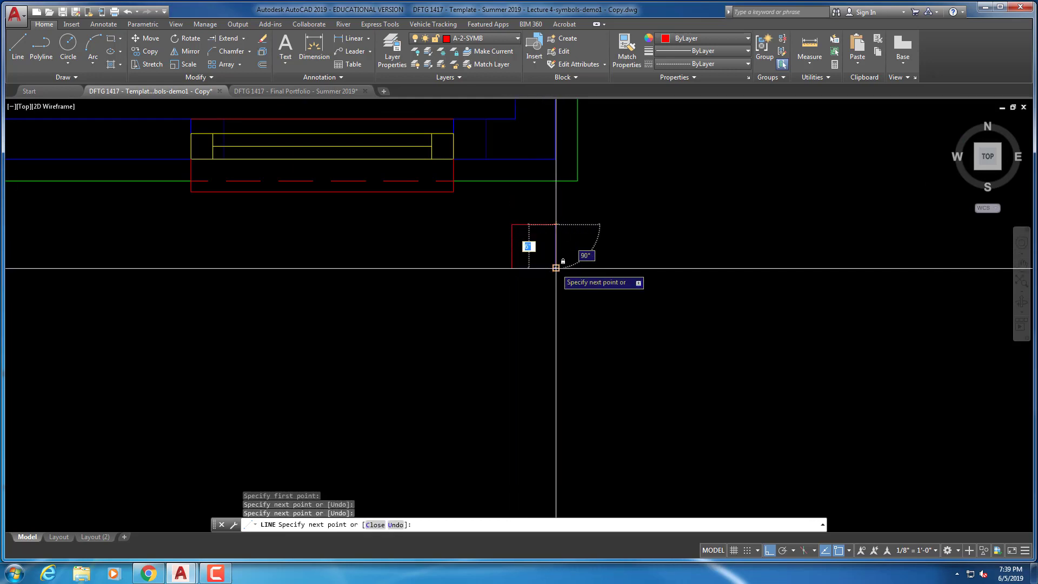
click(555, 268)
click(511, 267)
scroll(498, 285, down, 5)
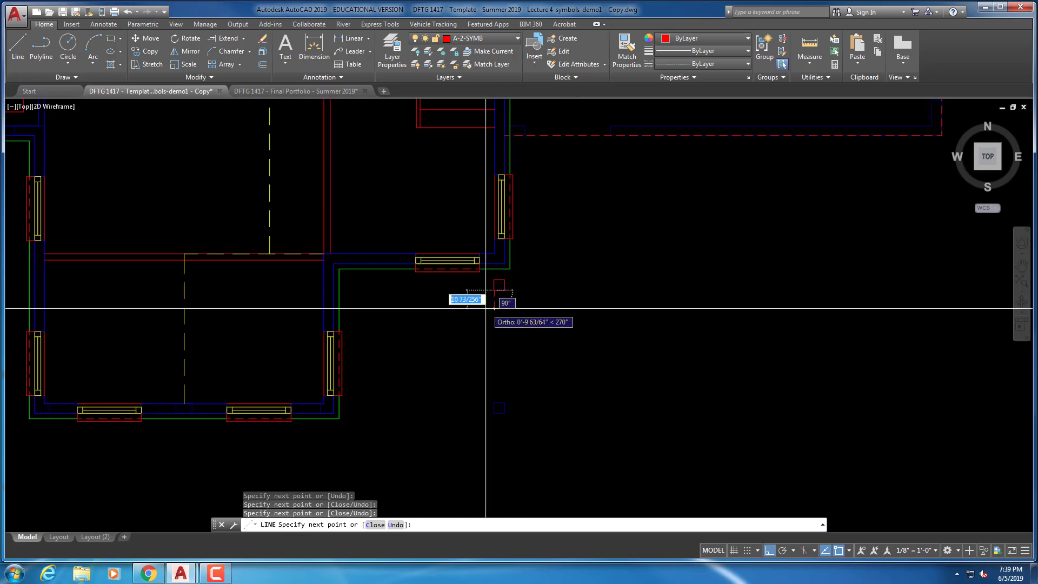
key(Escape)
key(Escape)
Trace the 6" square outline of the middle post in the east column of front posts
right_click(503, 261)
click(519, 271)
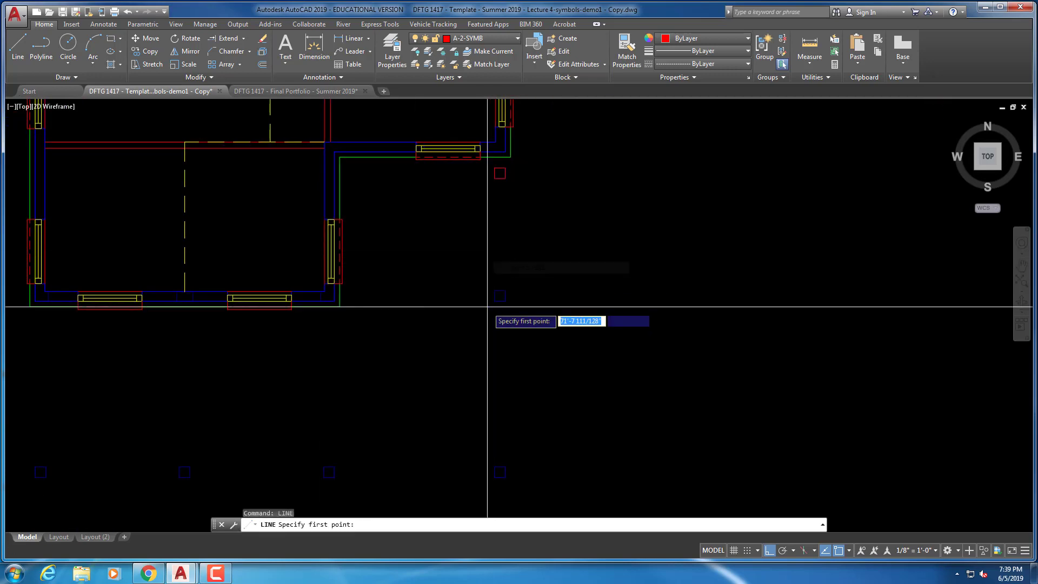
scroll(489, 292, up, 5)
click(500, 258)
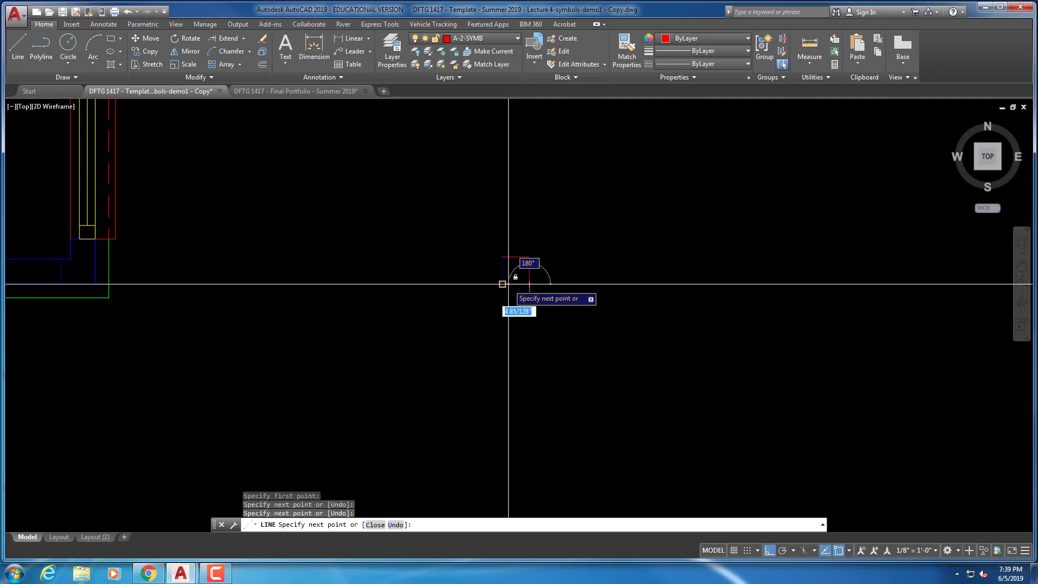
click(502, 259)
key(Escape)
Trace the 6" square outline of the southernmost post in the east column, at the end of the front post row
scroll(457, 323, down, 2)
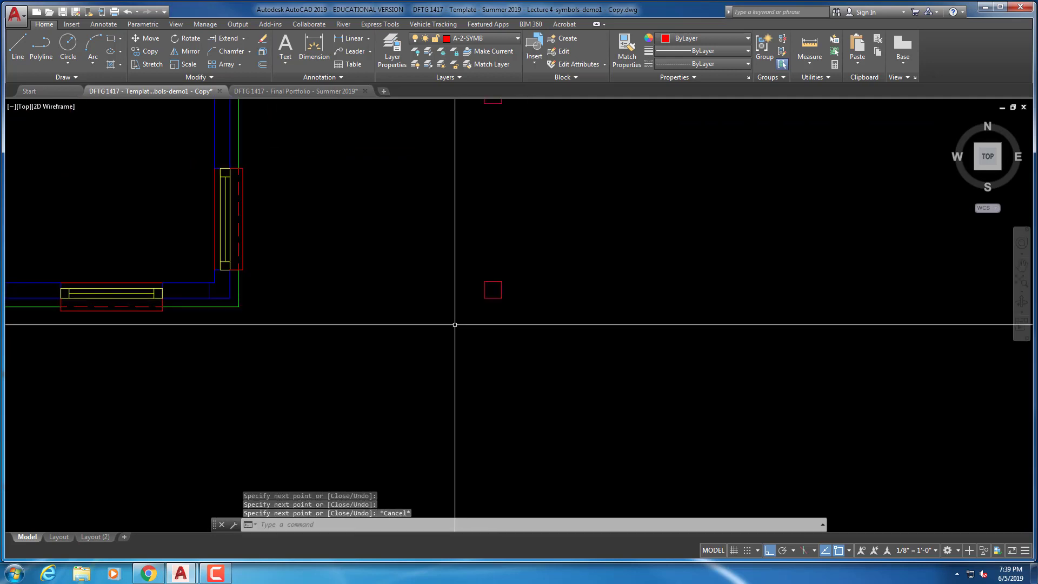
middle_drag(458, 336, 475, 195)
scroll(460, 386, down, 2)
middle_drag(463, 386, 471, 332)
right_click(479, 273)
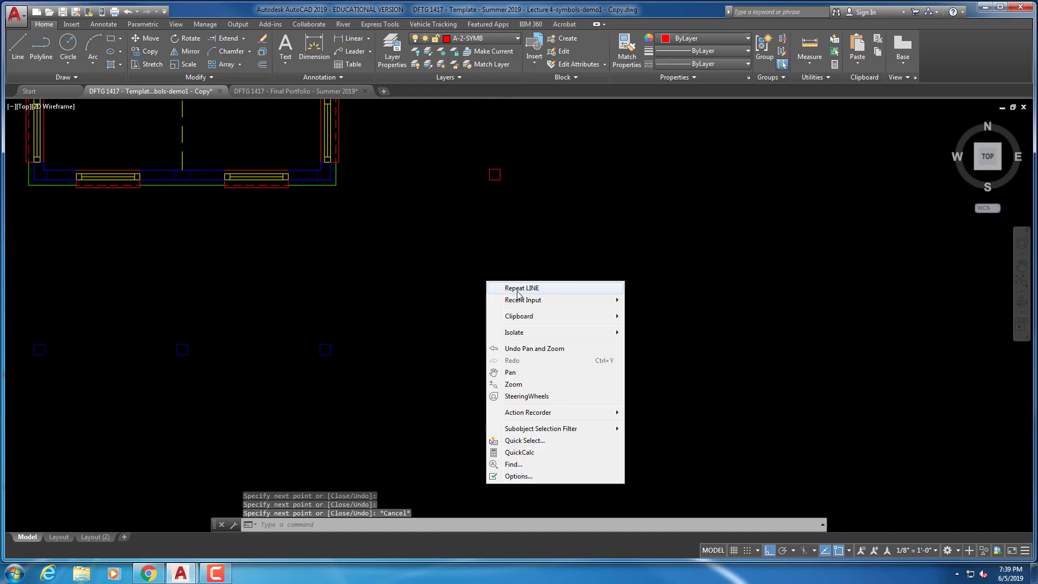
click(500, 287)
scroll(487, 346, up, 2)
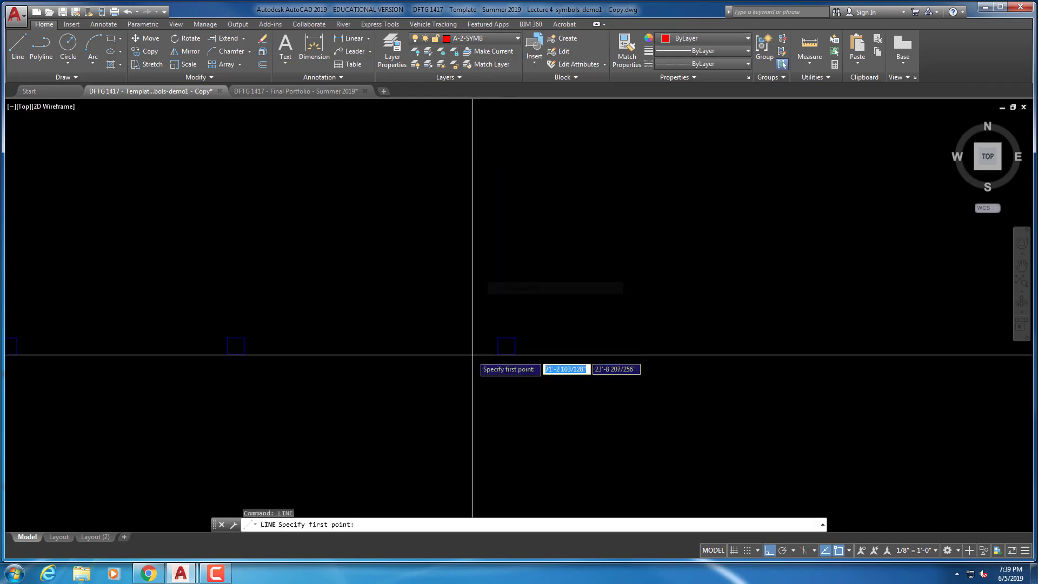
click(514, 337)
click(513, 354)
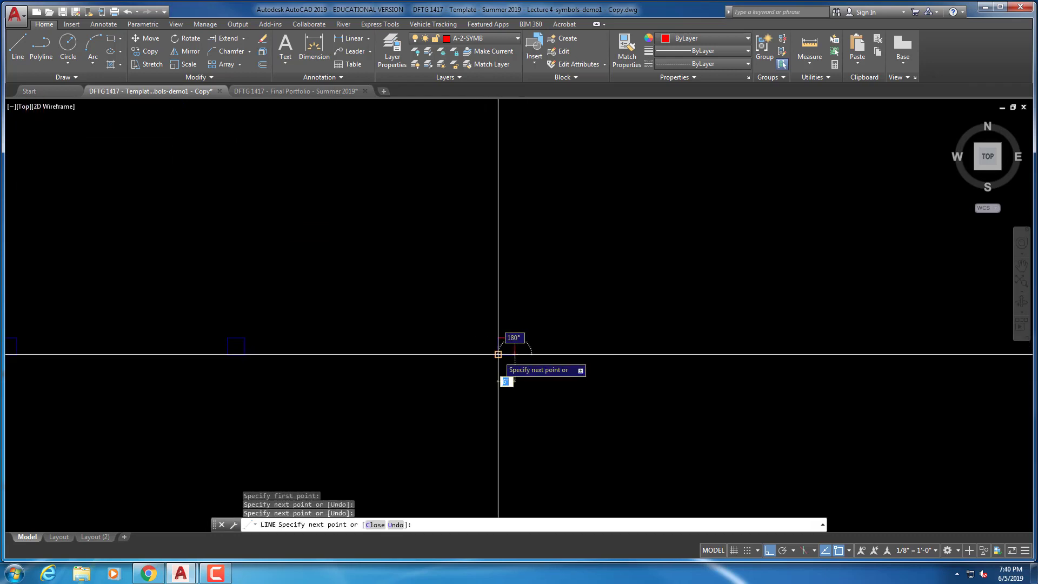
scroll(494, 352, up, 3)
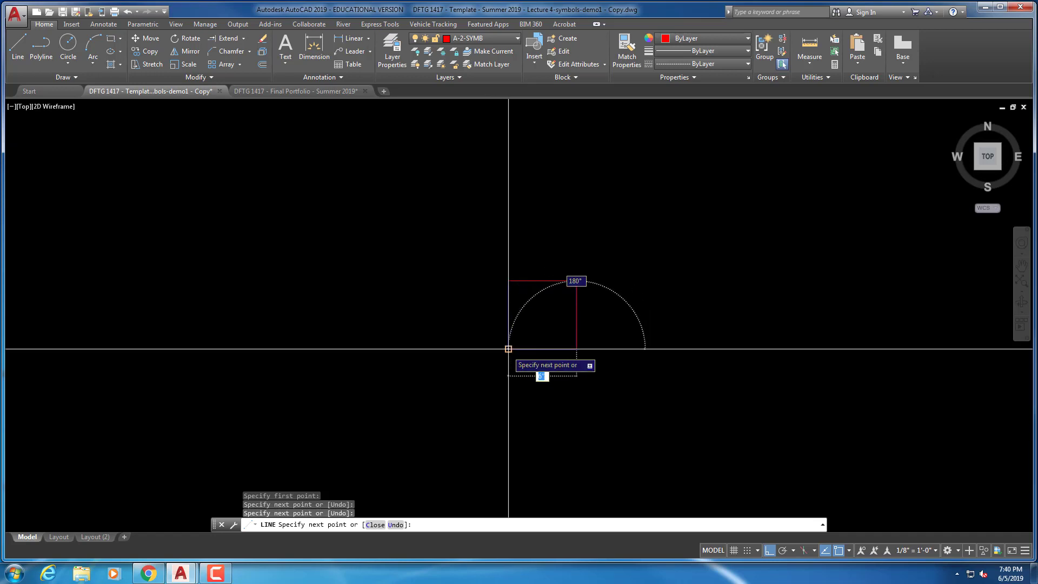
click(508, 348)
key(Escape)
key(Escape)
key(Escape)
Set the linetype scale of the three traced post outlines in the east column to .5
scroll(491, 281, down, 8)
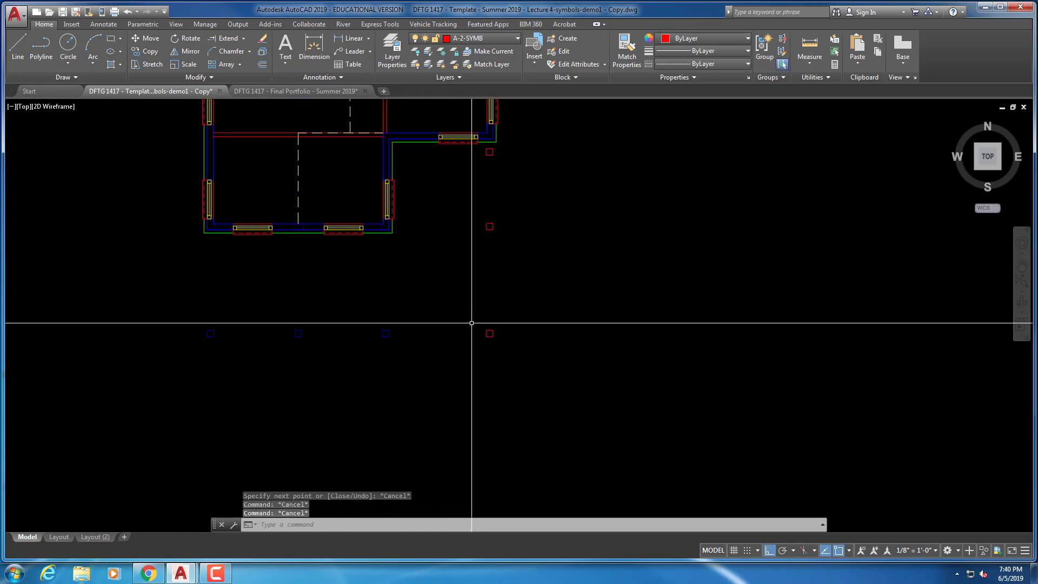
click(477, 348)
click(517, 301)
click(473, 243)
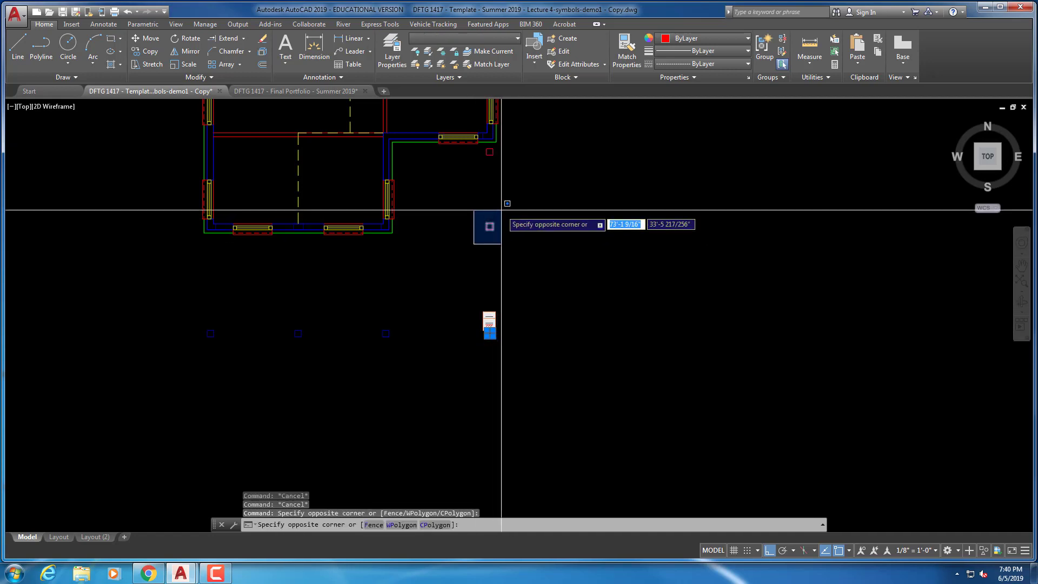
click(503, 210)
click(486, 156)
click(494, 141)
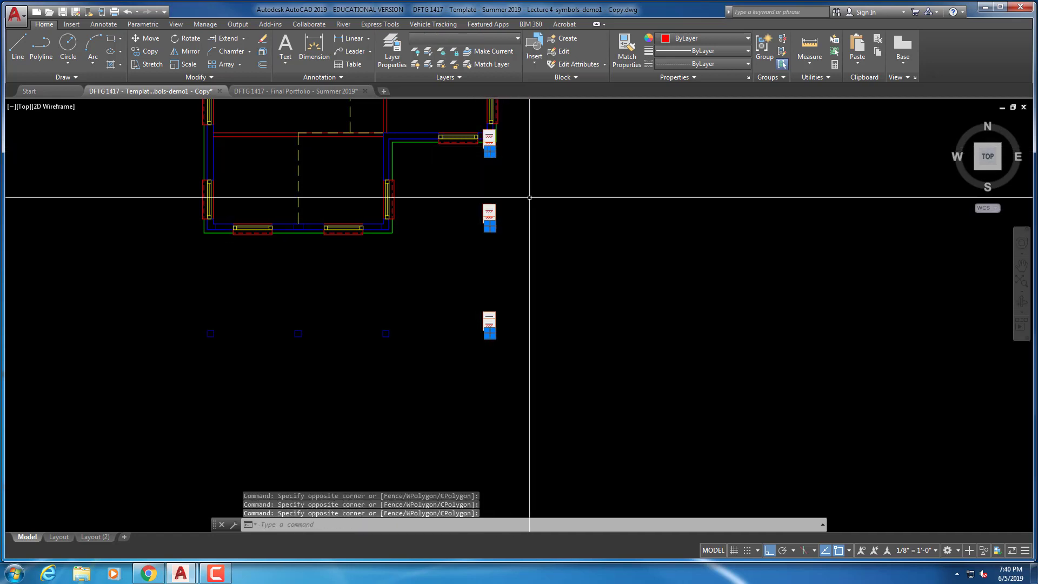
right_click(532, 208)
click(565, 439)
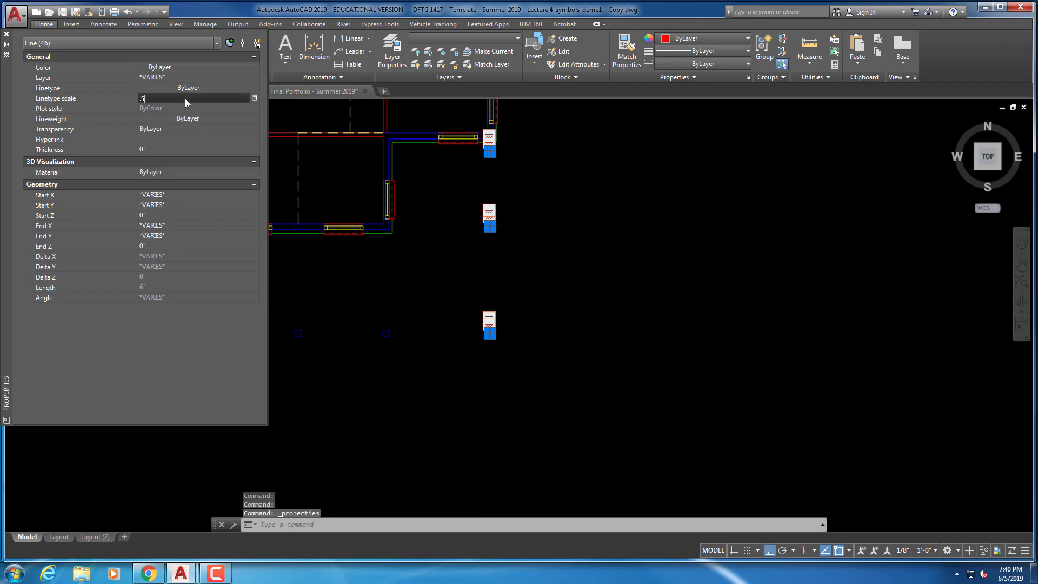
click(6, 35)
key(Return)
Copy the southernmost east-column post outline onto the three other posts of the front row, using its lower-right corner as base point
scroll(463, 352, up, 5)
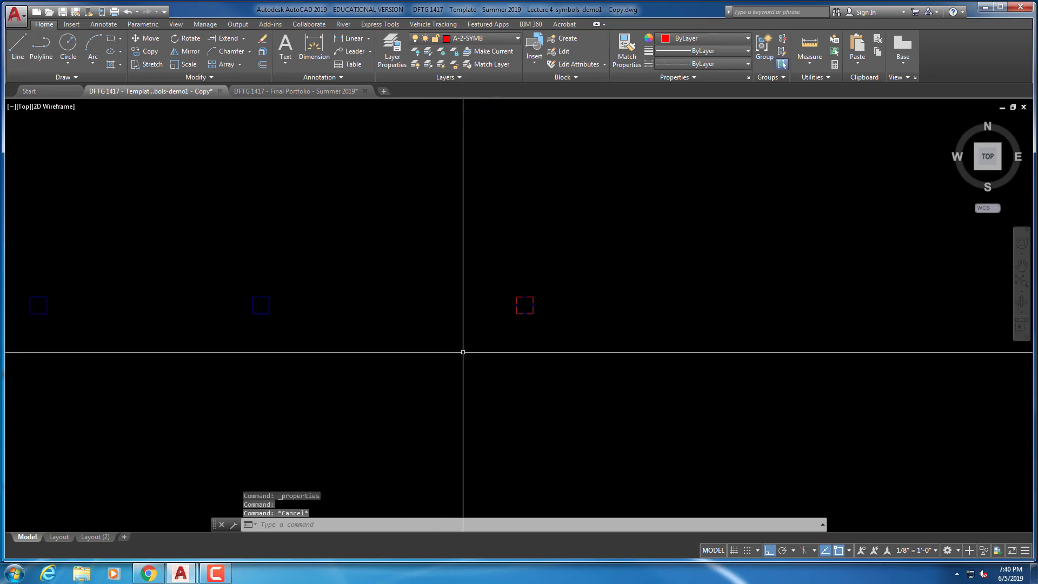
text(co)
key(Return)
click(494, 338)
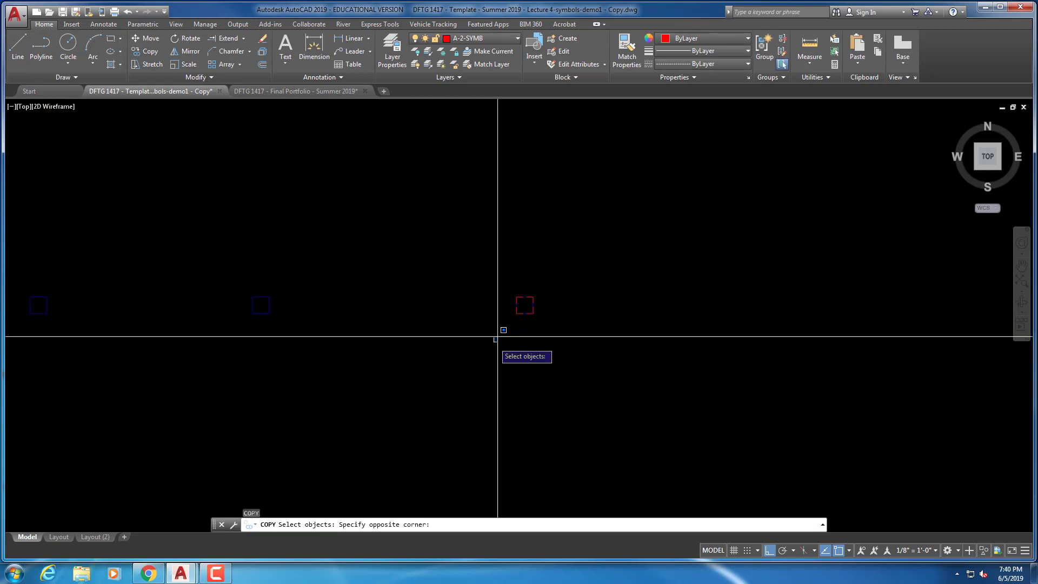
click(541, 278)
key(Return)
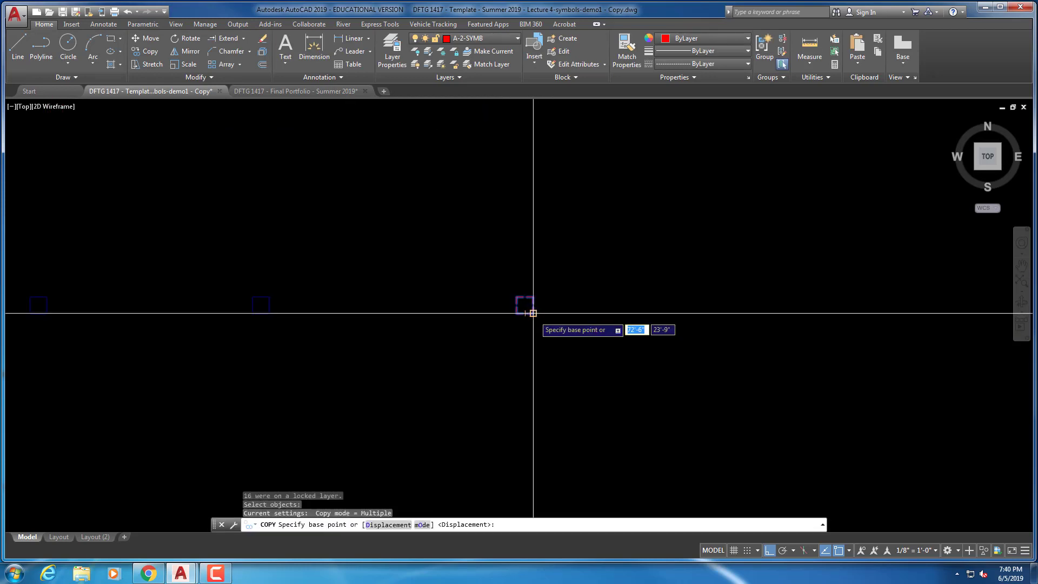
click(532, 313)
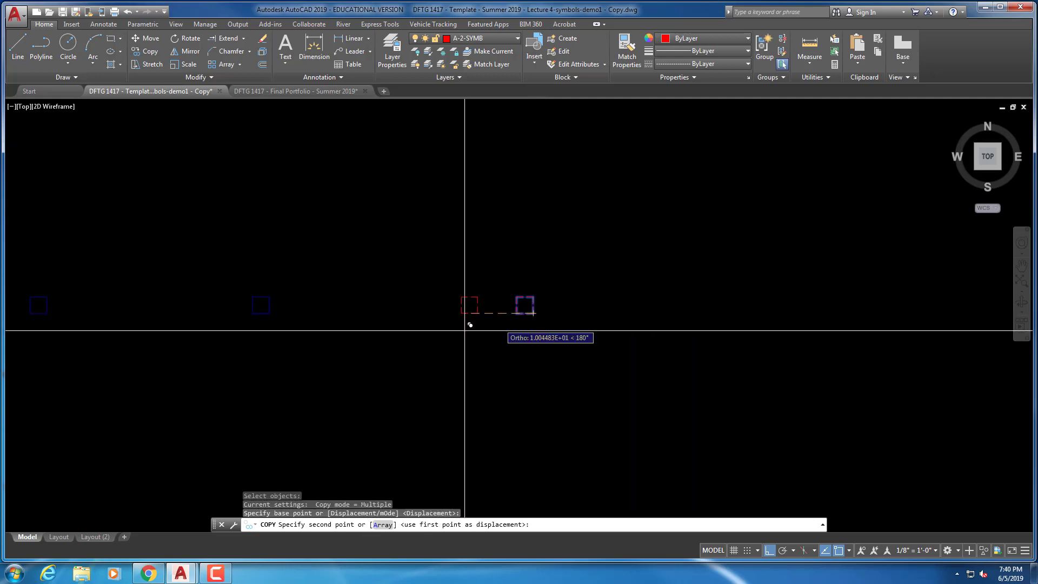
click(269, 324)
middle_drag(163, 330, 525, 319)
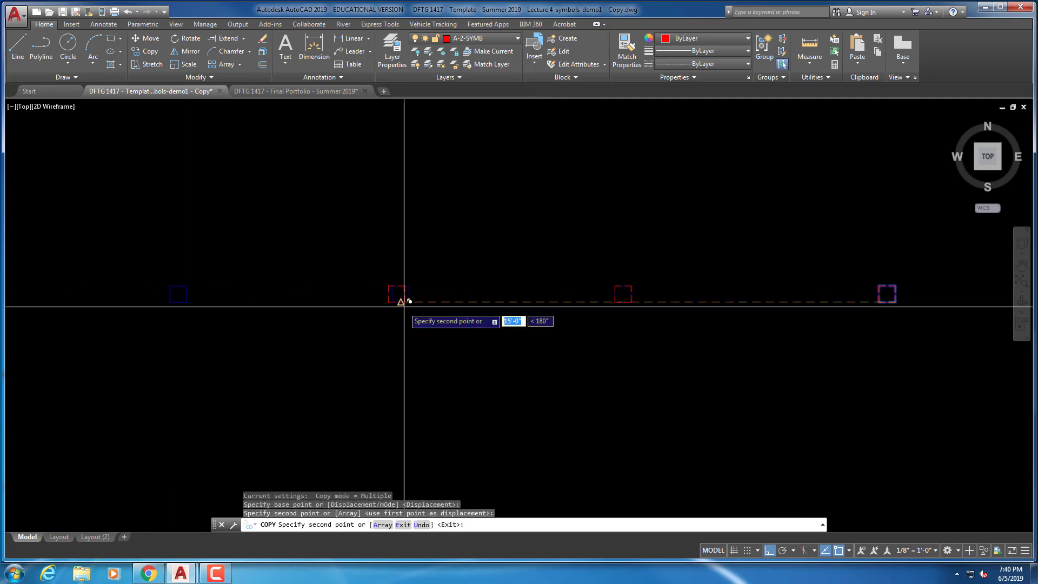
click(409, 302)
middle_drag(262, 344, 476, 337)
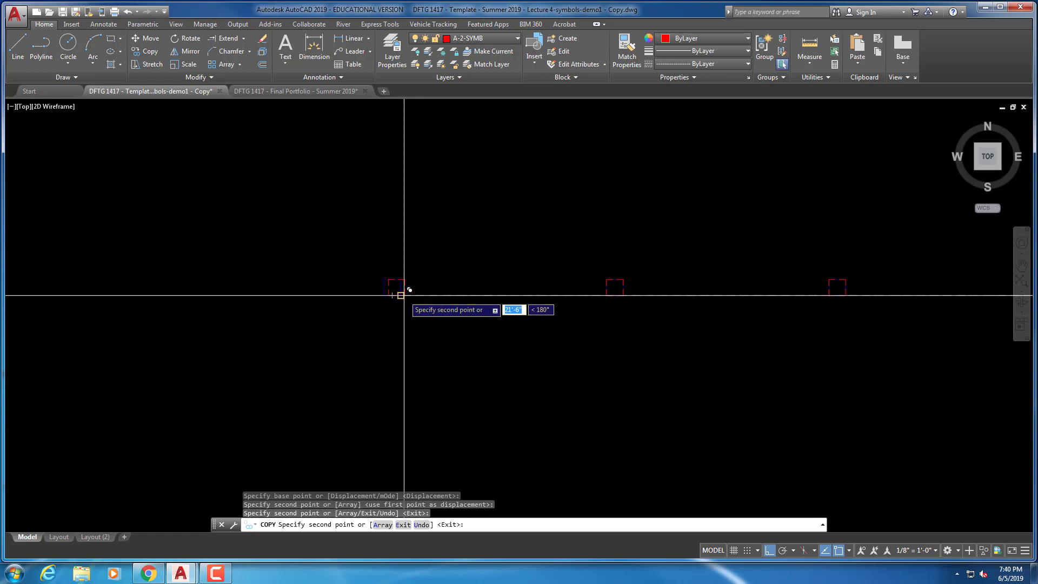
scroll(401, 295, down, 2)
key(Escape)
key(Escape)
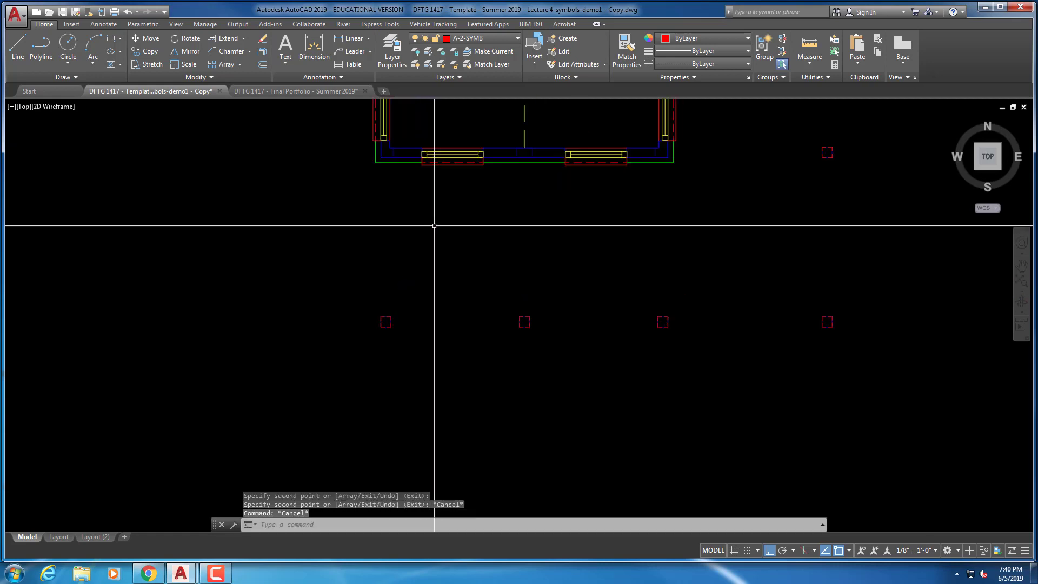
Draw a line from the framing corner at the south wing's southwest corner down to the westernmost front post
text(l)
key(Return)
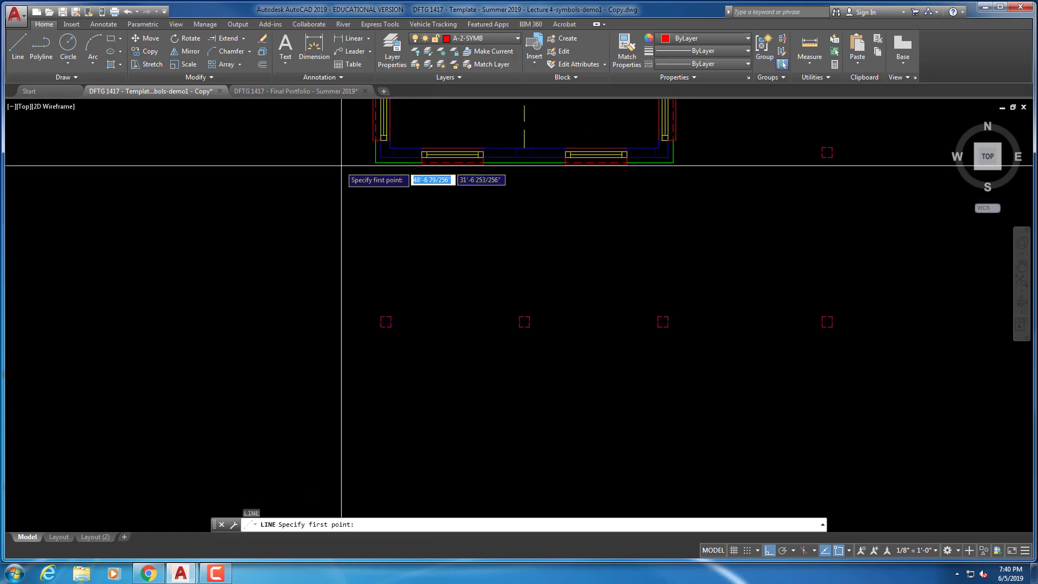
click(382, 157)
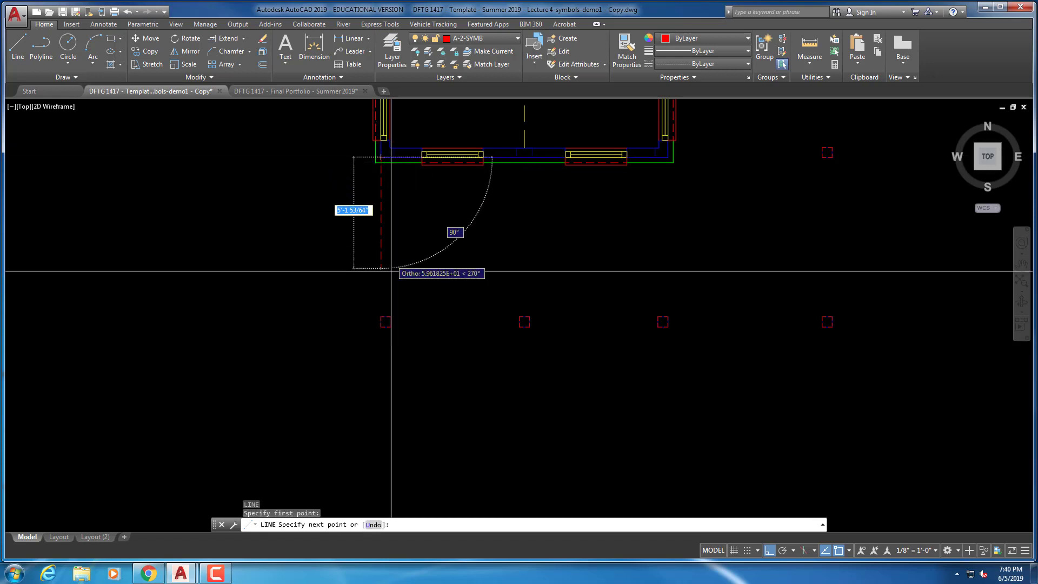
click(381, 316)
key(Escape)
Draw lines along the south edge of the front post row, connecting the first post to the second and the second to the third
right_click(402, 278)
click(432, 283)
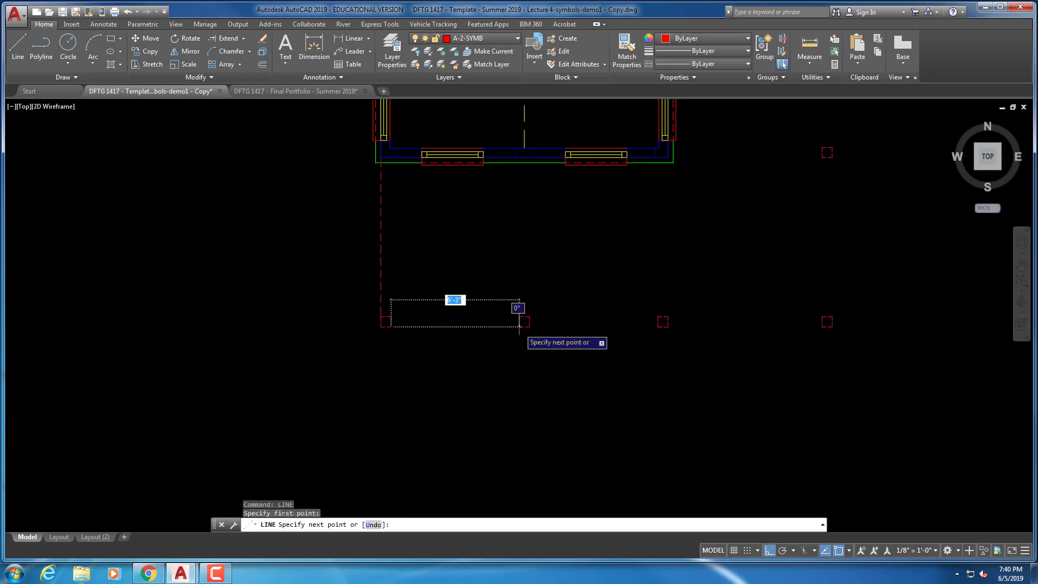
click(519, 327)
key(Escape)
right_click(534, 262)
click(554, 269)
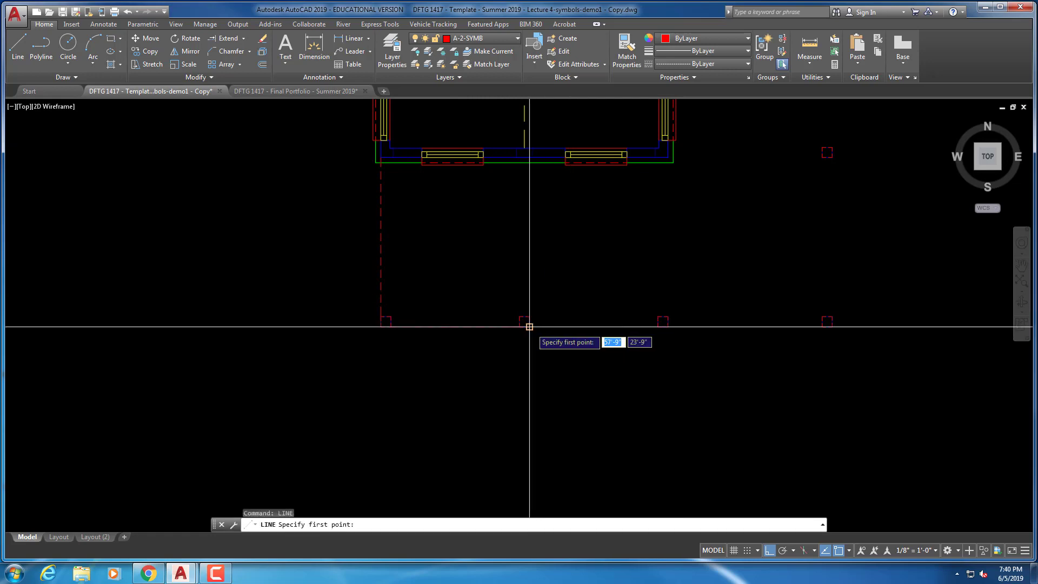
click(657, 326)
key(Escape)
Draw a line along the south edge from the third front post to the easternmost corner post
scroll(665, 328, up, 1)
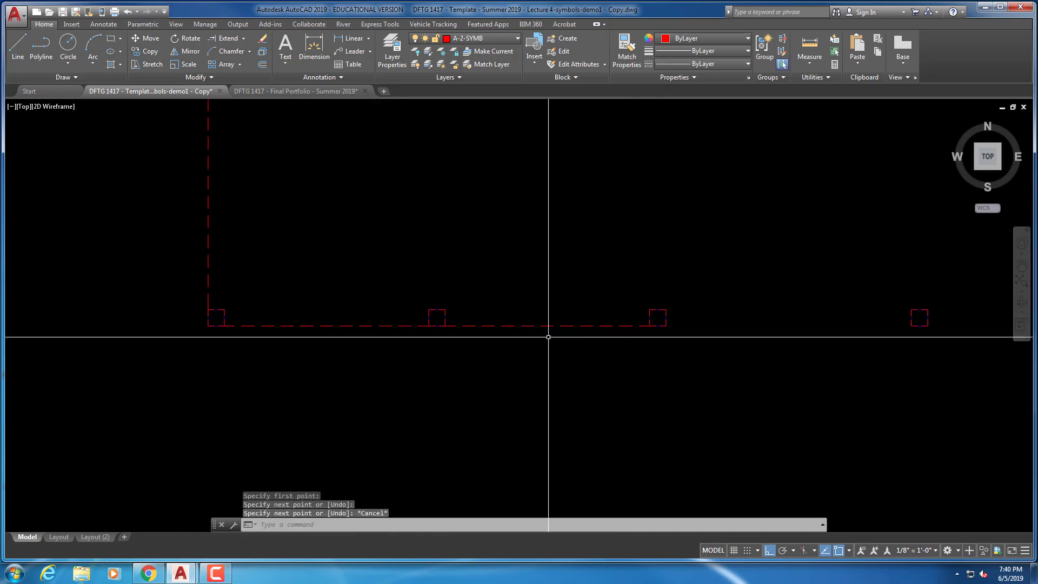
right_click(578, 275)
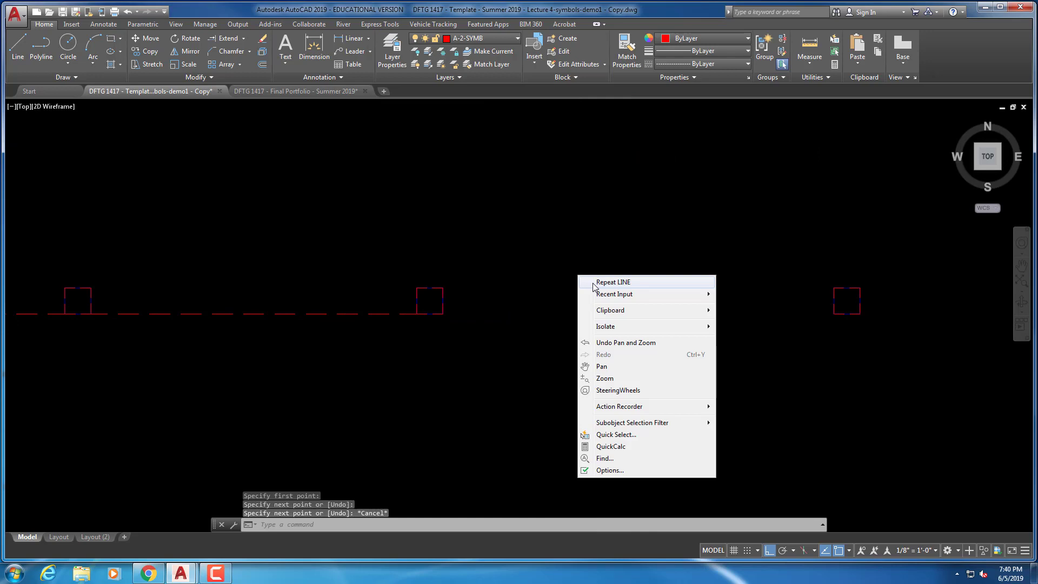
click(596, 281)
click(443, 313)
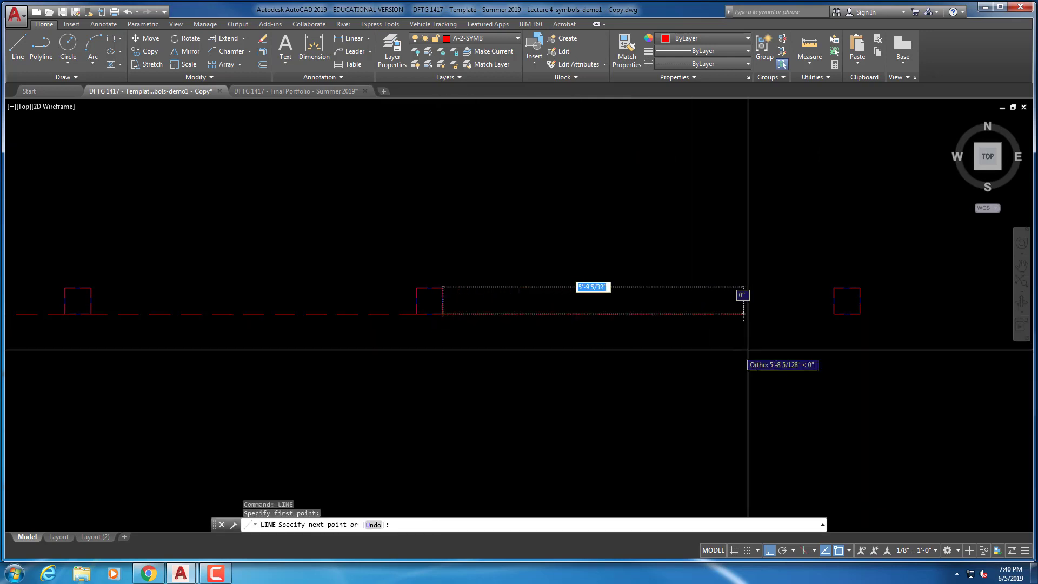
click(834, 314)
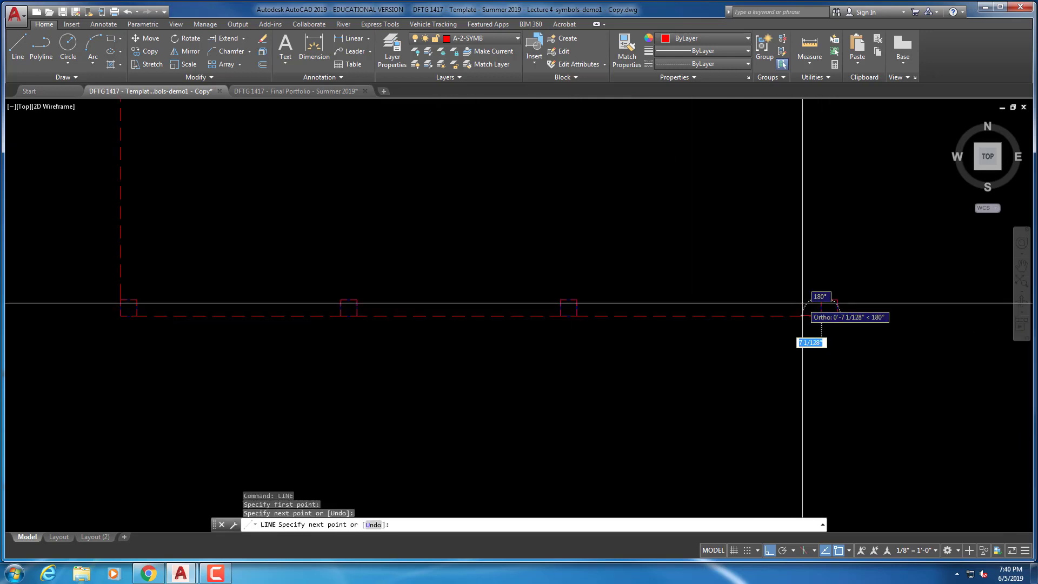
Draw a line along the east edge from the southeast corner post up to the middle post of the east column
middle_drag(800, 302, 528, 359)
right_click(591, 263)
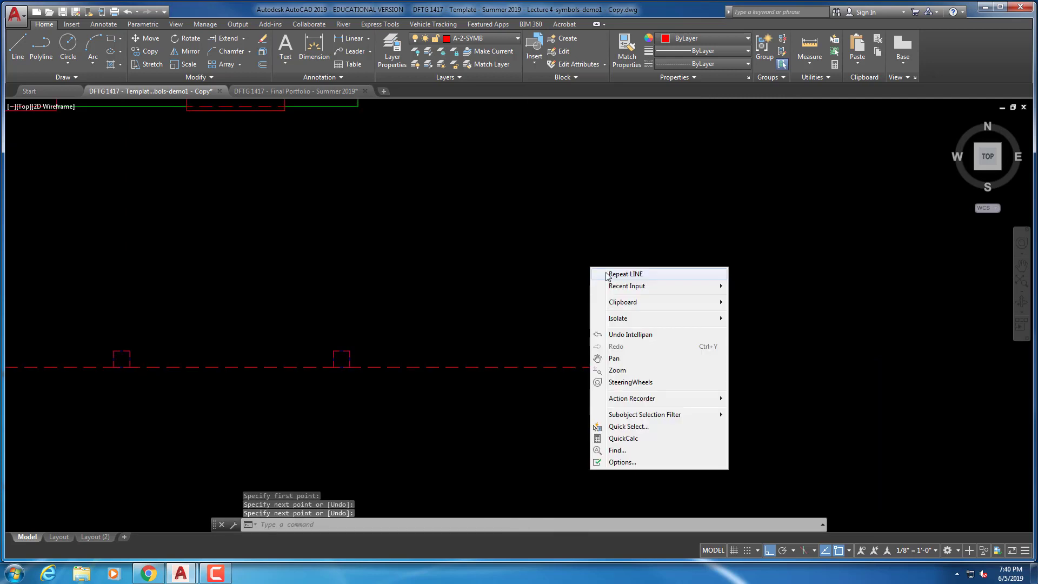
click(597, 274)
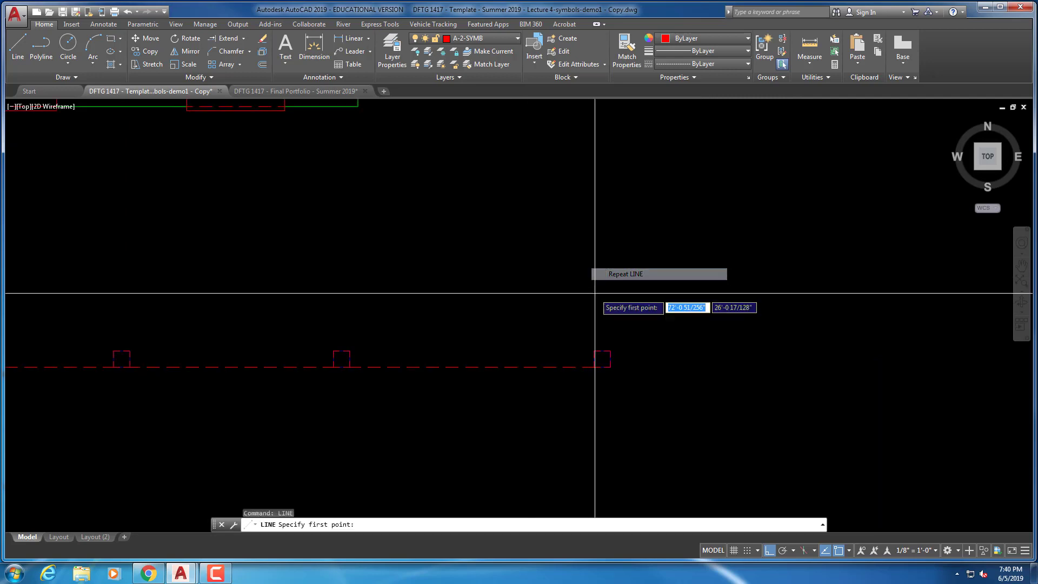
click(610, 351)
scroll(609, 241, down, 3)
middle_drag(609, 241, 599, 310)
scroll(601, 273, up, 3)
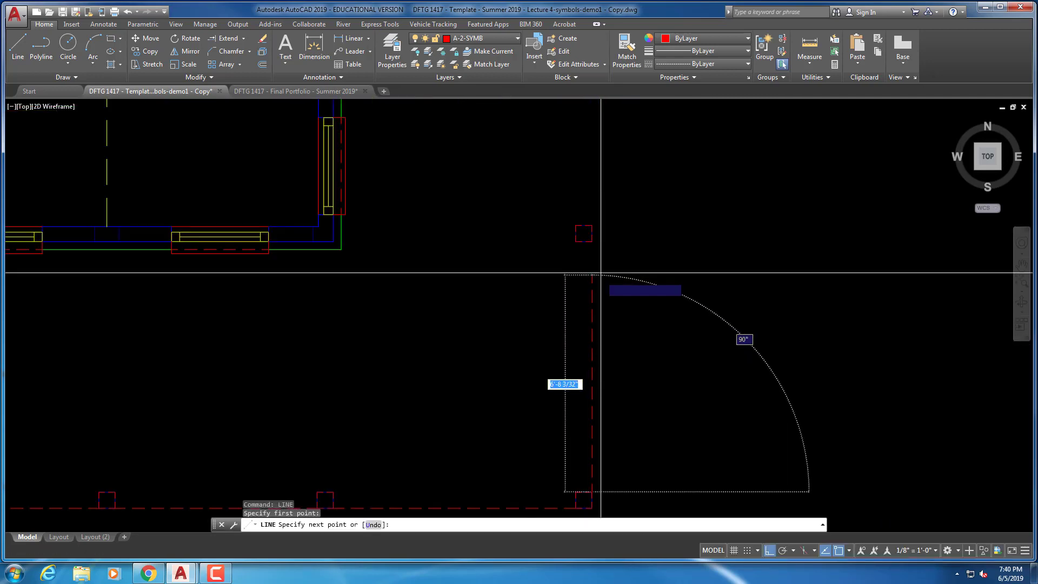
click(592, 238)
key(Escape)
Draw a line along the east edge from the middle post up to the northernmost post of the east column
right_click(593, 168)
click(625, 174)
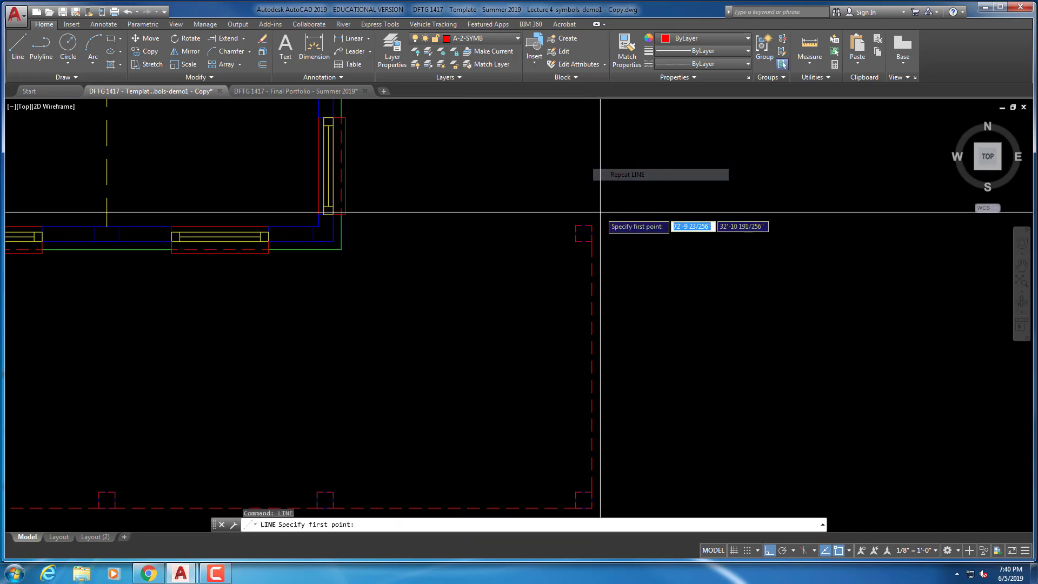
click(591, 225)
middle_drag(587, 143, 574, 290)
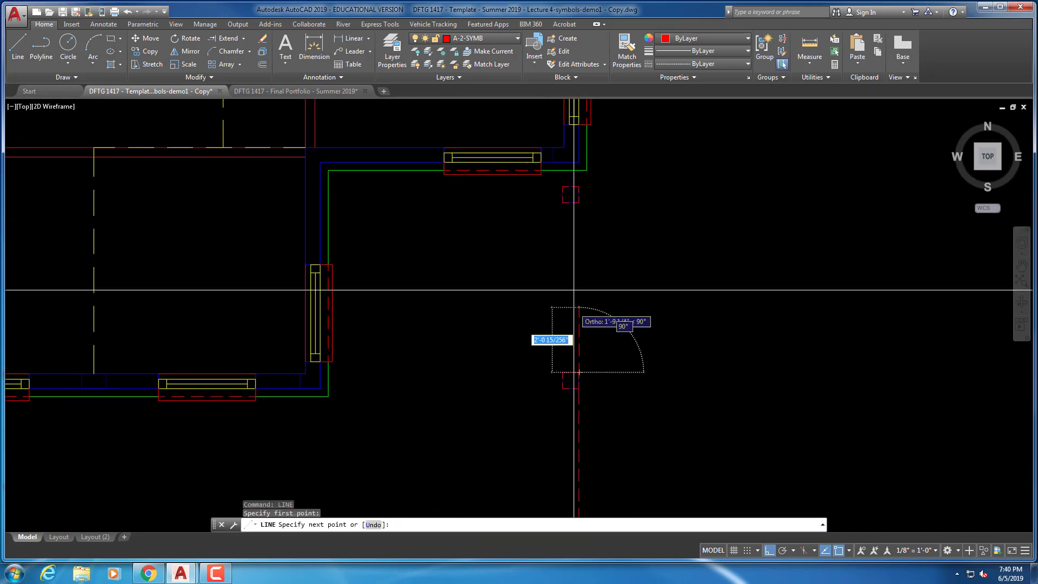
click(578, 202)
key(Escape)
Draw a line from the northernmost east-column post up to the house's southeast wall corner
right_click(582, 179)
click(614, 188)
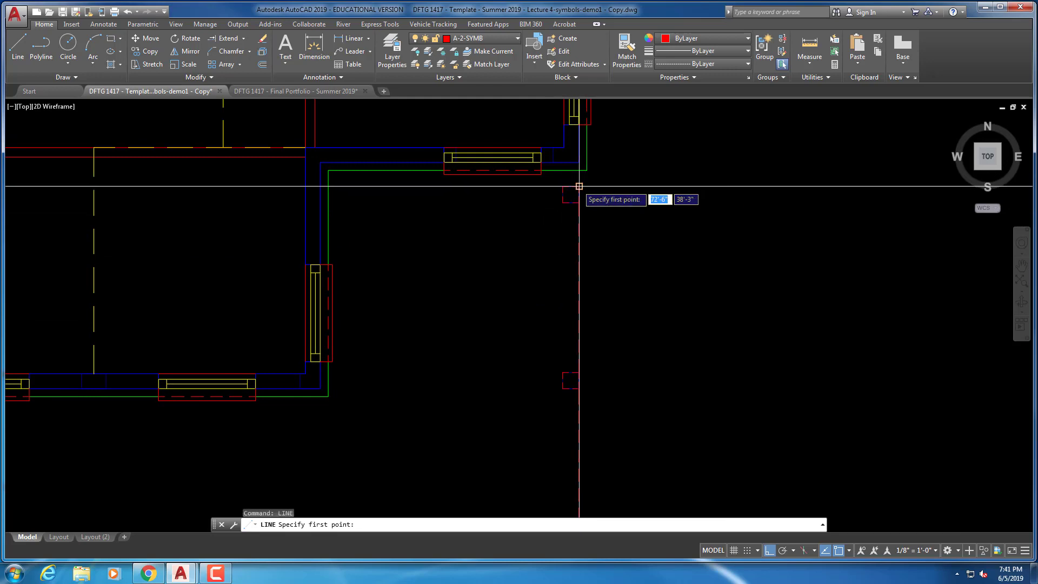
click(579, 187)
key(Escape)
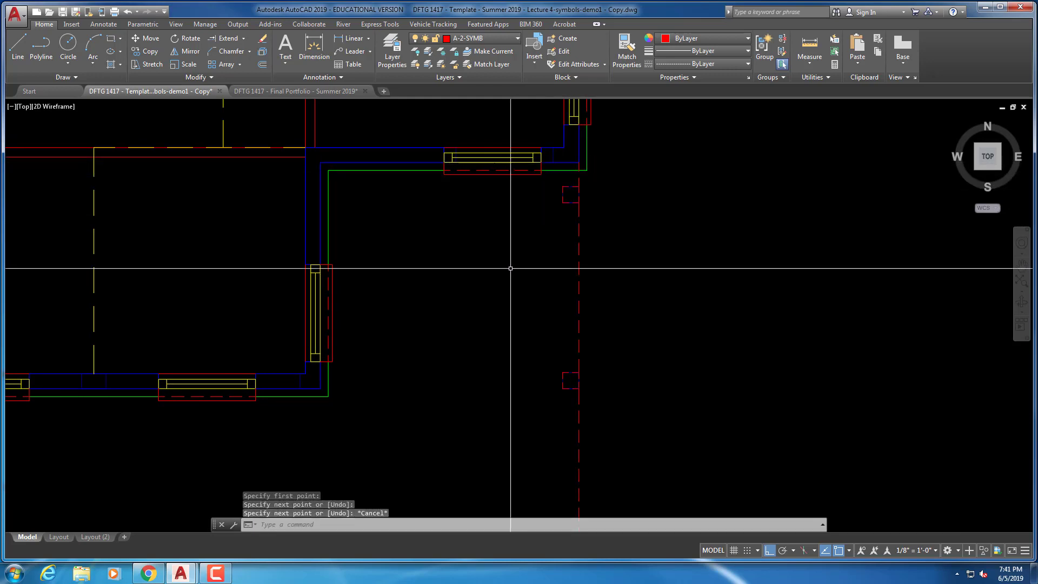
Freeze the A-1-WALL-FRAM layer by picking a faded first-floor wall line inside the west room
scroll(510, 268, down, 5)
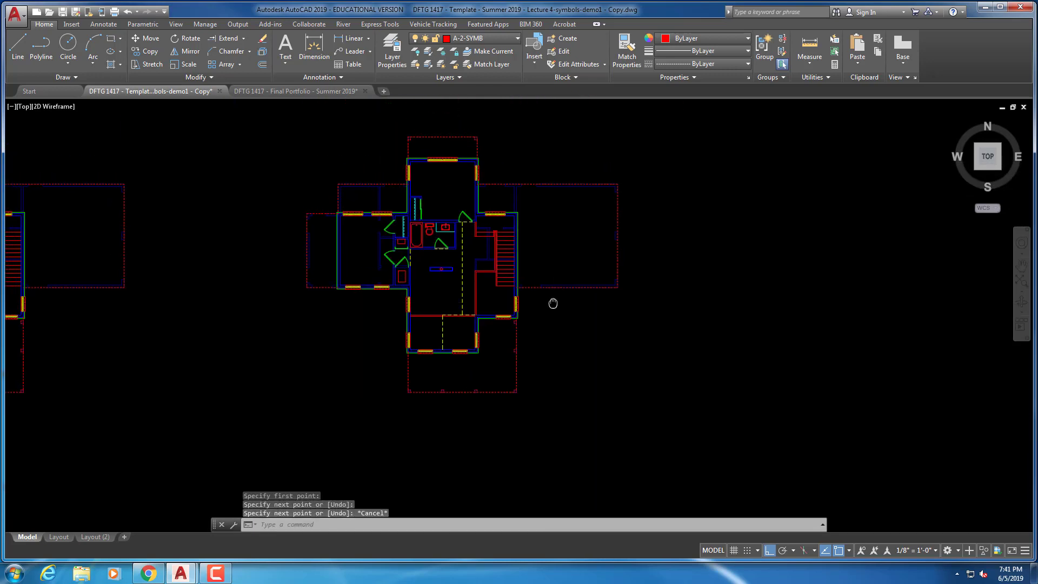
middle_drag(552, 301, 618, 323)
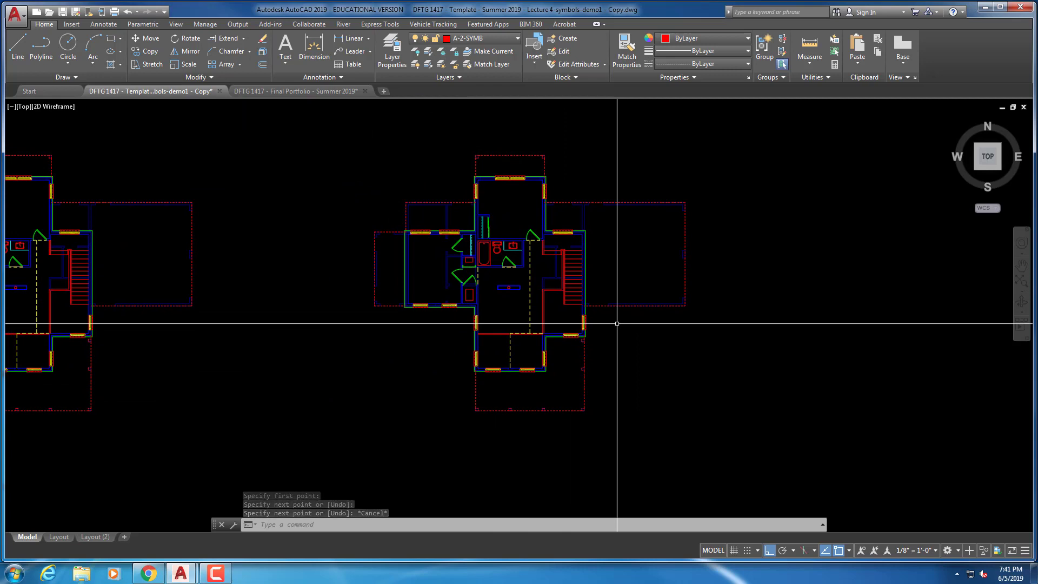
scroll(418, 405, up, 2)
mouse_move(417, 406)
middle_down()
mouse_move(417, 394)
mouse_move(359, 452)
middle_up()
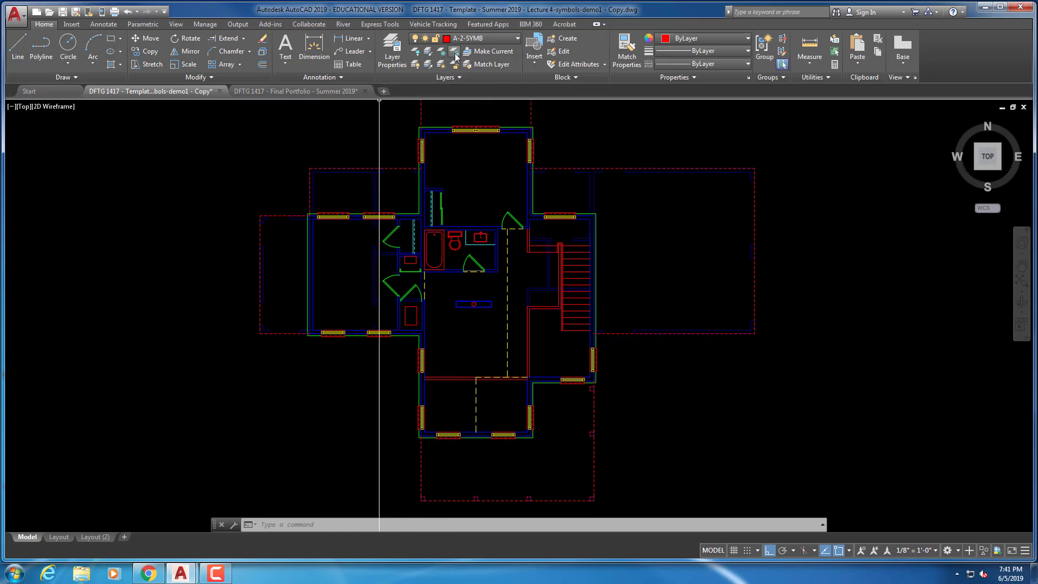
click(416, 64)
scroll(400, 242, up, 4)
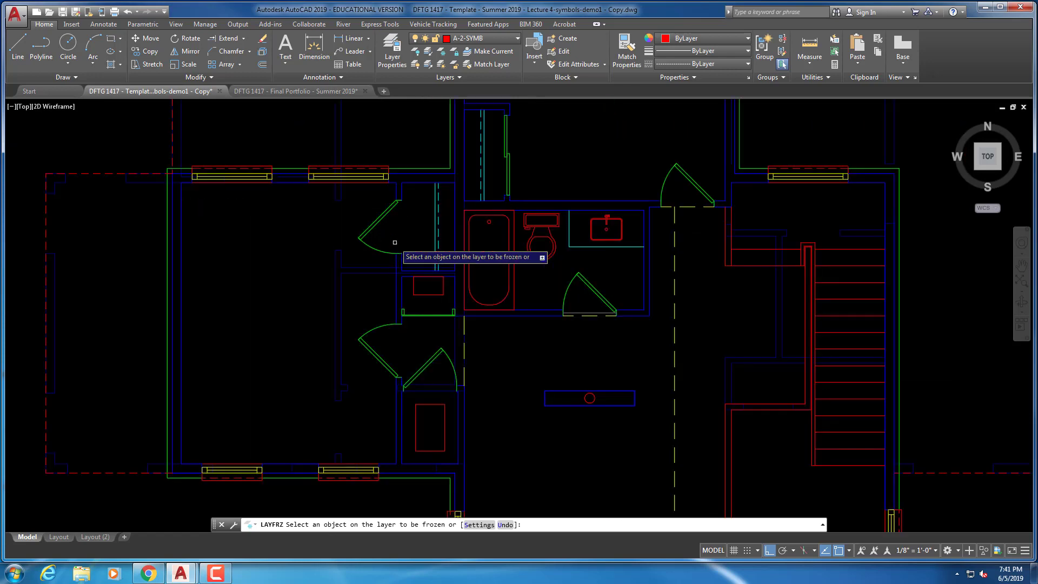
click(334, 265)
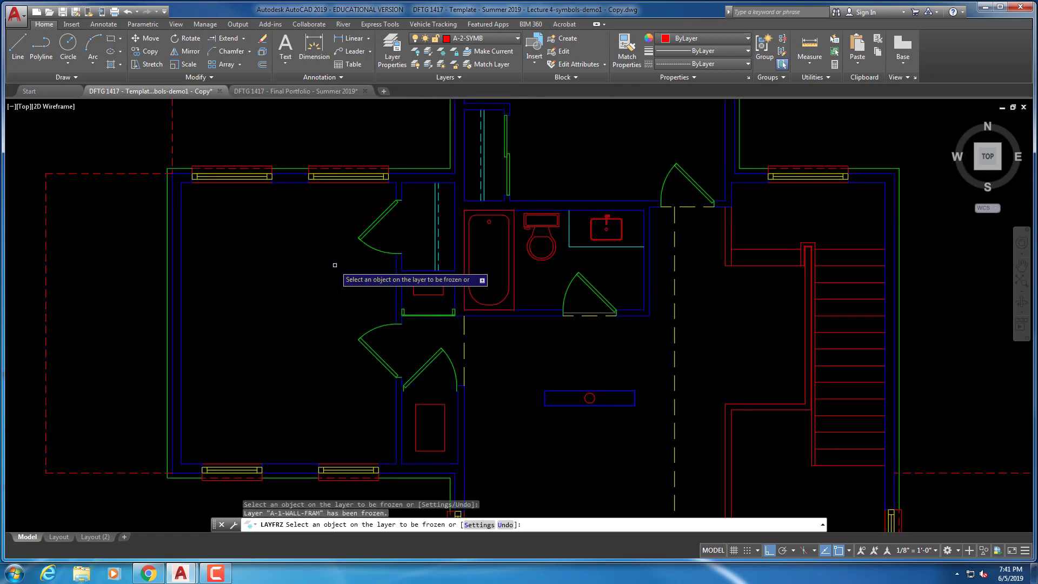
Restore the First Floor Plan layer state
scroll(332, 265, down, 2)
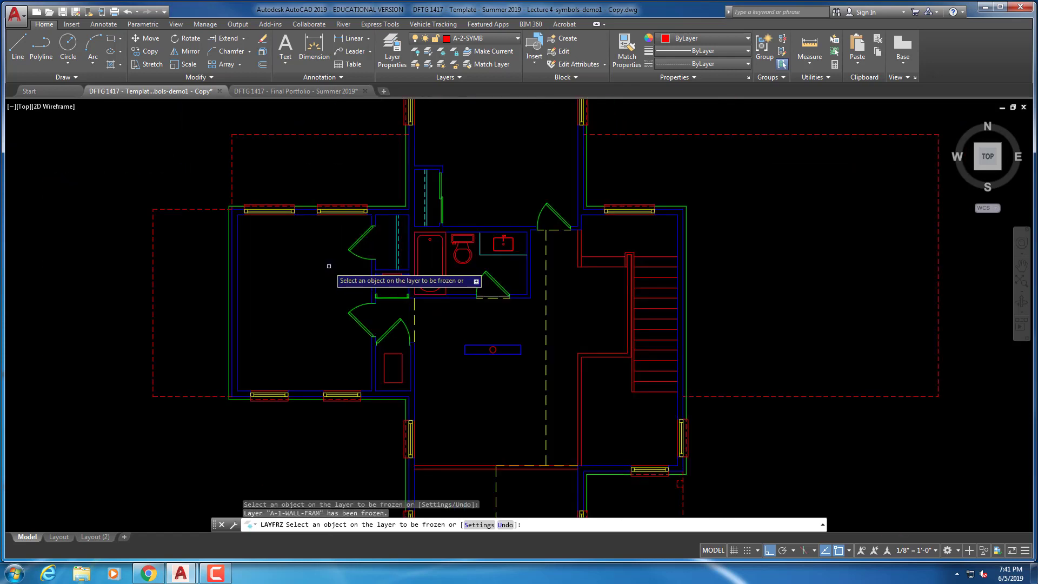
scroll(357, 271, down, 2)
middle_drag(492, 232, 481, 271)
scroll(506, 174, down, 2)
click(458, 77)
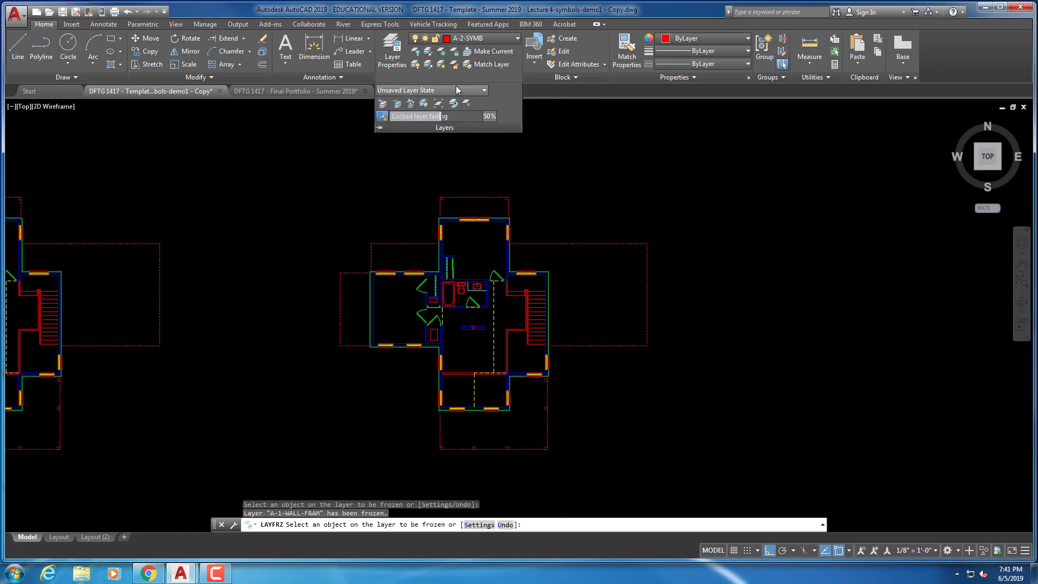
click(453, 91)
click(437, 104)
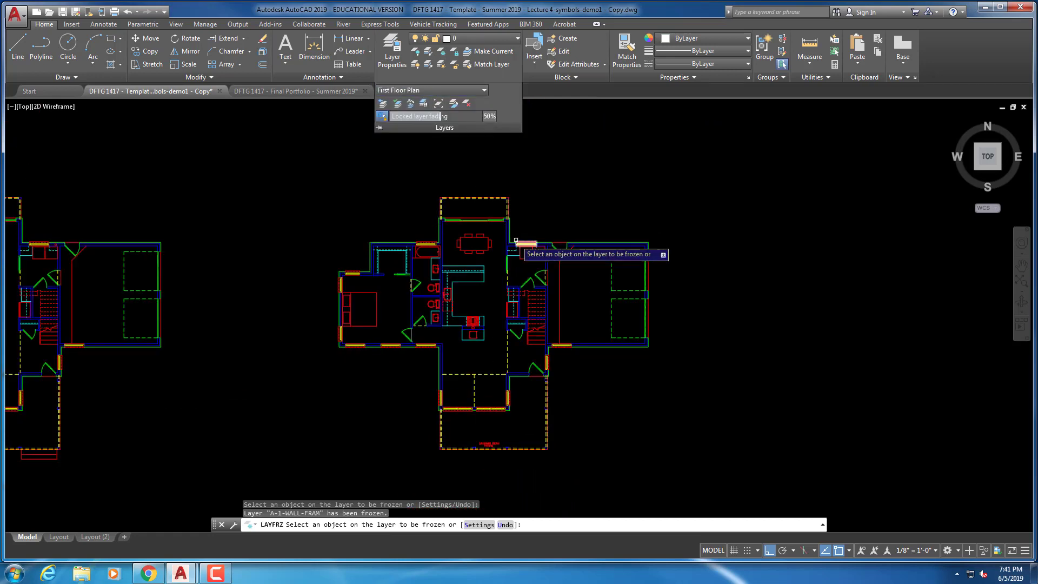
Draw a short line straight across the north exterior wall, between the window above the two square appliances and the door east of it
scroll(527, 254, up, 8)
scroll(531, 253, up, 2)
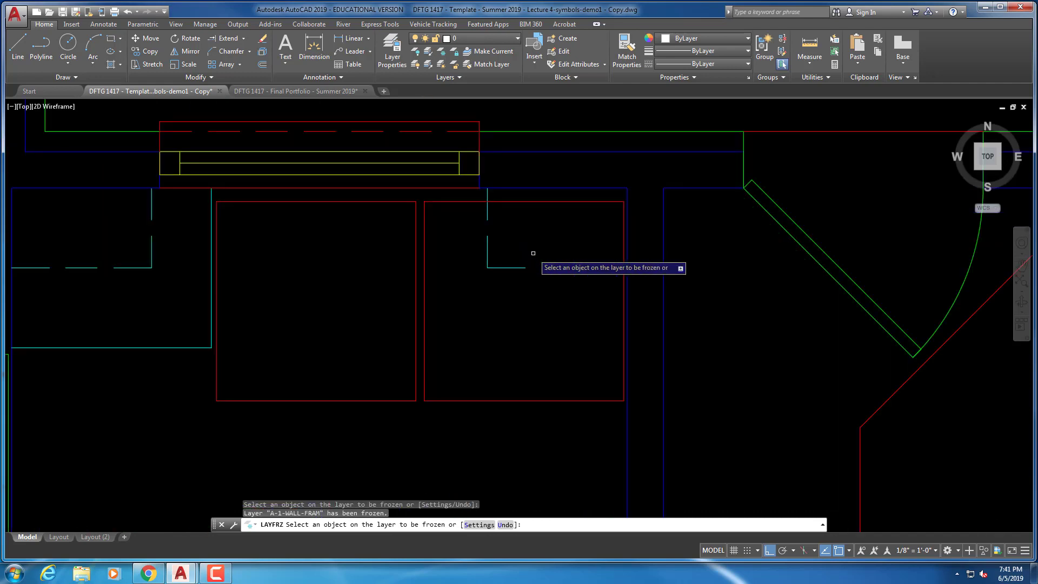
scroll(535, 243, down, 3)
scroll(533, 285, up, 3)
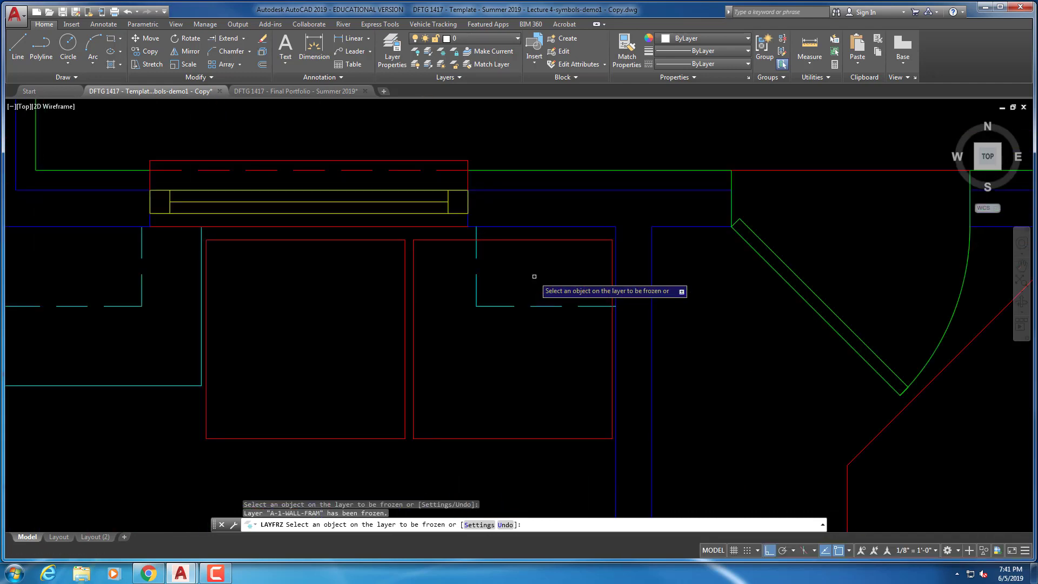
scroll(538, 243, down, 2)
right_click(546, 241)
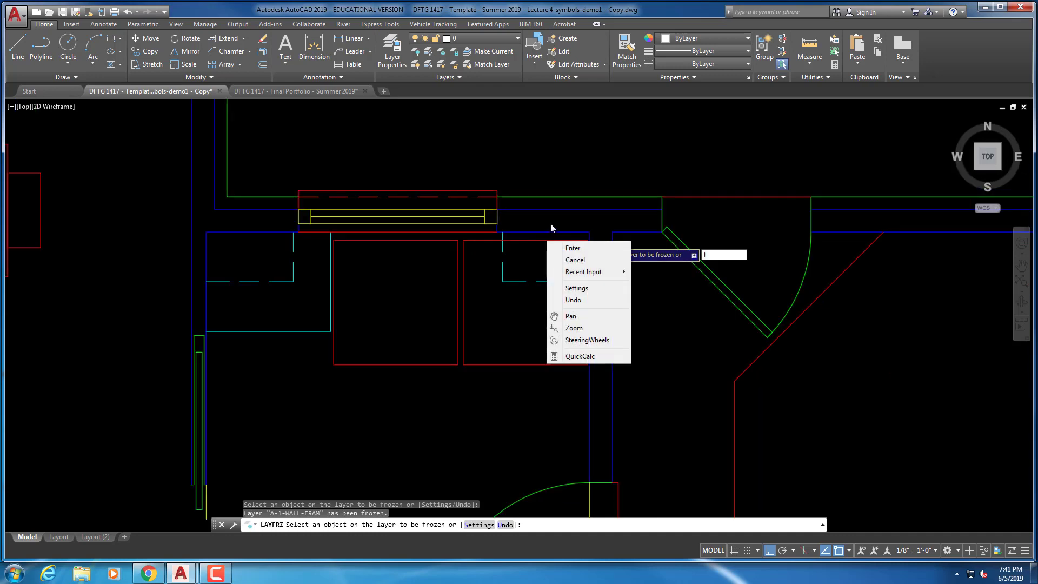
click(562, 256)
text(l)
key(Return)
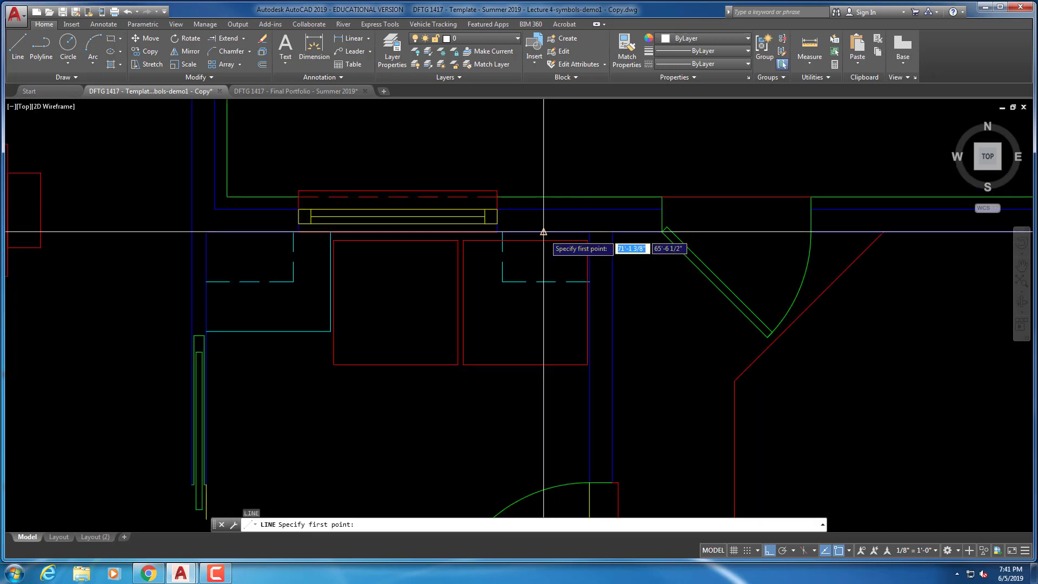
click(543, 232)
click(543, 209)
key(Escape)
key(Escape)
key(Escape)
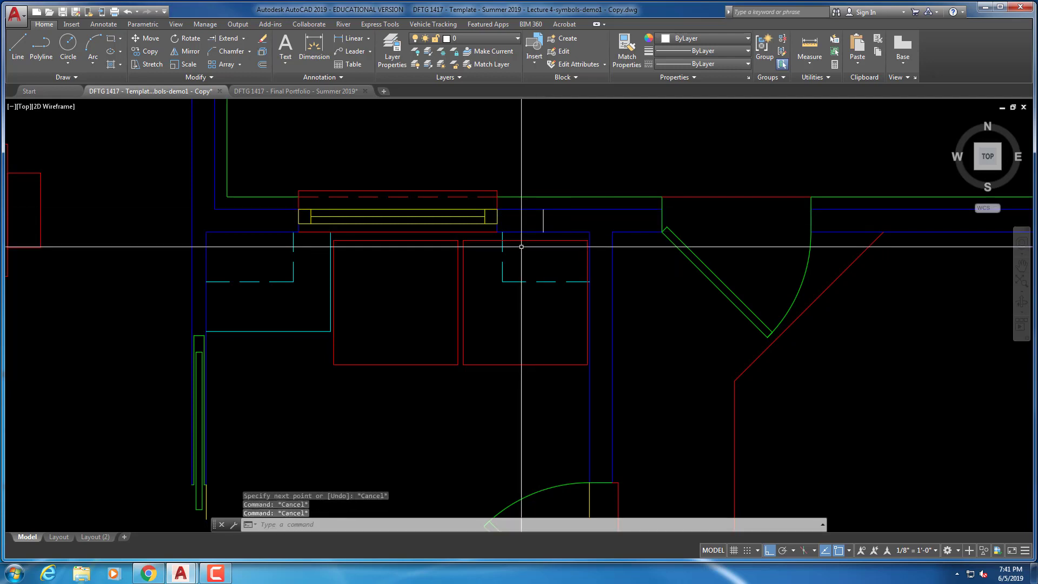
Make A-1-FLOR-PLBG the current layer and draw a small circle inside the north wall, centred on the midpoint of the short cross line
click(456, 38)
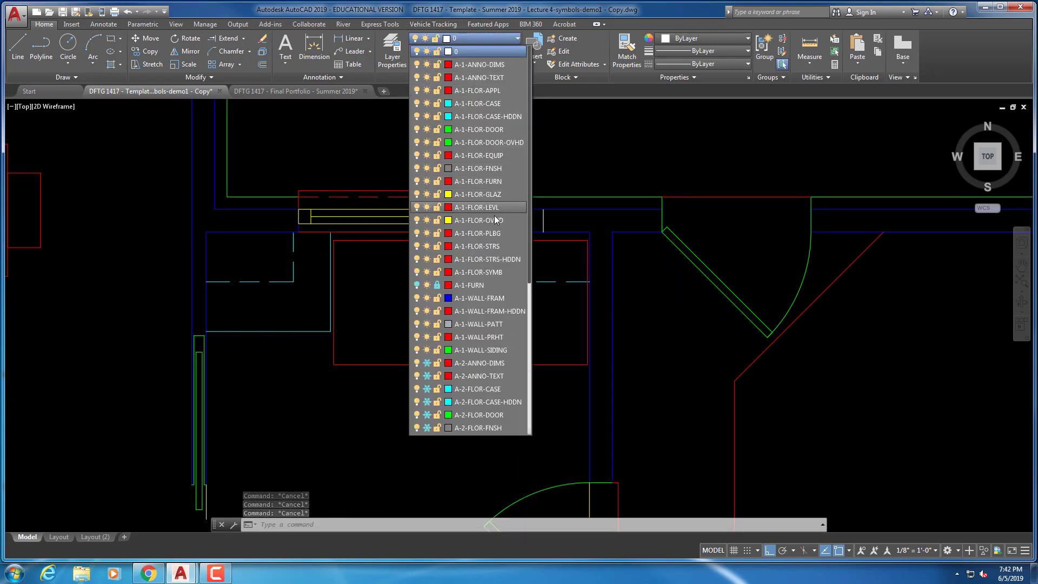
click(493, 234)
text(ci)
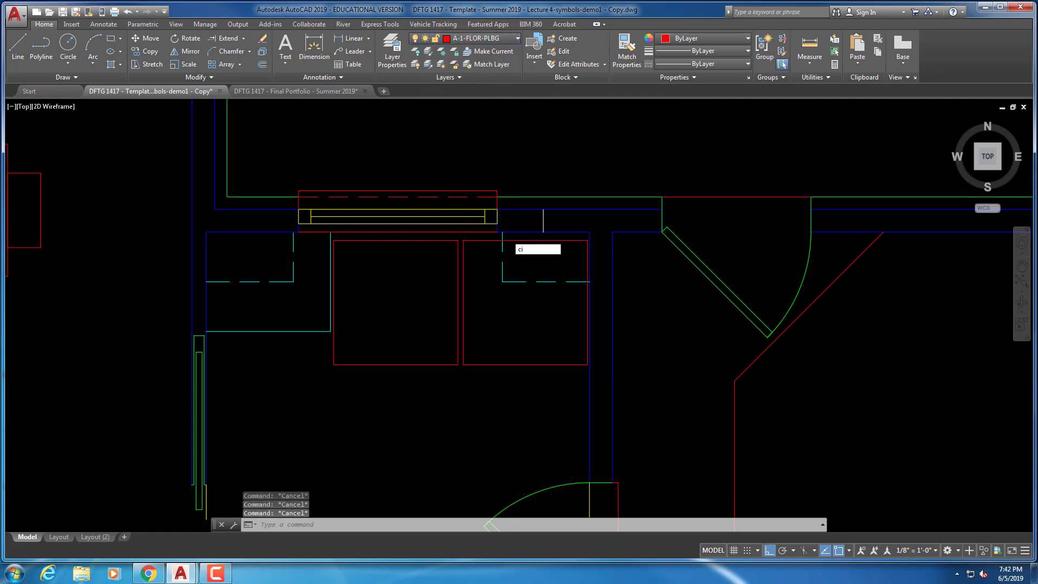
key(Return)
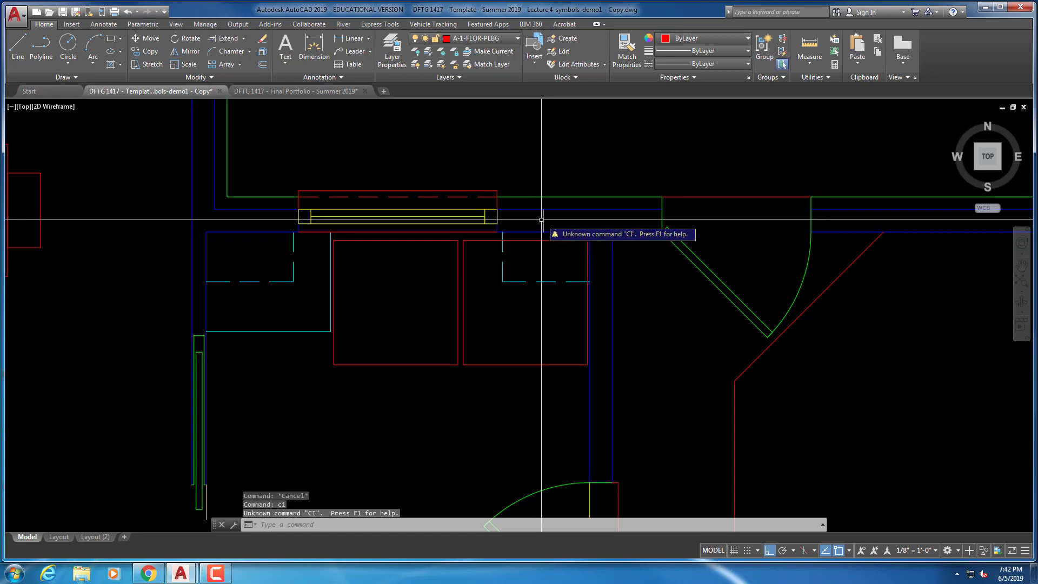
text(circle)
key(Return)
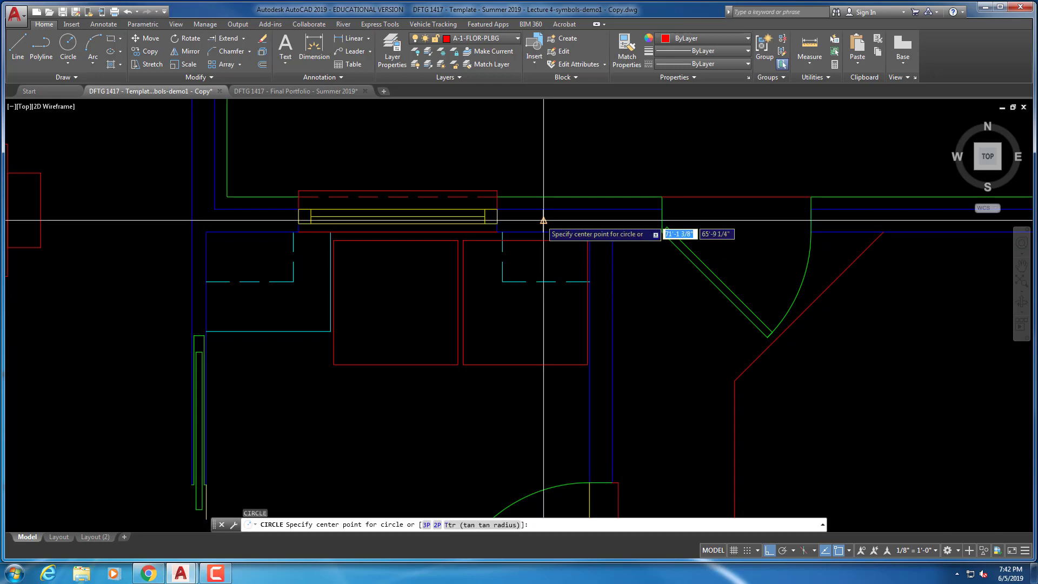
click(543, 220)
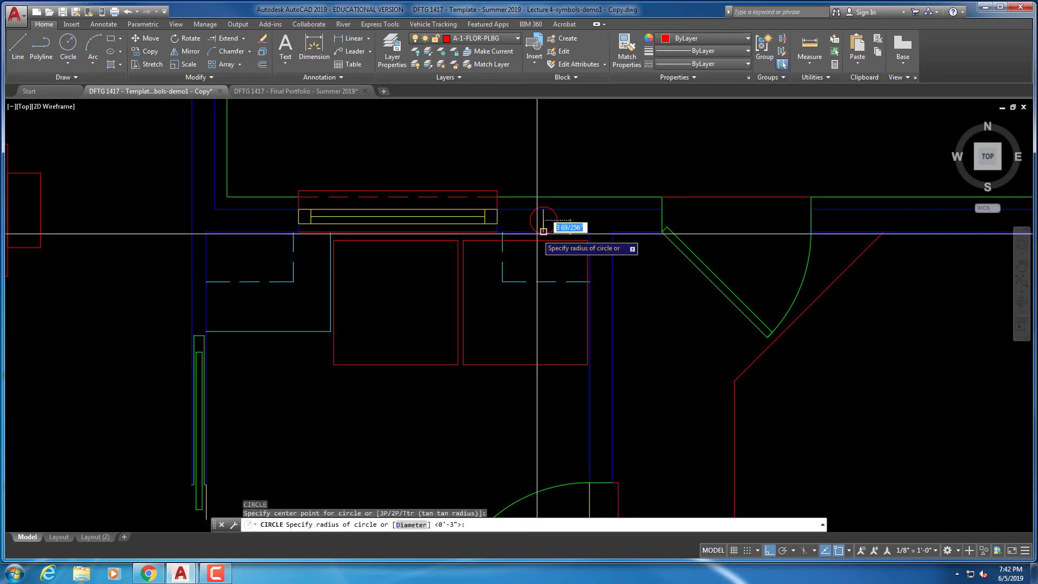
click(535, 229)
key(Escape)
key(Escape)
key(Escape)
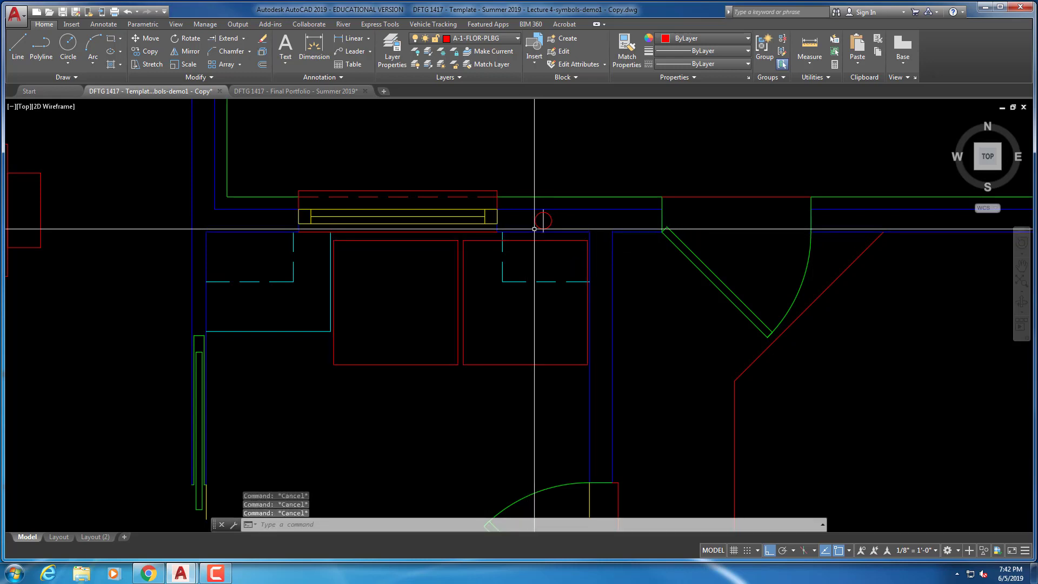
Erase the short line running through the circle in the north wall
text(e)
key(Return)
click(525, 240)
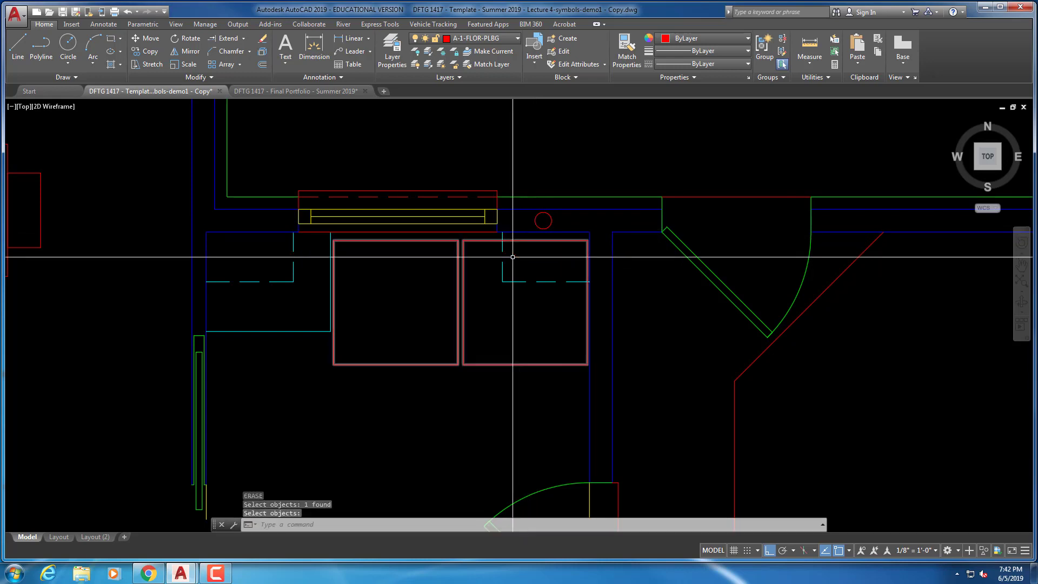
key(Escape)
Unlock the A-1-FURN layer and make layer 0 current in the layer properties
scroll(512, 257, down, 6)
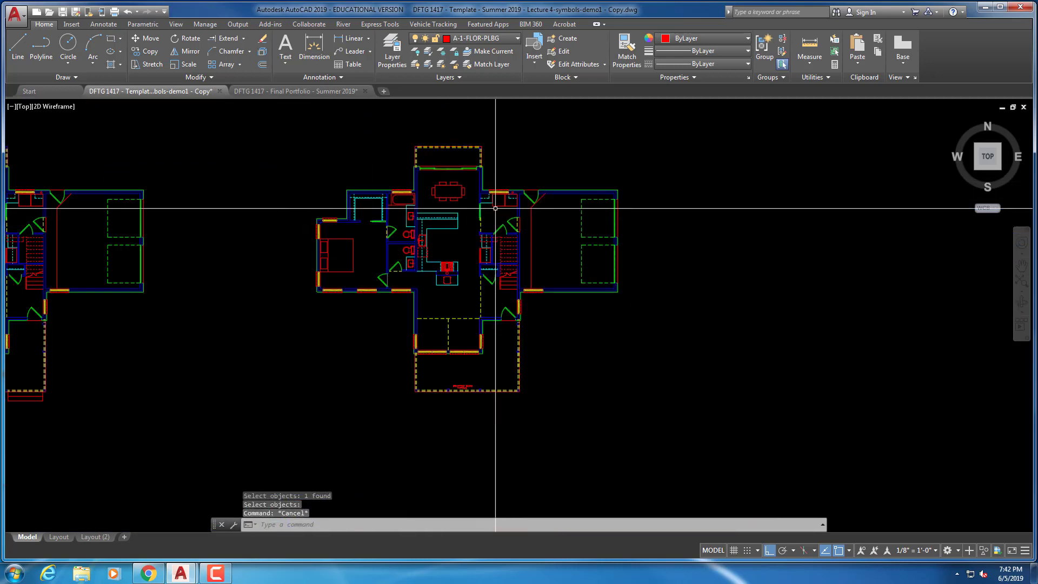
middle_drag(497, 195, 493, 233)
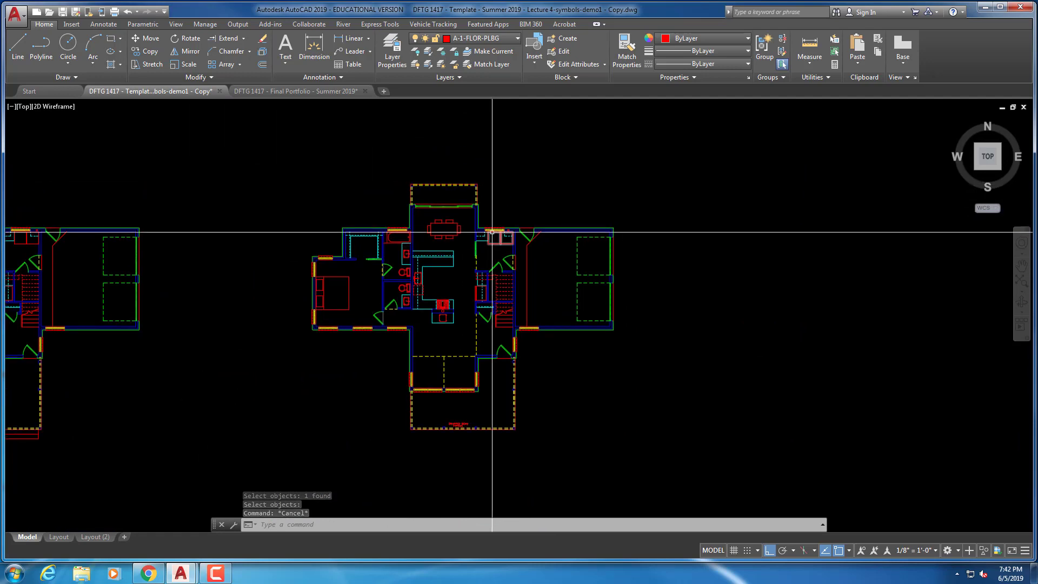
click(393, 50)
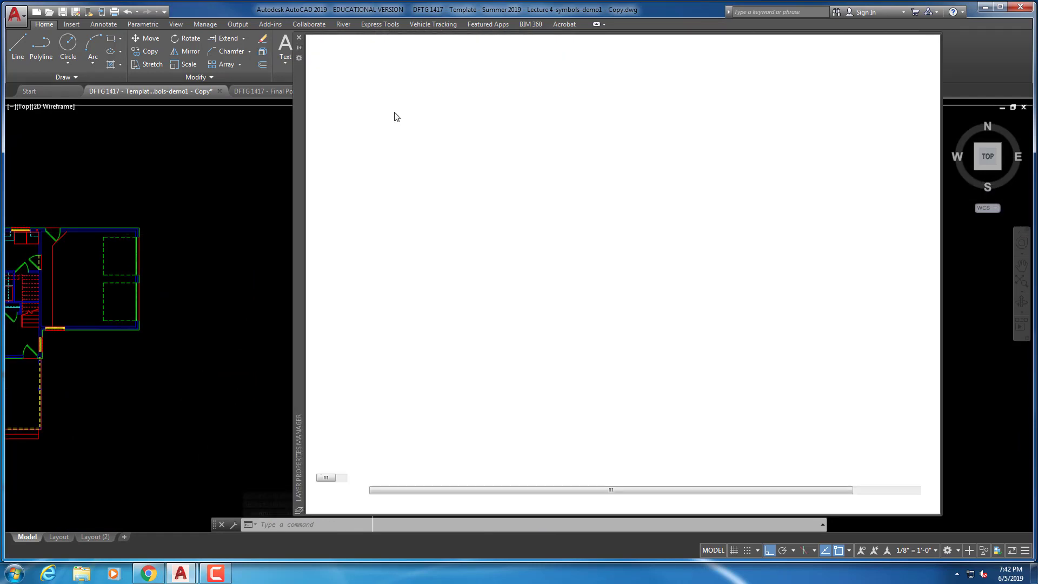
click(549, 254)
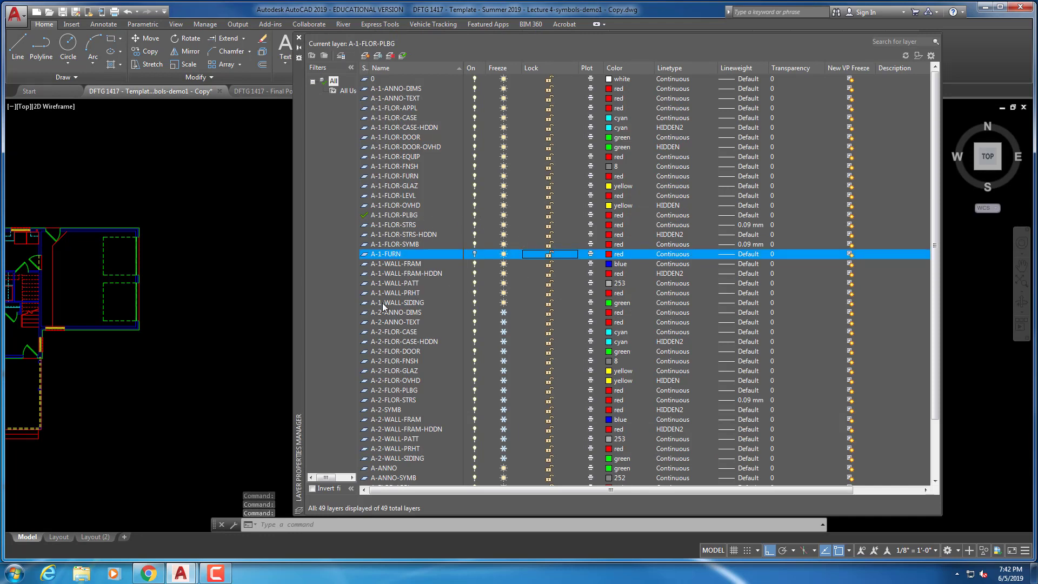
click(397, 263)
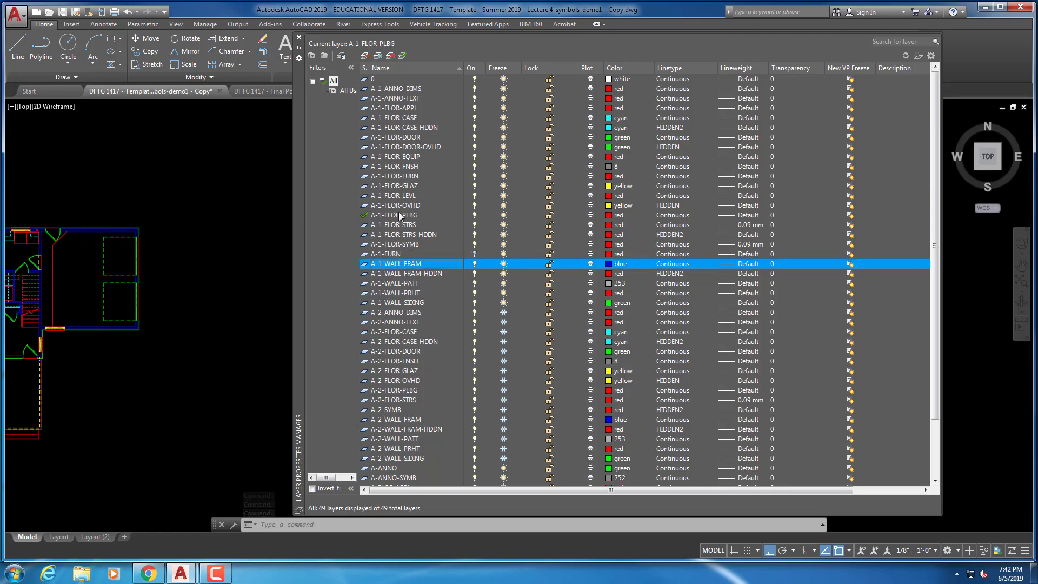
double_click(366, 79)
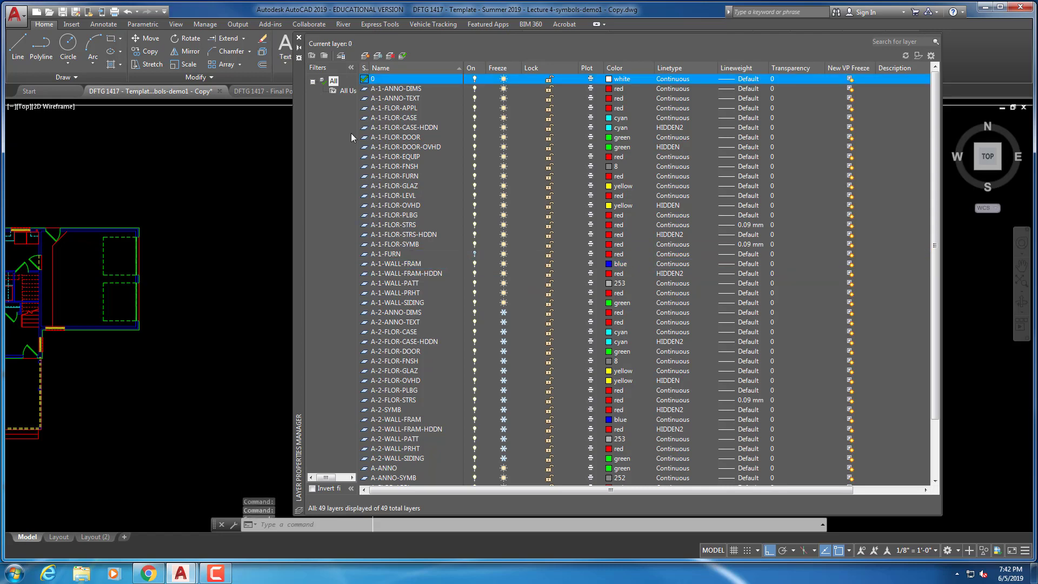
click(298, 37)
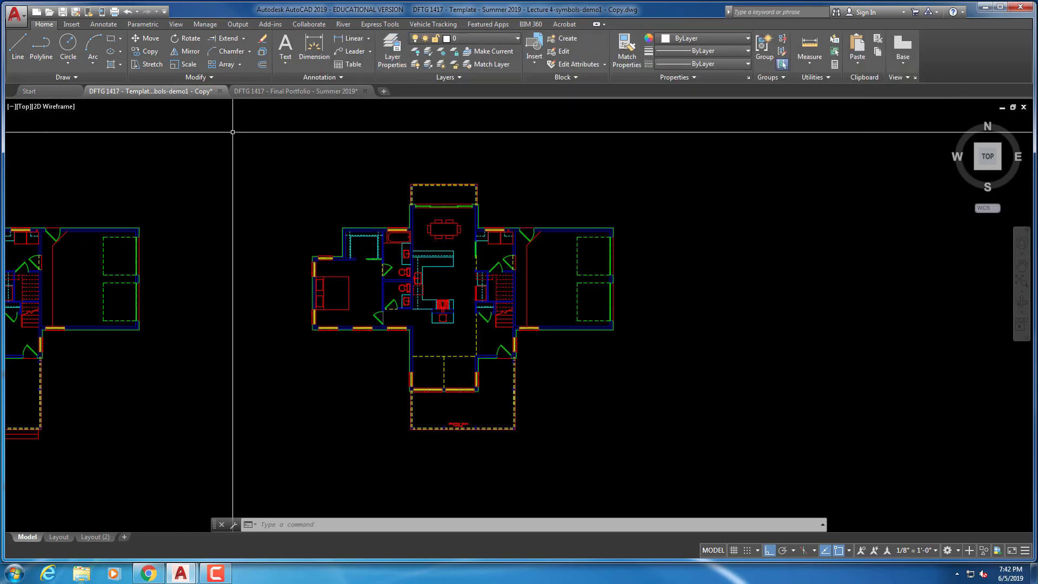